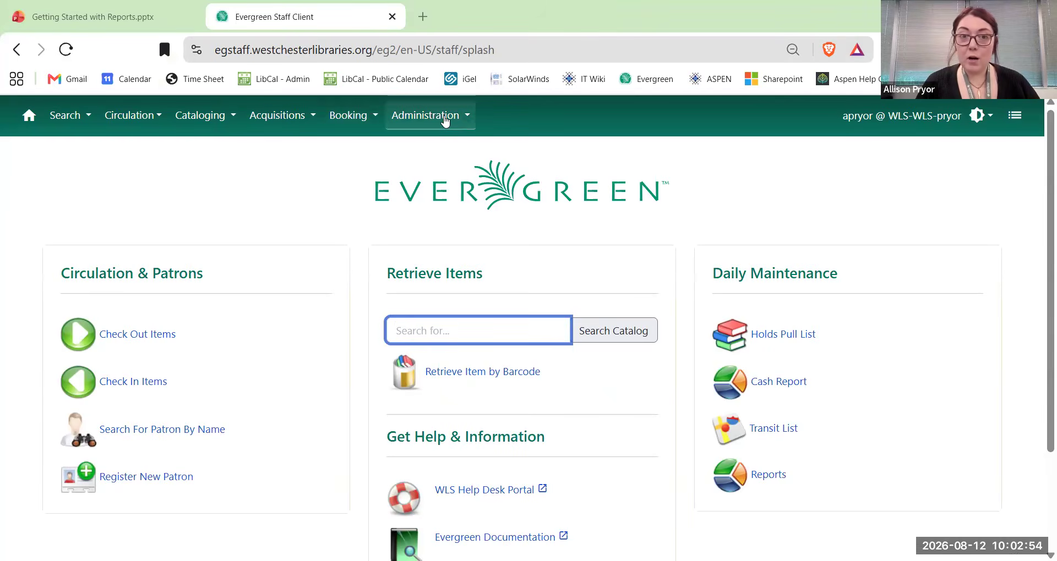
pyautogui.click(440, 122)
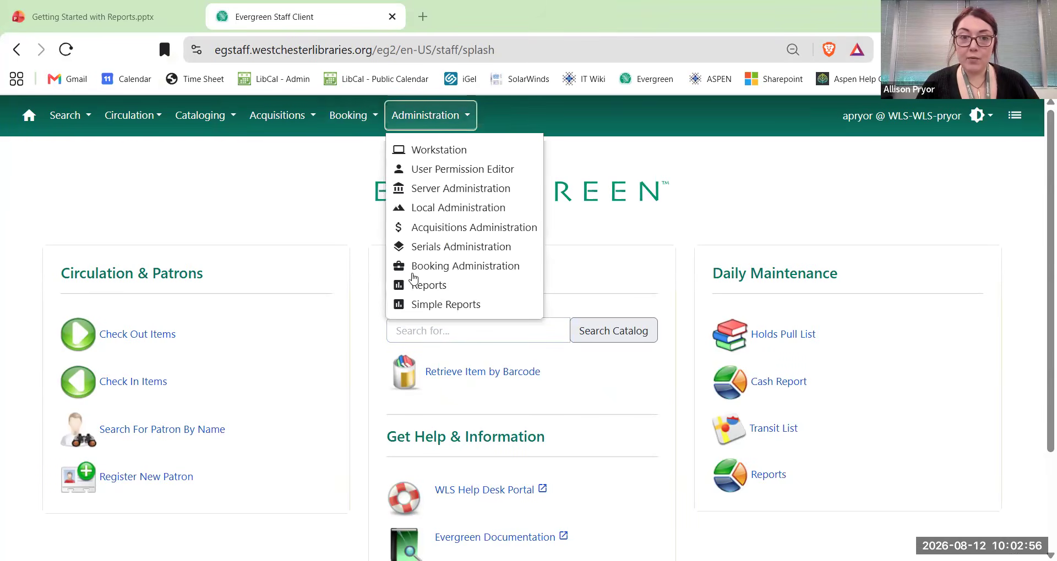
pyautogui.click(697, 181)
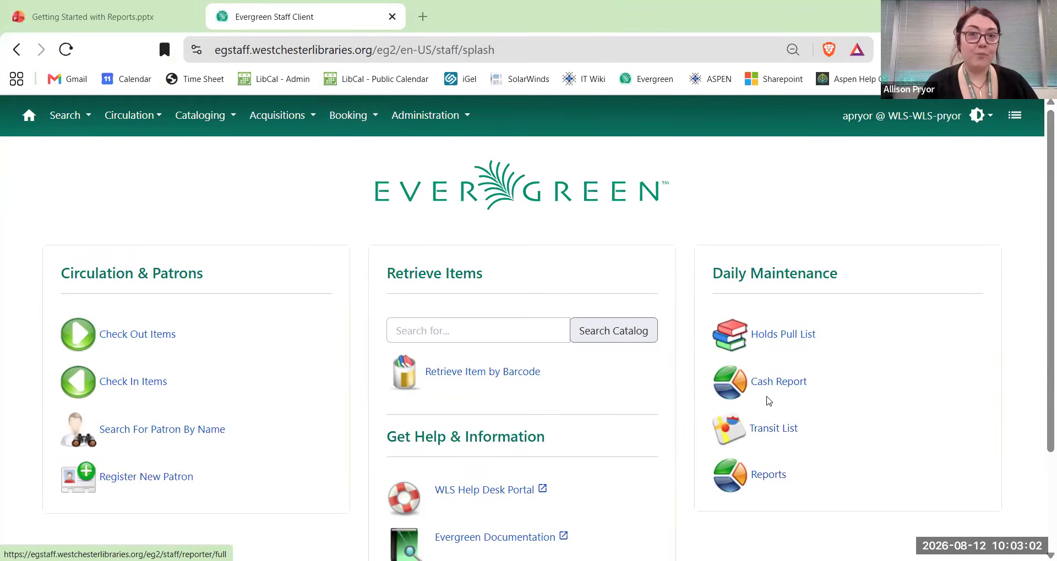
# Switch to the Getting Started with Reports presentation and view the Simple Reports slide.
pyautogui.click(83, 16)
pyautogui.click(90, 381)
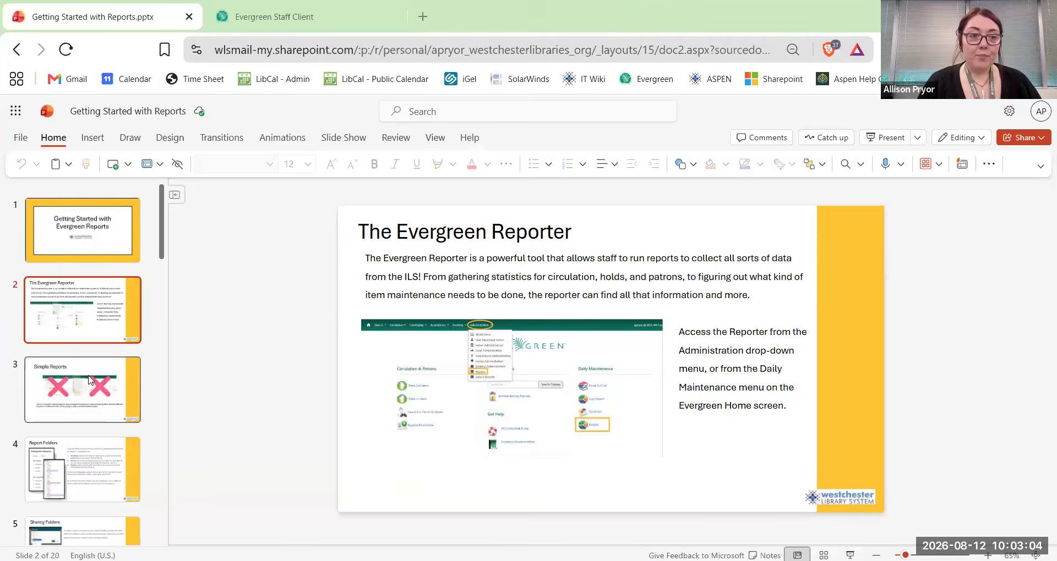
# Switch back to the Evergreen Staff Client and open the full Reports interface.
pyautogui.click(274, 15)
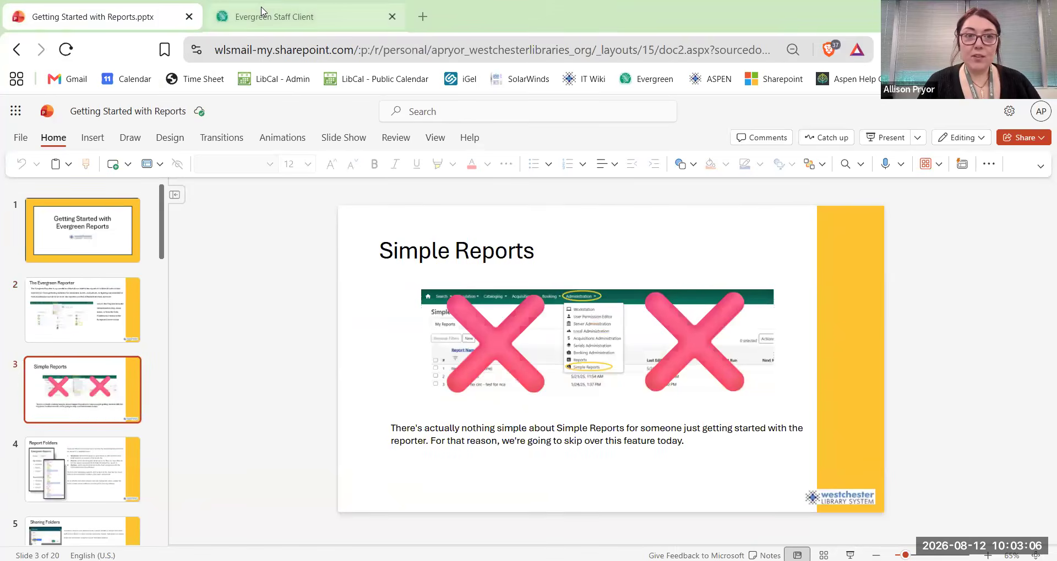
pyautogui.click(426, 115)
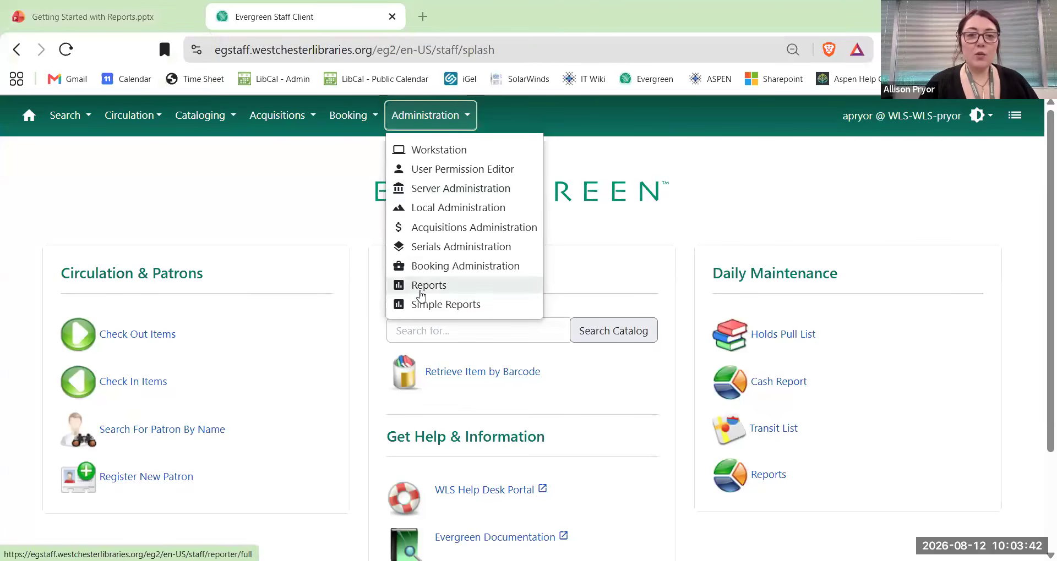
pyautogui.click(414, 287)
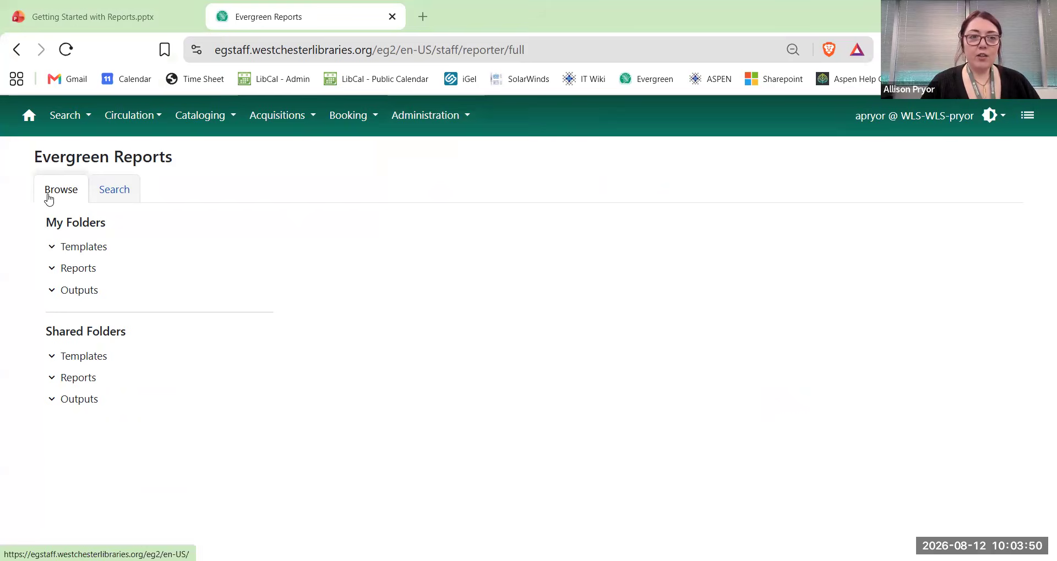
pyautogui.click(77, 378)
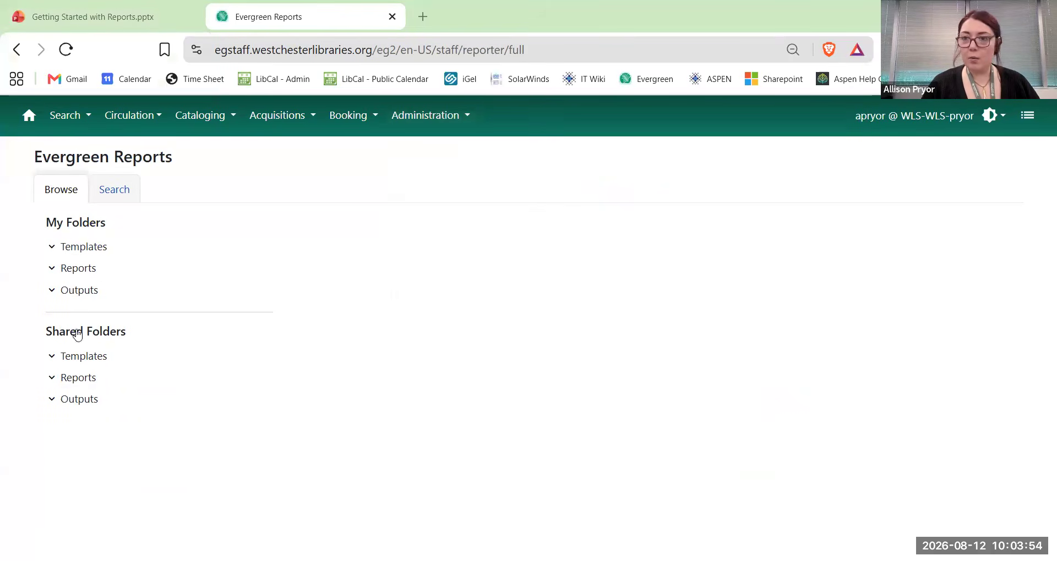
pyautogui.click(83, 292)
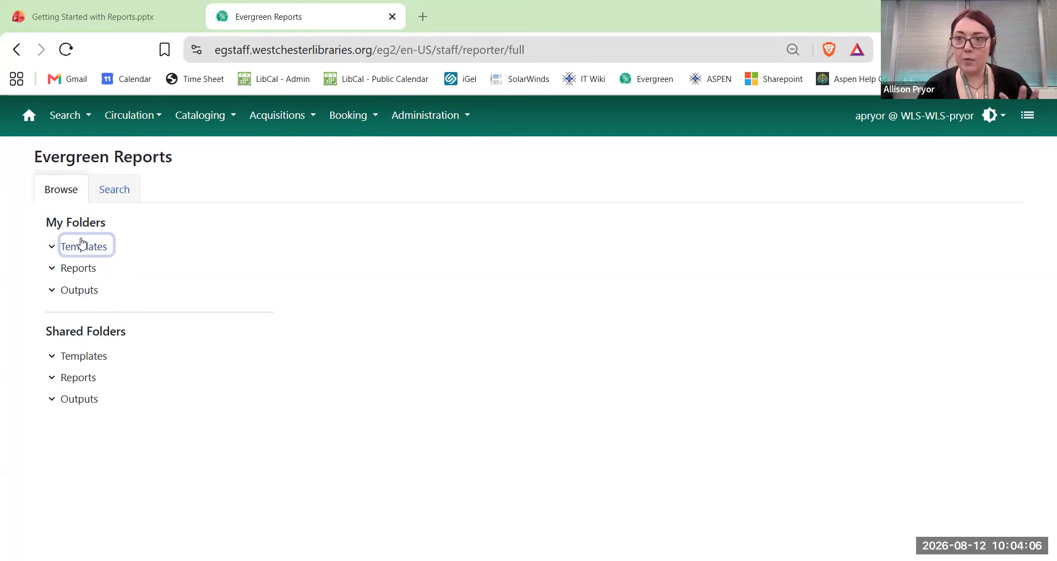
pyautogui.click(81, 271)
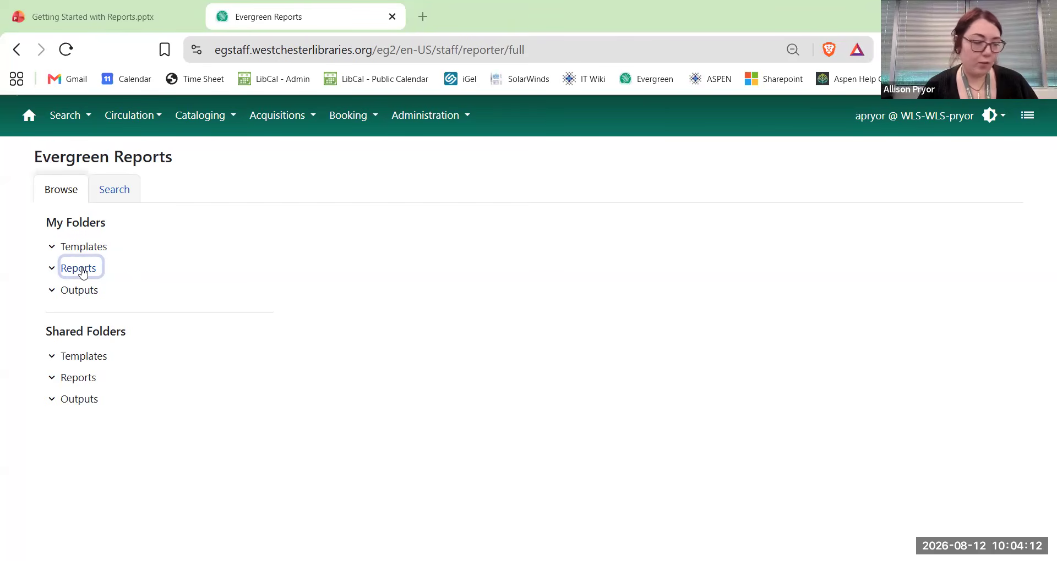
pyautogui.click(101, 292)
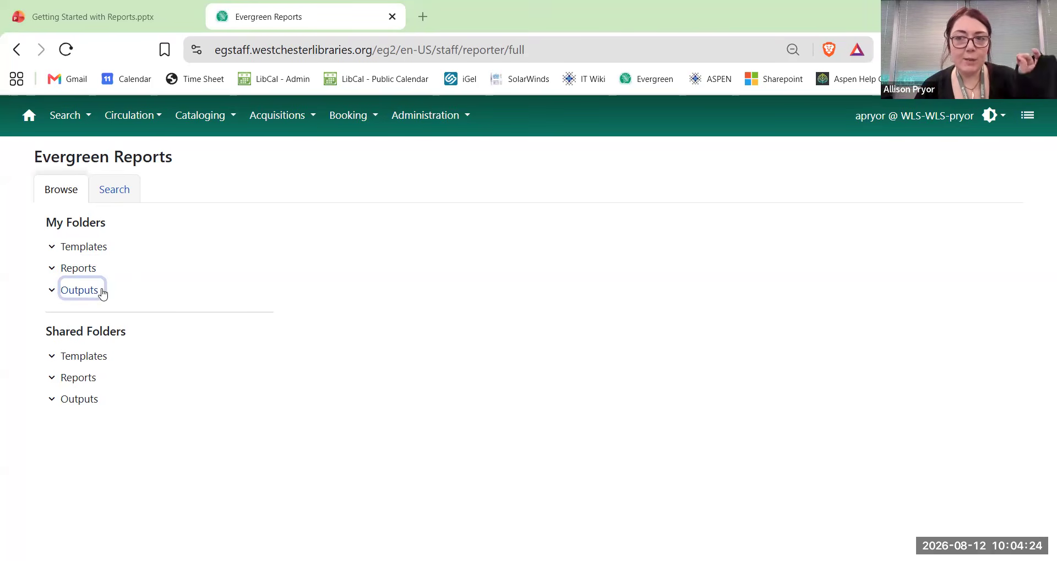
# Expand Templates under My Folders to review its subfolders, and collapse it again.
pyautogui.click(53, 247)
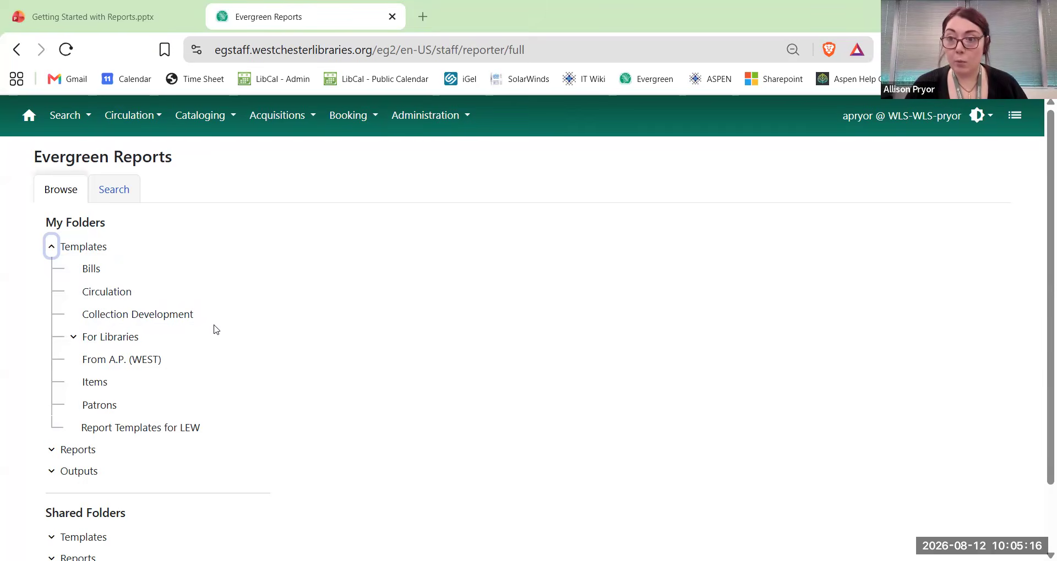
pyautogui.click(99, 269)
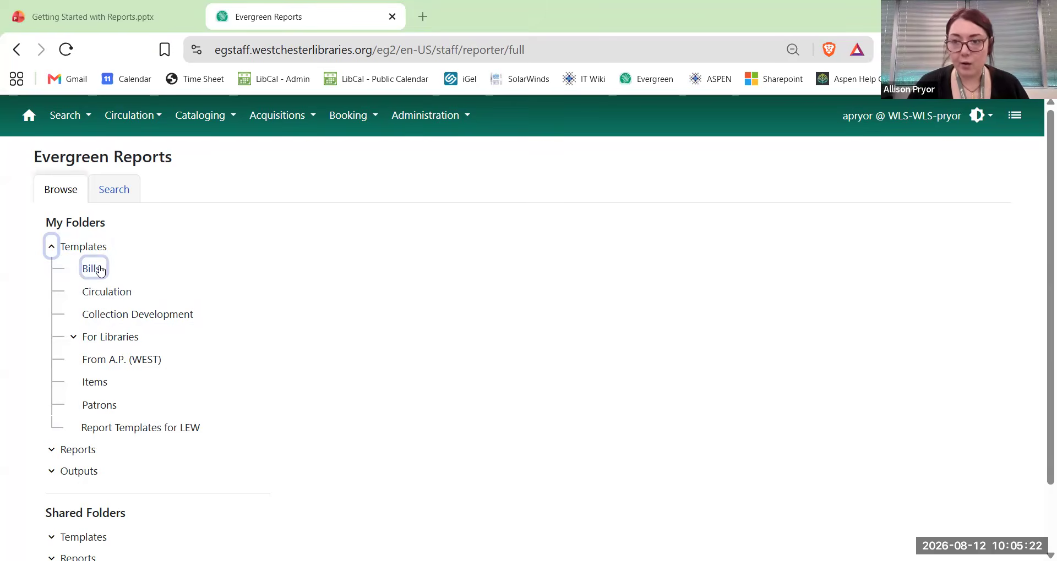
pyautogui.click(118, 293)
pyautogui.click(116, 316)
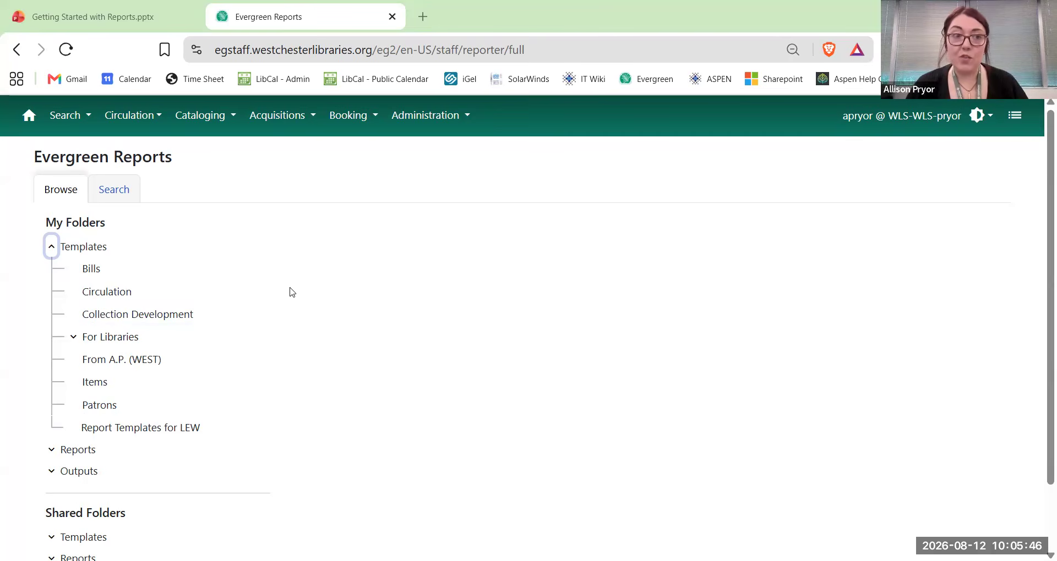
pyautogui.click(52, 249)
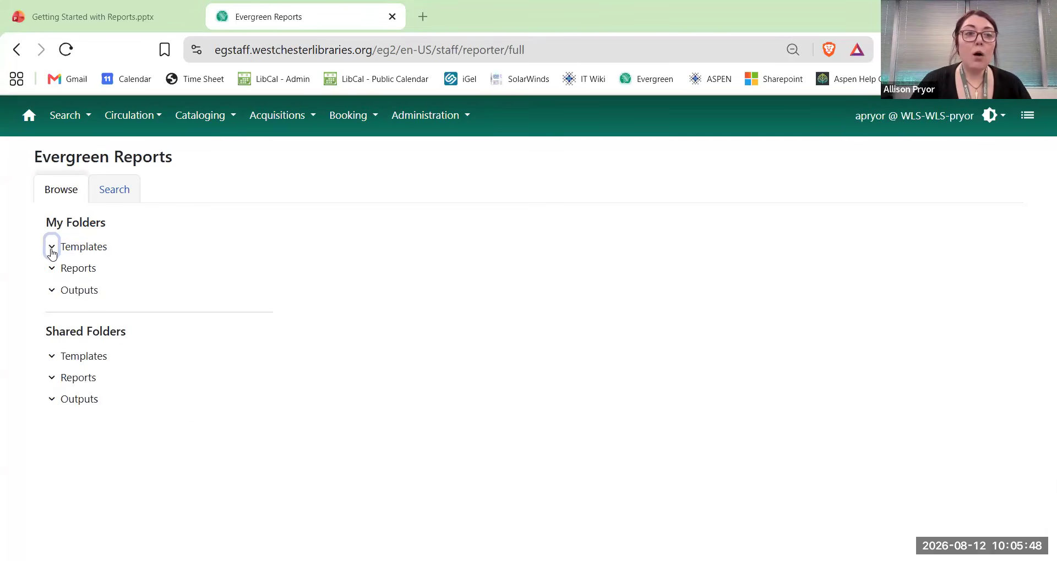
# Create a top-level template folder named "Training- Circulation" under My Folders.
pyautogui.click(97, 247)
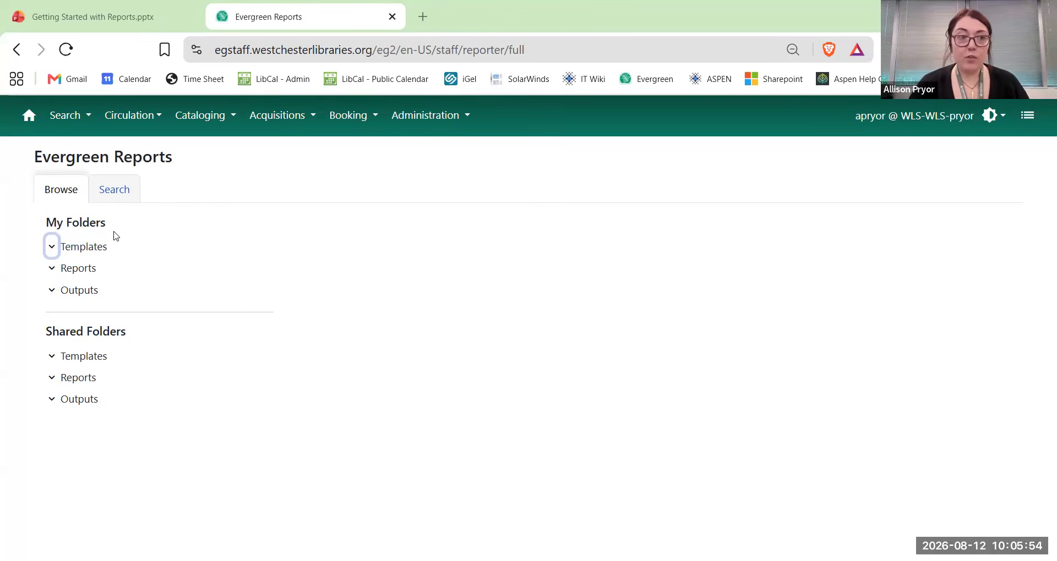
pyautogui.click(77, 251)
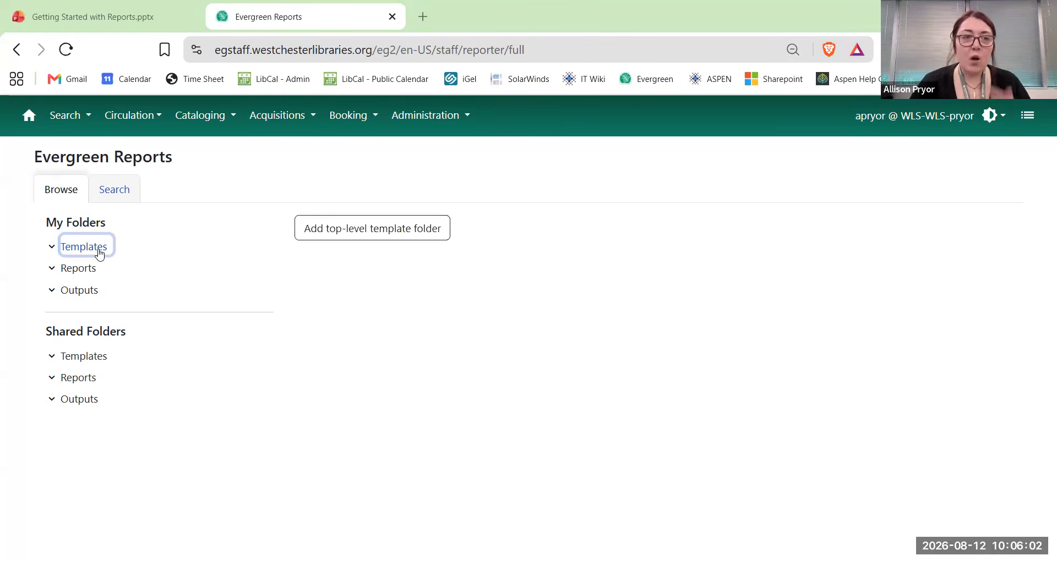
pyautogui.click(304, 231)
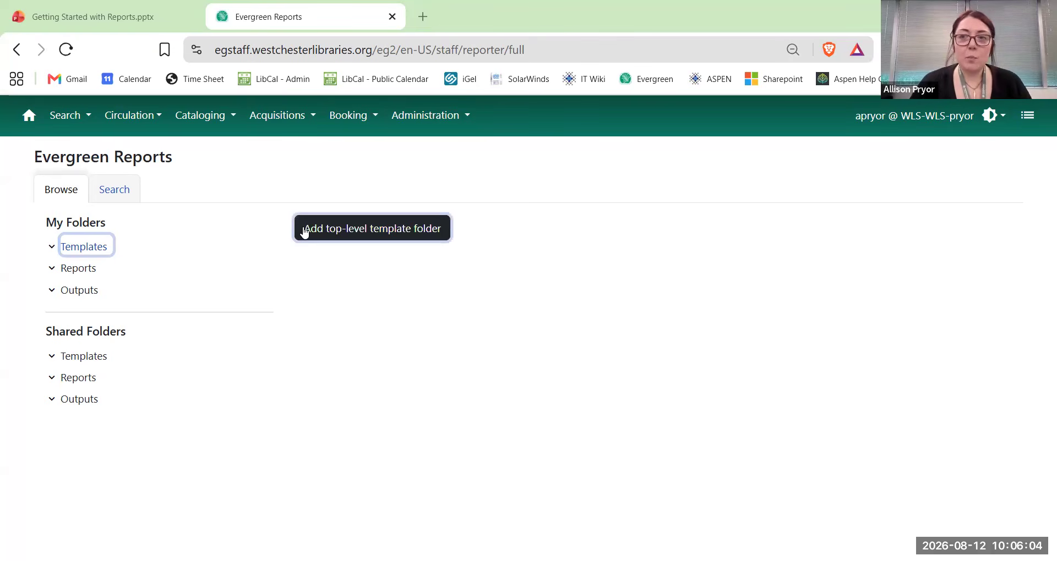
pyautogui.click(369, 234)
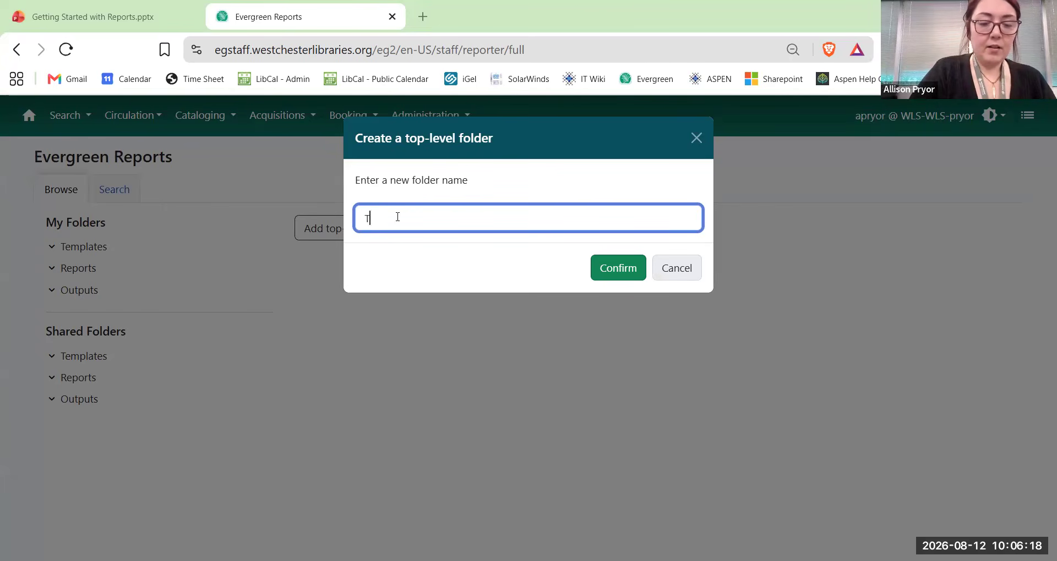
pyautogui.write('raining- Circulation')
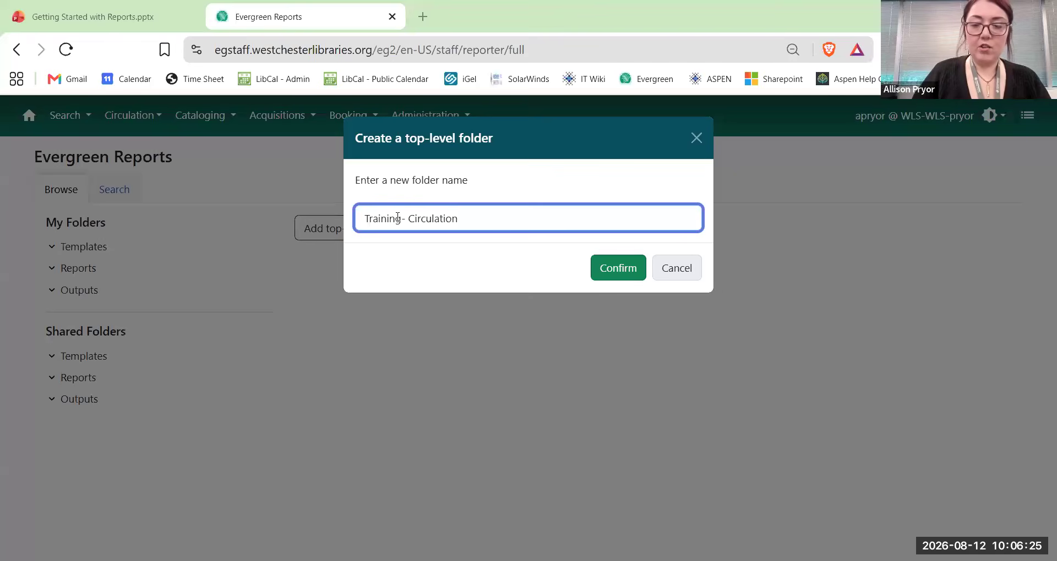
pyautogui.click(619, 276)
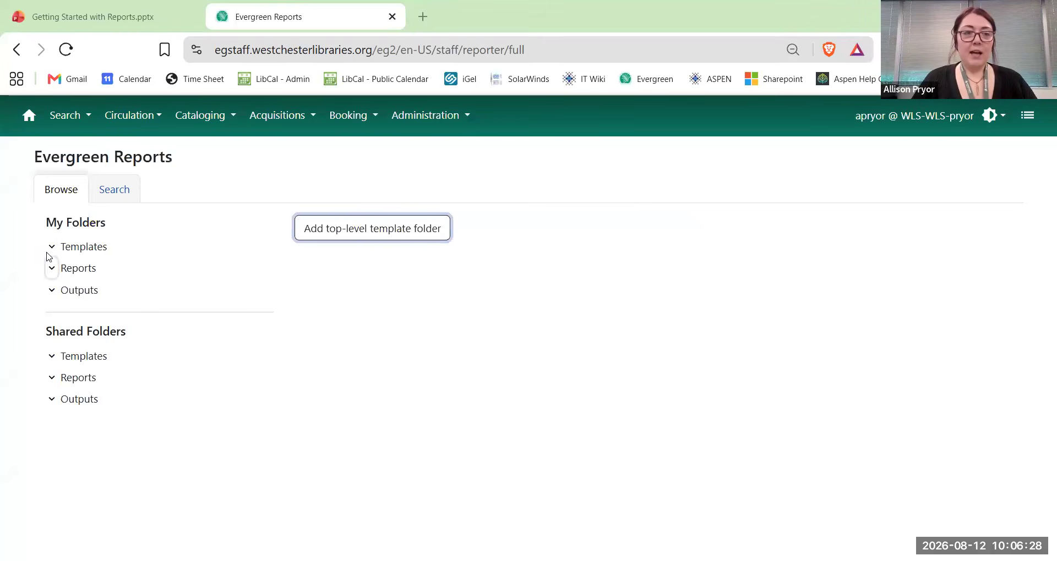
# Examine the subfolders of Templates, Reports and Outputs under My Folders to compare the folder structures.
pyautogui.click(51, 248)
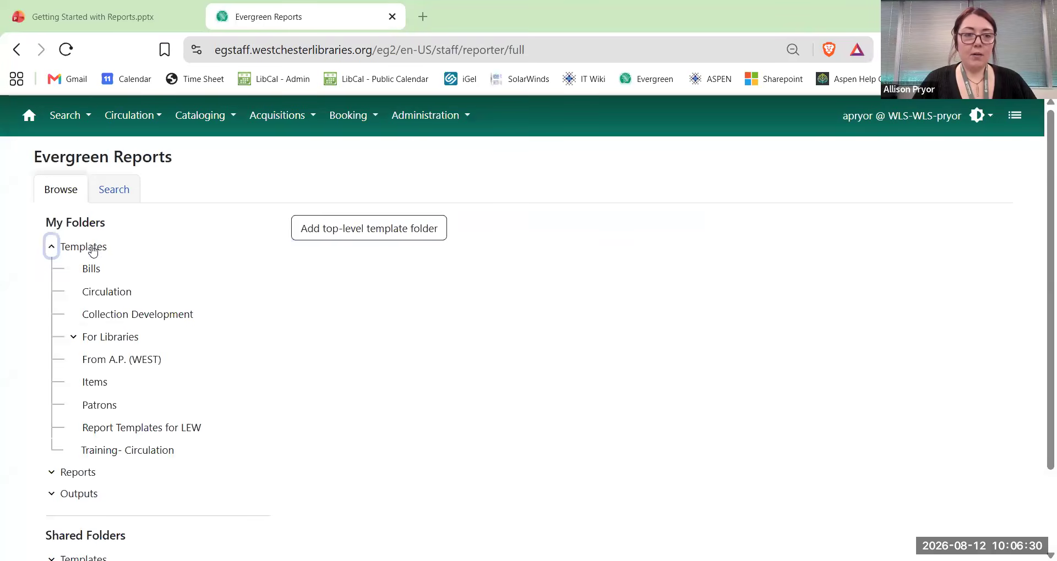
pyautogui.click(151, 450)
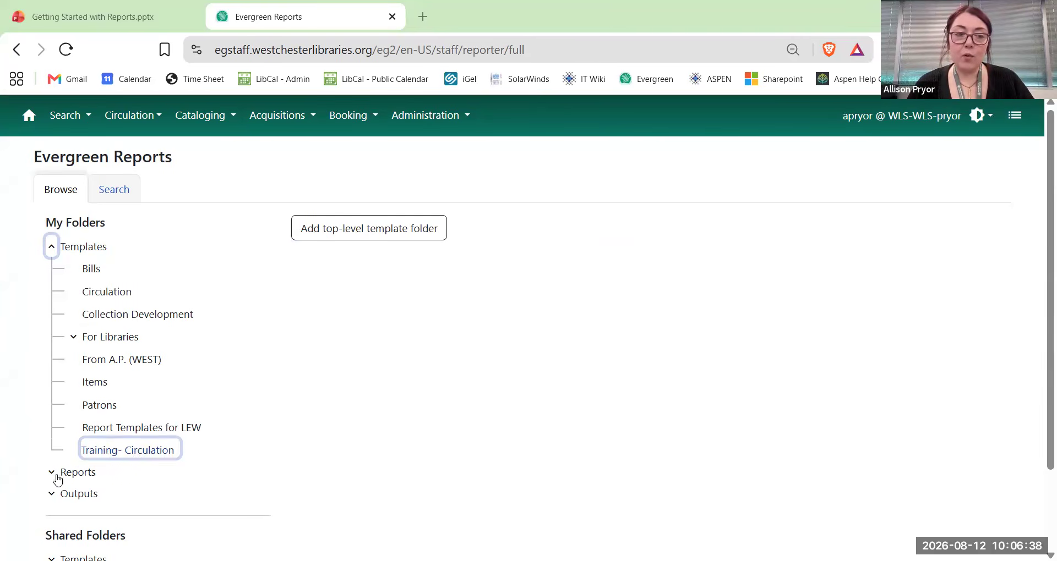
pyautogui.click(94, 472)
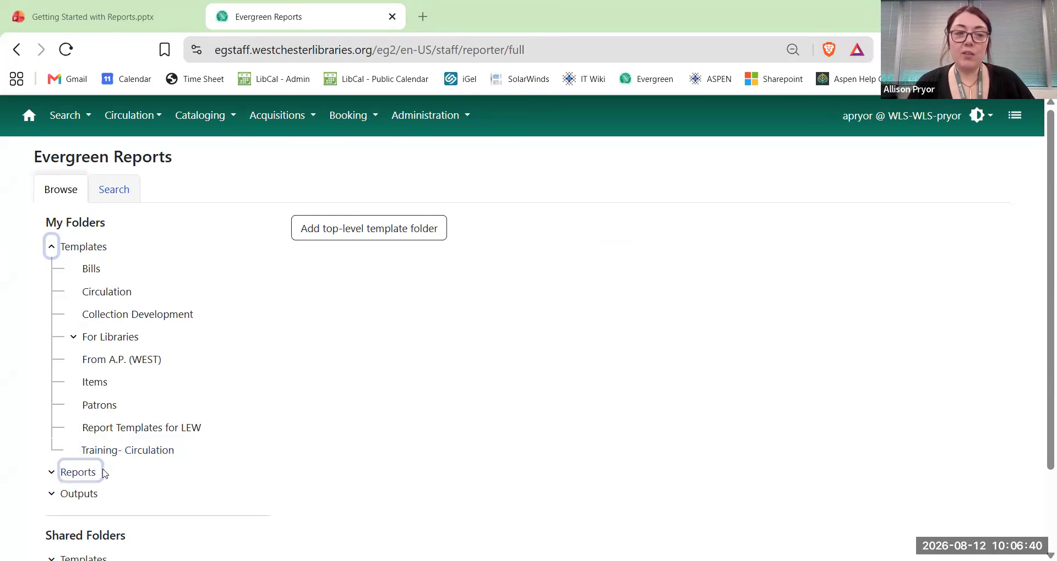
pyautogui.scroll(-2, 44, 388)
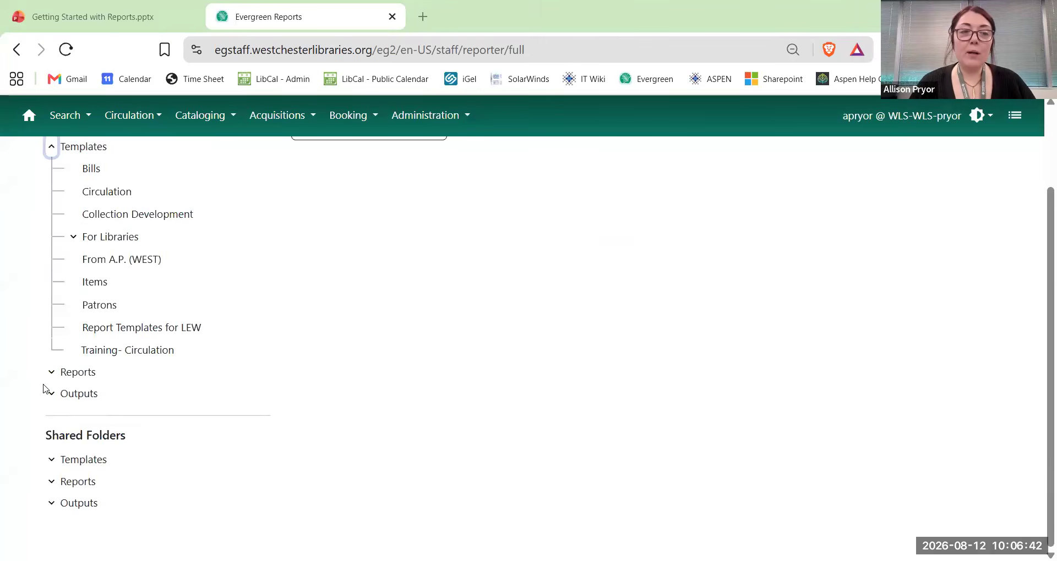
pyautogui.click(51, 373)
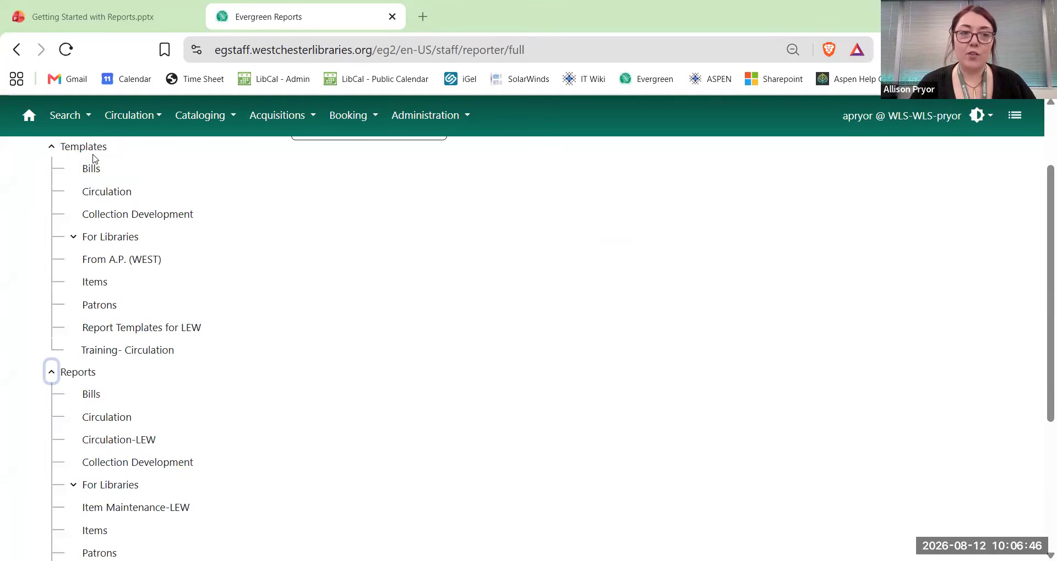
pyautogui.scroll(-3, 2, 351)
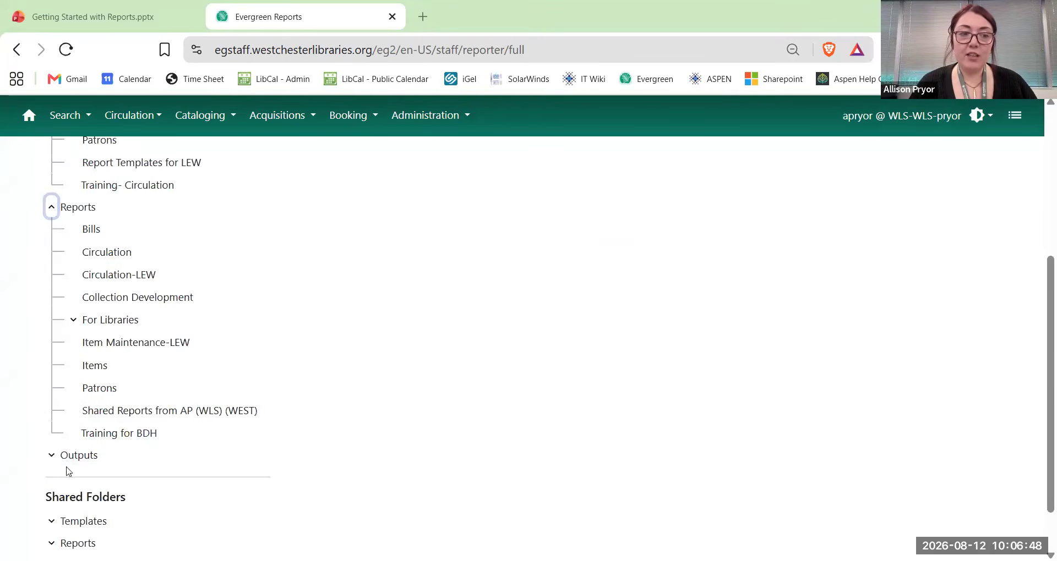
pyautogui.click(51, 456)
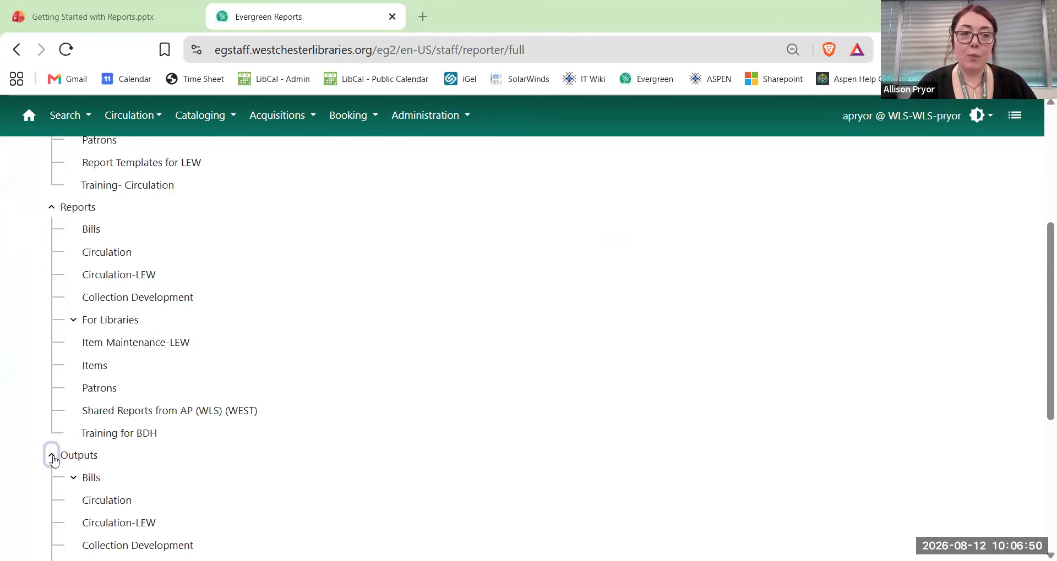
pyautogui.click(52, 456)
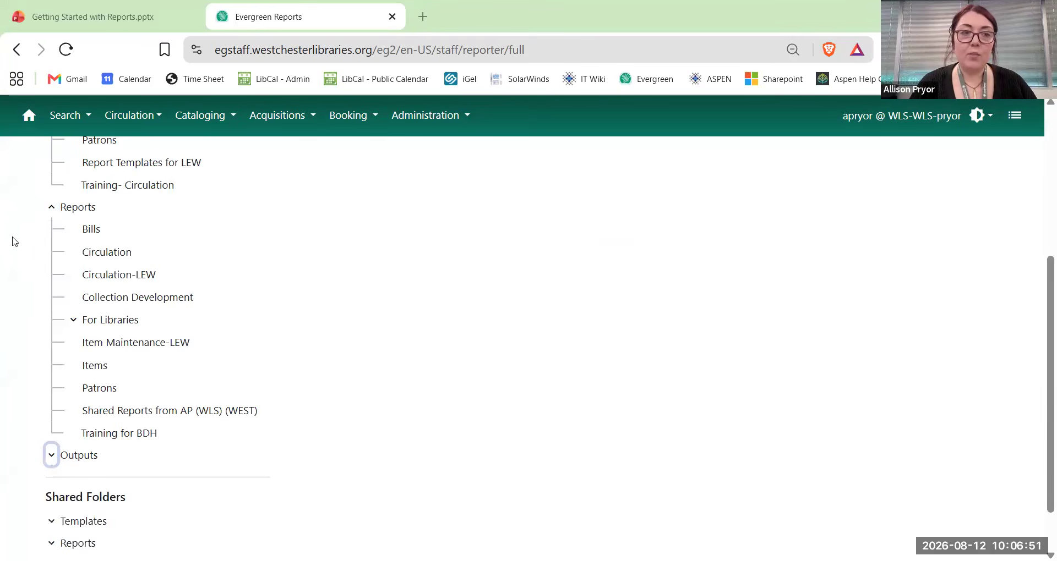
# Create a top-level report folder named "Training- Circulation" under My Folders.
pyautogui.click(77, 209)
pyautogui.scroll(5, 573, 292)
pyautogui.click(341, 230)
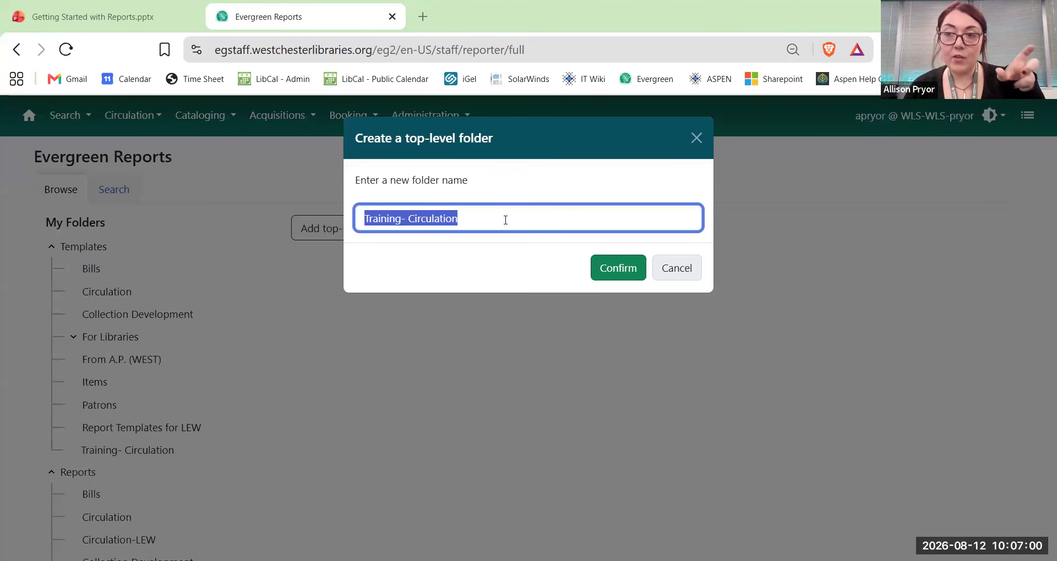
pyautogui.click(615, 269)
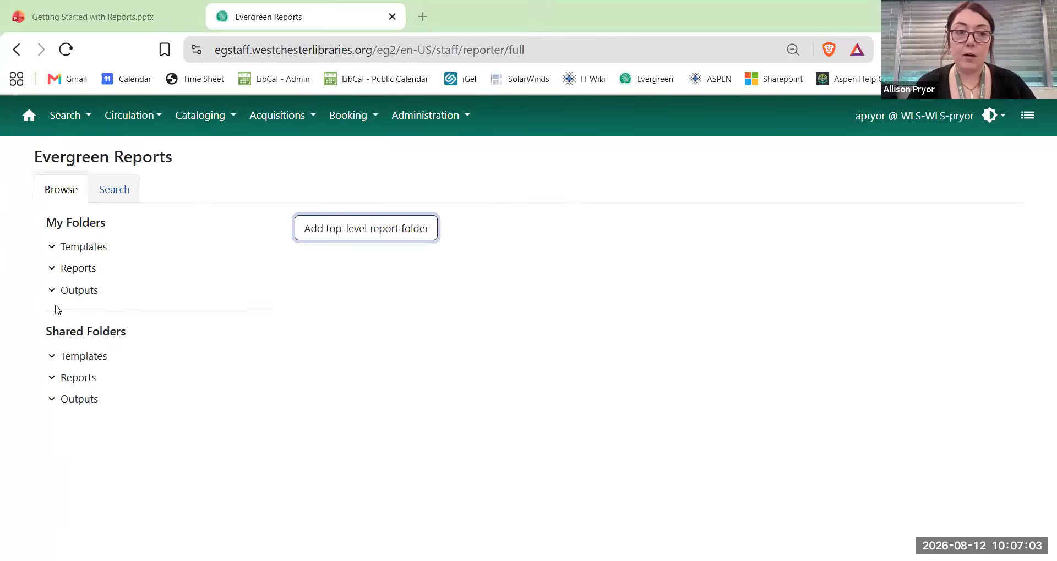
# Create a new top-level output folder under My Folders, keeping the prefilled folder name.
pyautogui.click(52, 290)
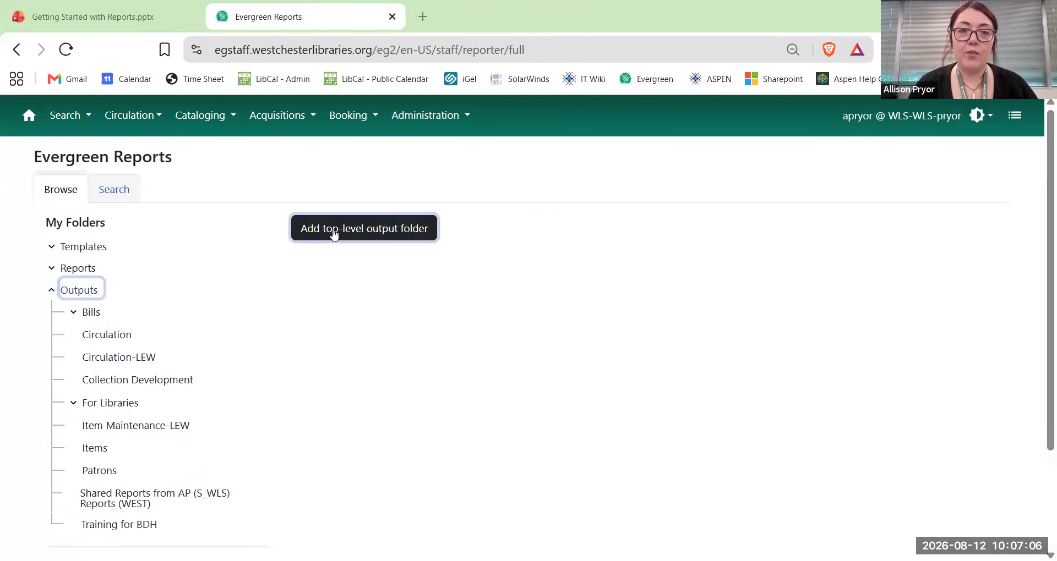
pyautogui.click(330, 229)
pyautogui.click(590, 270)
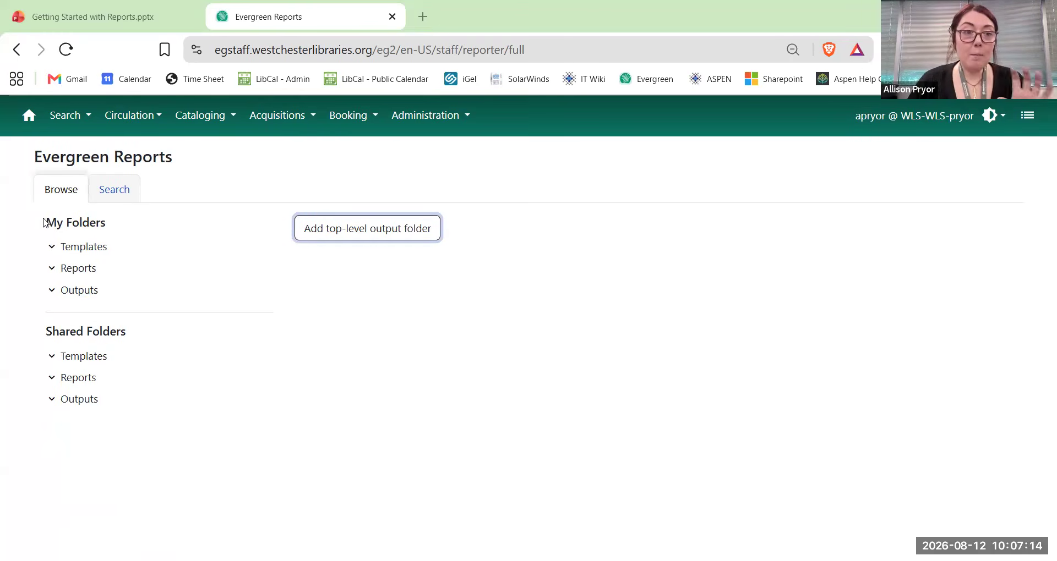
# Check the folder list under the personal Templates branch and collapse the branch again.
pyautogui.click(52, 249)
pyautogui.click(52, 249)
pyautogui.click(52, 251)
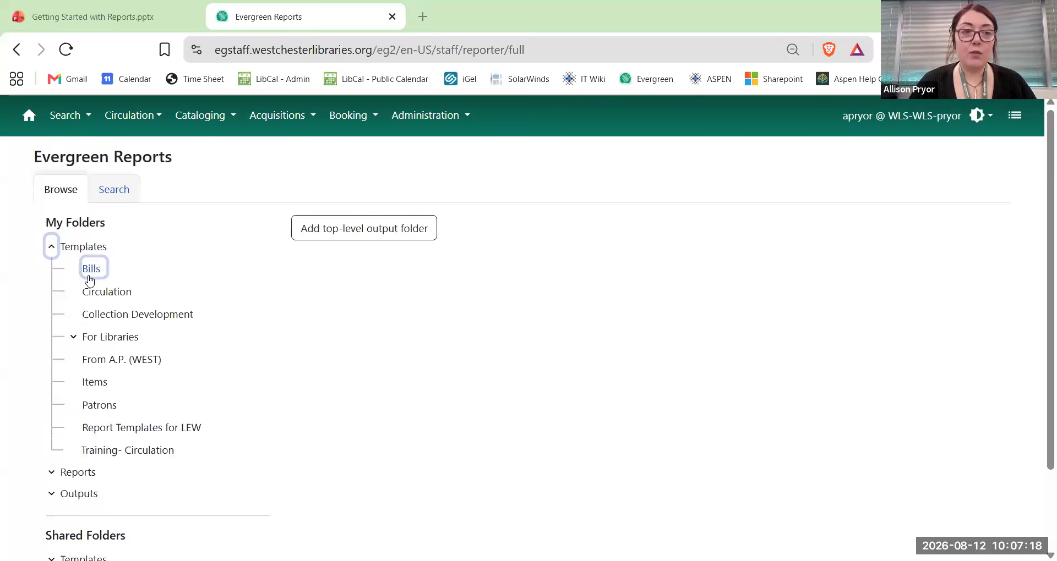
pyautogui.click(52, 252)
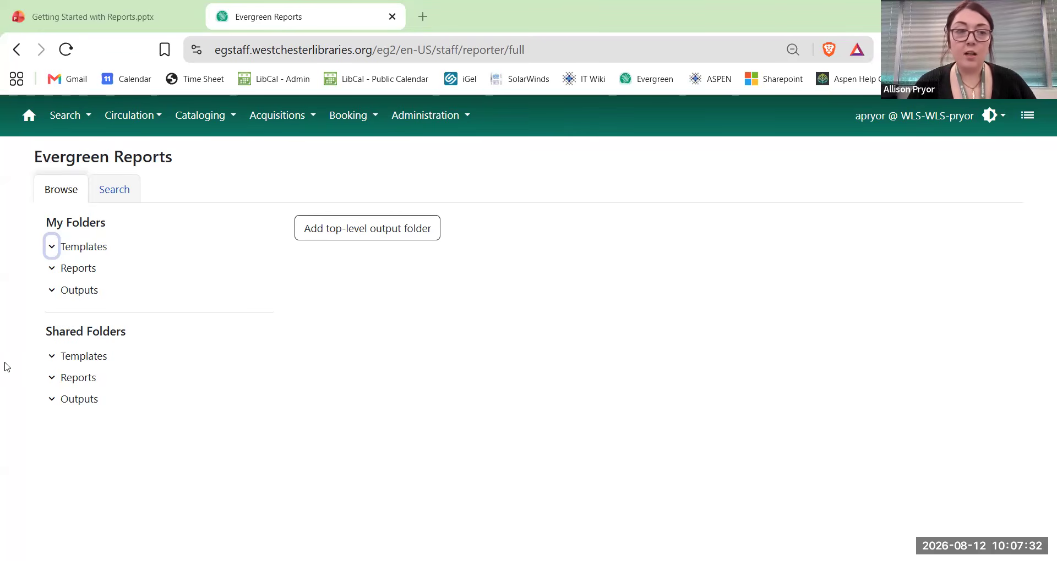
# Open the Circulation (WEST) folder of evergreen.reports in the shared Templates branch.
pyautogui.click(53, 356)
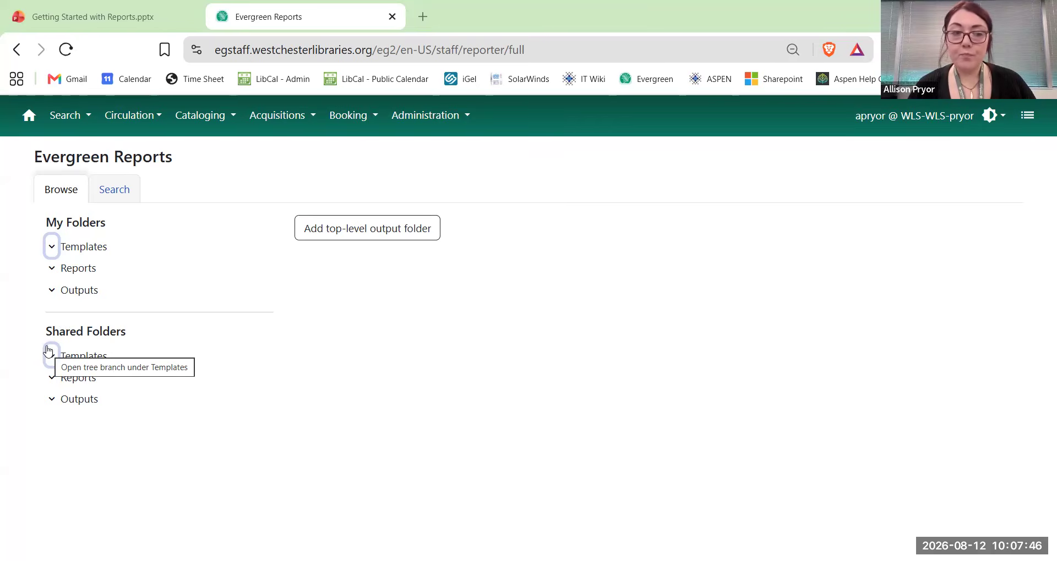
pyautogui.click(50, 352)
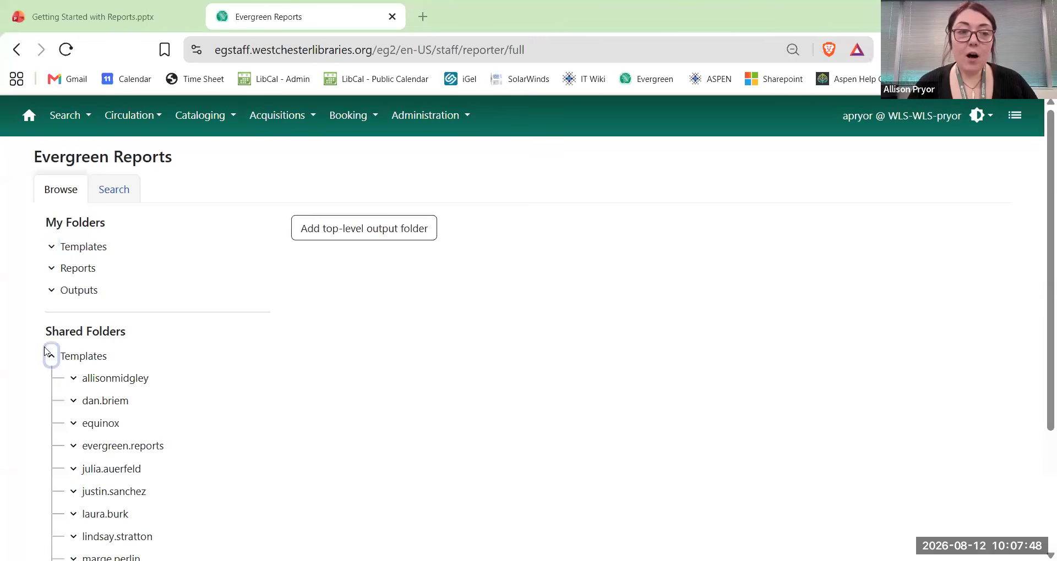
pyautogui.scroll(-2, 85, 236)
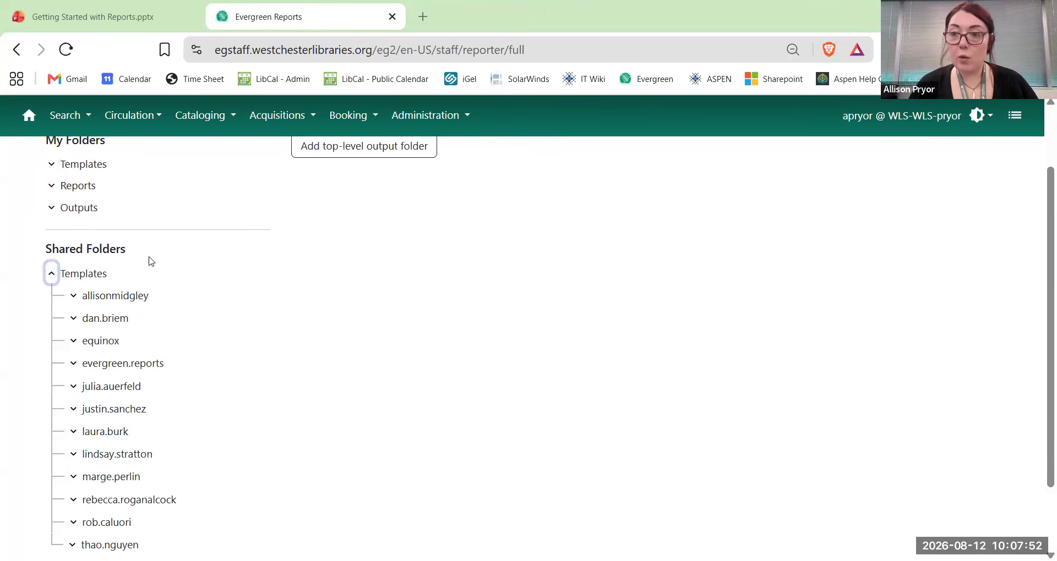
pyautogui.scroll(-2, 177, 279)
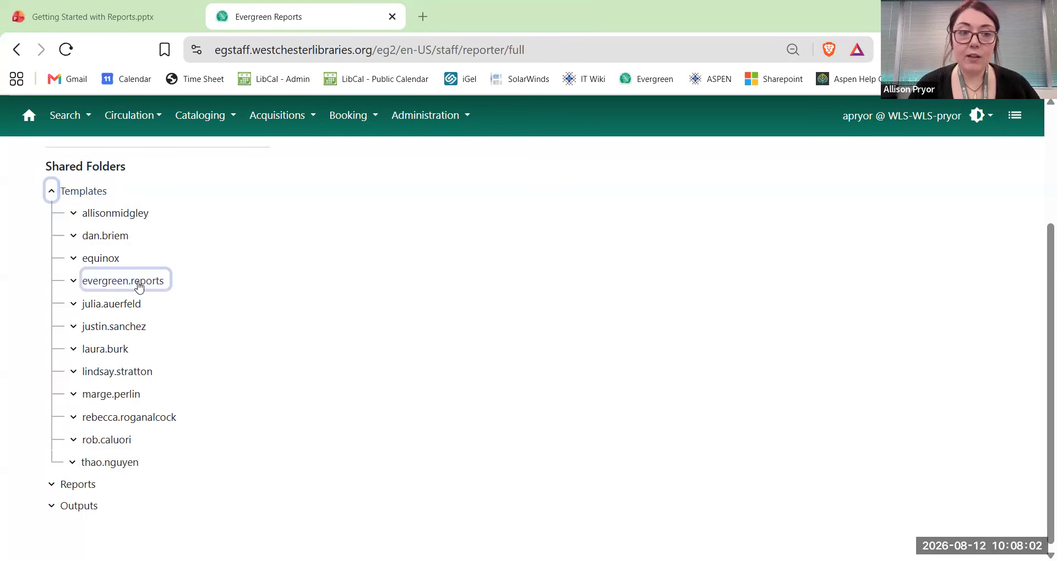
pyautogui.click(74, 282)
pyautogui.scroll(-1, 146, 236)
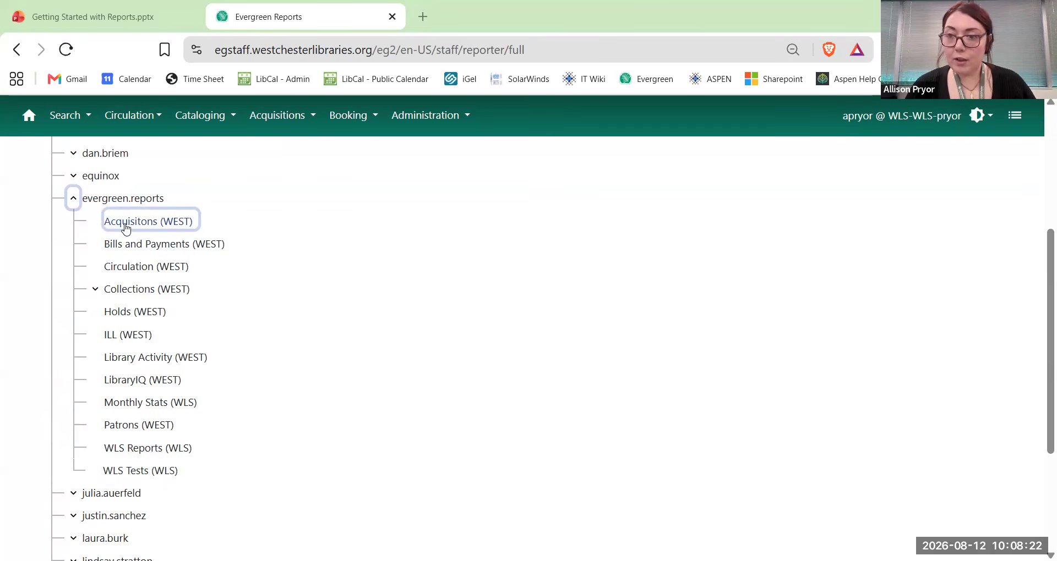
pyautogui.click(128, 268)
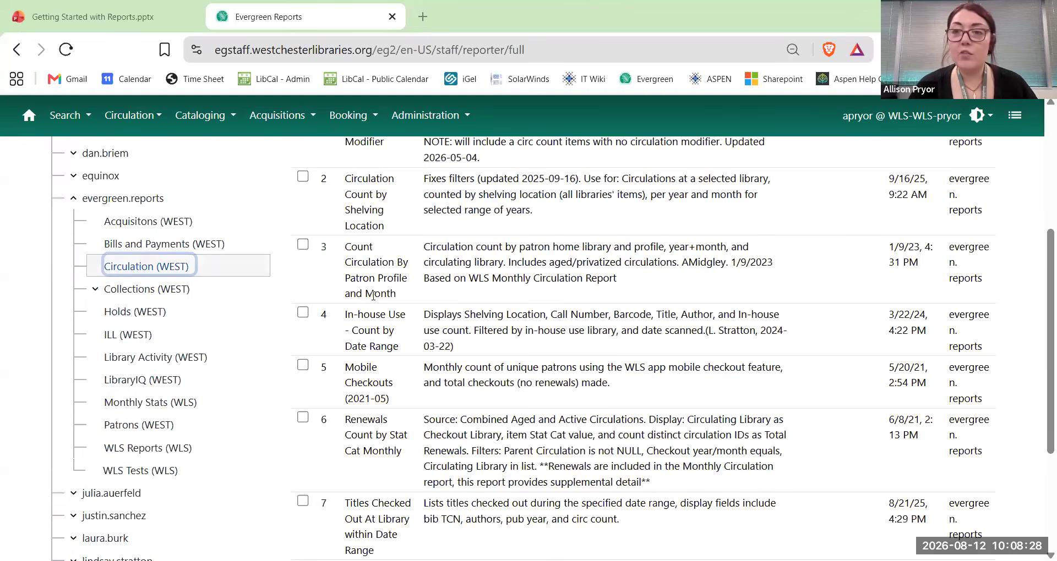
# Set the Circulation template list to show 25 rows per page.
pyautogui.scroll(3, 561, 324)
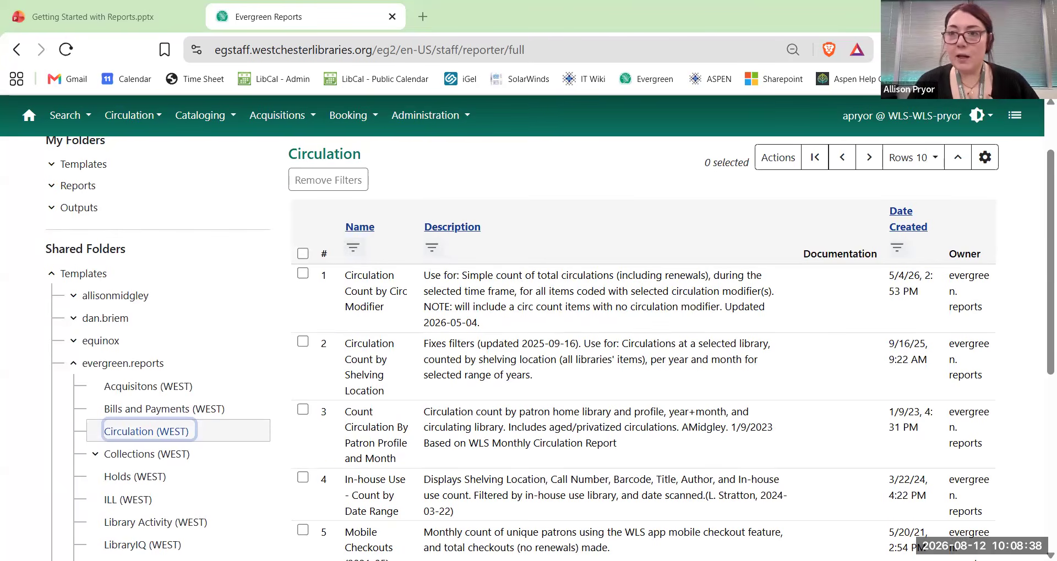
pyautogui.click(934, 168)
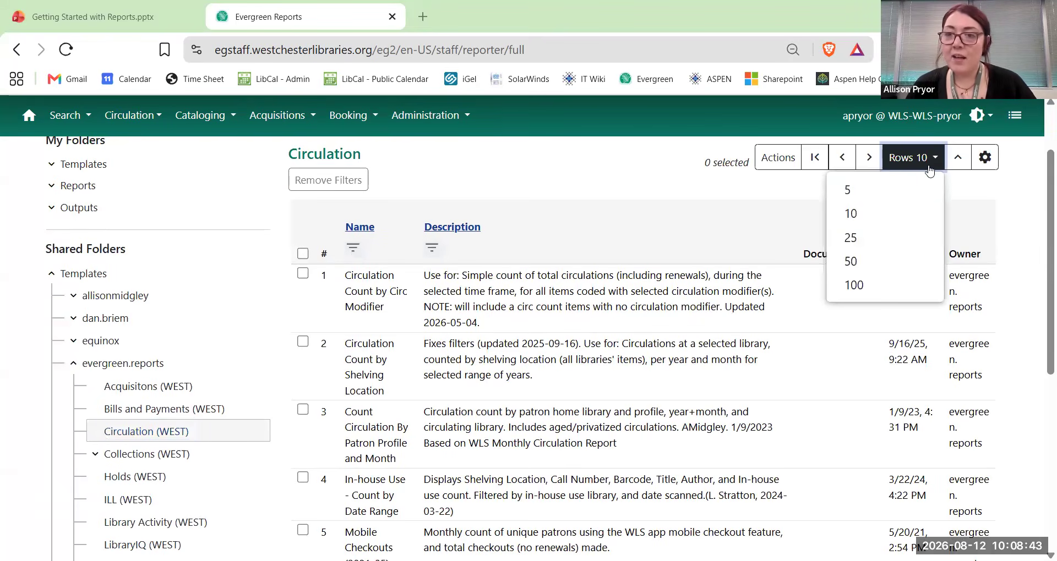
pyautogui.click(868, 235)
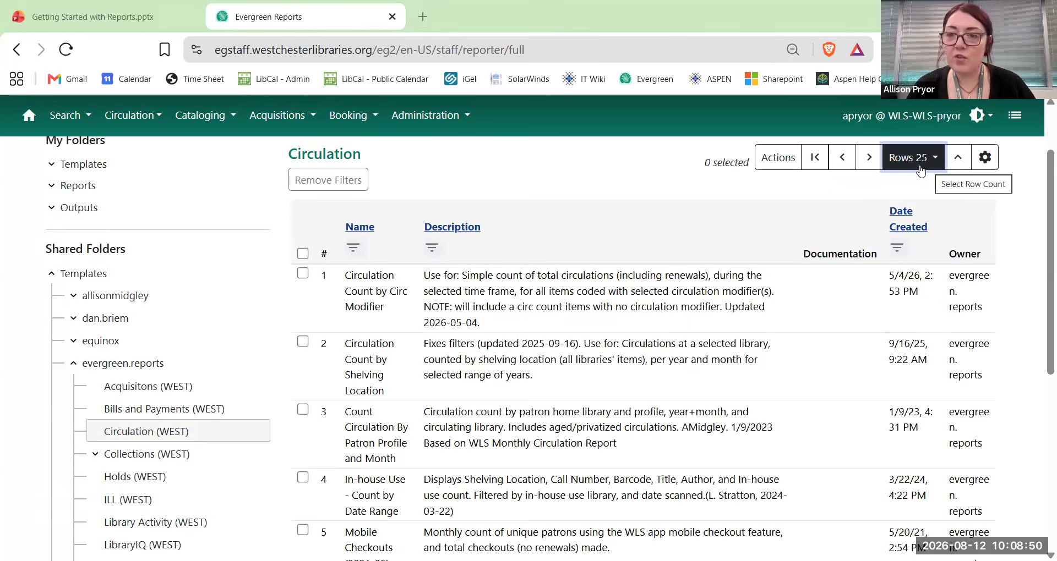
# Examine the names, descriptions and creation dates of the shared Circulation templates and the neighbouring shared folders.
pyautogui.scroll(-6, 688, 258)
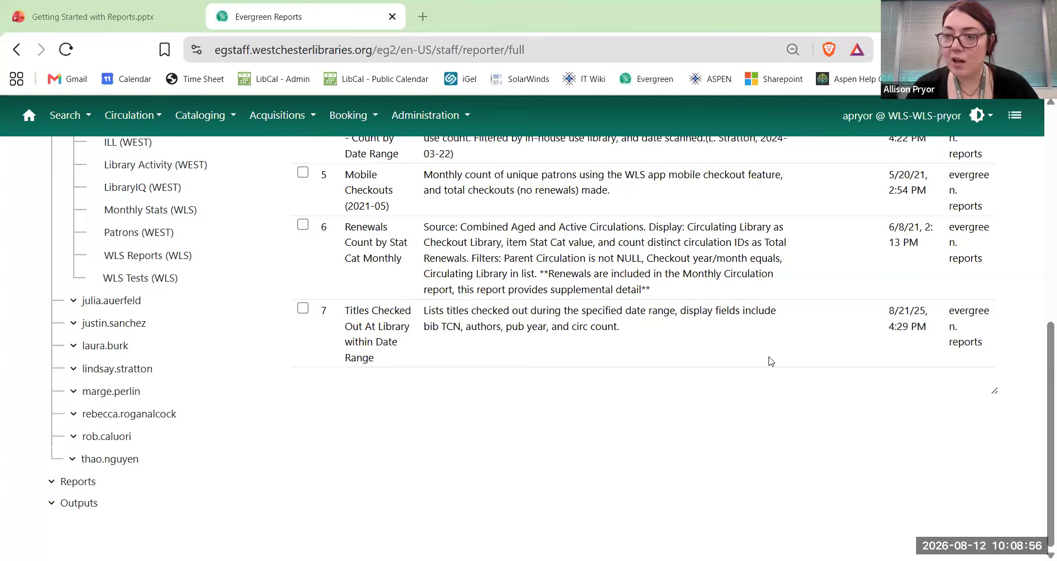
pyautogui.scroll(6, 484, 307)
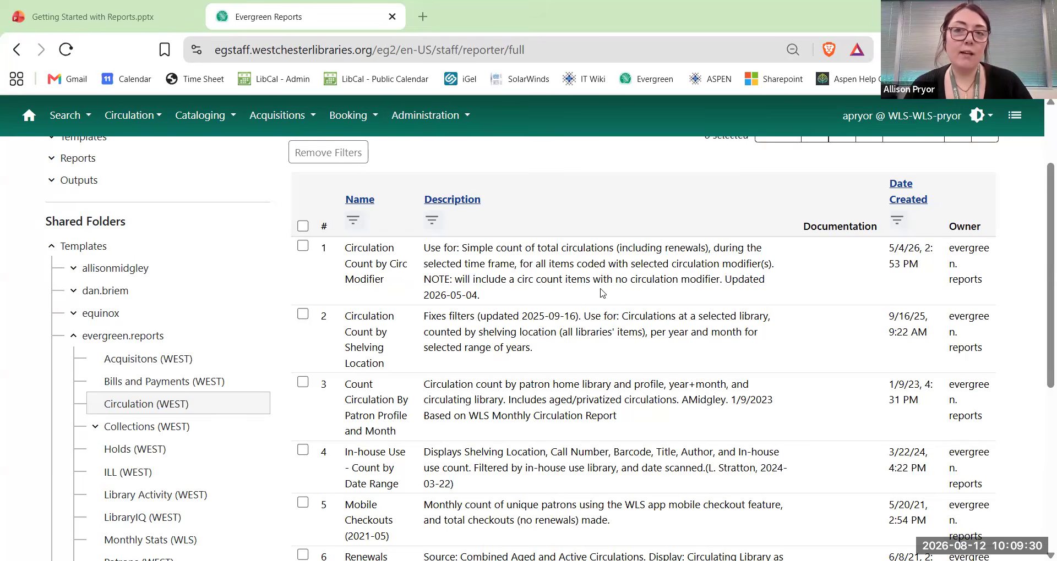
pyautogui.click(73, 336)
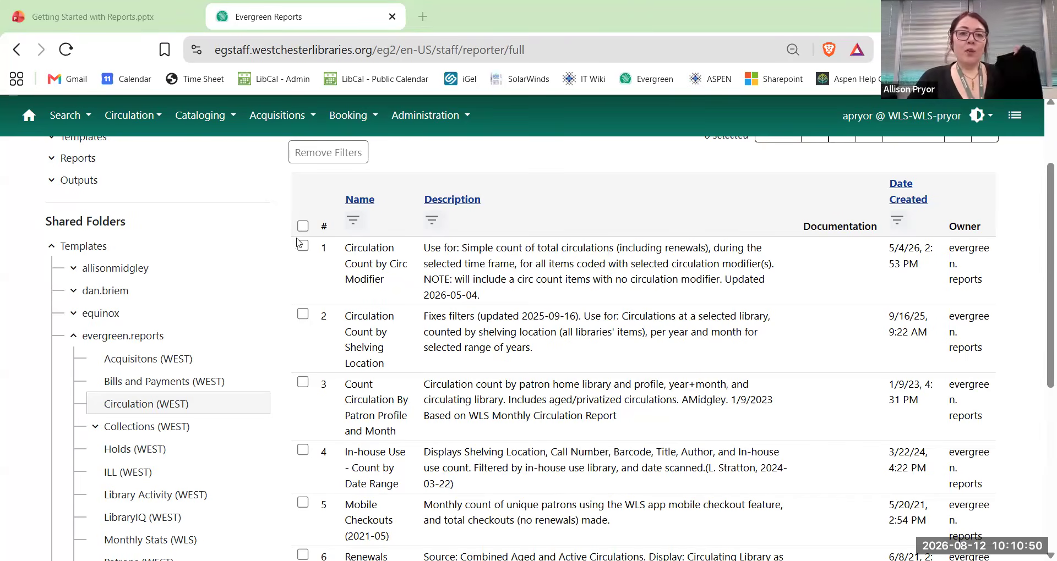
pyautogui.click(389, 202)
pyautogui.click(410, 274)
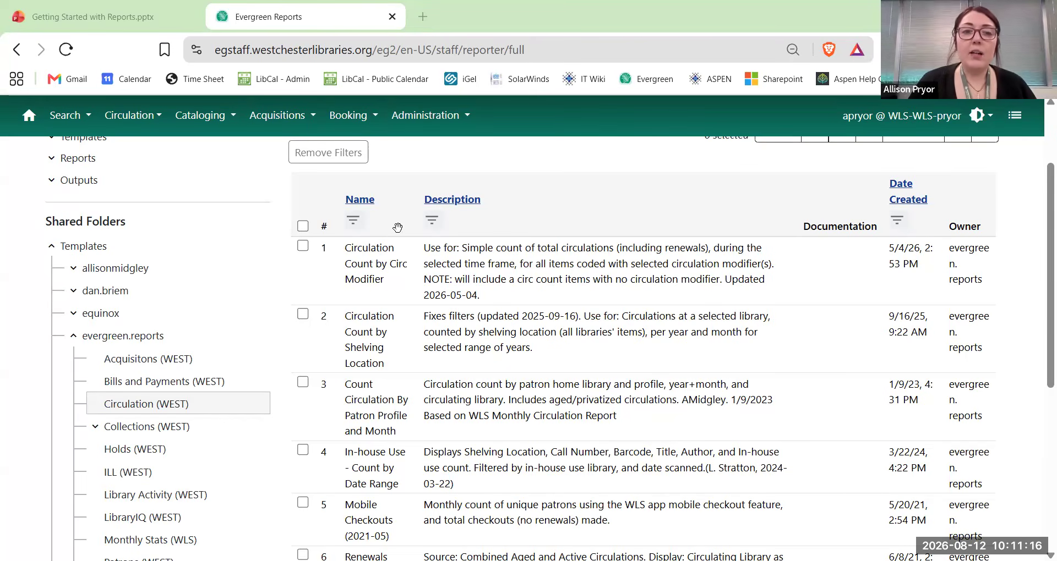
pyautogui.scroll(-1, 397, 228)
pyautogui.scroll(-1, 397, 228)
pyautogui.scroll(2, 397, 228)
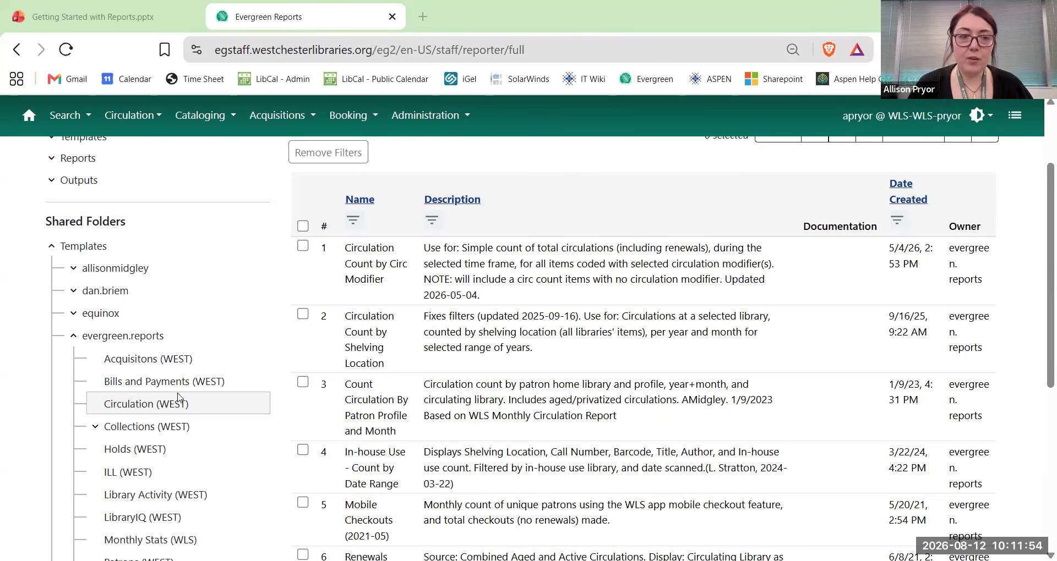
pyautogui.scroll(-1, 419, 333)
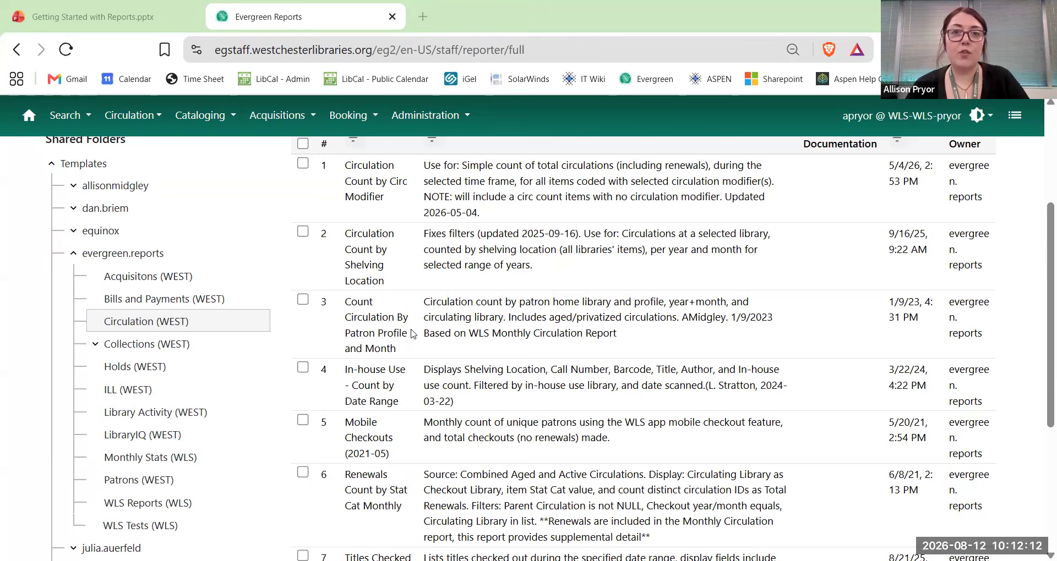
pyautogui.scroll(-1, 412, 332)
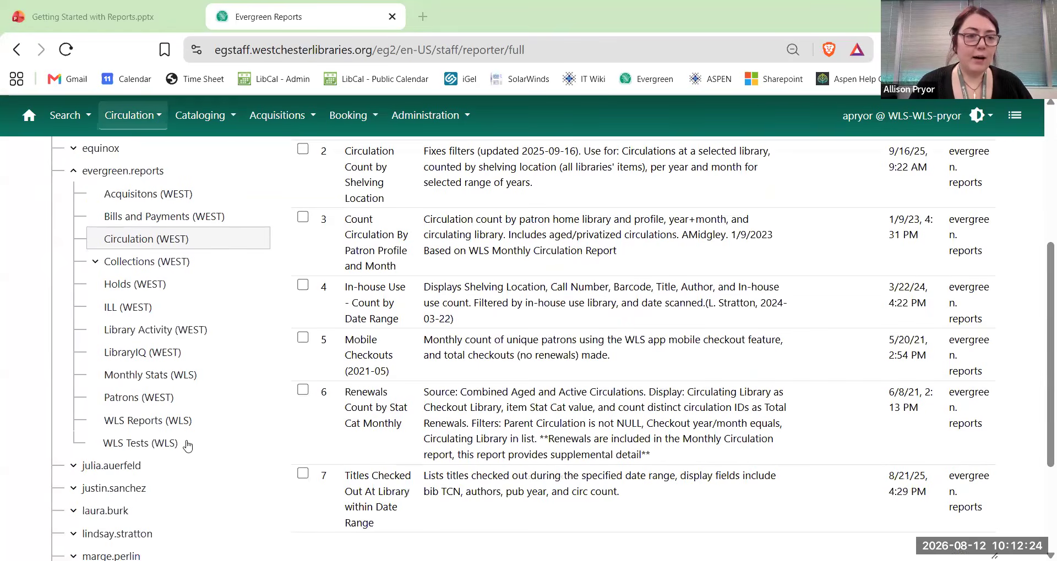
pyautogui.press('Down')
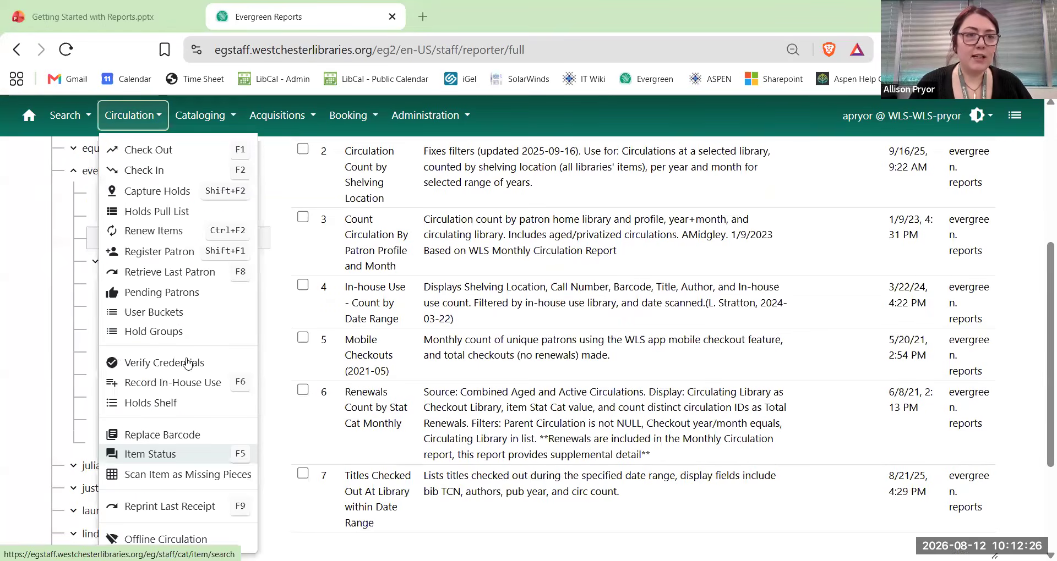
pyautogui.press('Escape')
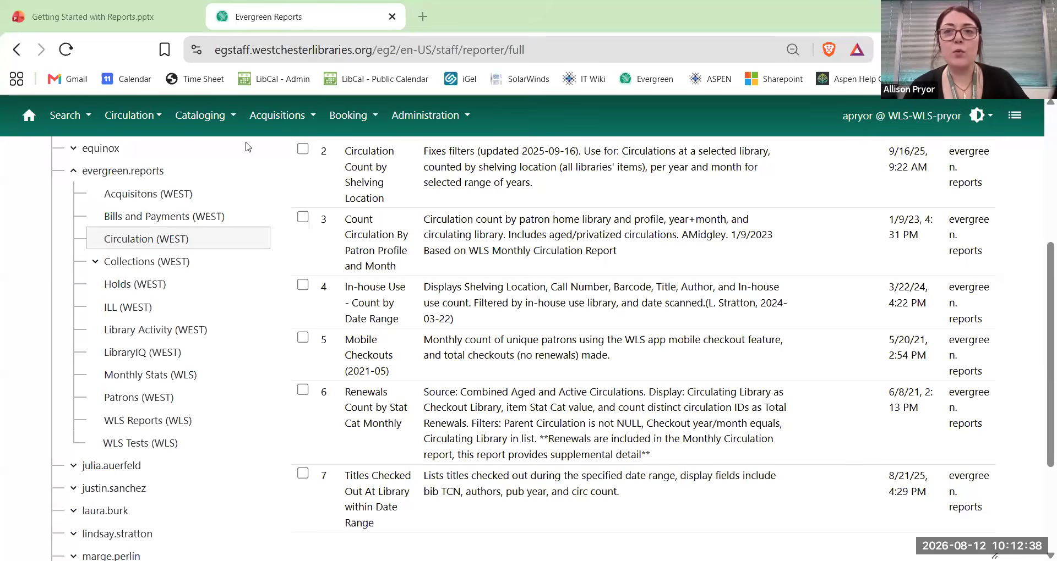
pyautogui.scroll(-2, 310, 299)
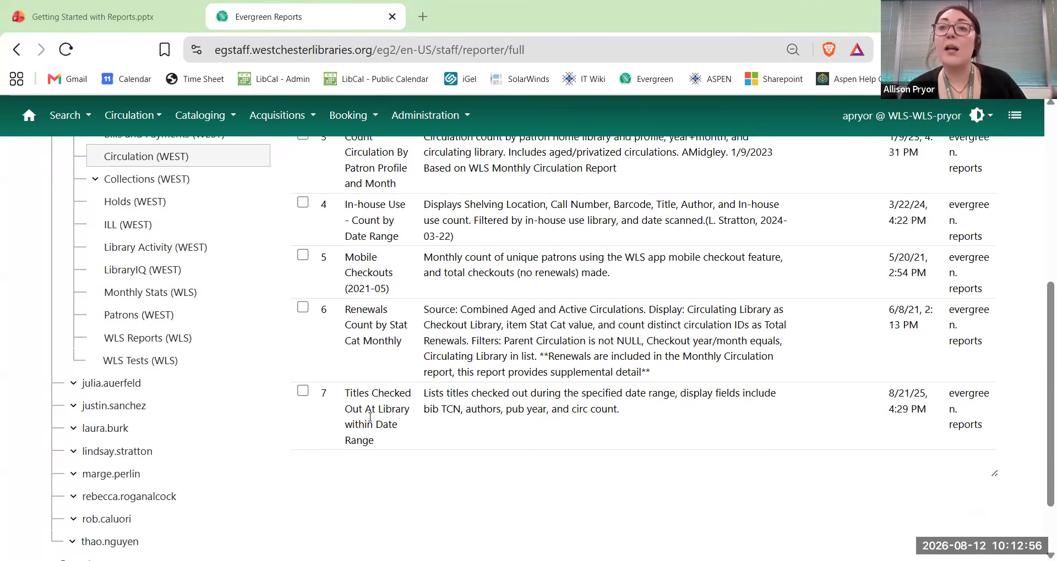
pyautogui.scroll(6, 370, 417)
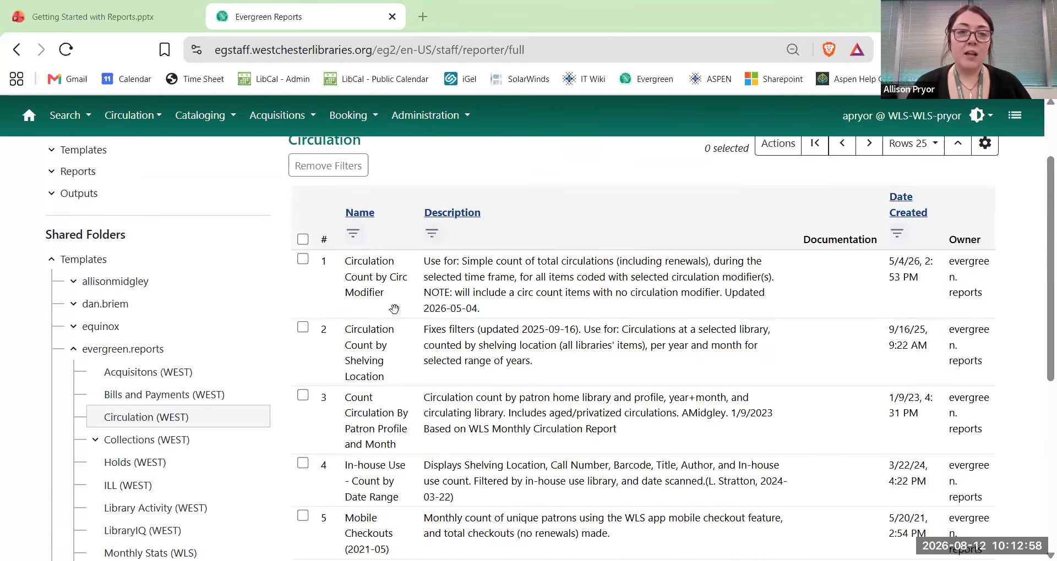
# Clone the shared template "Circulation Count by Shelving Location".
pyautogui.click(302, 398)
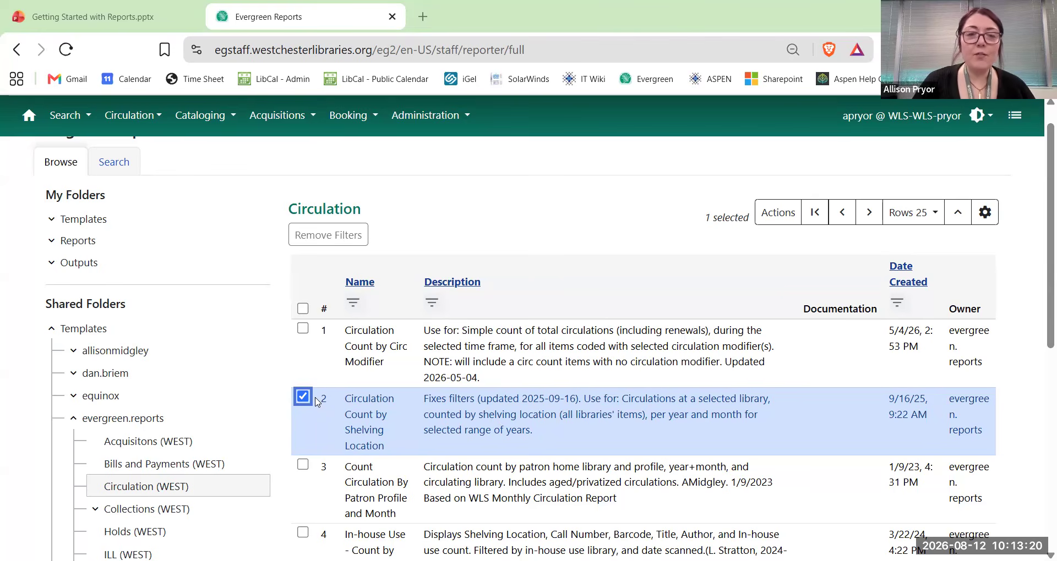
pyautogui.click(775, 209)
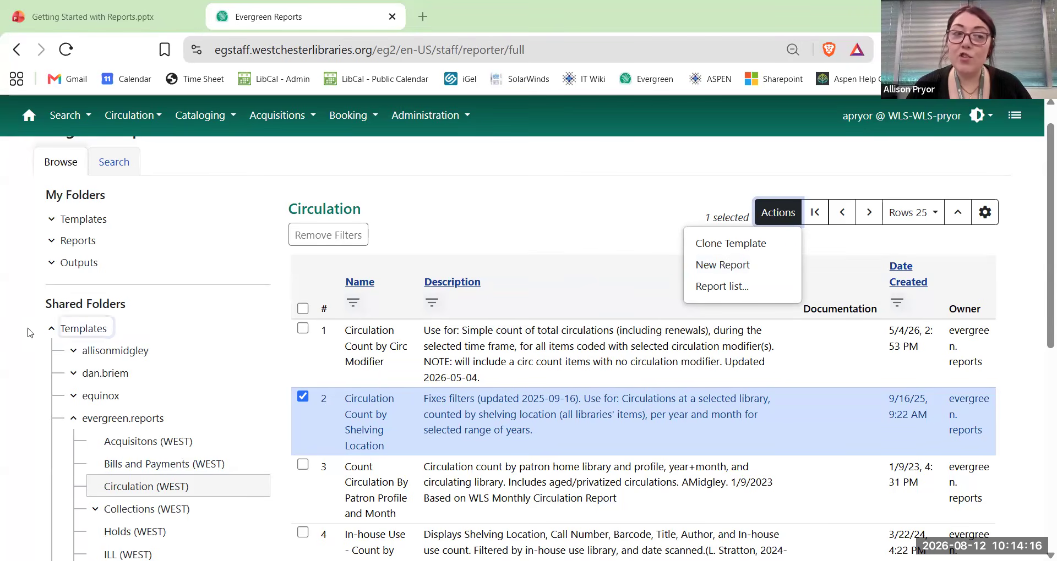
pyautogui.click(756, 251)
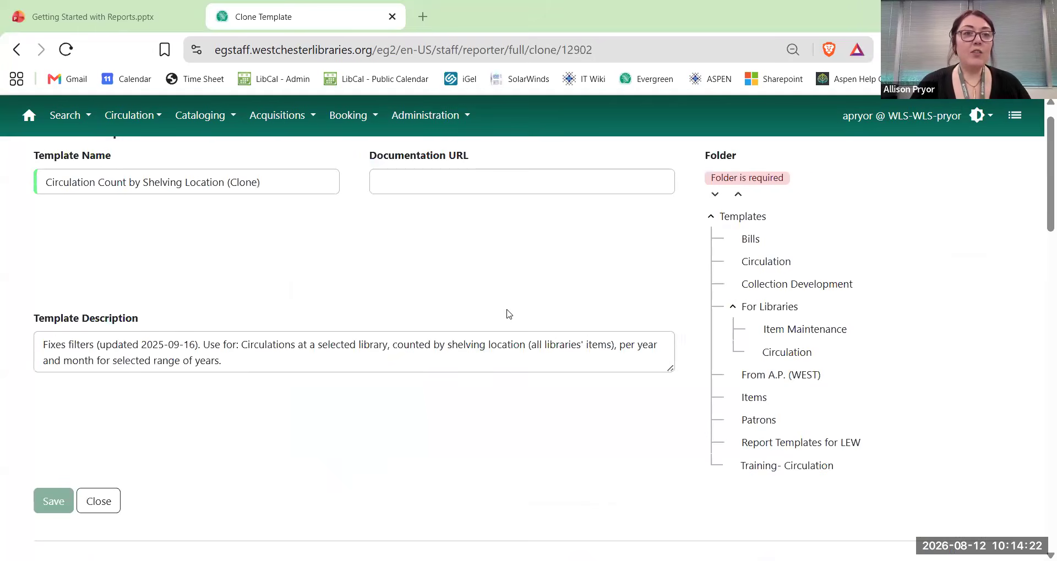
pyautogui.scroll(1, 506, 313)
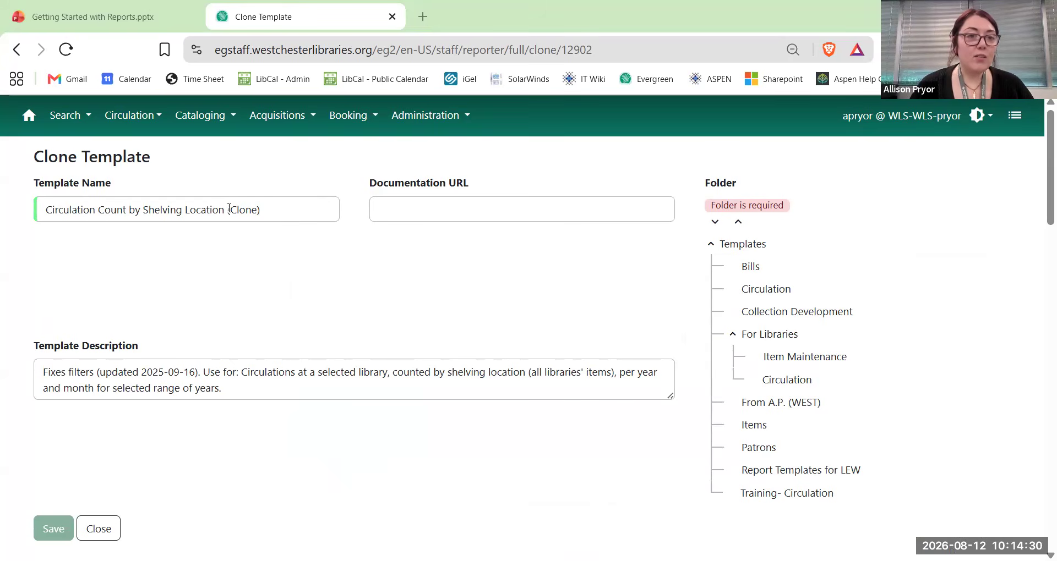
# Rename the cloned template "Circulation Count by Shelving Location (YA Materials)".
pyautogui.moveTo(261, 210); pyautogui.dragTo(227, 210)
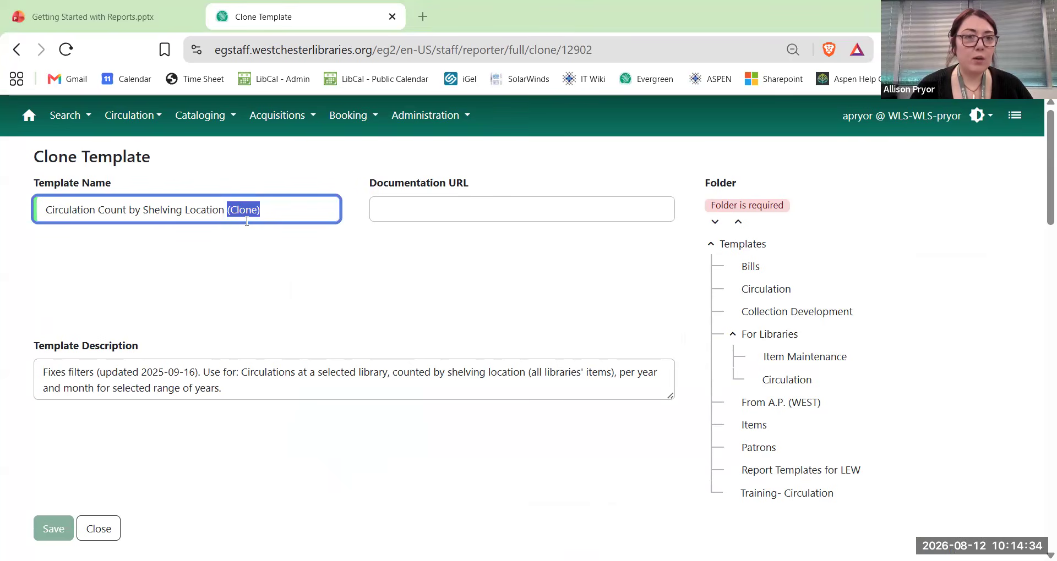
pyautogui.click(281, 208)
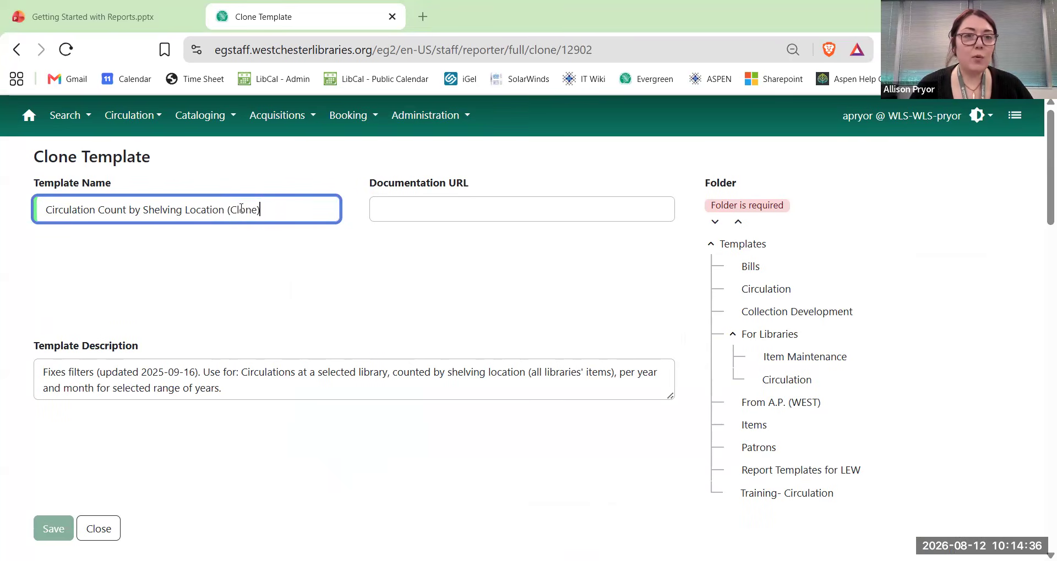
pyautogui.moveTo(230, 211); pyautogui.dragTo(257, 209)
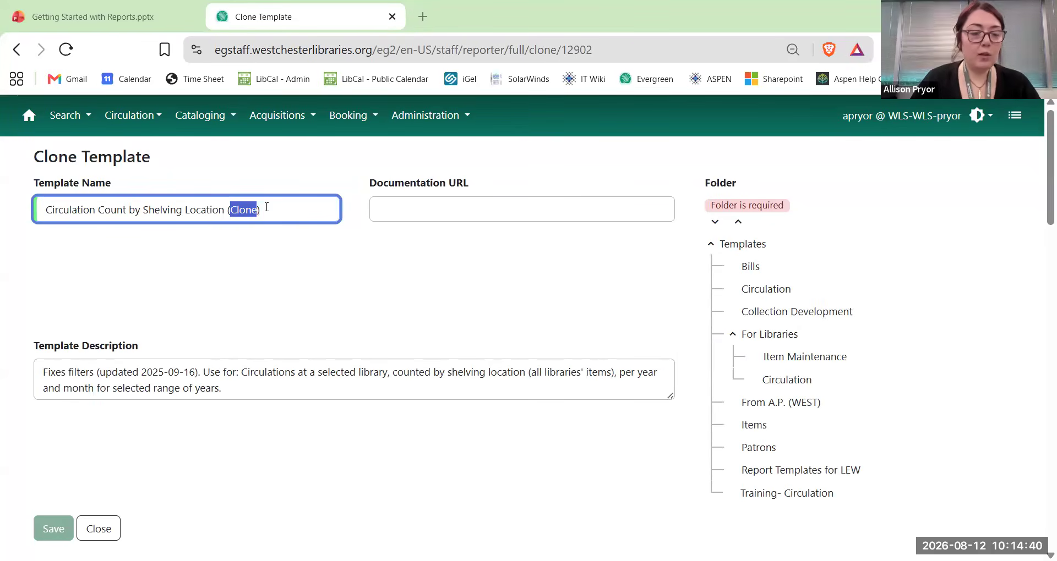
pyautogui.write('YA ')
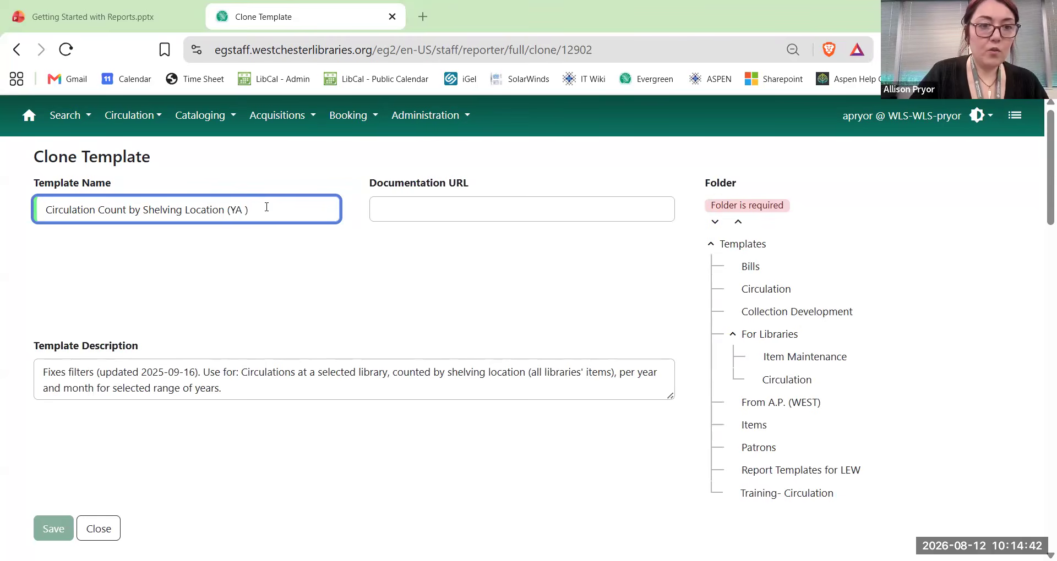
pyautogui.write('Materials')
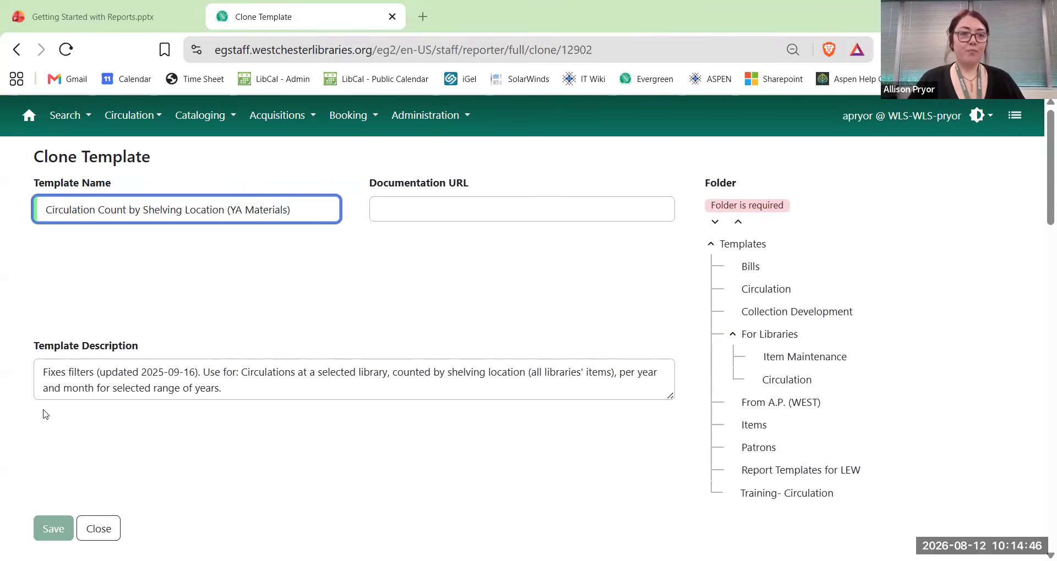
# Replace the template description with "For YRK" and choose "Training- Circulation" as the clone's folder.
pyautogui.moveTo(44, 372); pyautogui.dragTo(272, 390)
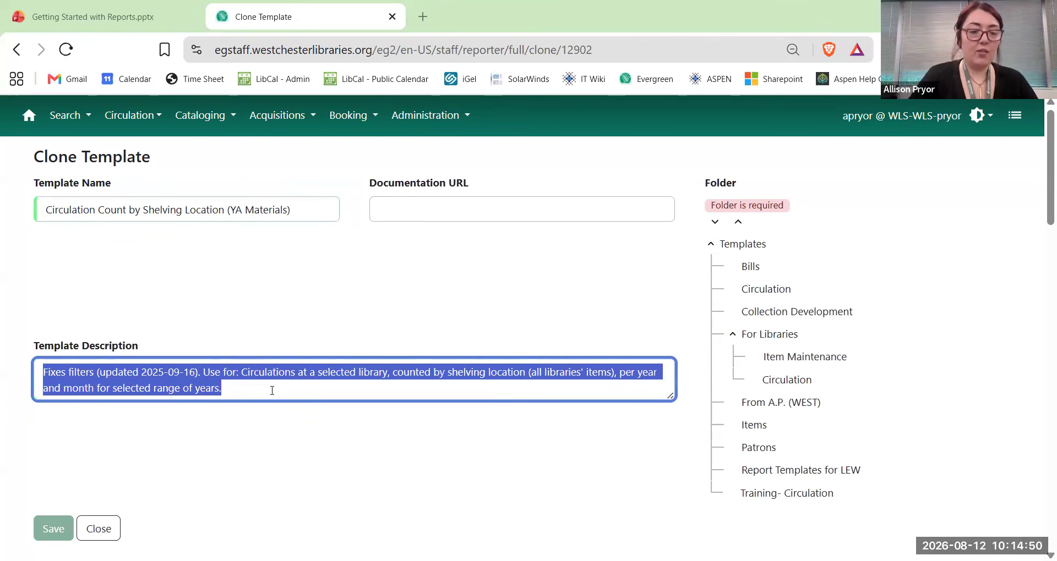
pyautogui.write('For Y')
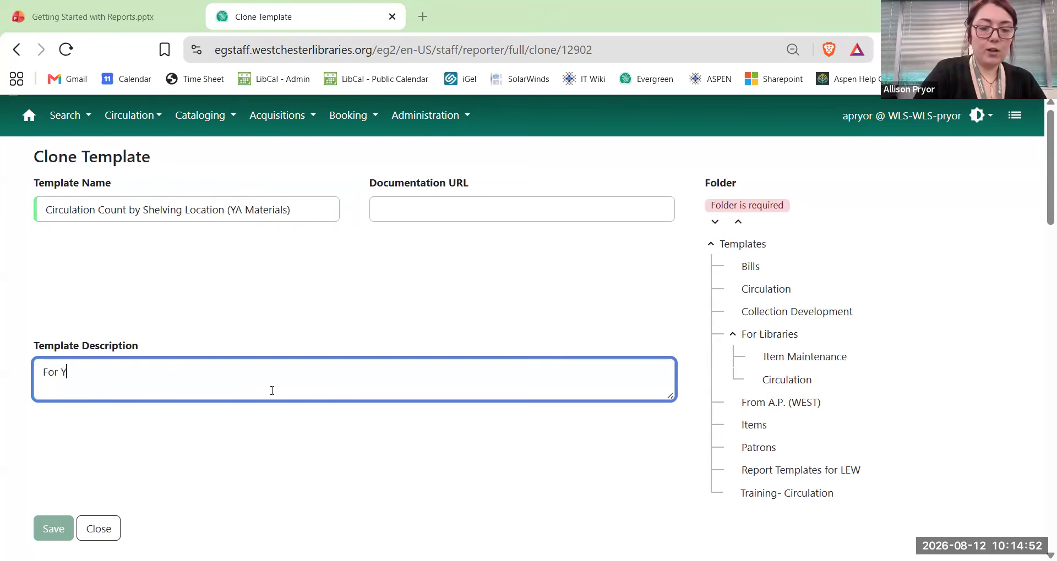
pyautogui.write('RK')
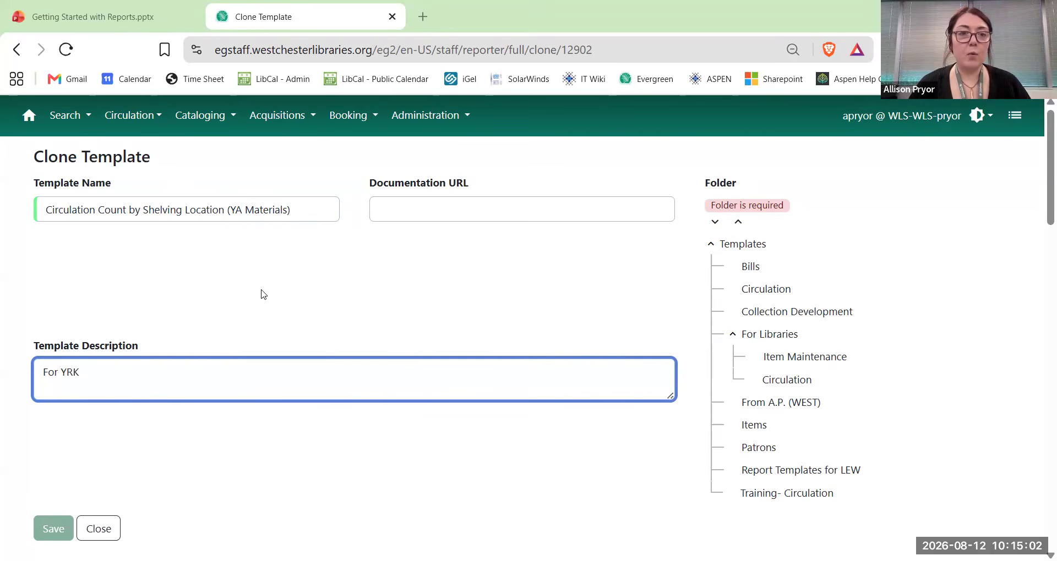
pyautogui.click(798, 498)
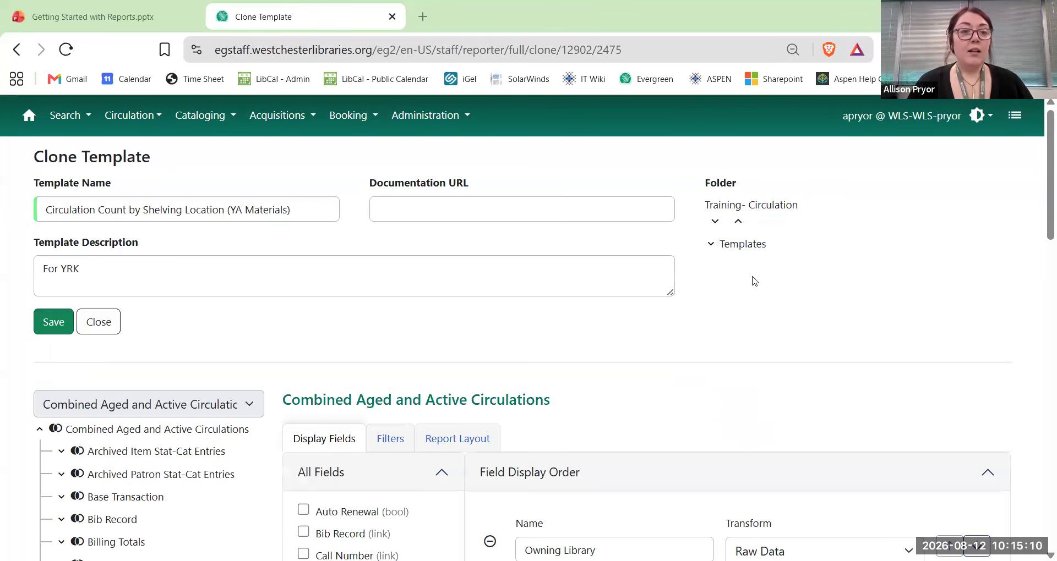
# Examine the cloned template's Combined Aged and Active Circulations source, its linked sources and its available fields.
pyautogui.scroll(-2, 754, 282)
pyautogui.scroll(-3, 751, 280)
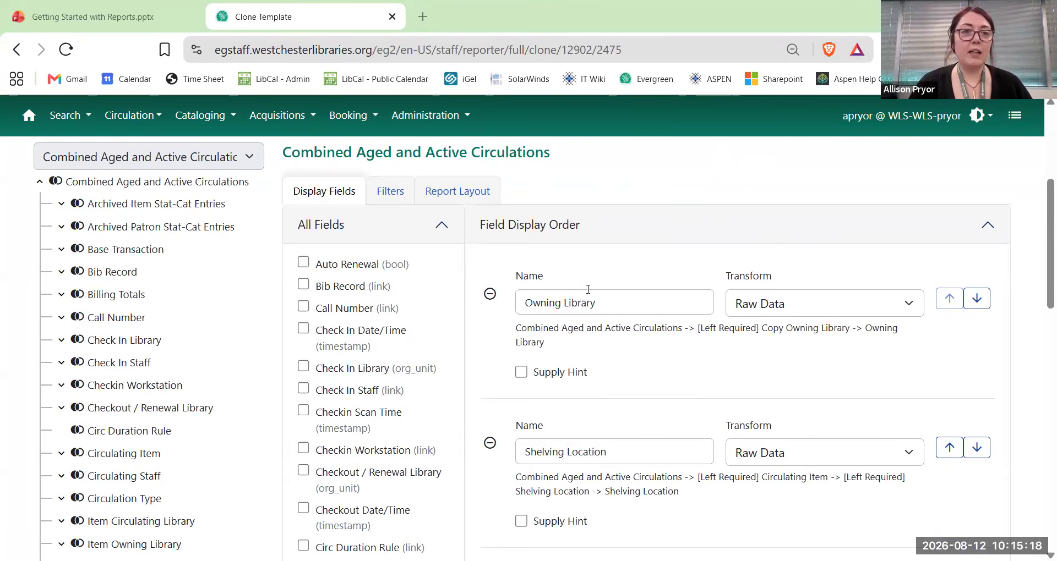
pyautogui.scroll(2, 700, 273)
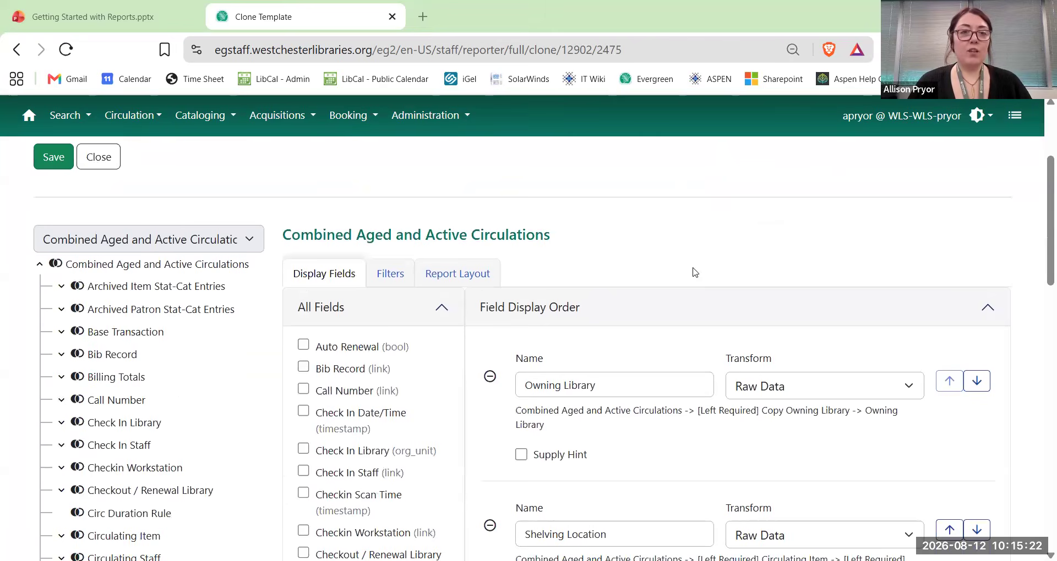
pyautogui.scroll(-2, 695, 271)
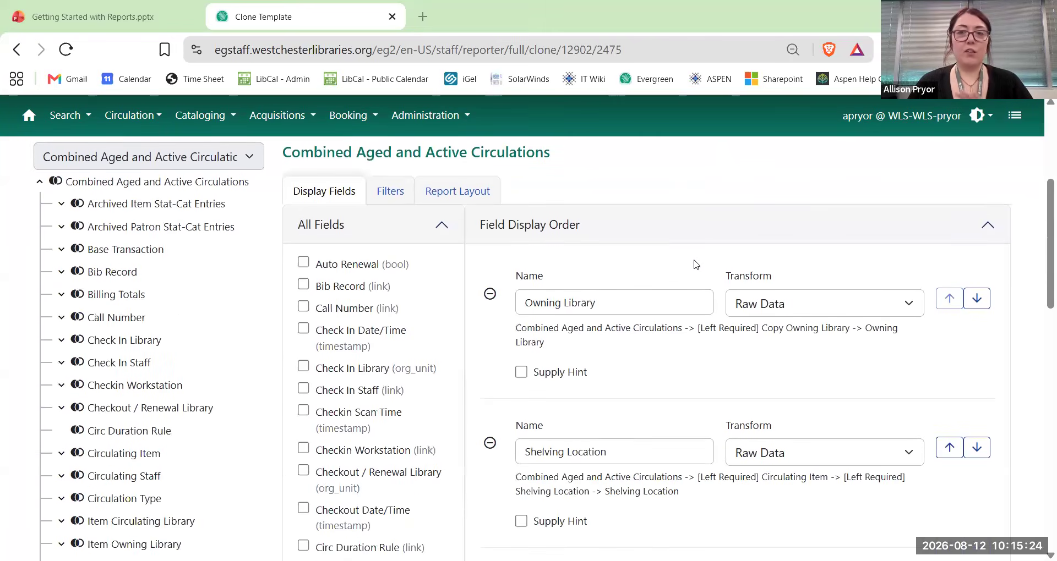
pyautogui.scroll(2, 694, 256)
pyautogui.click(136, 262)
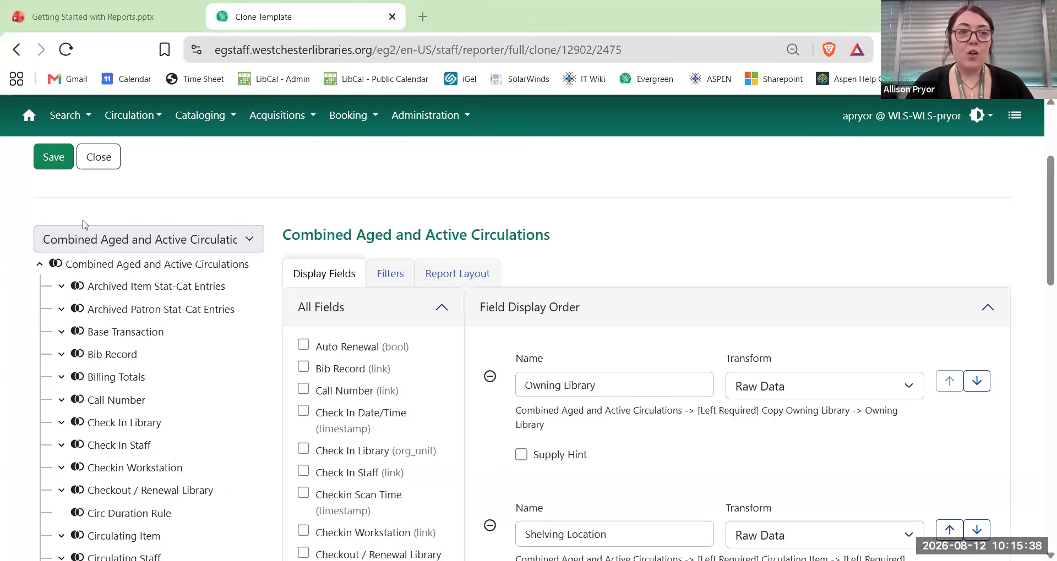
pyautogui.scroll(-15, 188, 298)
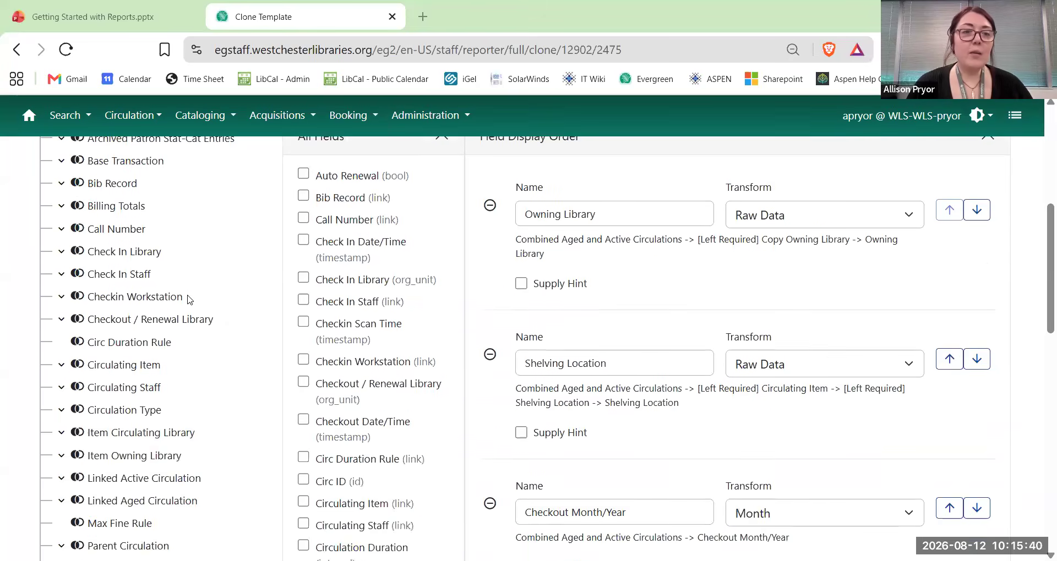
pyautogui.scroll(11, 193, 304)
pyautogui.scroll(7, 193, 304)
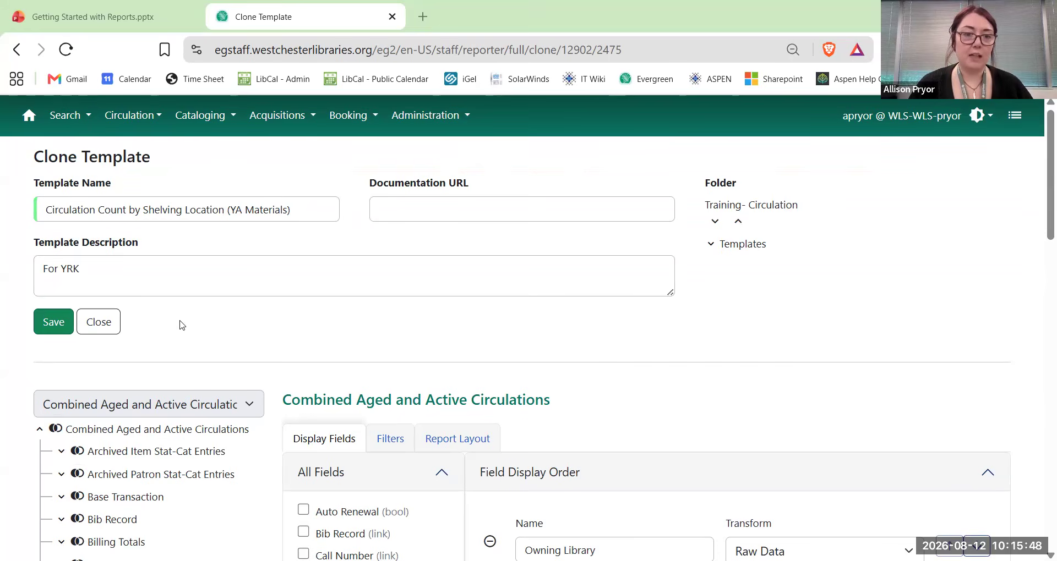
# Look through the template's display fields down to Circ Count and its source tree down to Workstation.
pyautogui.scroll(-1, 20, 347)
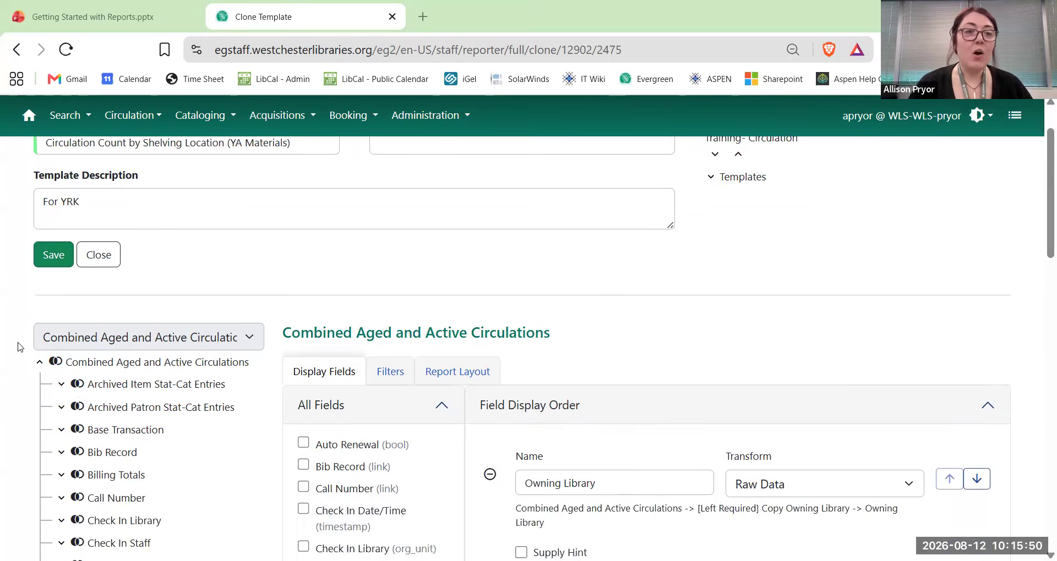
pyautogui.scroll(-2, 20, 347)
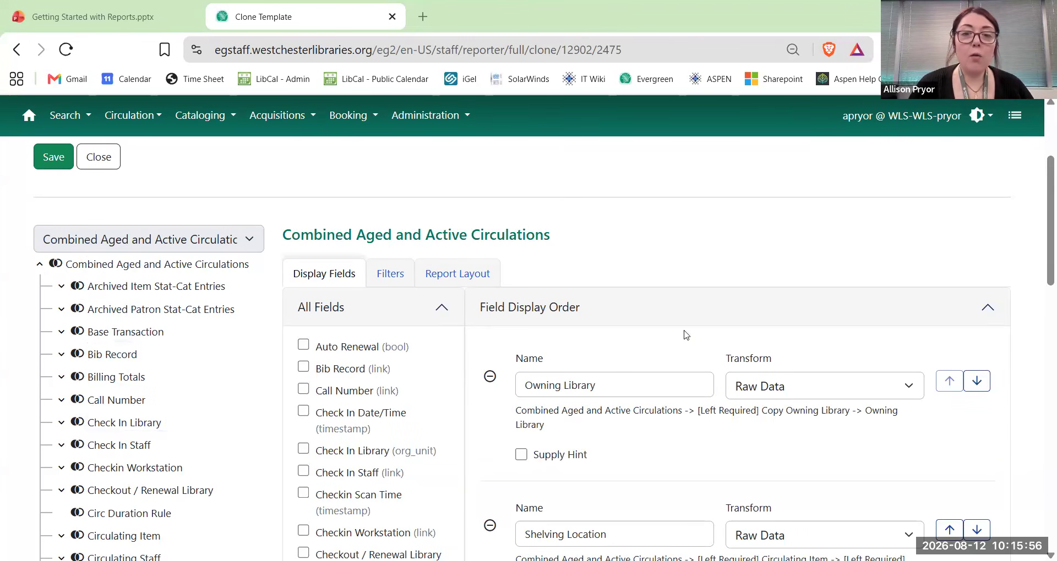
pyautogui.scroll(-1, 686, 334)
pyautogui.scroll(-8, 687, 334)
pyautogui.scroll(7, 684, 333)
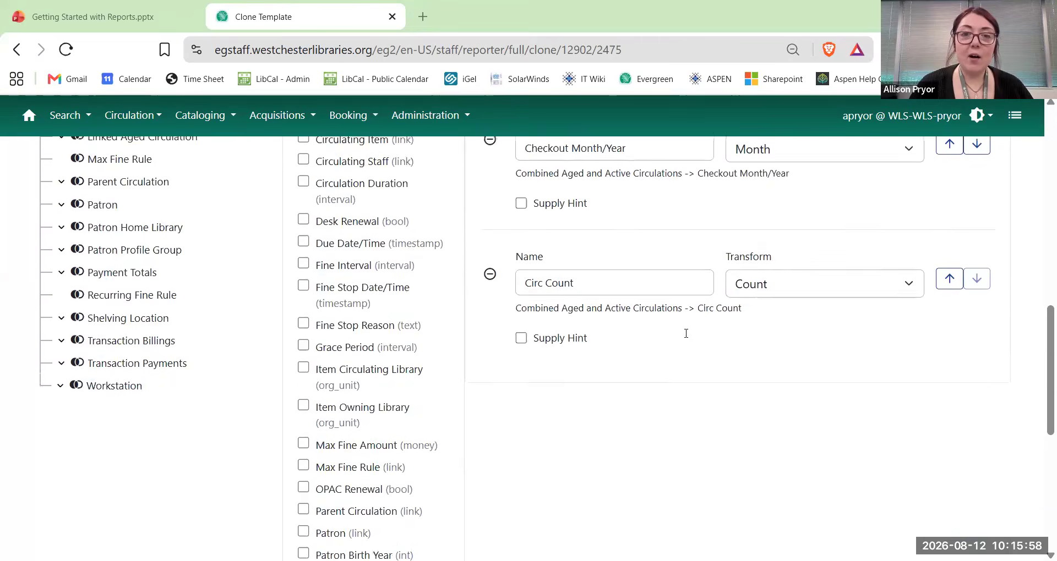
pyautogui.scroll(2, 686, 334)
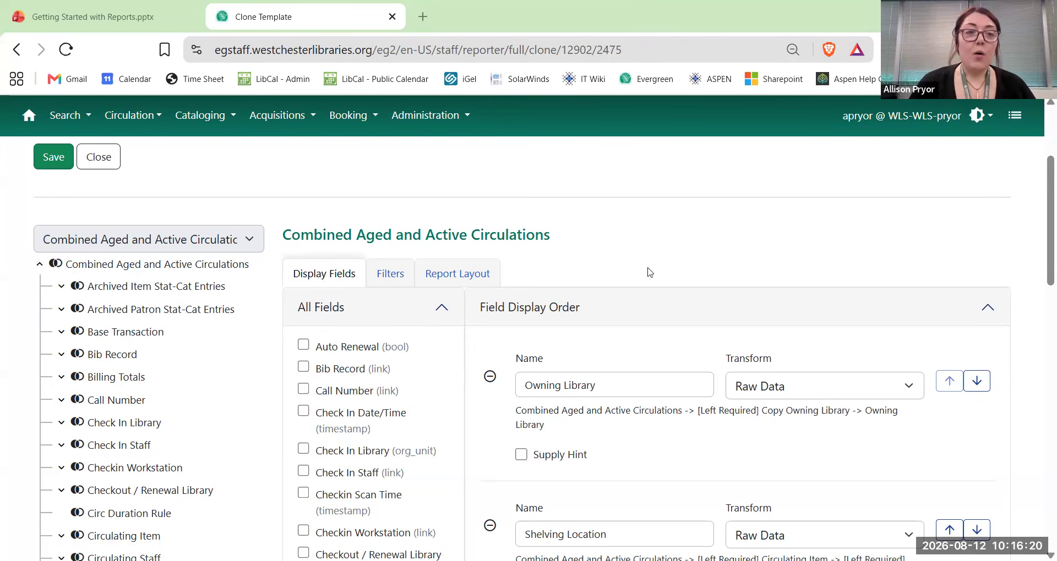
pyautogui.click(62, 287)
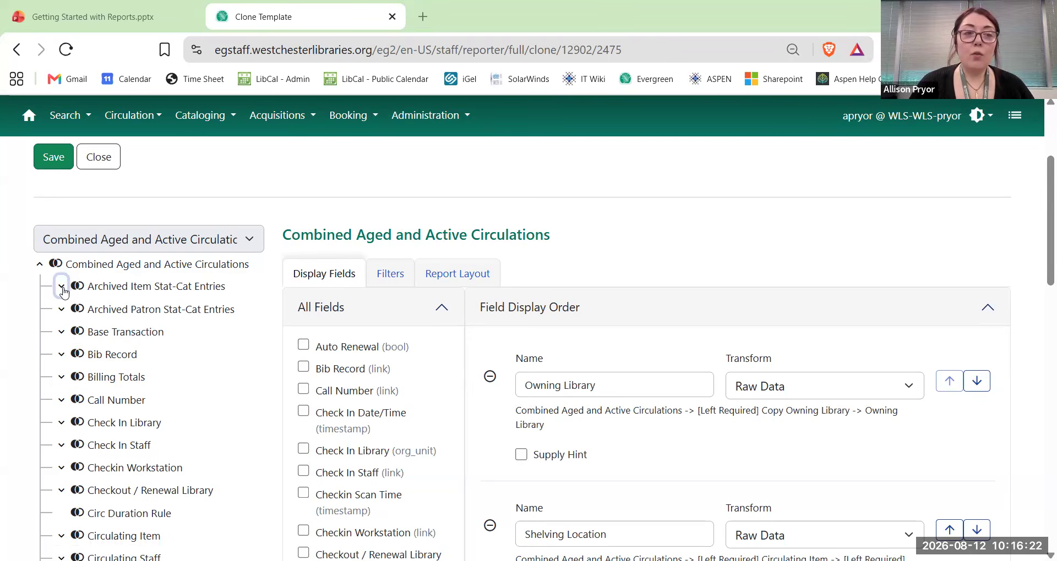
pyautogui.scroll(-12, 82, 295)
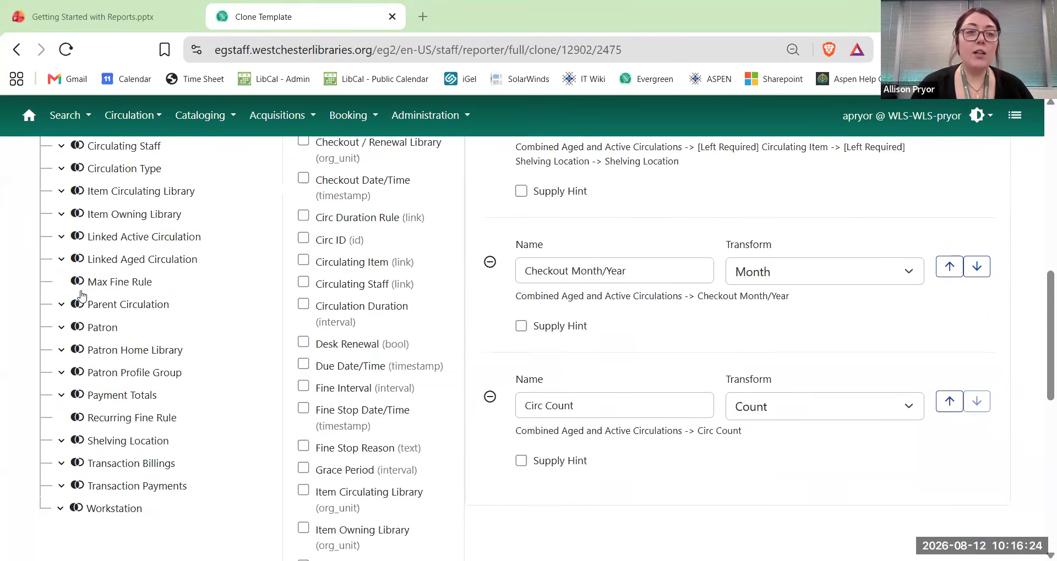
pyautogui.scroll(12, 83, 296)
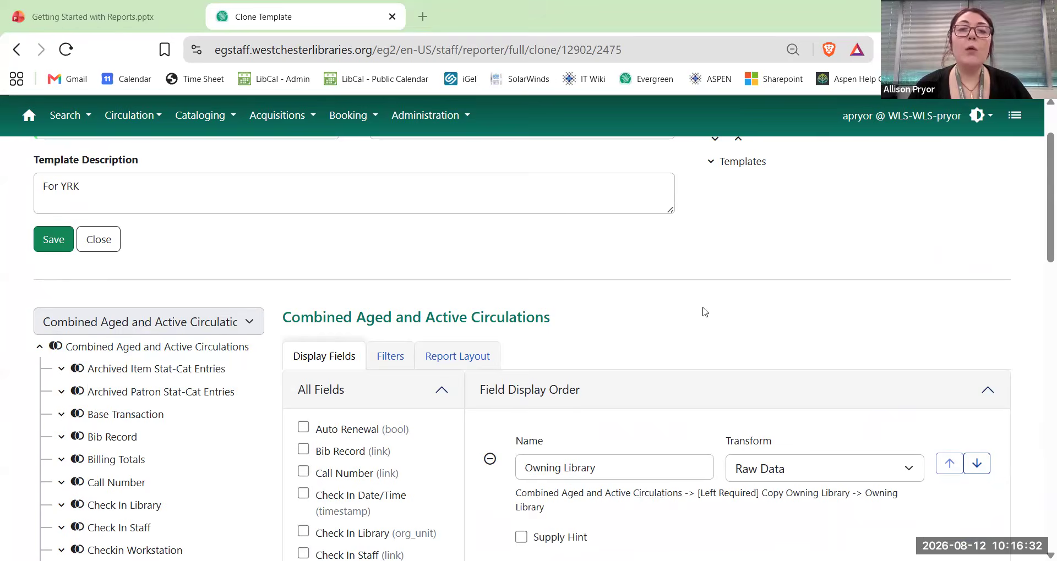
# Review each display field in order: Owning Library, Shelving Location, Checkout Month/Year and Circ Count, with their transforms.
pyautogui.scroll(-3, 688, 325)
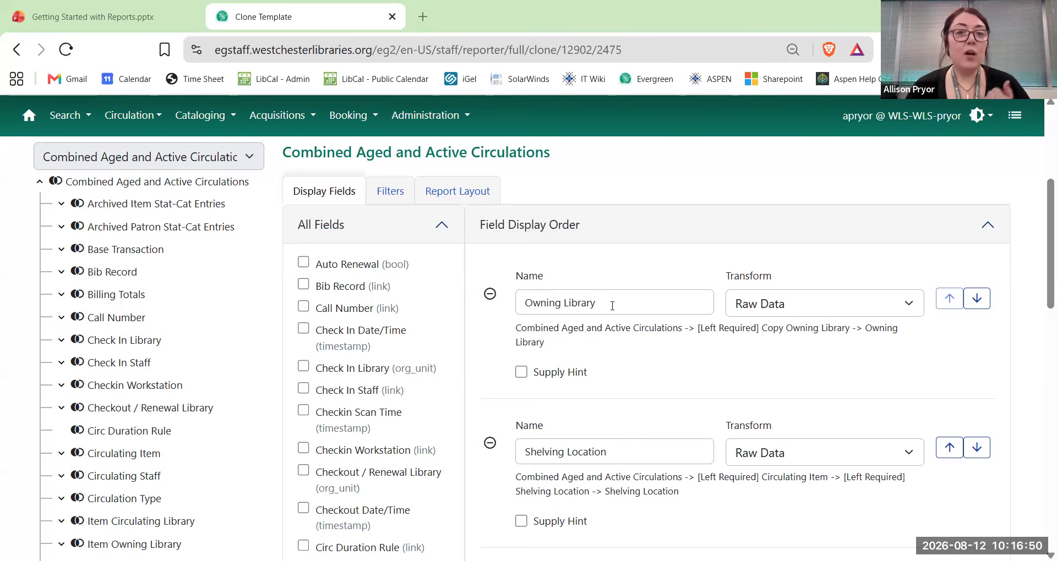
pyautogui.scroll(-3, 613, 304)
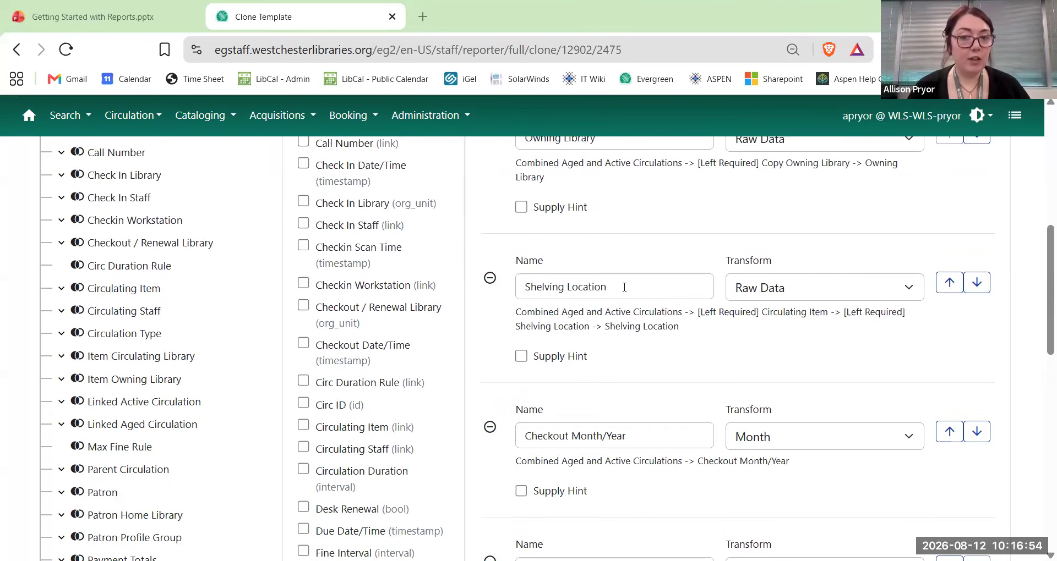
pyautogui.scroll(-3, 624, 287)
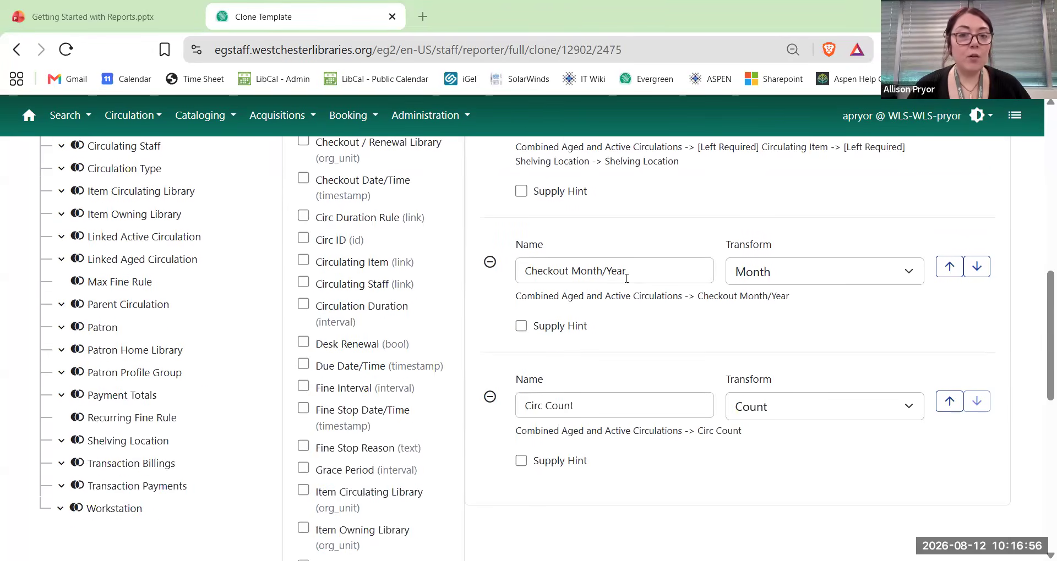
pyautogui.scroll(-3, 627, 278)
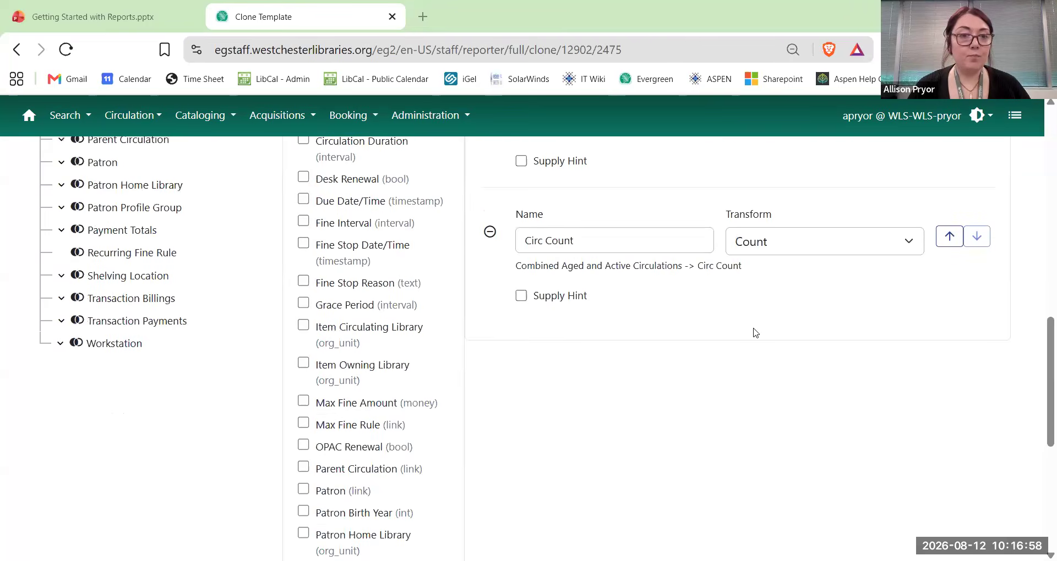
# Move Owning Library below Shelving Location in the field display order and restore it to first place.
pyautogui.scroll(4, 755, 332)
pyautogui.scroll(7, 755, 332)
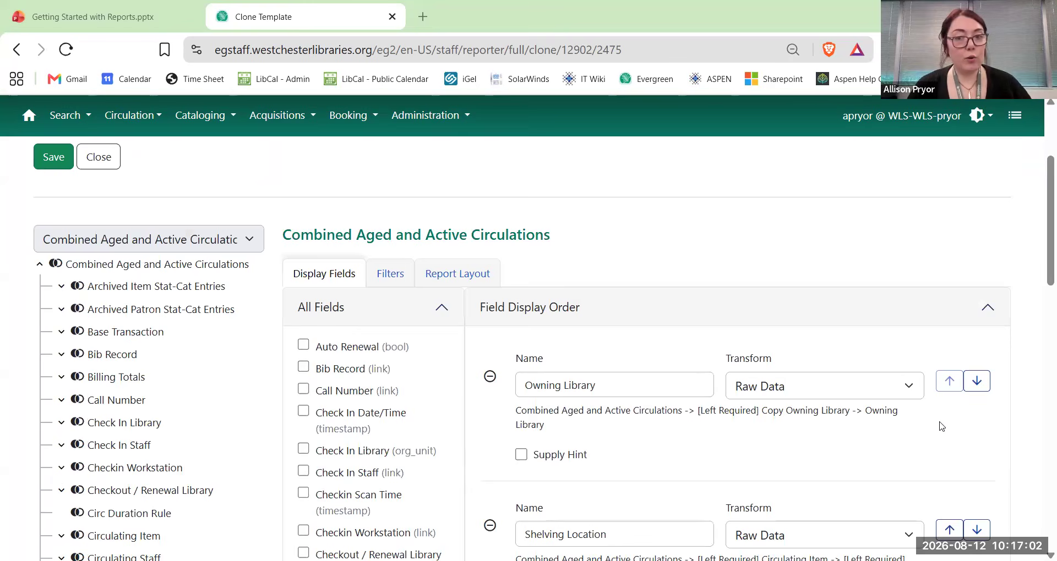
pyautogui.click(973, 380)
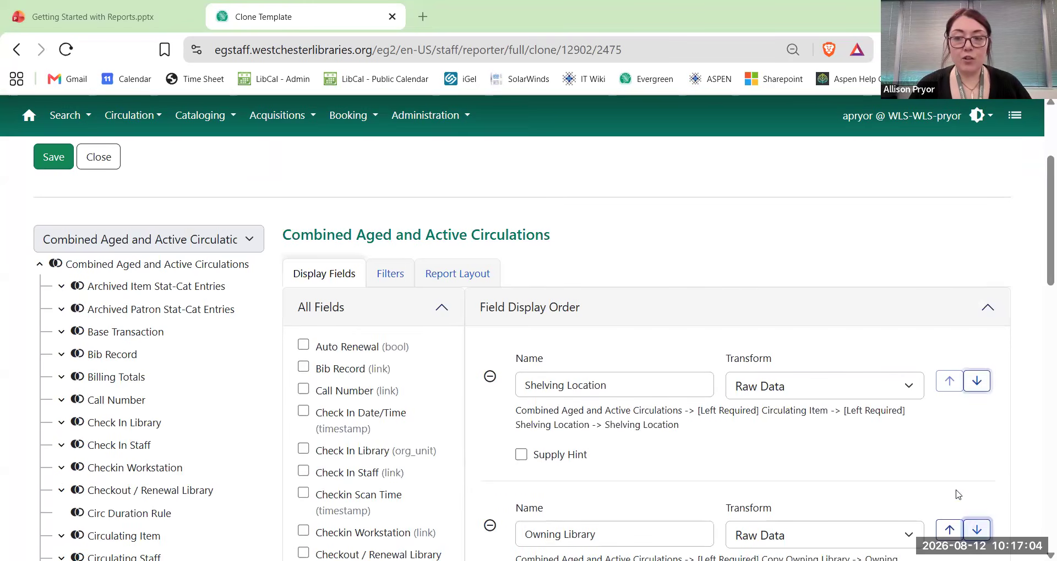
pyautogui.click(949, 530)
# Check the Deselect Field control beside Circ Count and look over the template's display fields again.
pyautogui.scroll(-10, 529, 275)
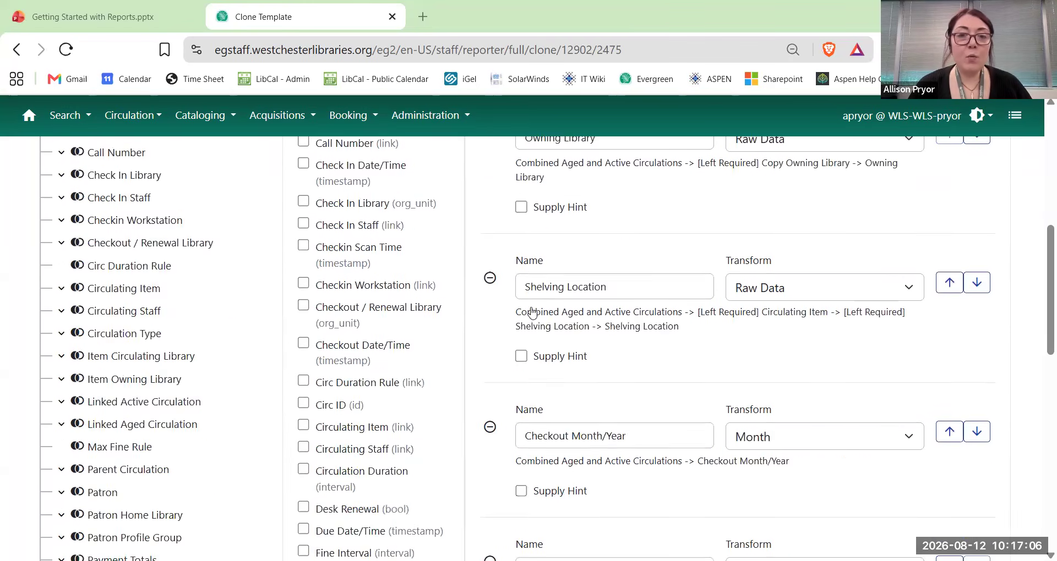
pyautogui.click(499, 236)
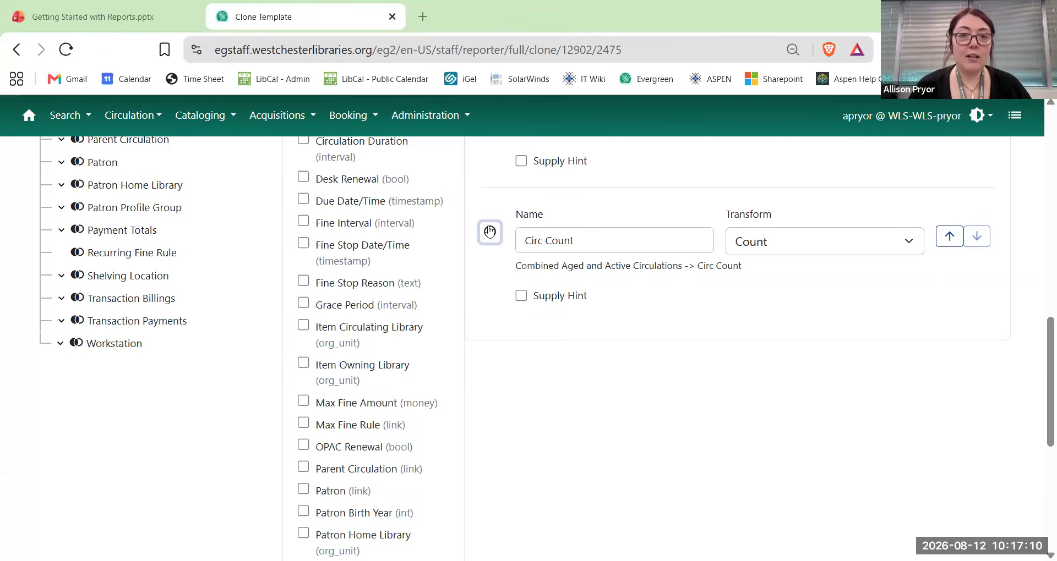
pyautogui.click(490, 234)
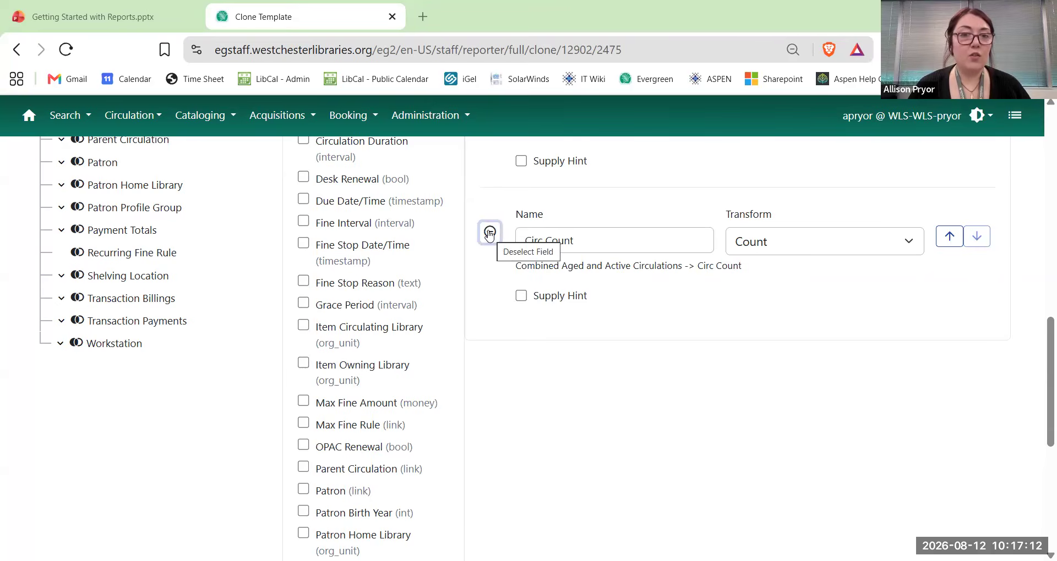
pyautogui.scroll(5, 544, 296)
pyautogui.scroll(4, 543, 296)
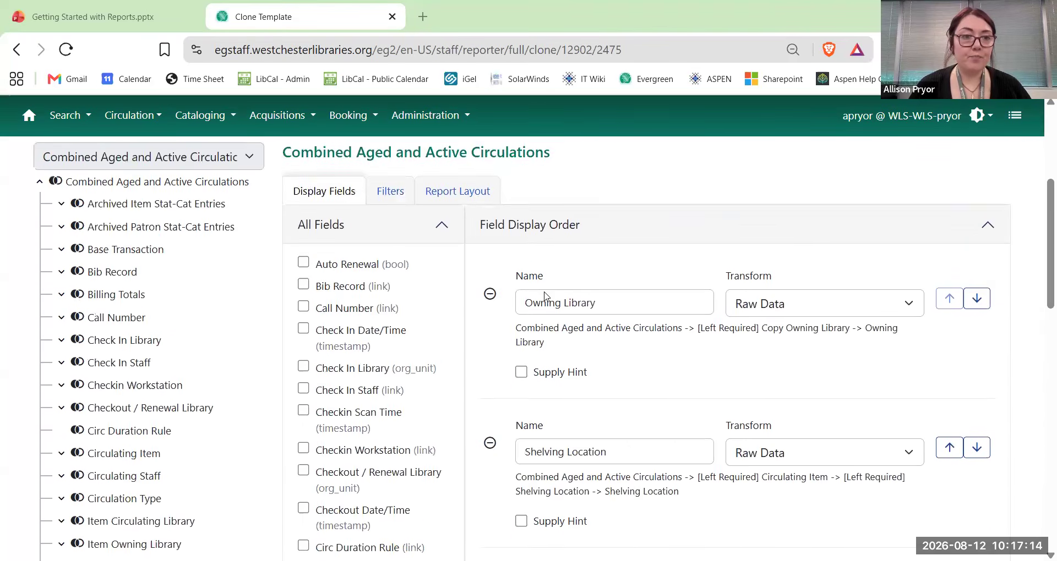
pyautogui.scroll(-4, 673, 279)
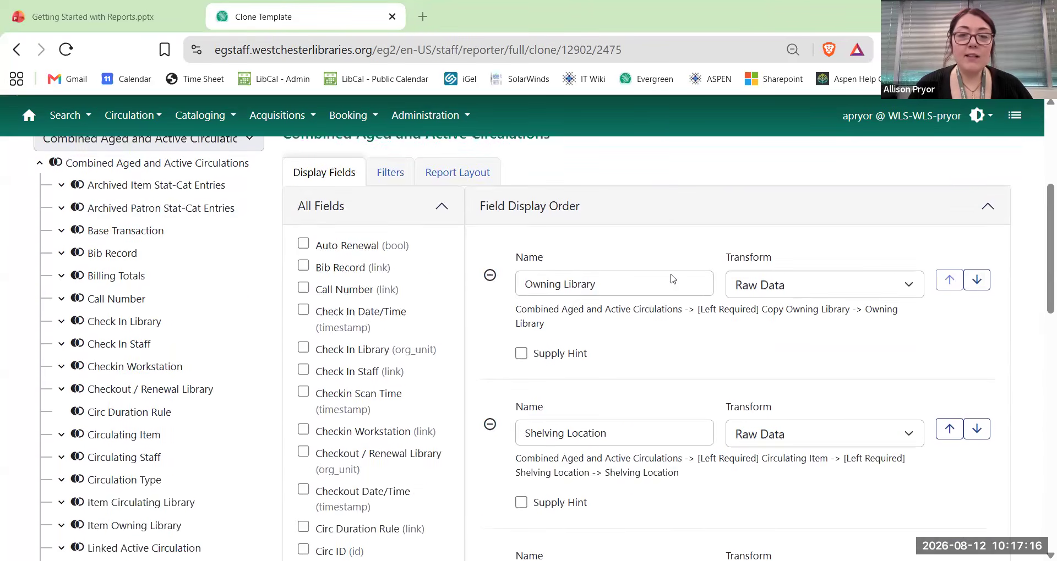
pyautogui.scroll(-5, 672, 275)
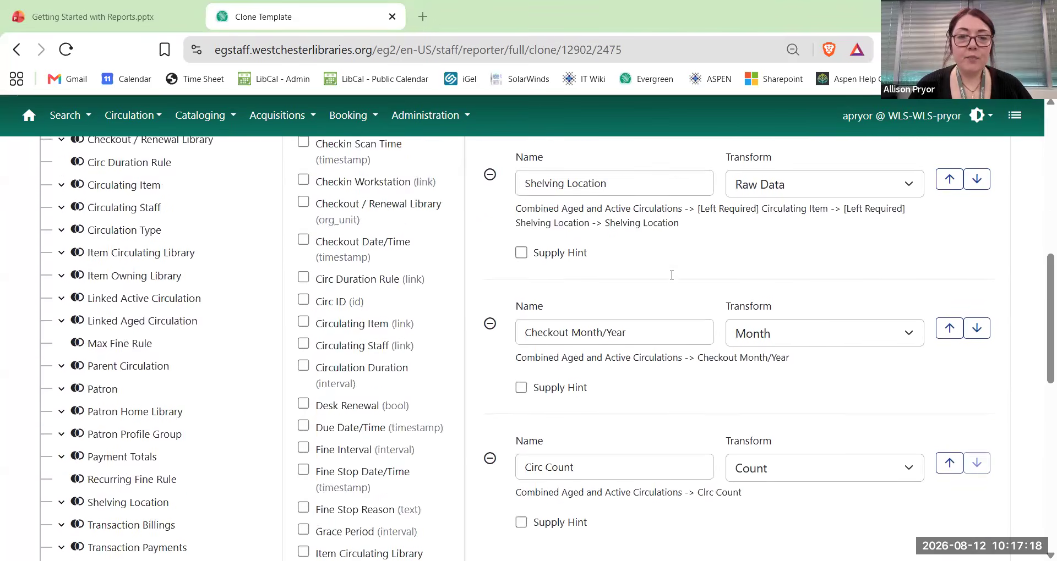
pyautogui.scroll(9, 671, 275)
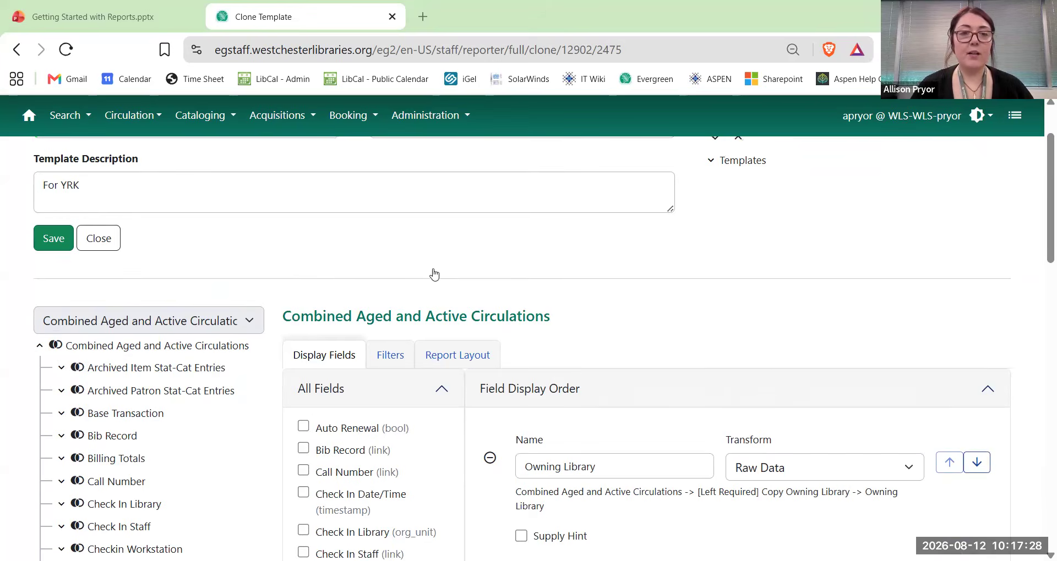
# Compare the template's display fields with its filters, ending on the filter fields and values.
pyautogui.scroll(-1, 589, 308)
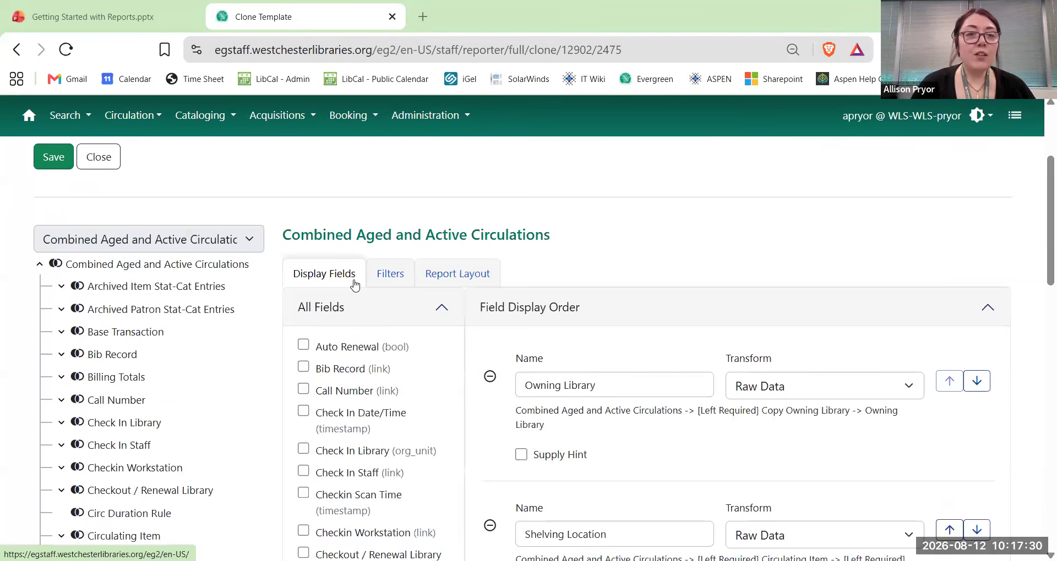
pyautogui.click(393, 283)
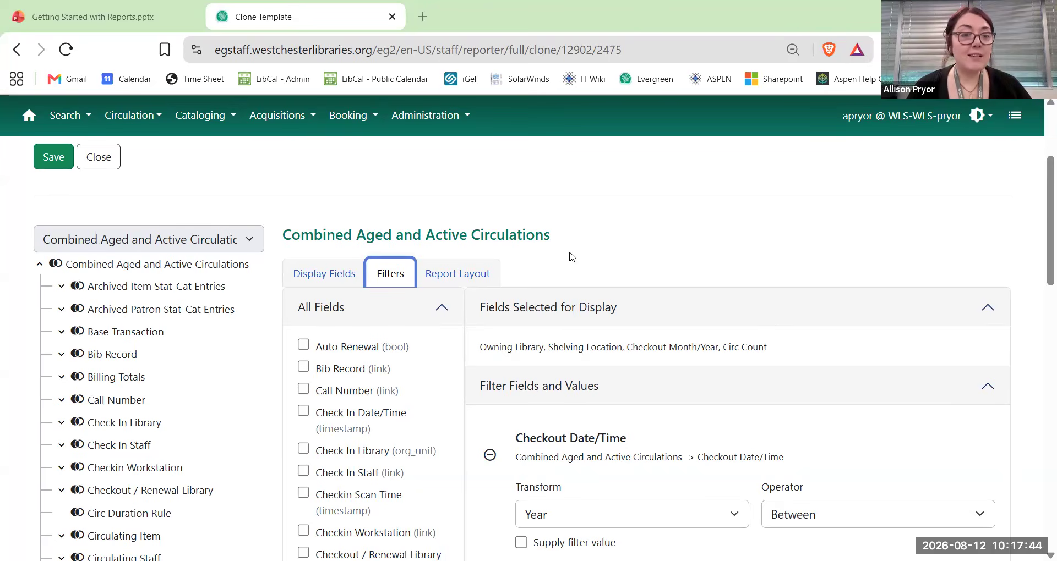
pyautogui.scroll(-3, 738, 333)
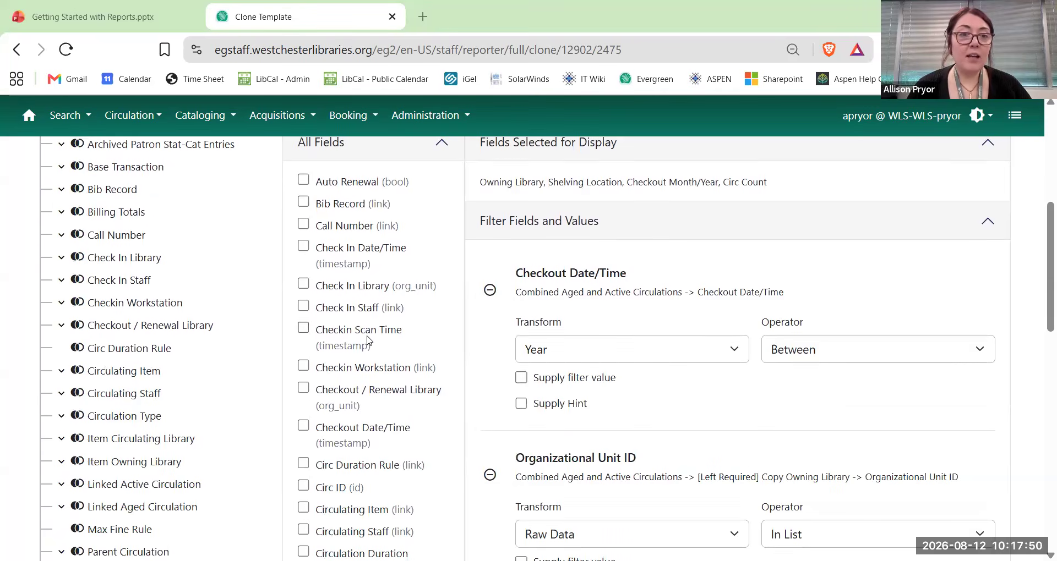
pyautogui.scroll(2, 367, 340)
pyautogui.click(326, 191)
pyautogui.click(389, 193)
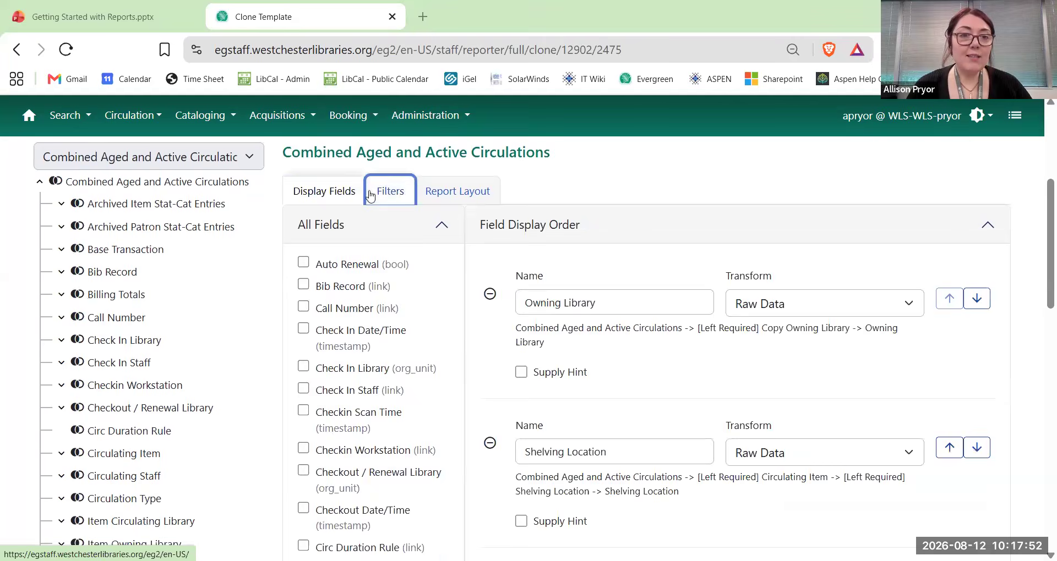
pyautogui.click(319, 194)
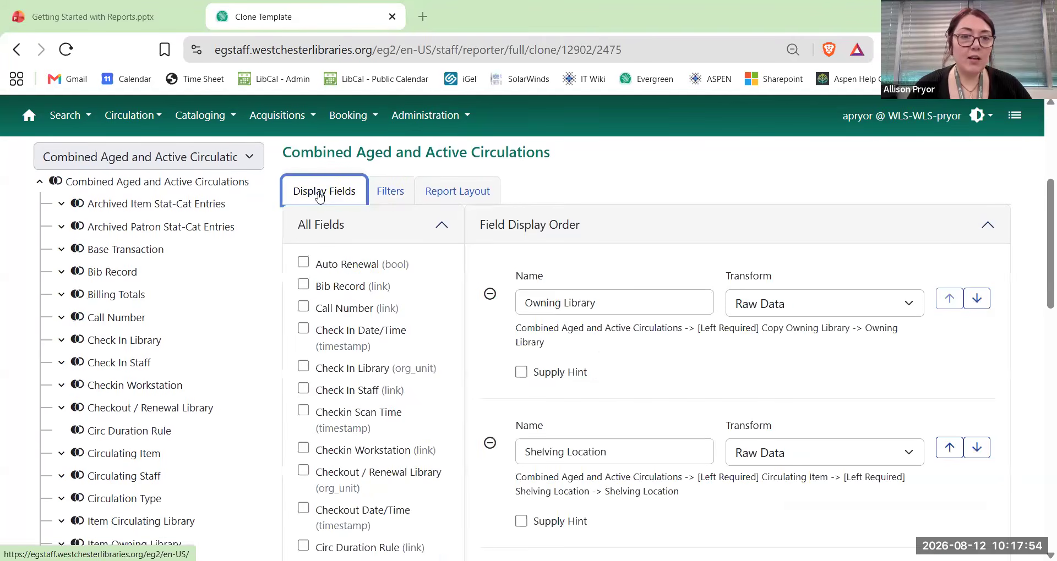
pyautogui.click(387, 195)
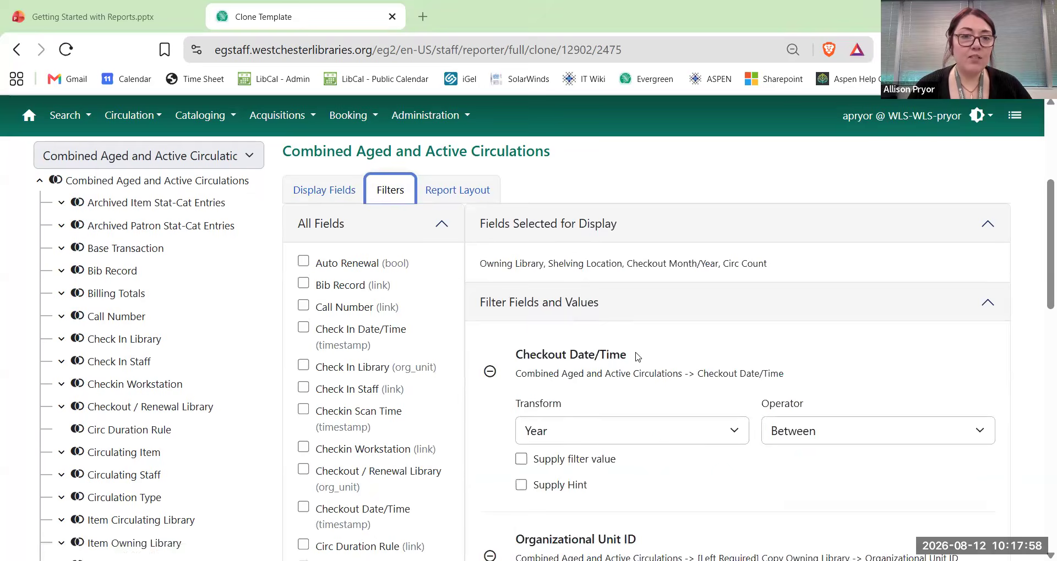
# Examine the transforms and operators of the Checkout Date/Time and Organizational Unit ID filters.
pyautogui.scroll(-3, 637, 358)
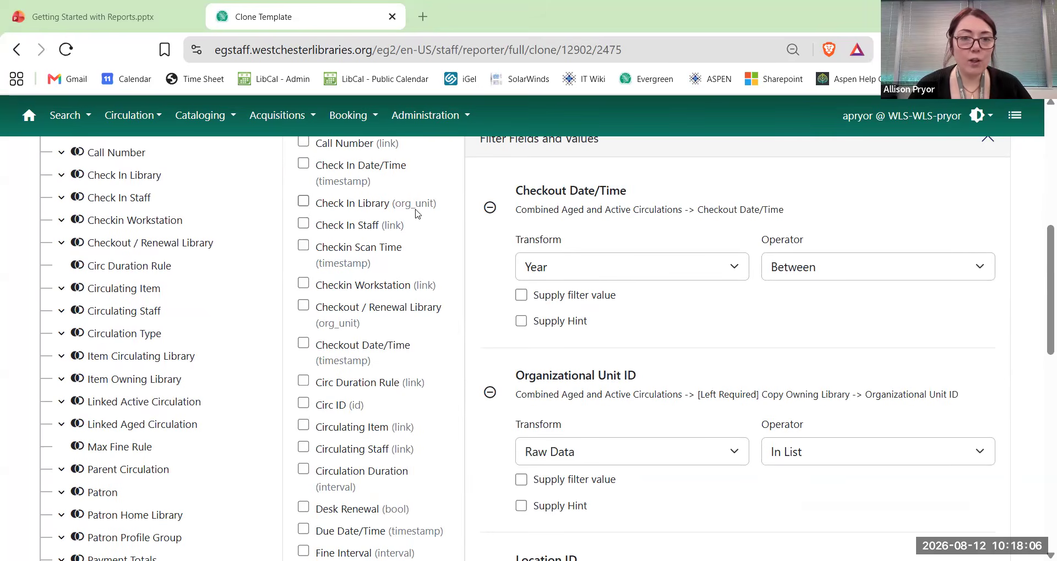
pyautogui.scroll(1, 419, 260)
pyautogui.scroll(3, 420, 260)
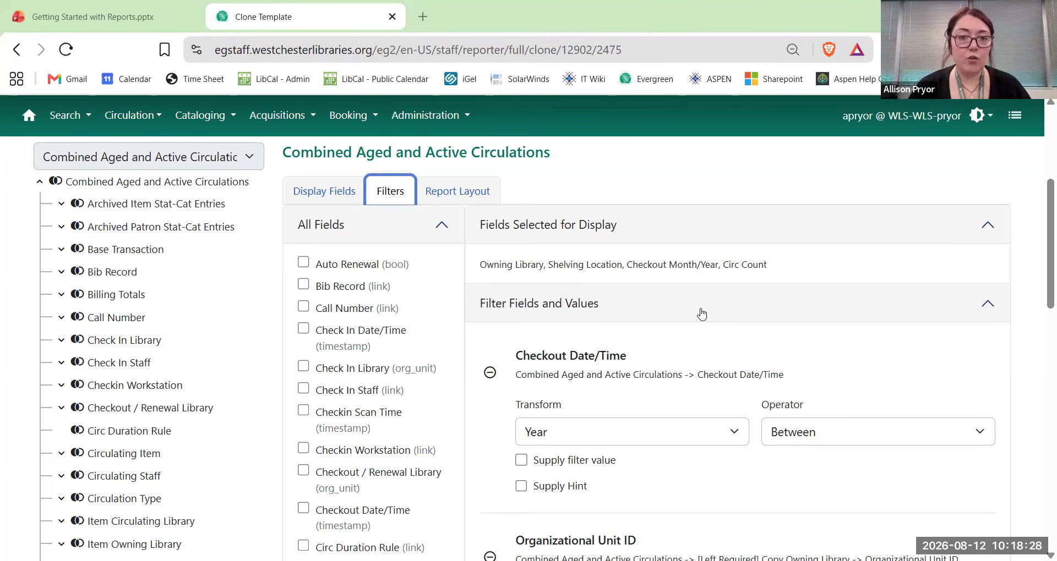
pyautogui.scroll(-1, 701, 314)
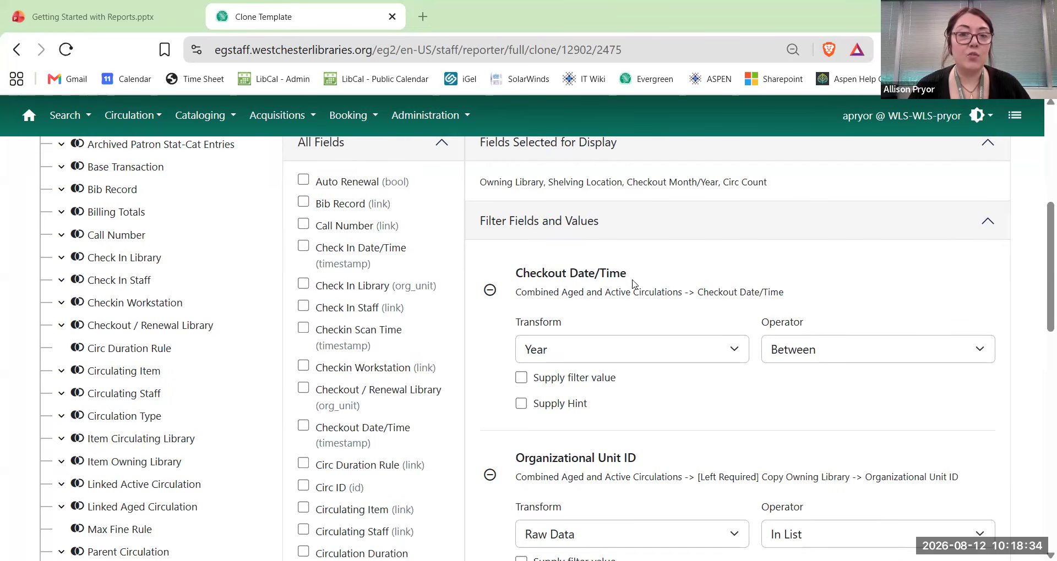
# Examine the available transforms and operators of the Checkout Date/Time filter, leaving Year and Between selected.
pyautogui.scroll(-1, 552, 173)
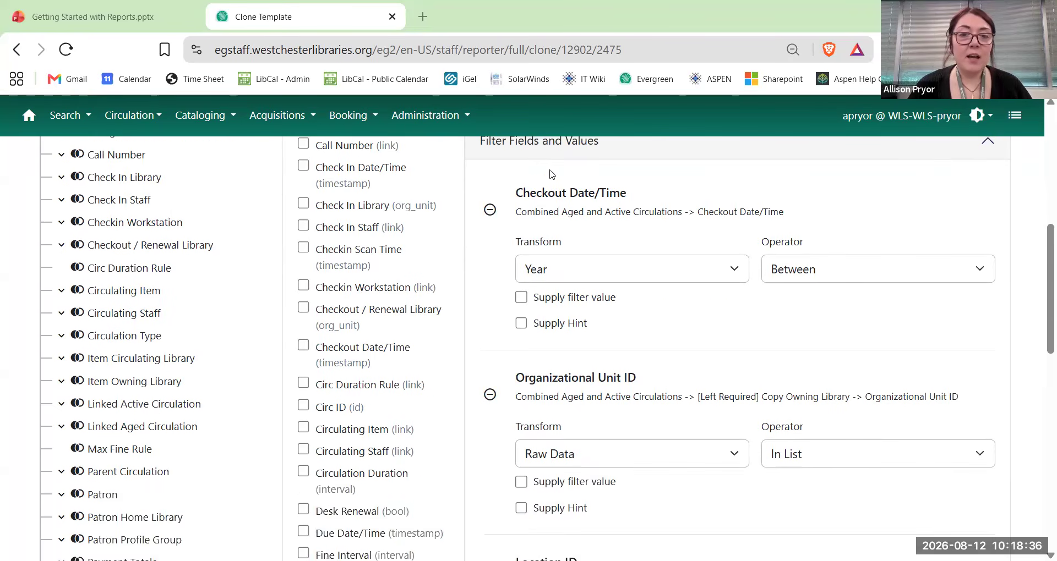
pyautogui.click(623, 272)
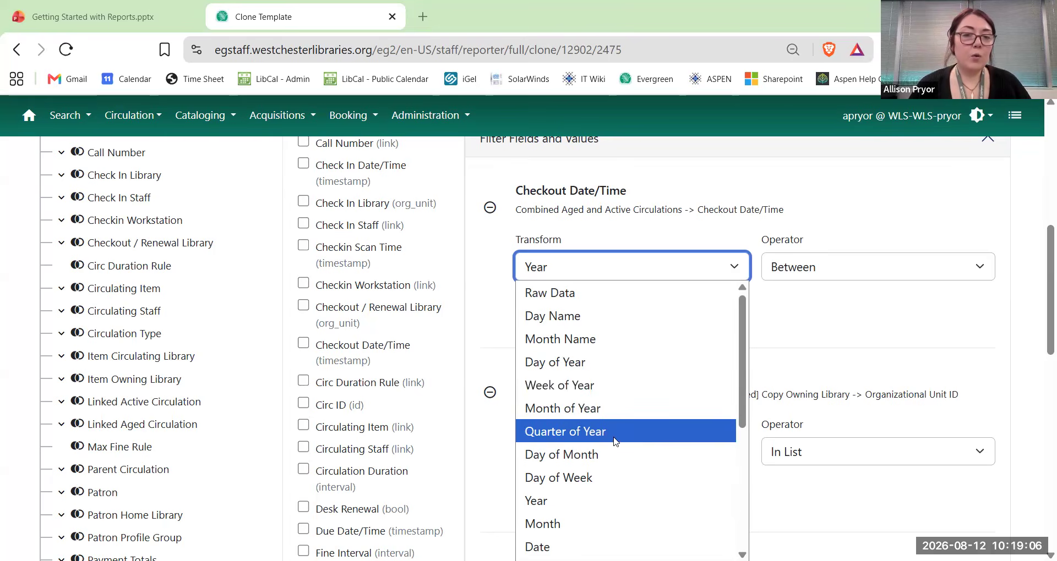
pyautogui.scroll(-3, 621, 466)
pyautogui.scroll(3, 613, 436)
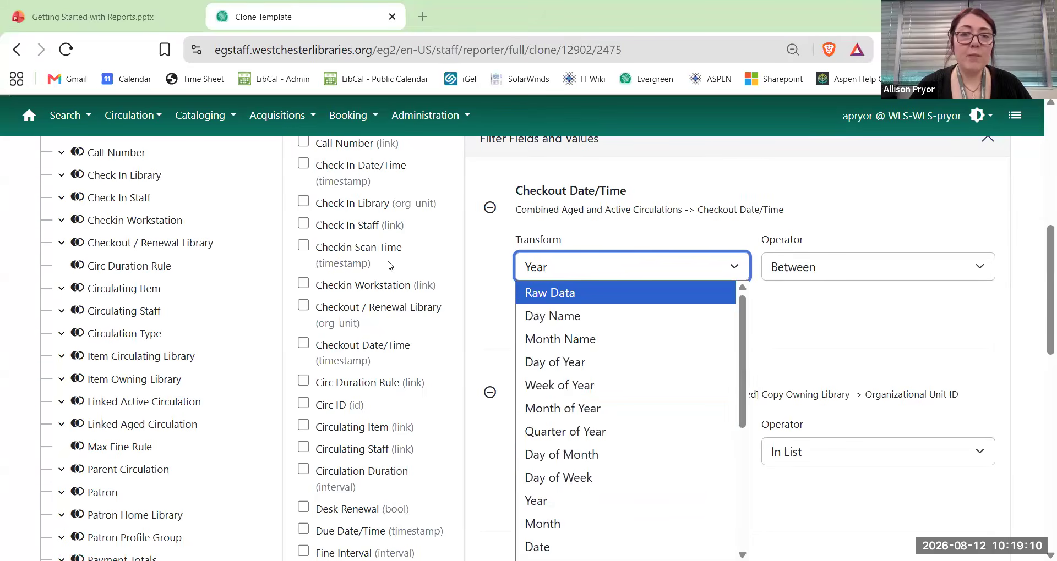
pyautogui.click(607, 209)
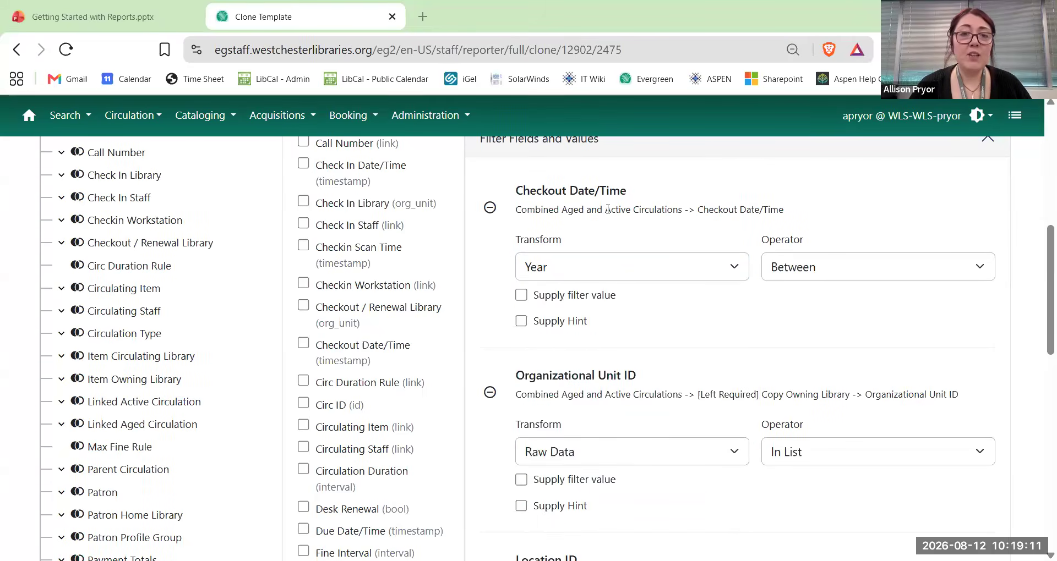
pyautogui.click(869, 273)
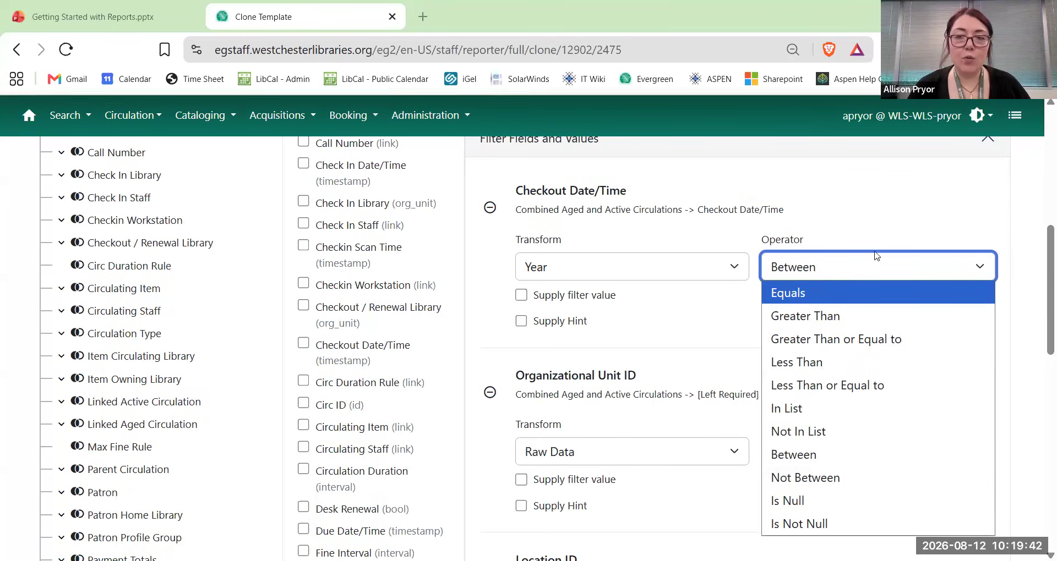
pyautogui.click(851, 196)
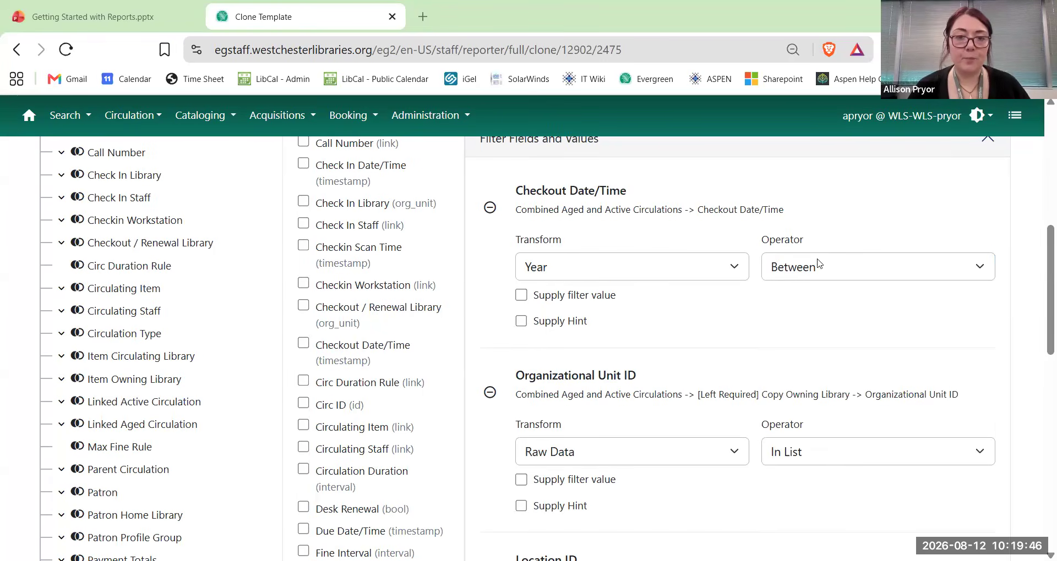
# Examine the Organizational Unit ID filter's source path, highlighting Copy Owning Library, and review the Location ID filter.
pyautogui.scroll(-1, 693, 374)
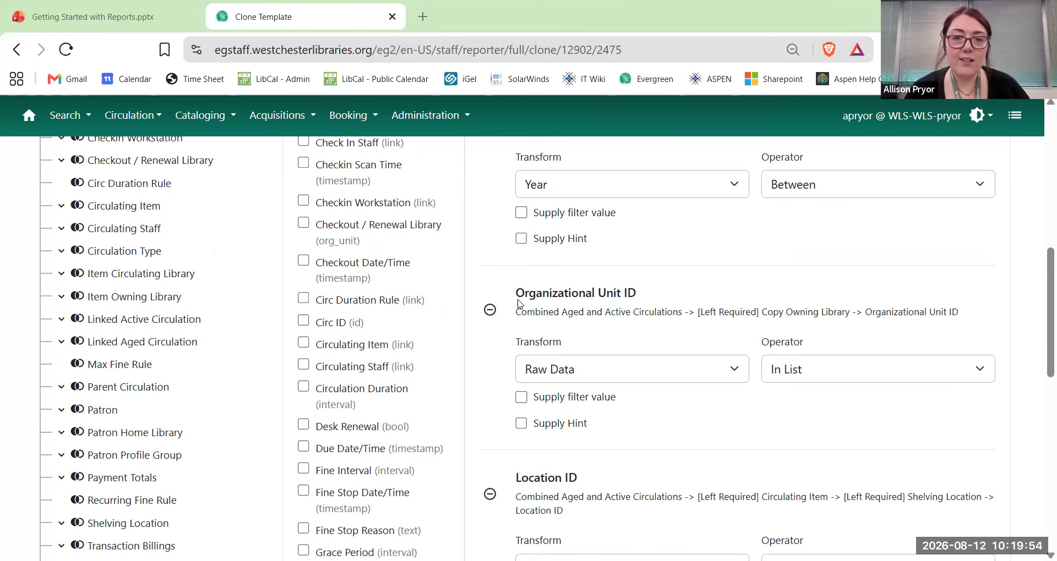
pyautogui.moveTo(516, 312); pyautogui.dragTo(963, 311)
pyautogui.click(963, 299)
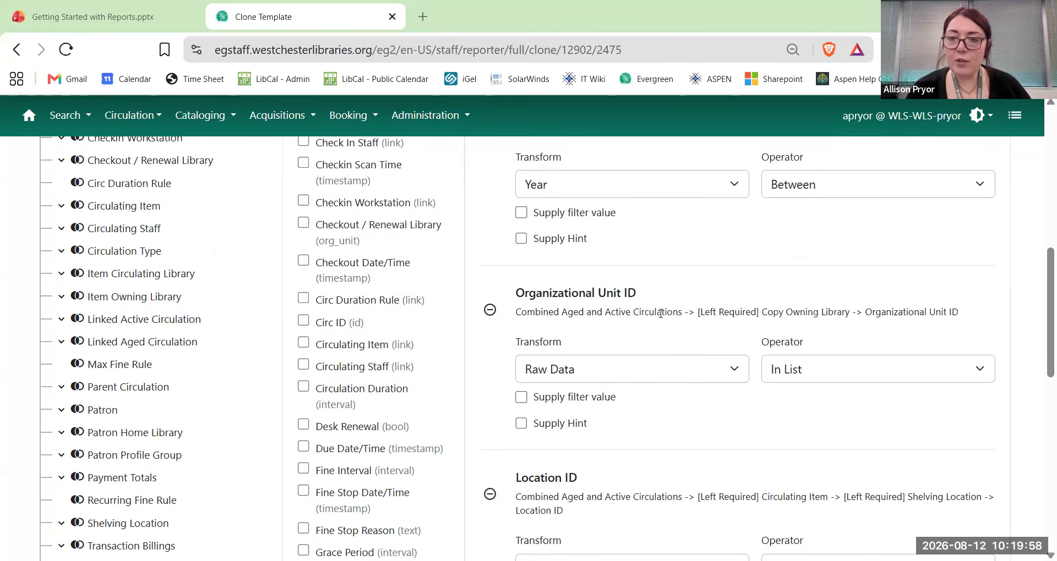
pyautogui.moveTo(762, 312); pyautogui.dragTo(851, 312)
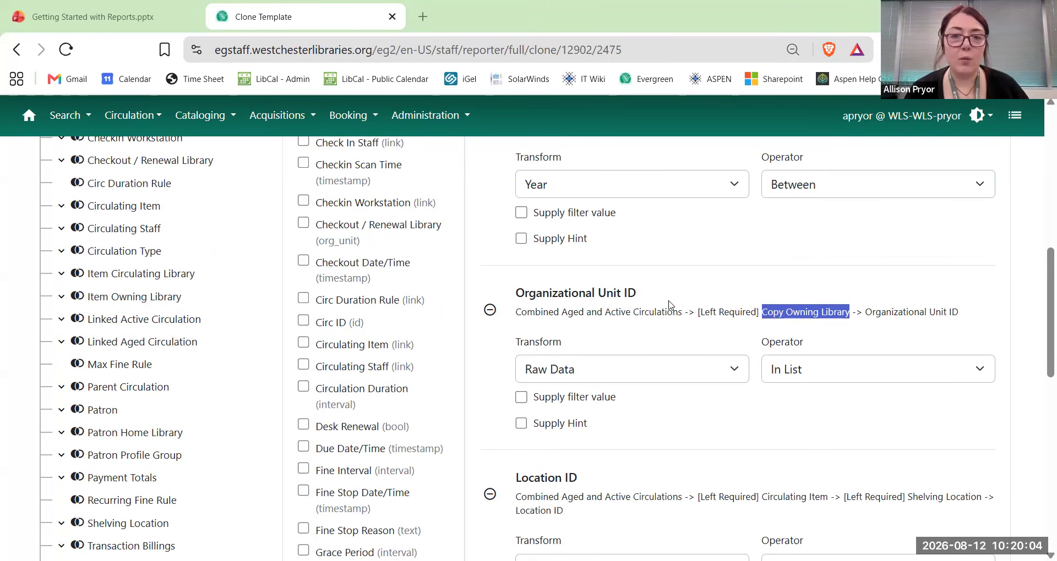
pyautogui.click(787, 400)
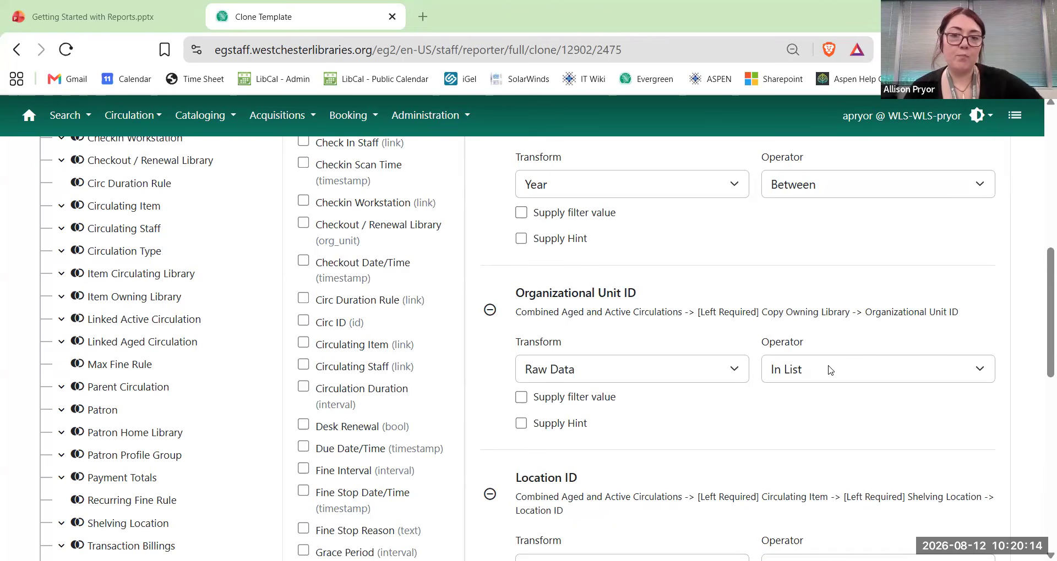
pyautogui.scroll(-3, 830, 370)
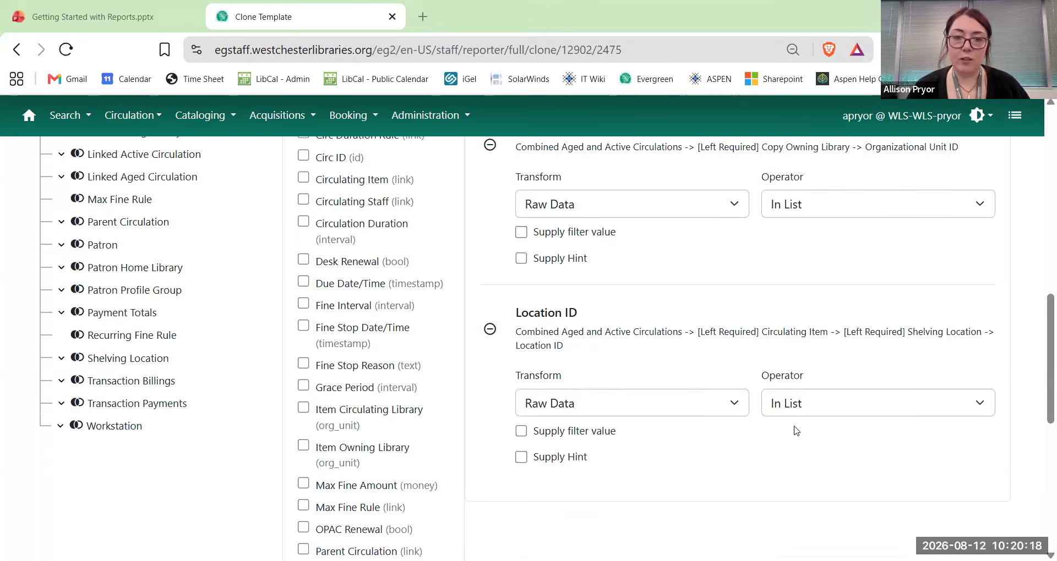
pyautogui.scroll(-3, 795, 429)
# Save the cloned template Circulation Count by Shelving Location (YA Materials).
pyautogui.scroll(10, 797, 426)
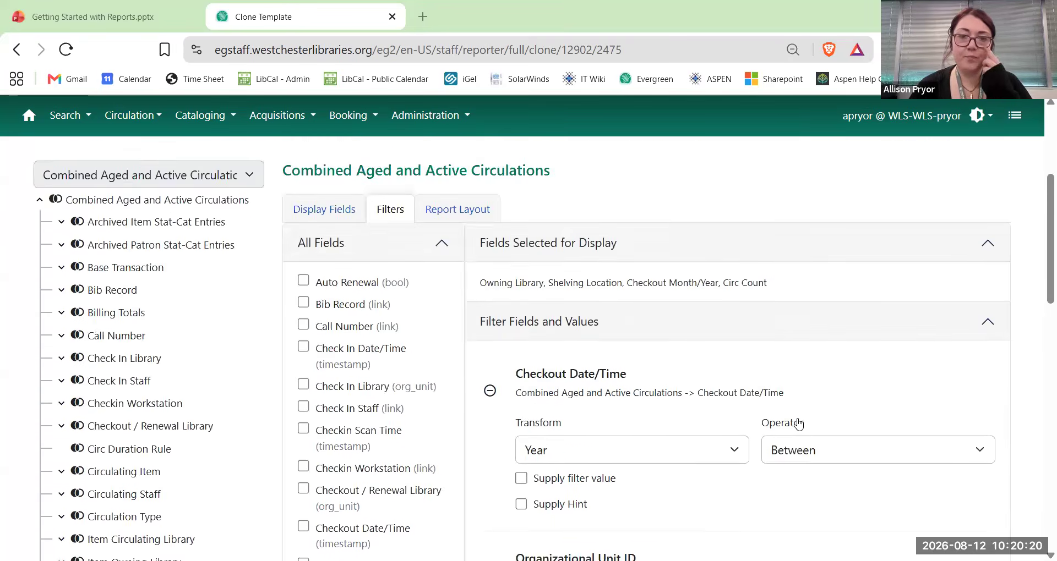
pyautogui.scroll(4, 355, 374)
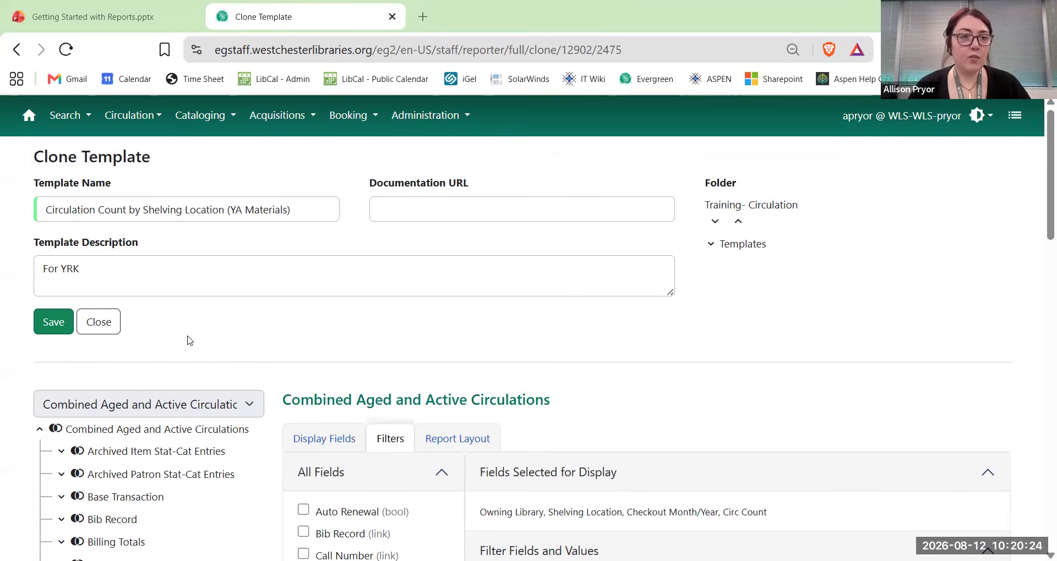
pyautogui.click(63, 323)
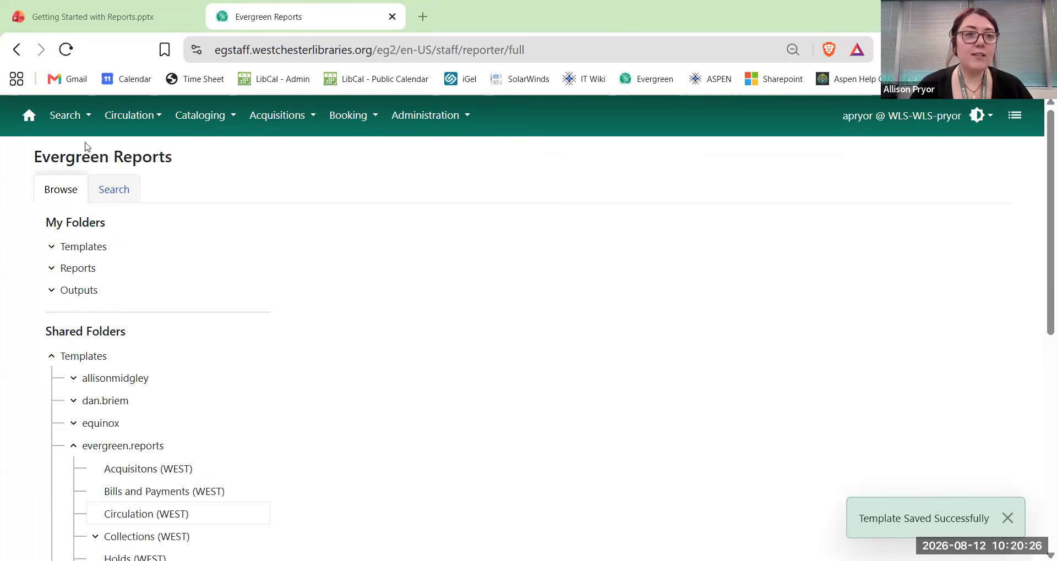
# Expand the personal Templates folders and open the Training- Circulation folder.
pyautogui.click(51, 248)
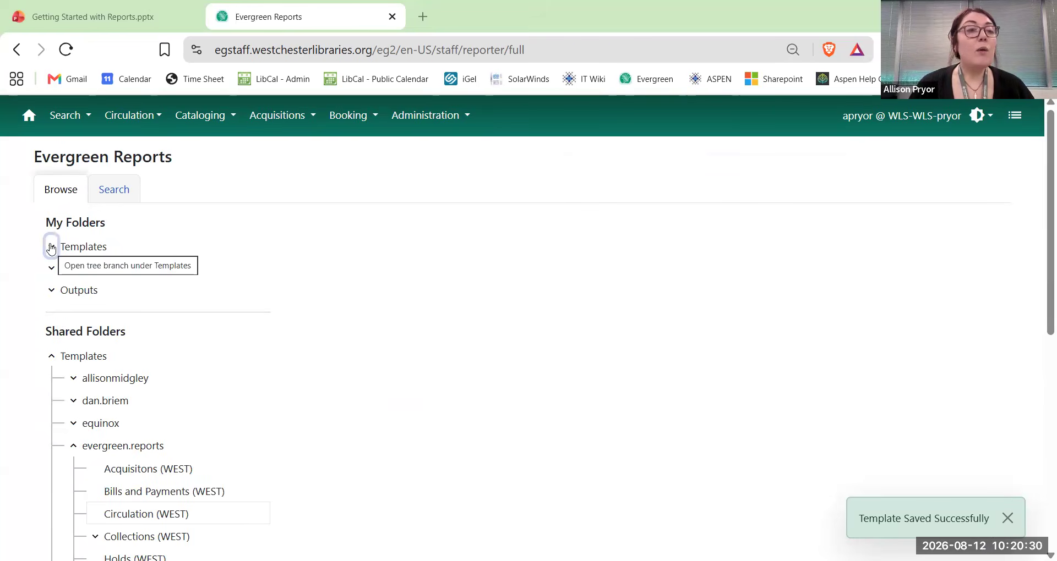
pyautogui.click(85, 247)
pyautogui.click(121, 454)
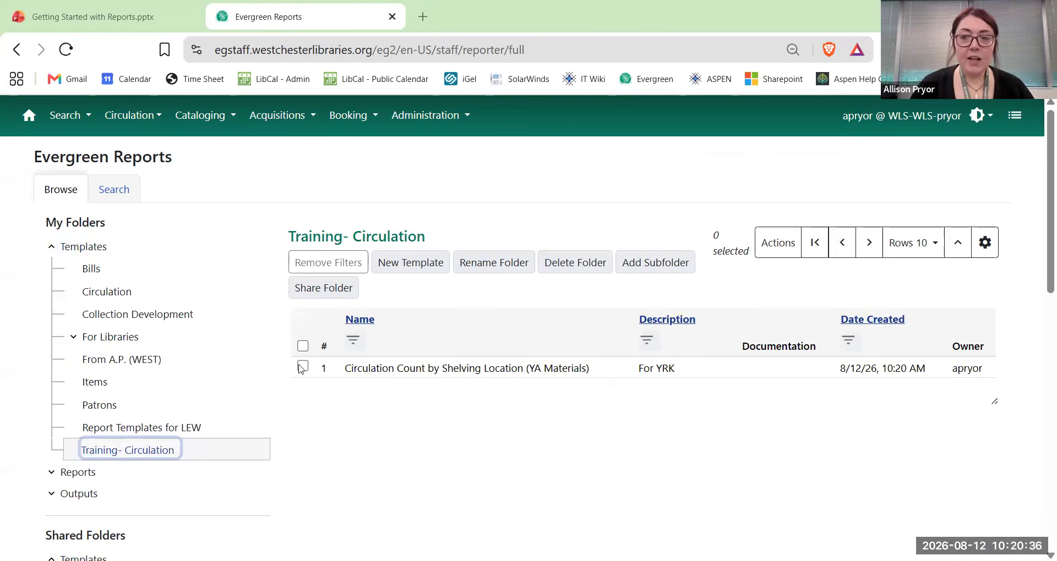
# Expand the For Libraries folder and look through the templates in its Item Maintenance subfolder.
pyautogui.click(73, 337)
pyautogui.click(139, 359)
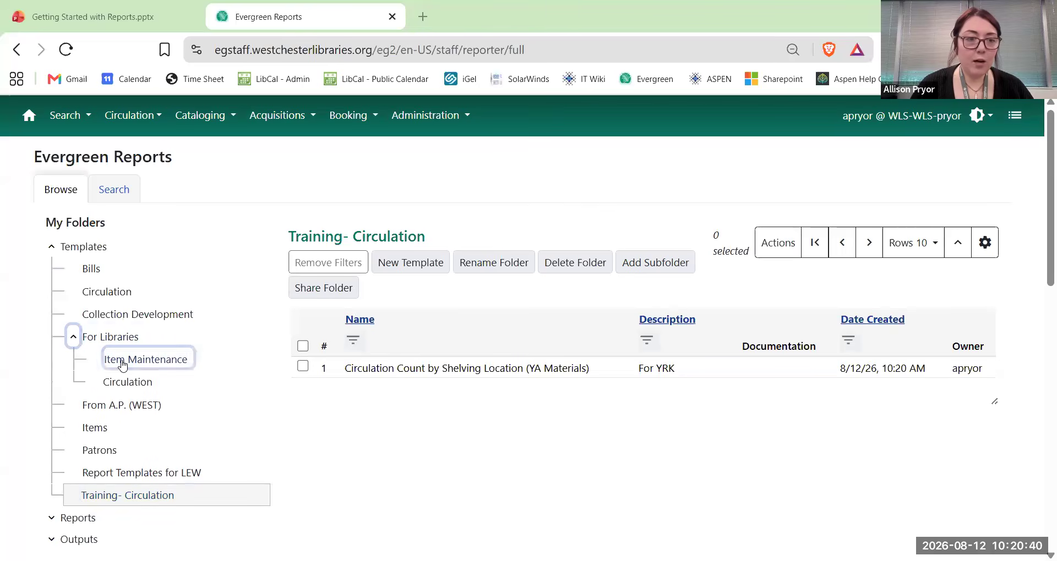
pyautogui.scroll(-1, 608, 401)
pyautogui.scroll(-5, 607, 401)
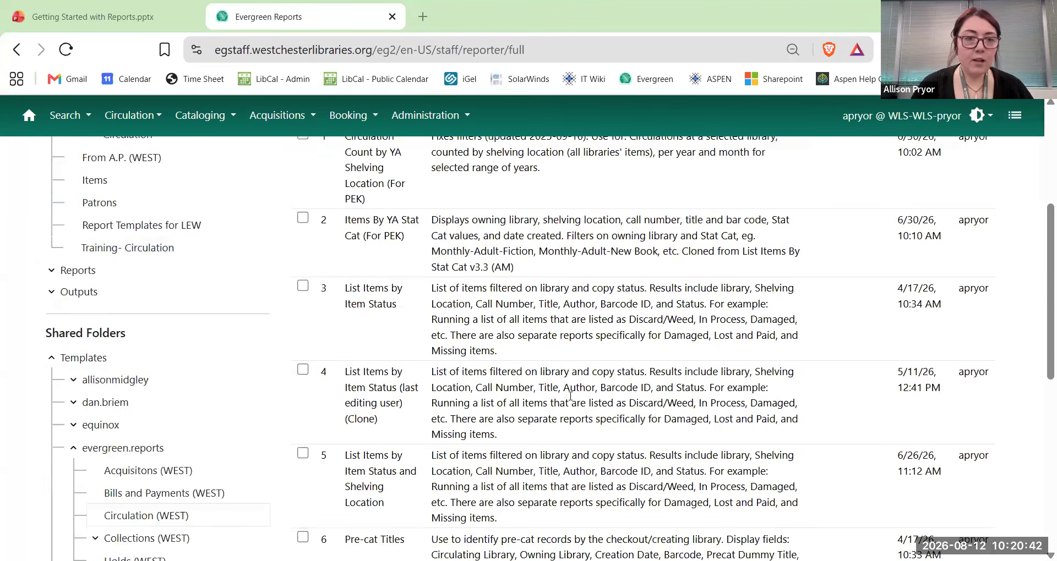
pyautogui.scroll(6, 553, 392)
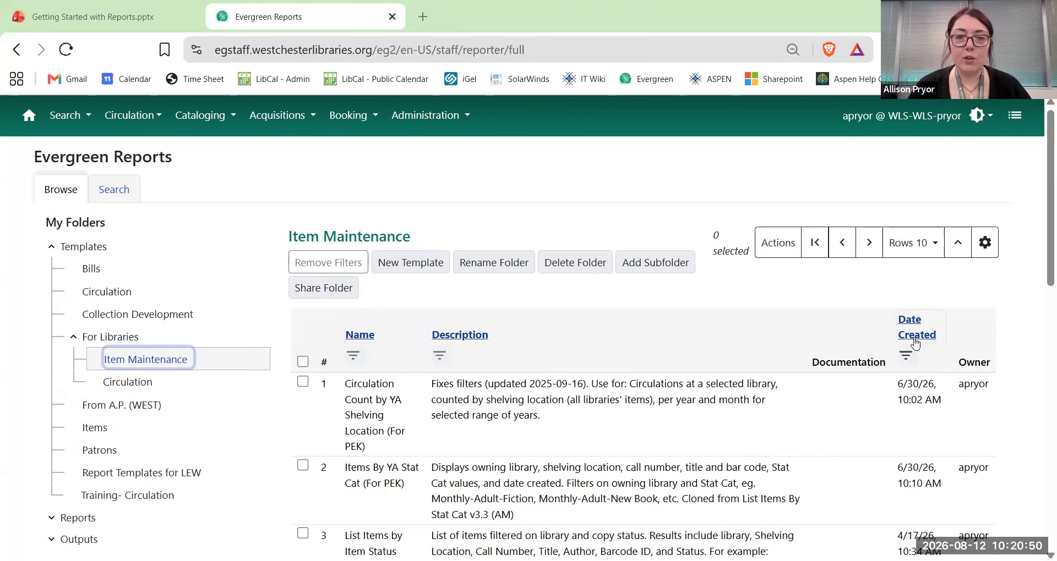
# Inspect the Name column's filter operators and value field in Item Maintenance and dismiss the filter without applying it.
pyautogui.click(353, 356)
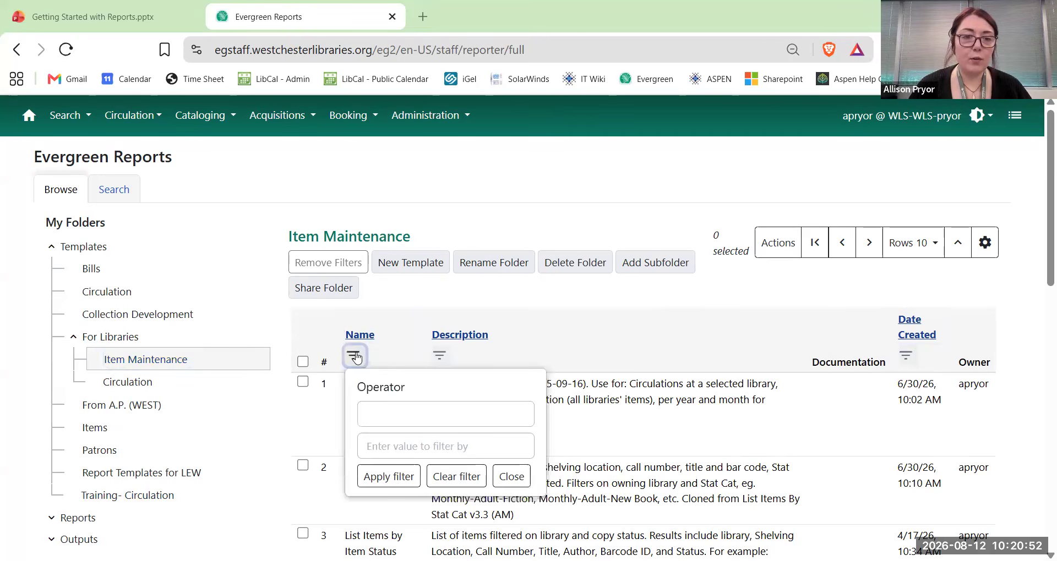
pyautogui.click(389, 417)
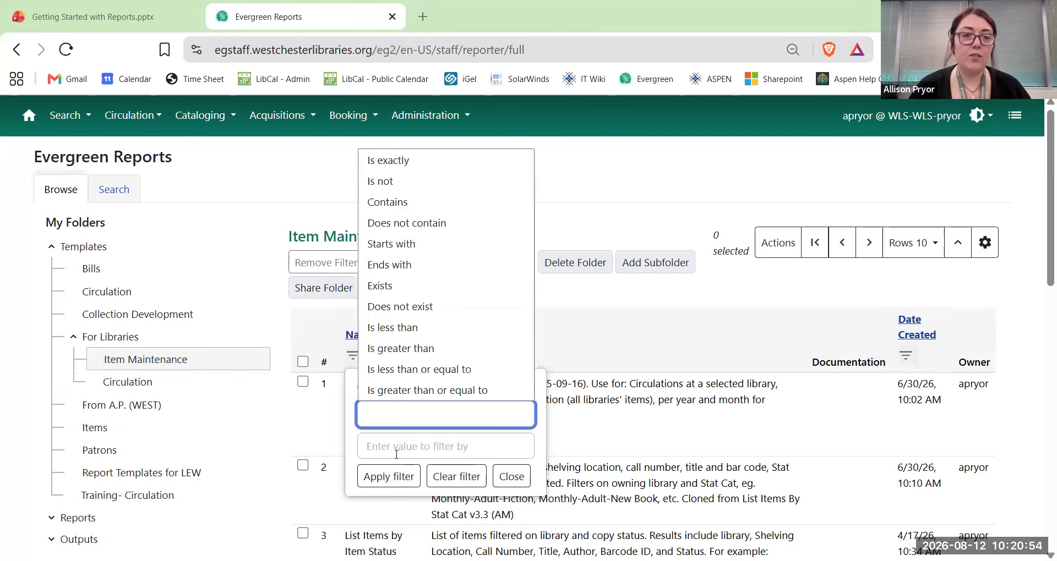
pyautogui.click(398, 447)
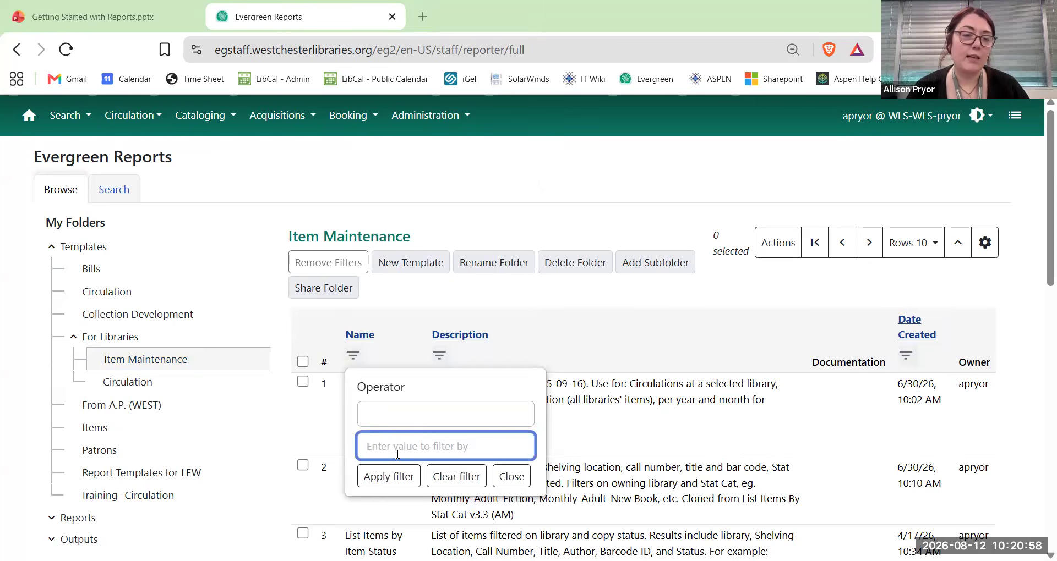
pyautogui.click(398, 174)
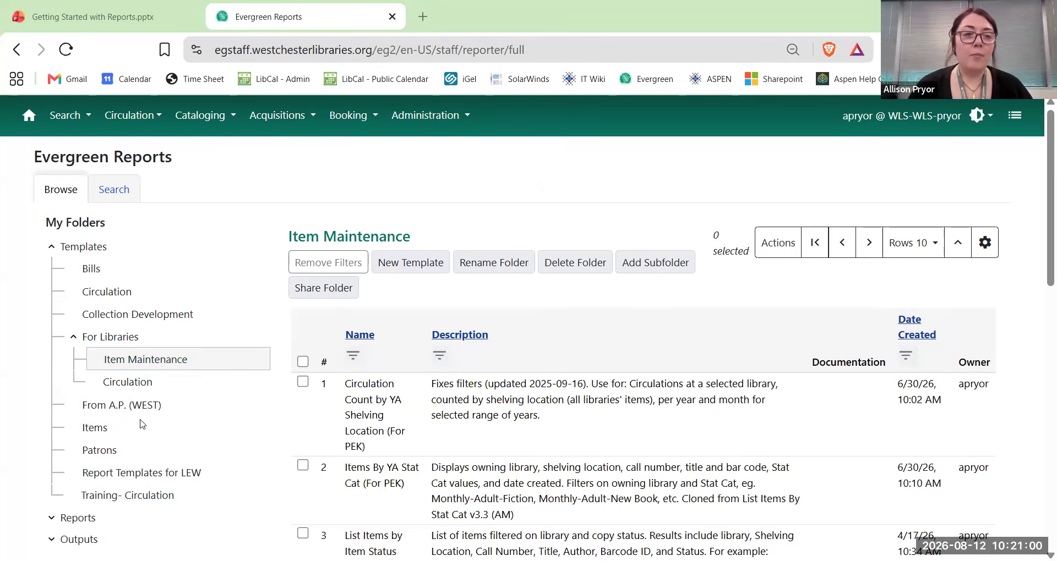
# Return to the Training- Circulation folder and start a new report from the Circulation Count by Shelving Location (YA Materials) template.
pyautogui.click(76, 337)
pyautogui.click(138, 450)
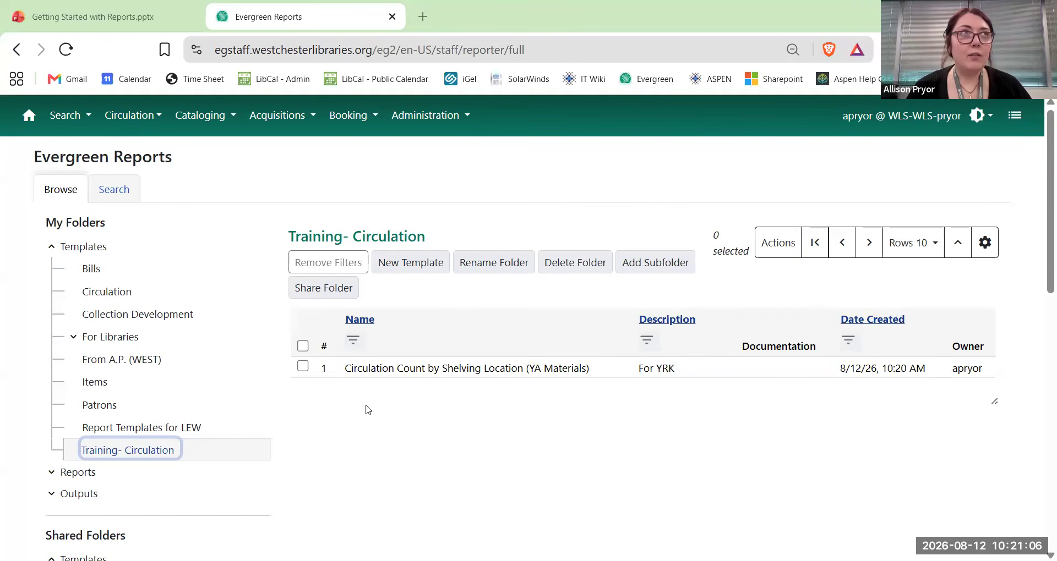
pyautogui.click(303, 367)
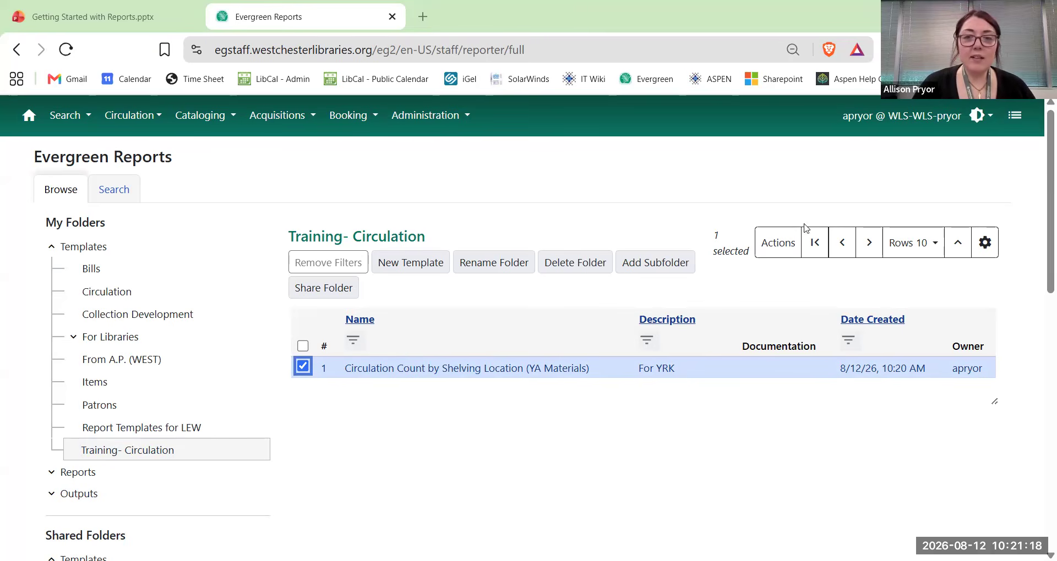
pyautogui.click(755, 248)
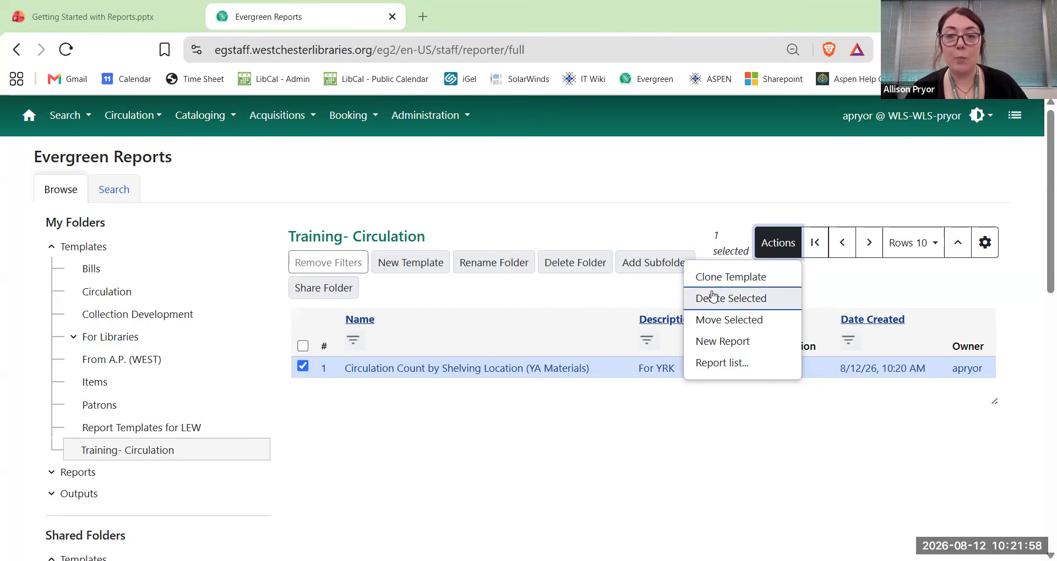
pyautogui.click(731, 346)
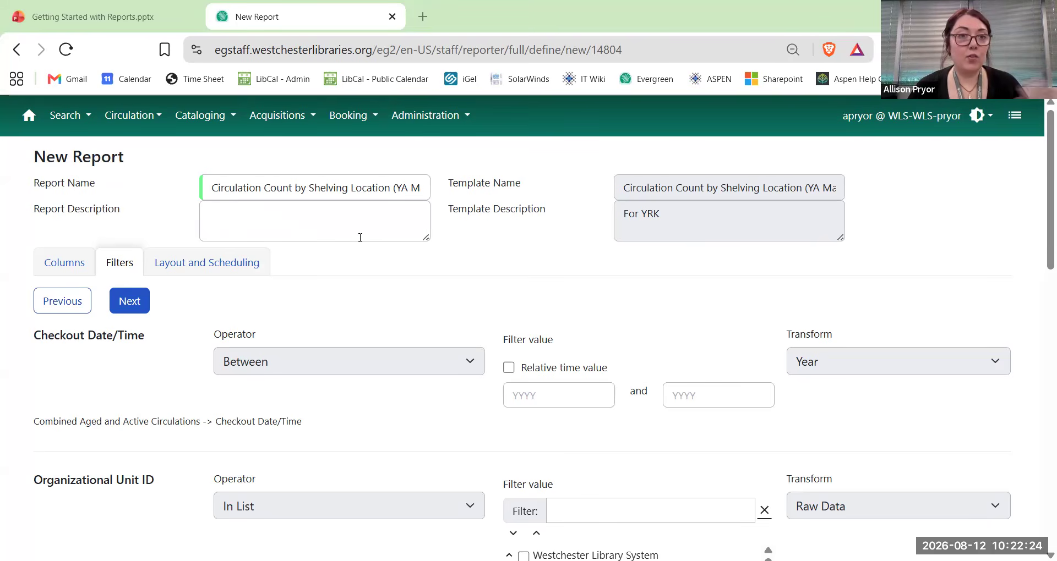
# Set the report's Checkout Date/Time filter to years between 2024 and 2025.
pyautogui.scroll(-2, 362, 236)
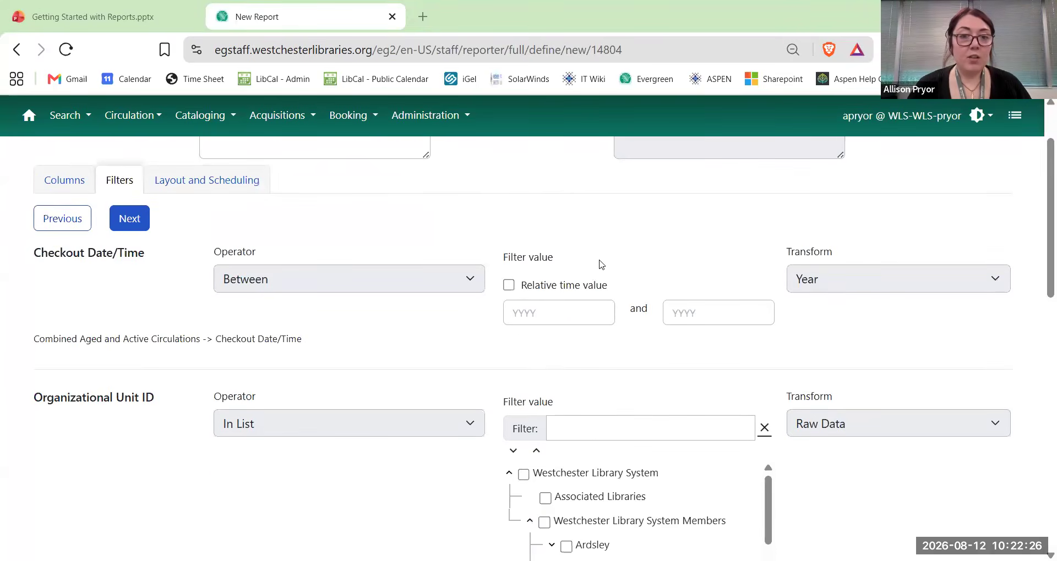
pyautogui.click(545, 309)
pyautogui.write('2024')
pyautogui.click(720, 317)
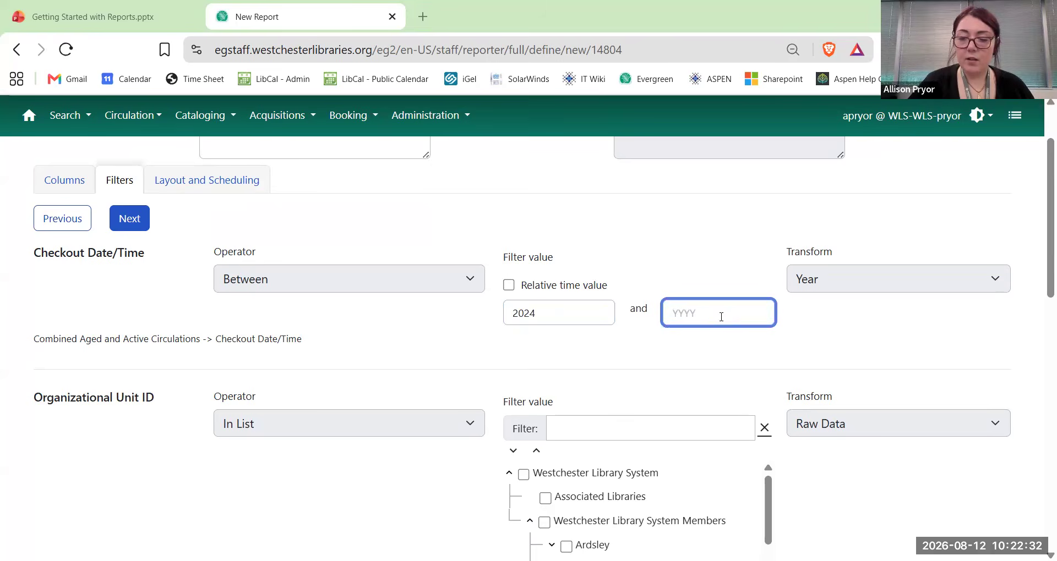
pyautogui.write('2025')
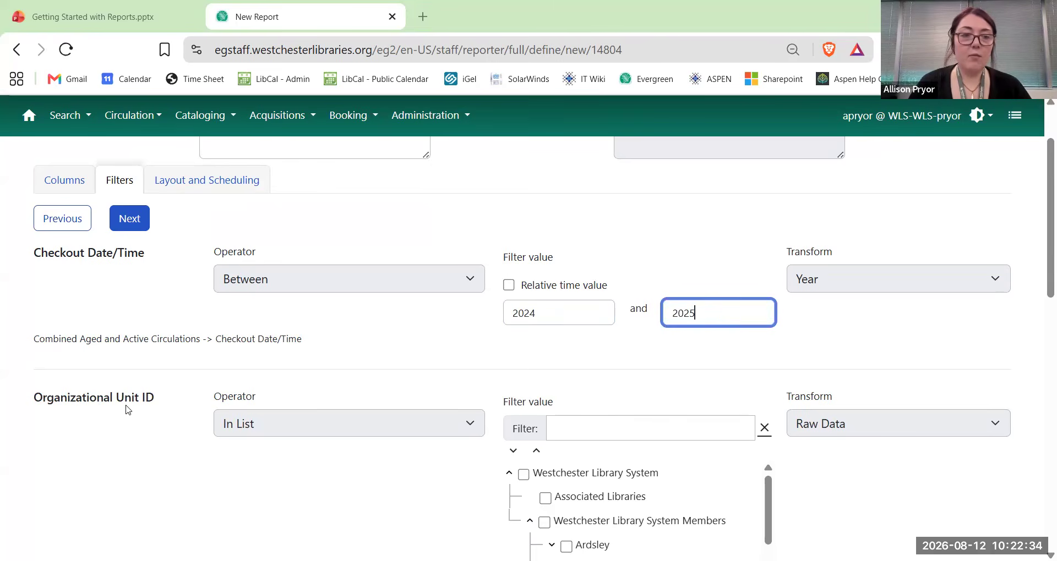
# In the Organizational Unit ID filter, expand the John C Hart branch and select John C. Hart Memorial Library.
pyautogui.scroll(-3, 99, 389)
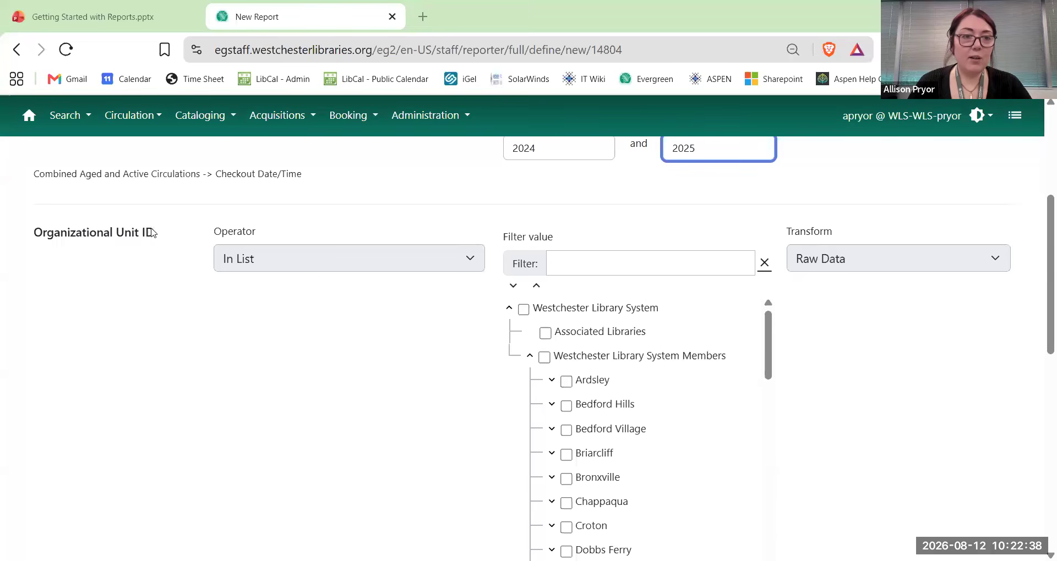
pyautogui.scroll(-3, 495, 374)
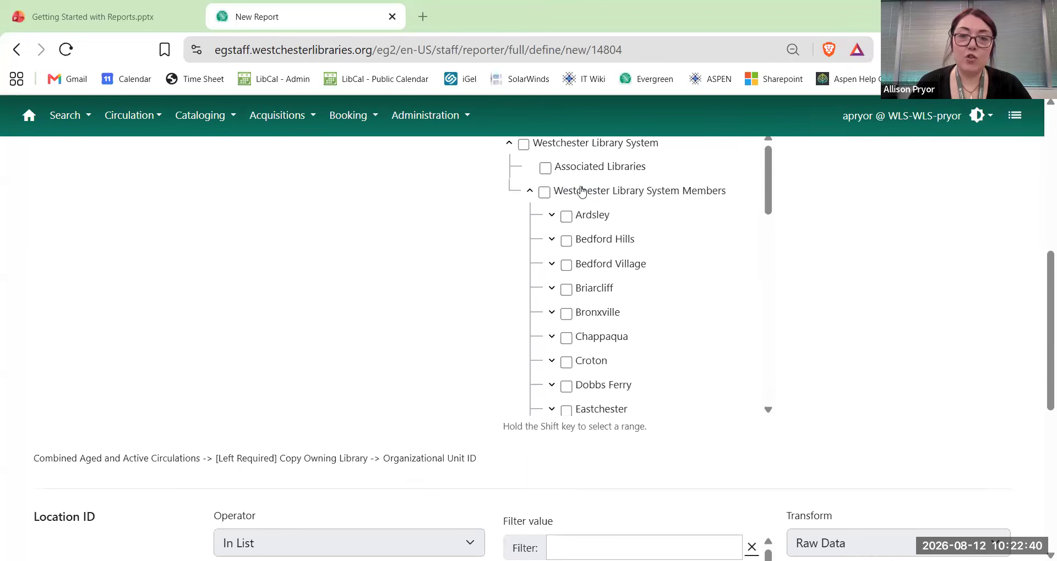
pyautogui.scroll(-7, 684, 257)
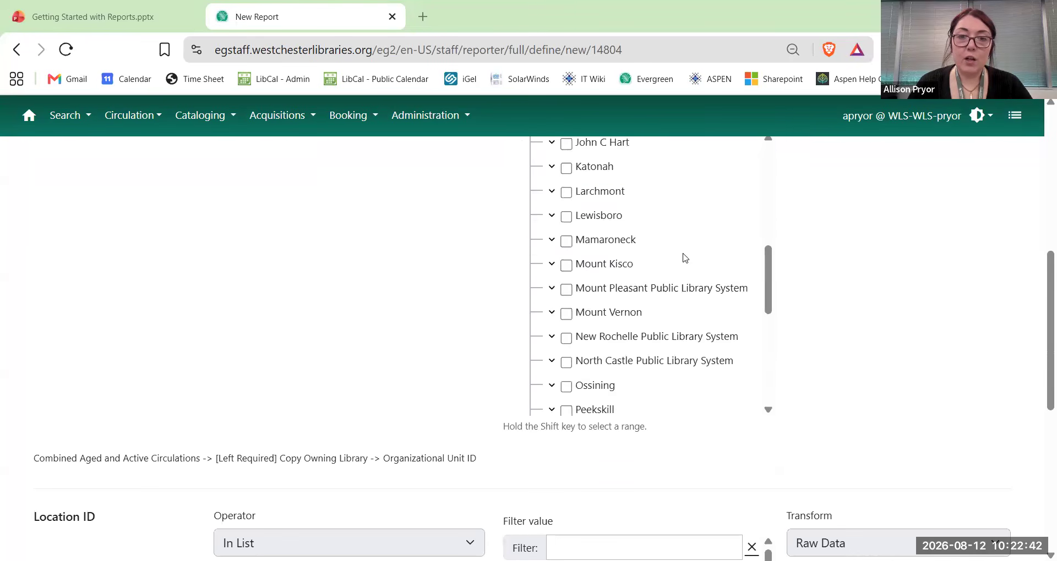
pyautogui.scroll(-3, 684, 259)
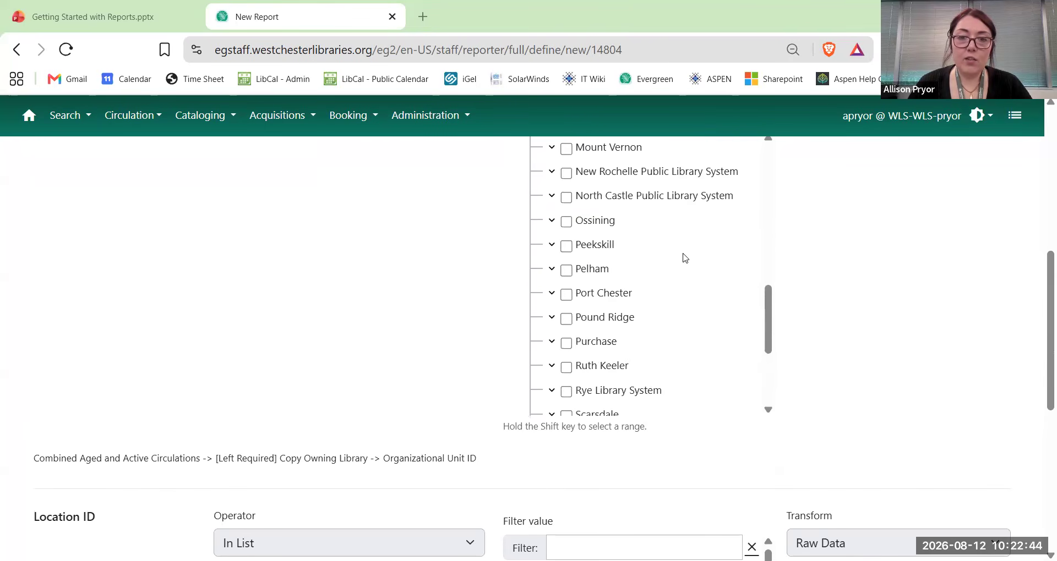
pyautogui.scroll(4, 684, 259)
pyautogui.click(597, 273)
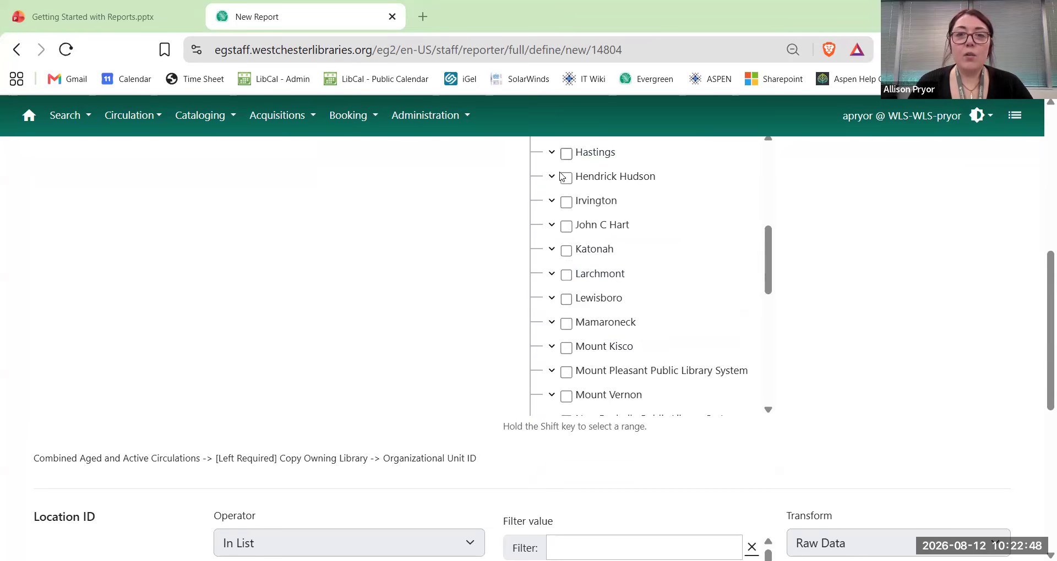
pyautogui.click(566, 227)
pyautogui.click(565, 231)
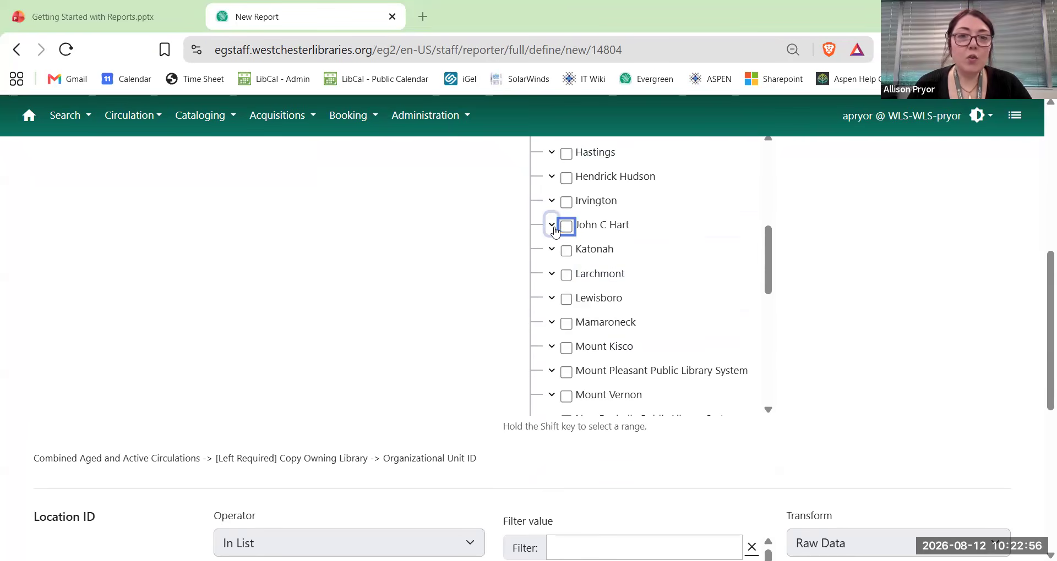
pyautogui.click(554, 230)
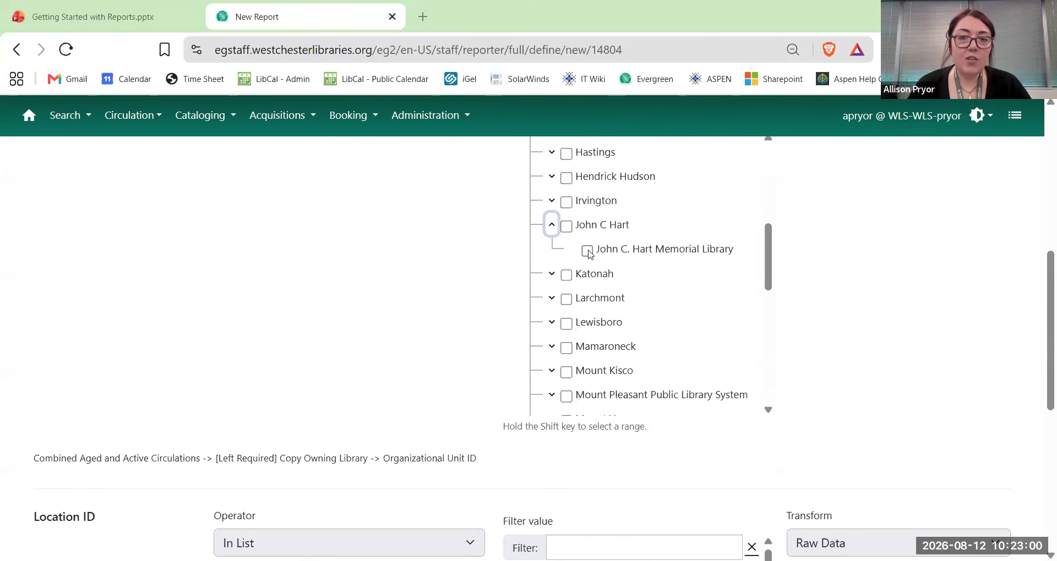
pyautogui.click(627, 251)
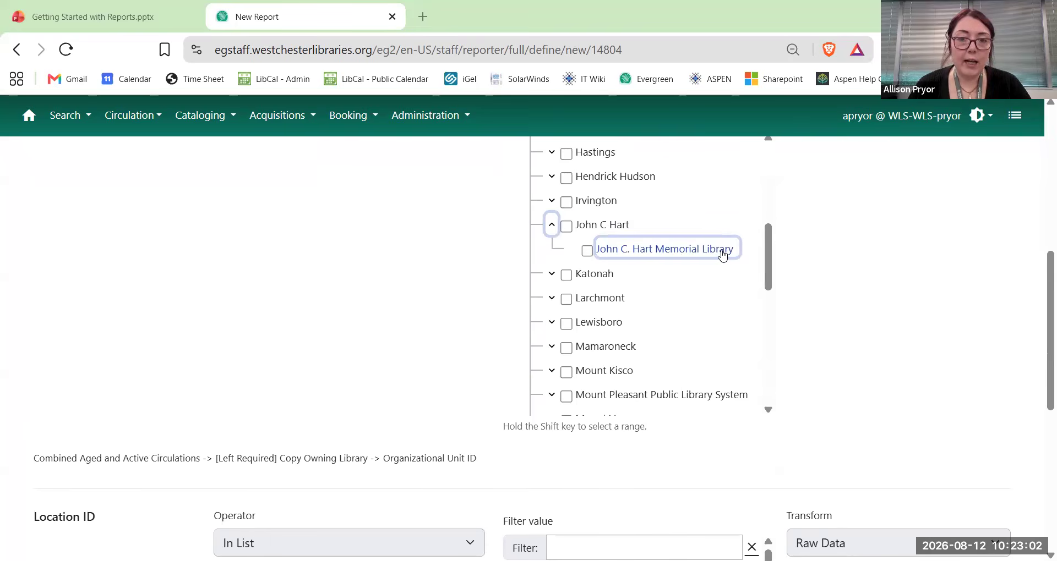
pyautogui.click(551, 228)
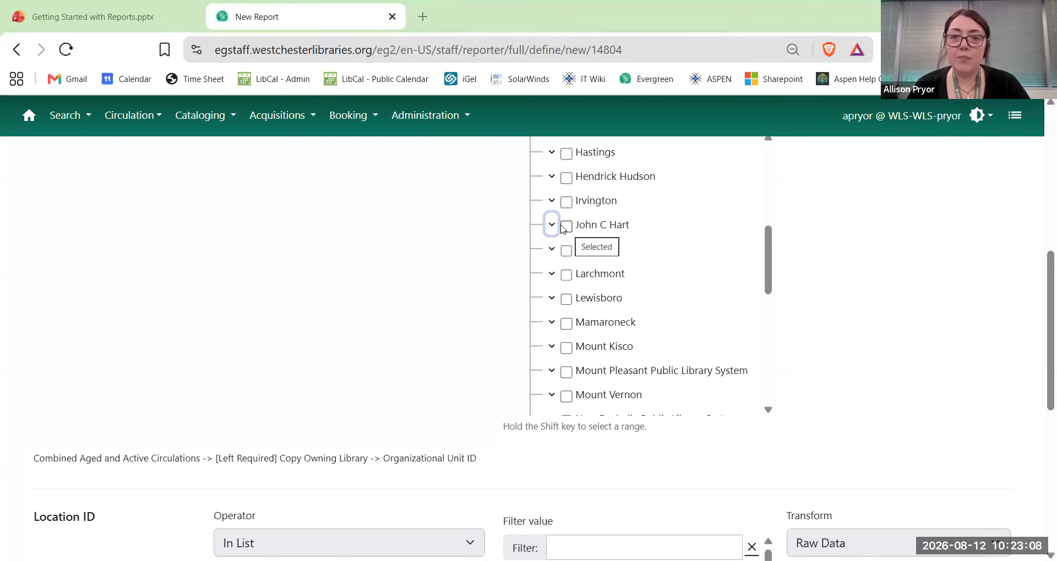
pyautogui.click(551, 226)
pyautogui.click(588, 252)
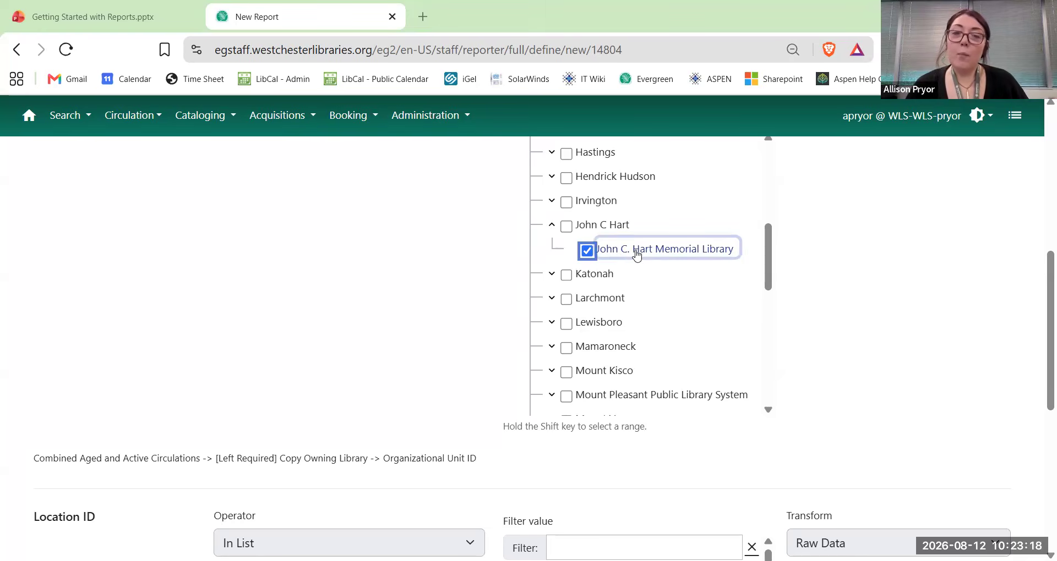
# Expand Mount Pleasant Public Library System in the organizational unit tree to view its branches, and collapse it again.
pyautogui.scroll(-1, 616, 264)
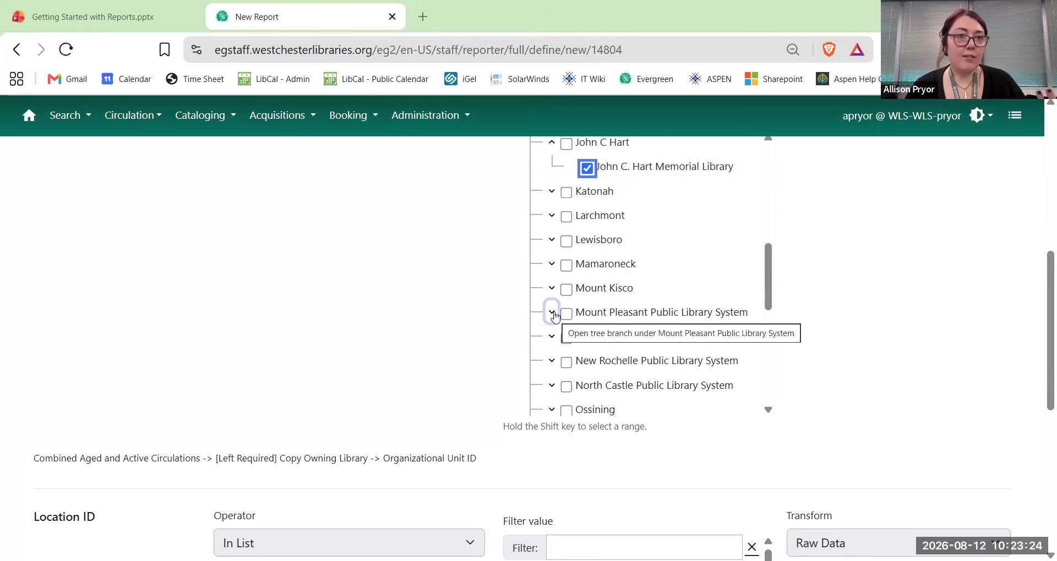
pyautogui.click(661, 314)
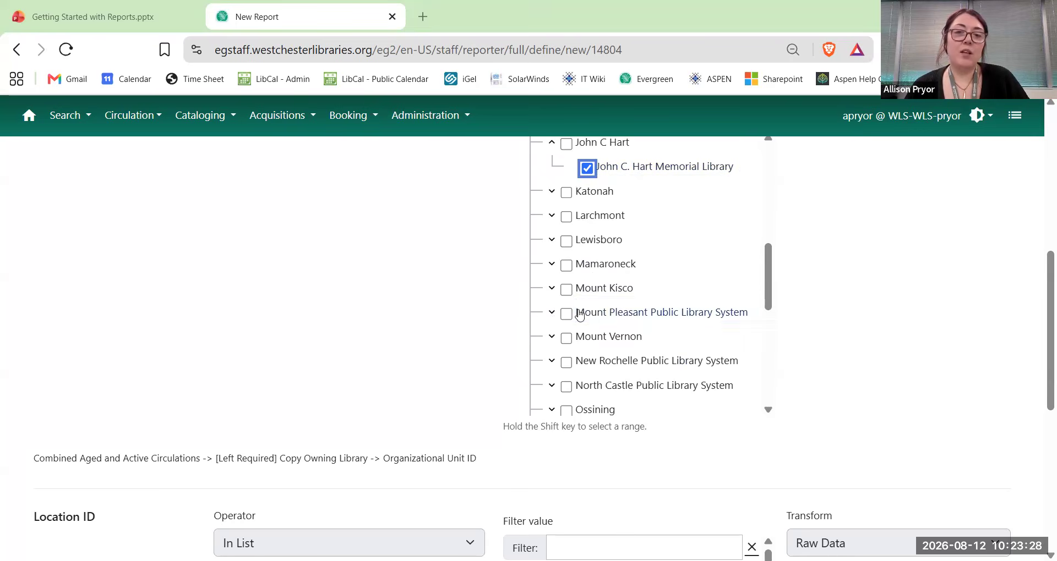
pyautogui.click(551, 313)
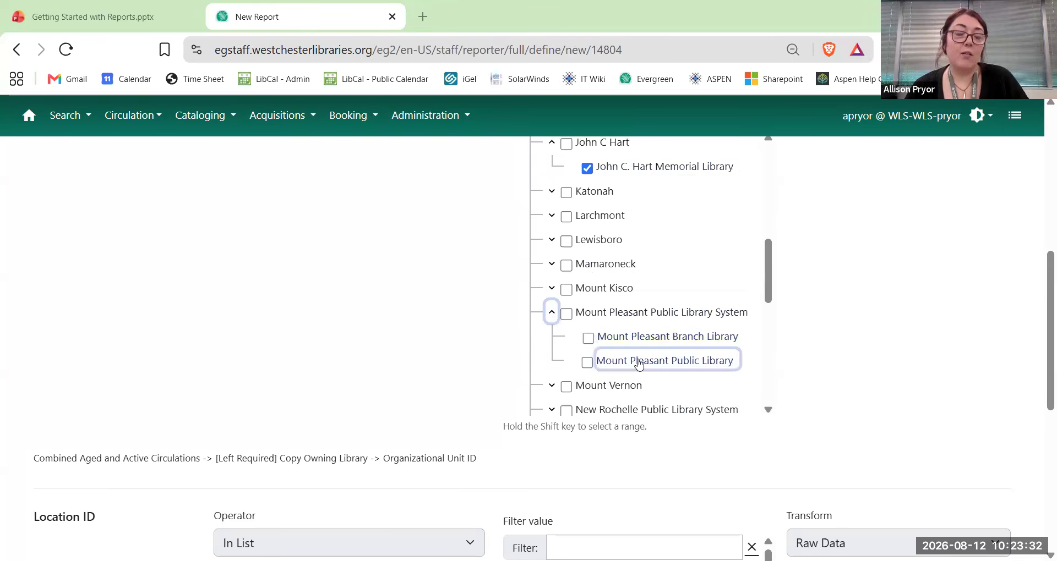
pyautogui.click(552, 315)
# Try searching the Location ID filter's shelving locations for "ya", clear the search and browse the full list.
pyautogui.scroll(-1, 400, 237)
pyautogui.scroll(-6, 400, 237)
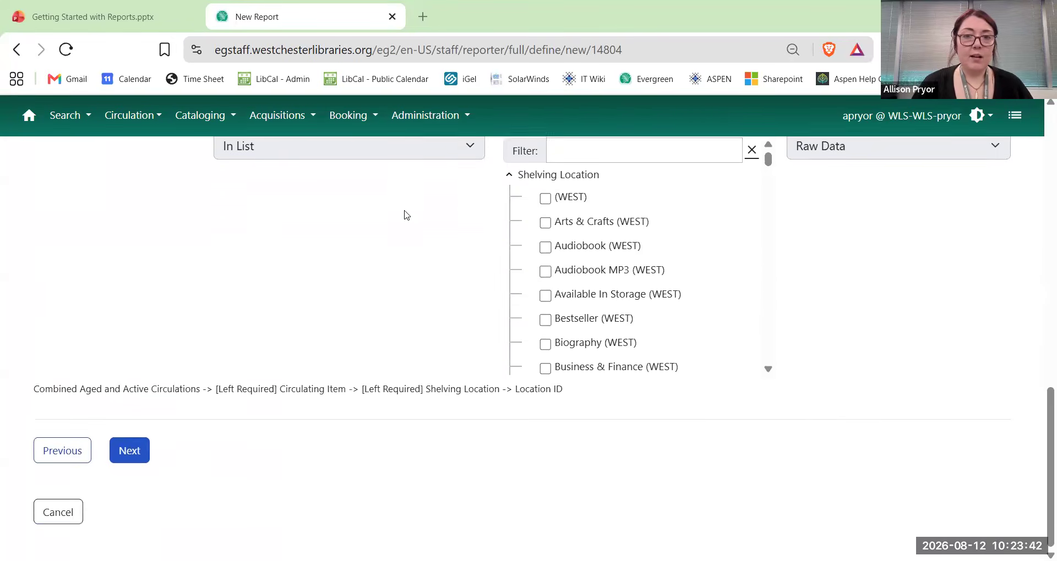
pyautogui.scroll(3, 435, 234)
pyautogui.scroll(-3, 264, 225)
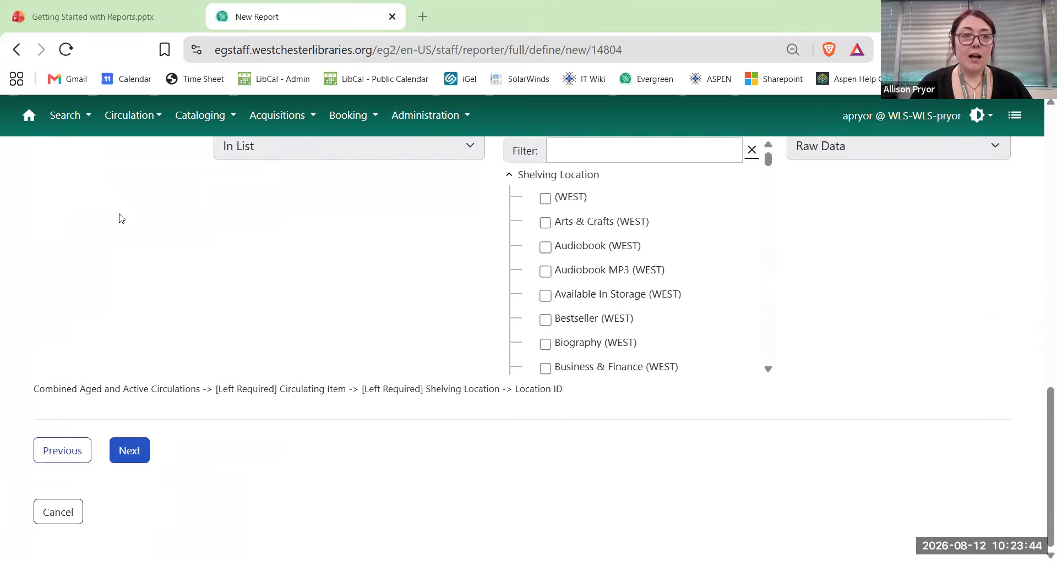
pyautogui.scroll(2, 67, 223)
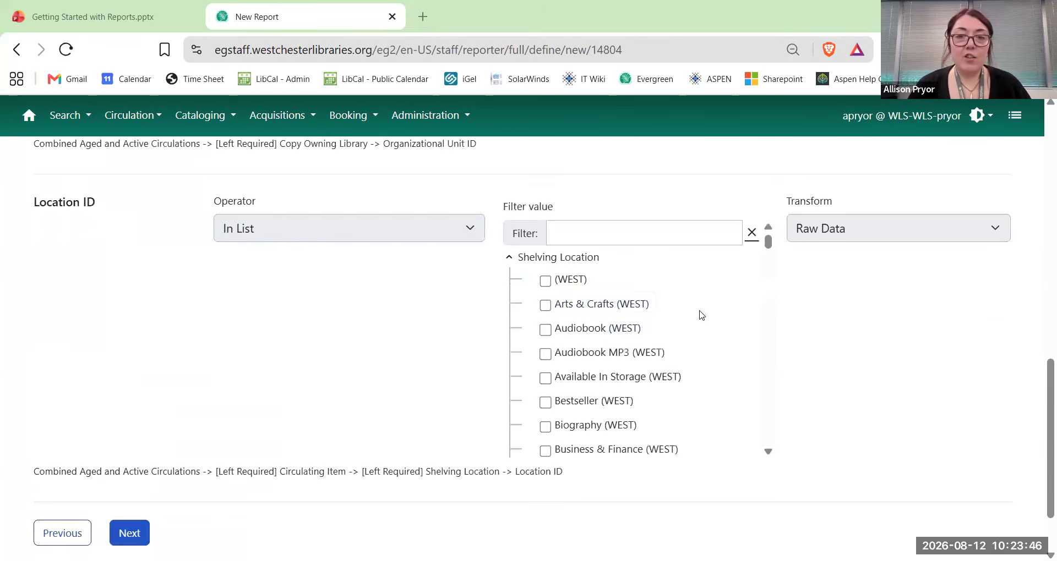
pyautogui.click(611, 233)
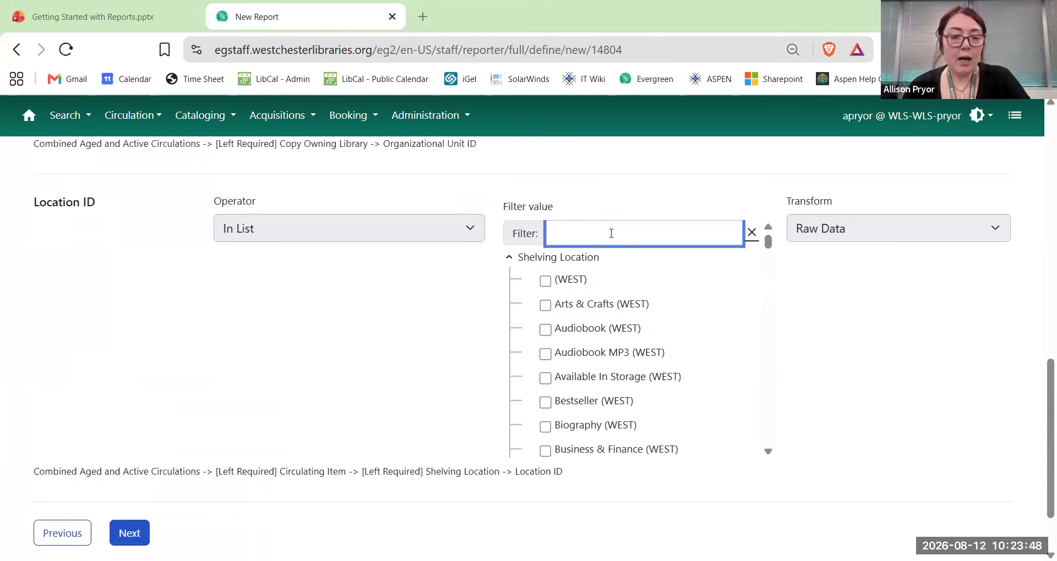
pyautogui.write('ya')
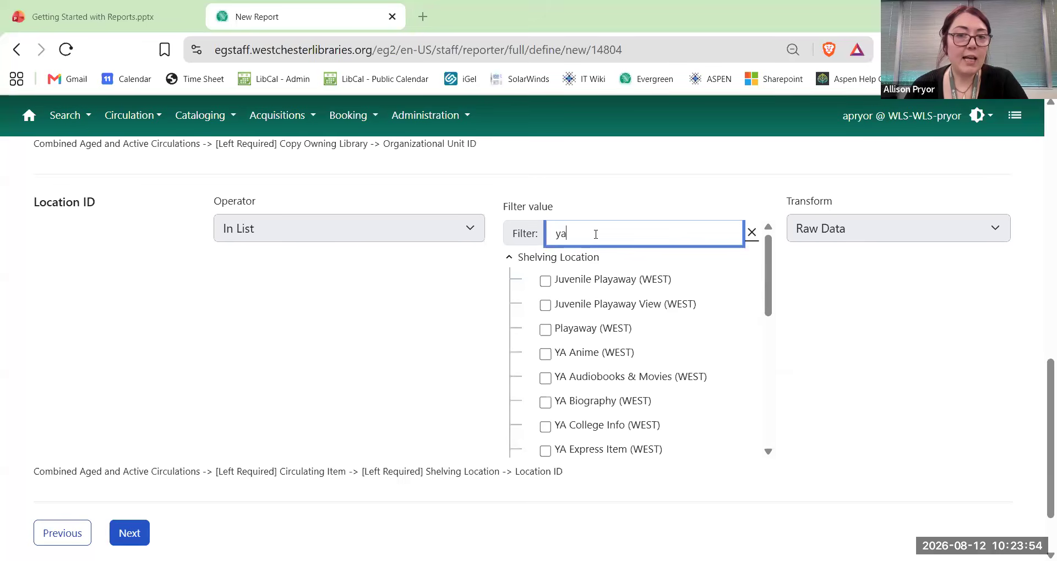
pyautogui.press('BackSpace')
pyautogui.press('BackSpace')
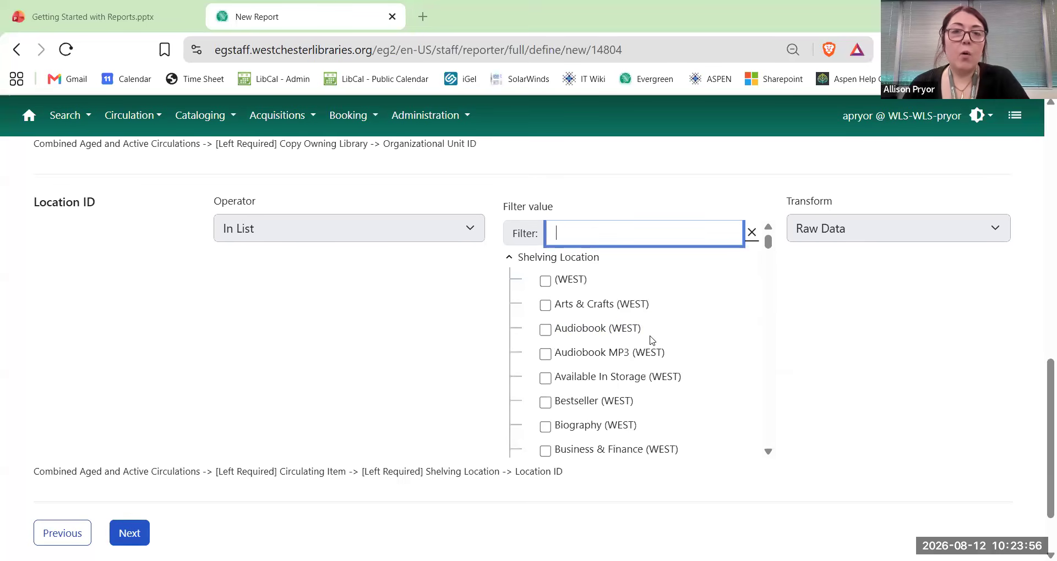
pyautogui.scroll(-8, 647, 324)
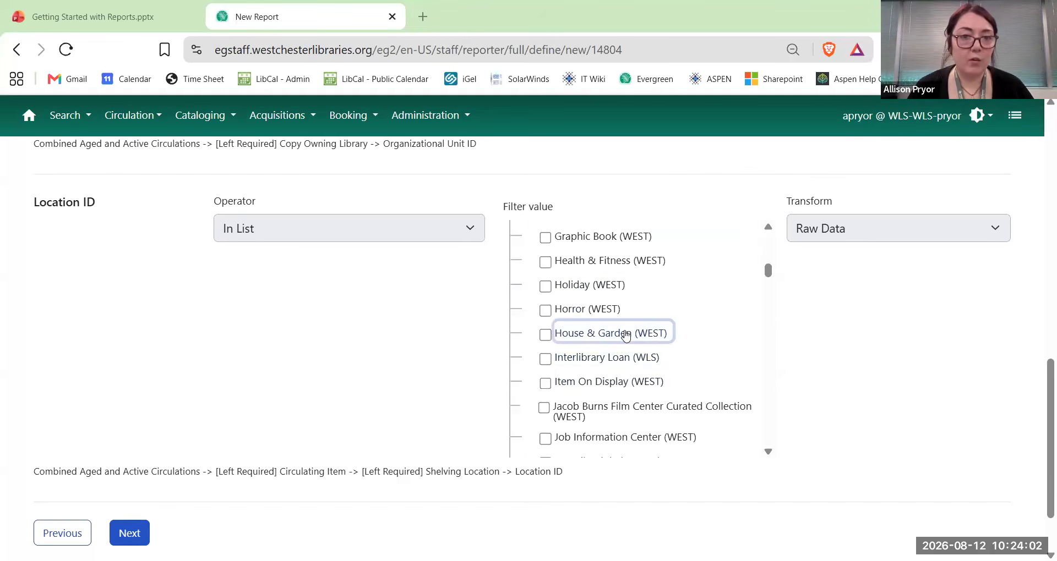
pyautogui.scroll(8, 617, 324)
# Narrow the Location ID shelving locations with "ya" and select YA Fiction (WEST) and YA Graphic Book (WEST).
pyautogui.click(588, 226)
pyautogui.write('ya')
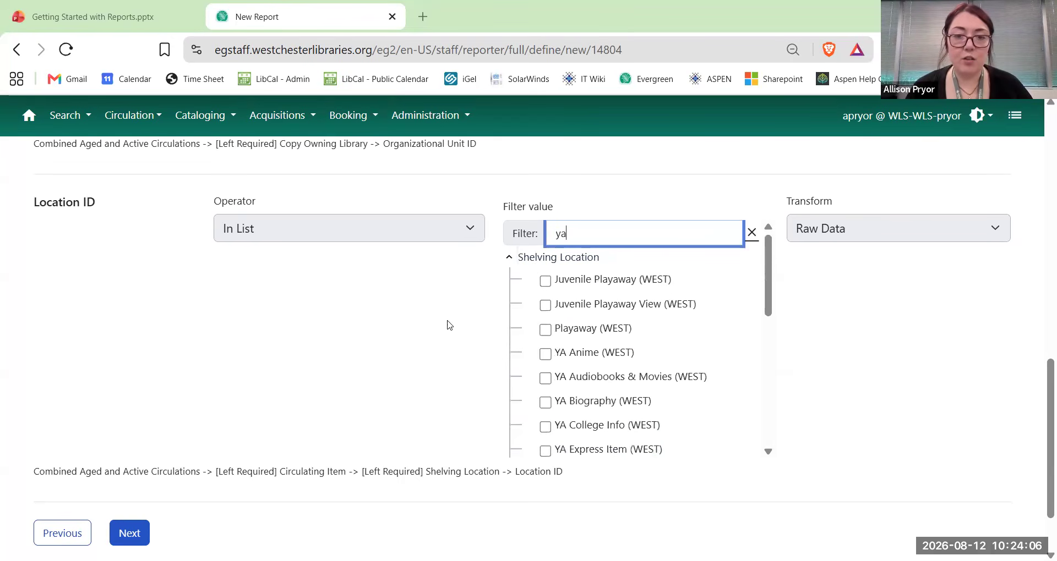
pyautogui.scroll(-2, 681, 338)
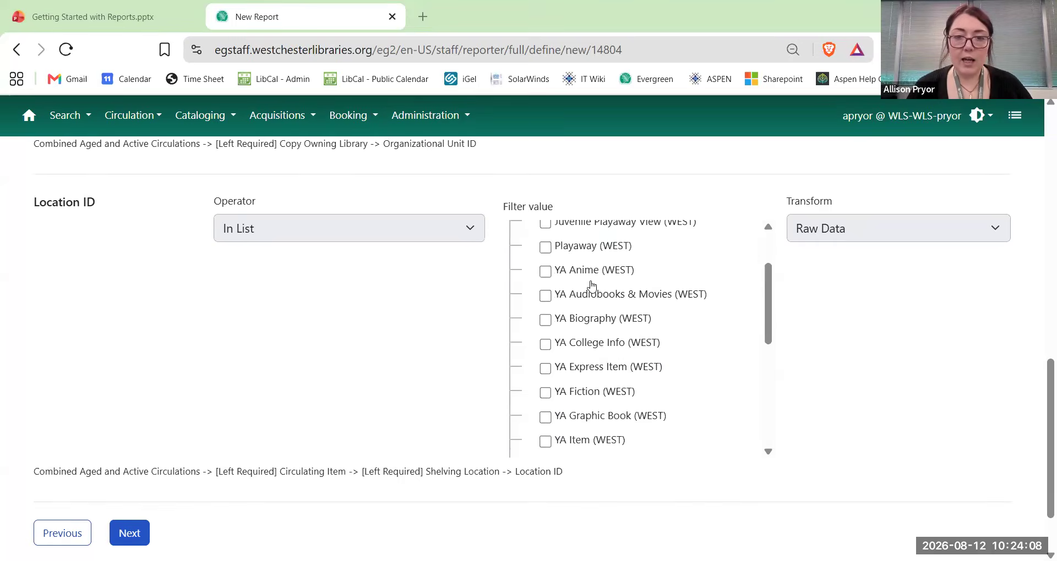
pyautogui.click(546, 393)
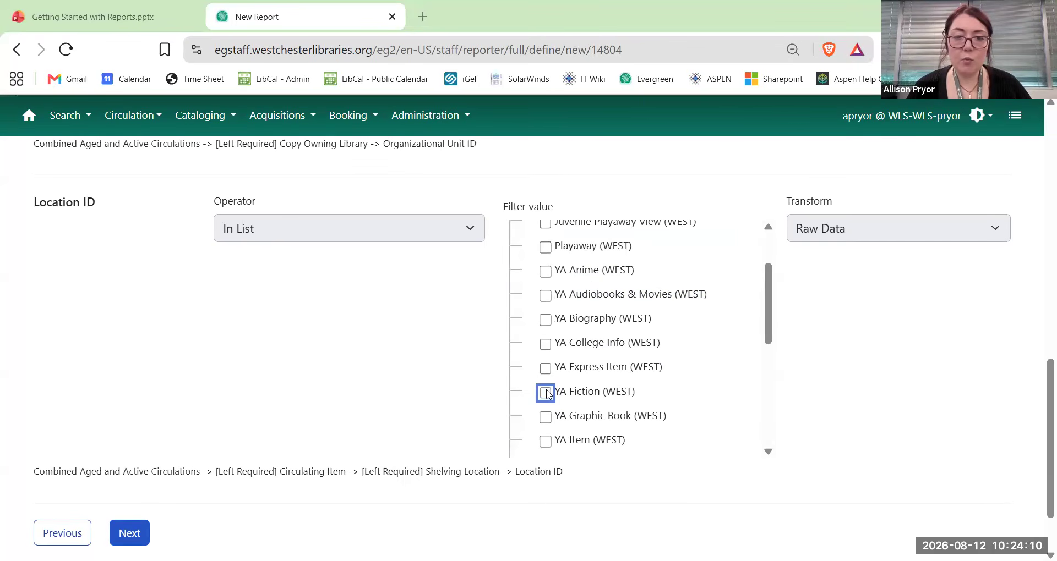
pyautogui.click(545, 418)
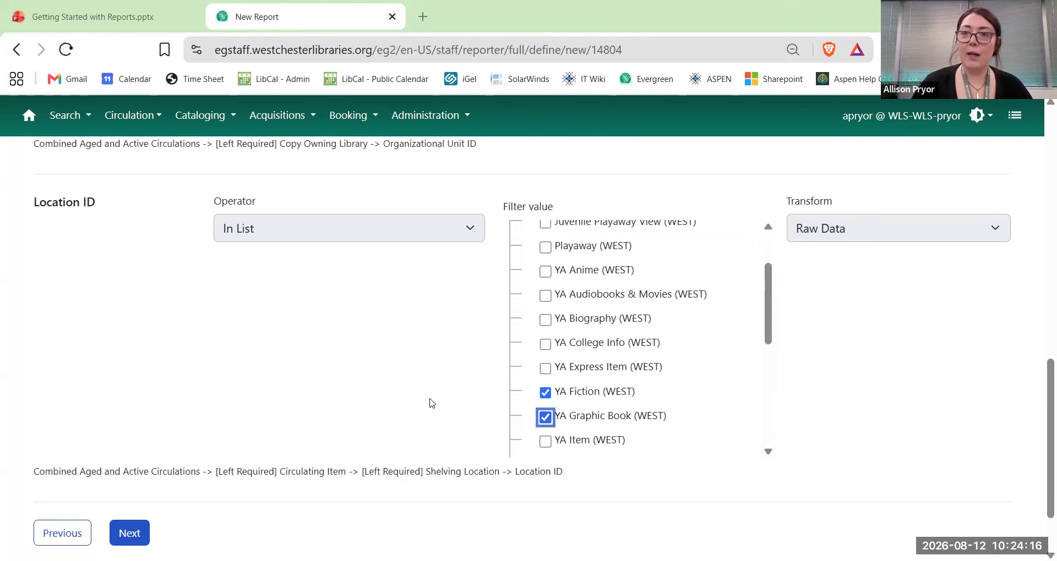
# Proceed to Layout and Scheduling and choose Training- Circulation as both the report folder and the output folder.
pyautogui.scroll(-2, 434, 393)
pyautogui.click(125, 453)
pyautogui.scroll(10, 679, 347)
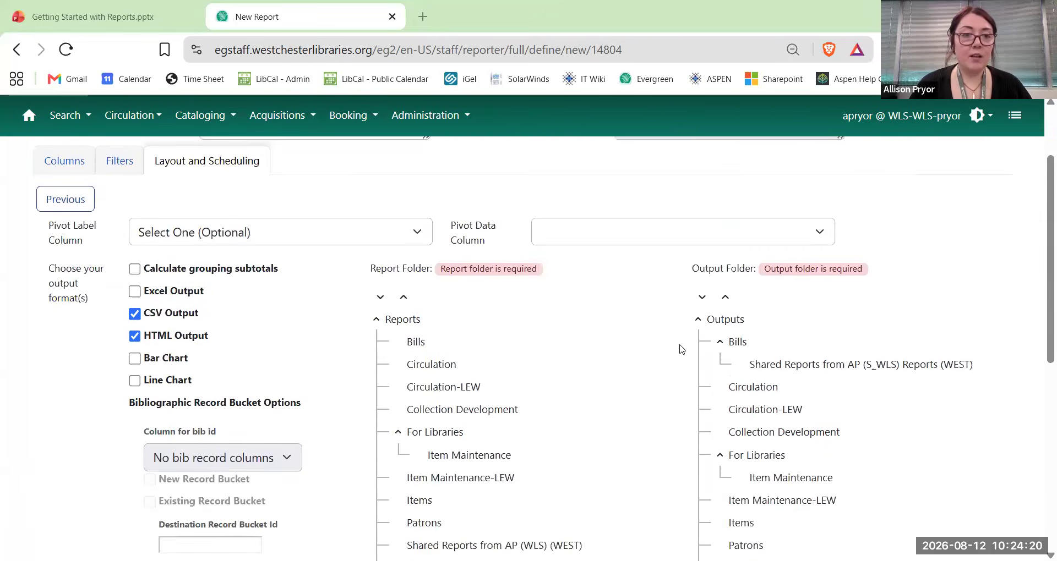
pyautogui.scroll(1, 681, 348)
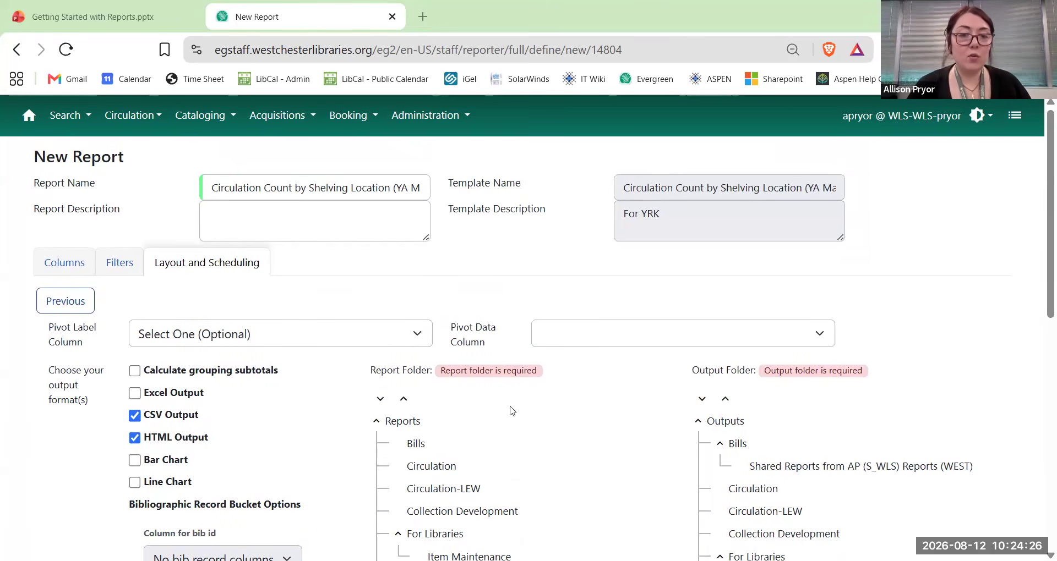
pyautogui.scroll(-1, 512, 411)
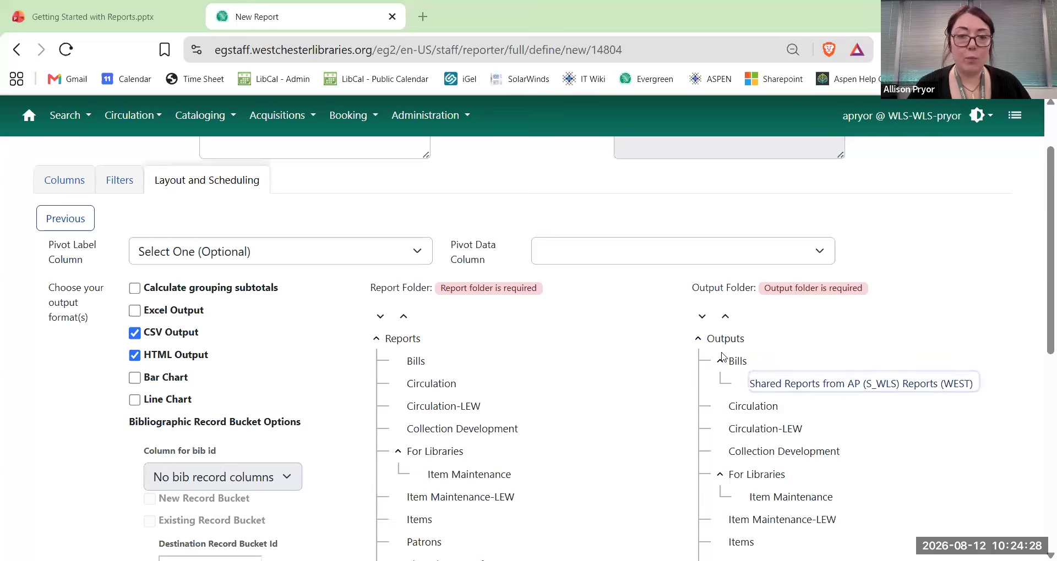
pyautogui.scroll(-1, 508, 350)
pyautogui.scroll(-2, 449, 352)
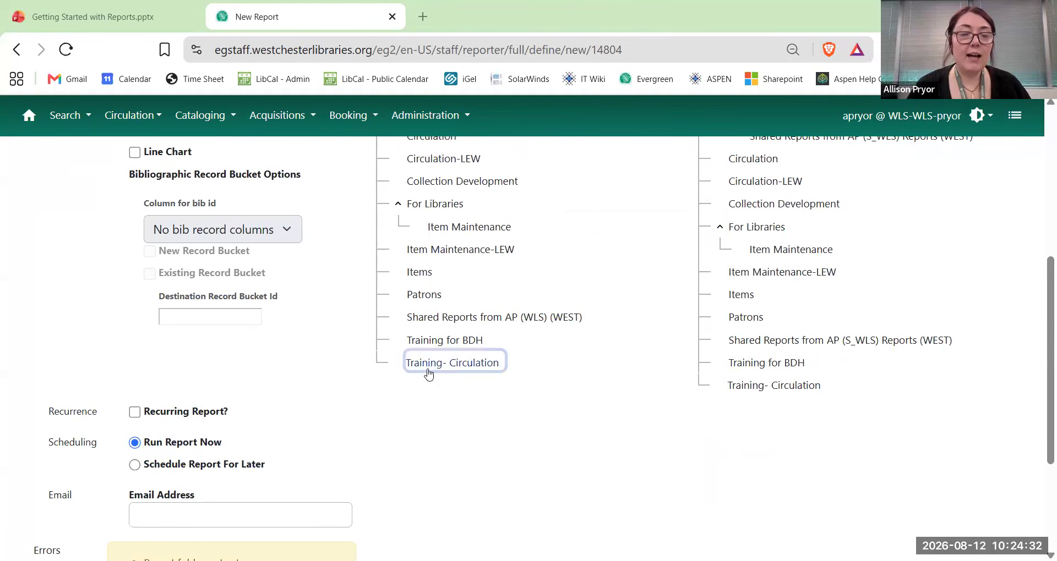
pyautogui.click(428, 374)
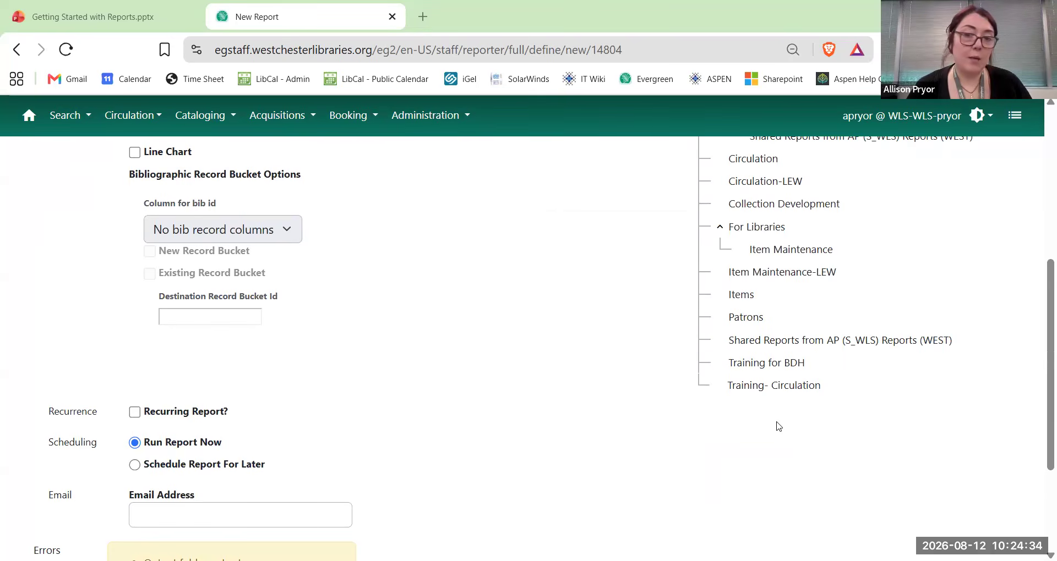
pyautogui.click(774, 388)
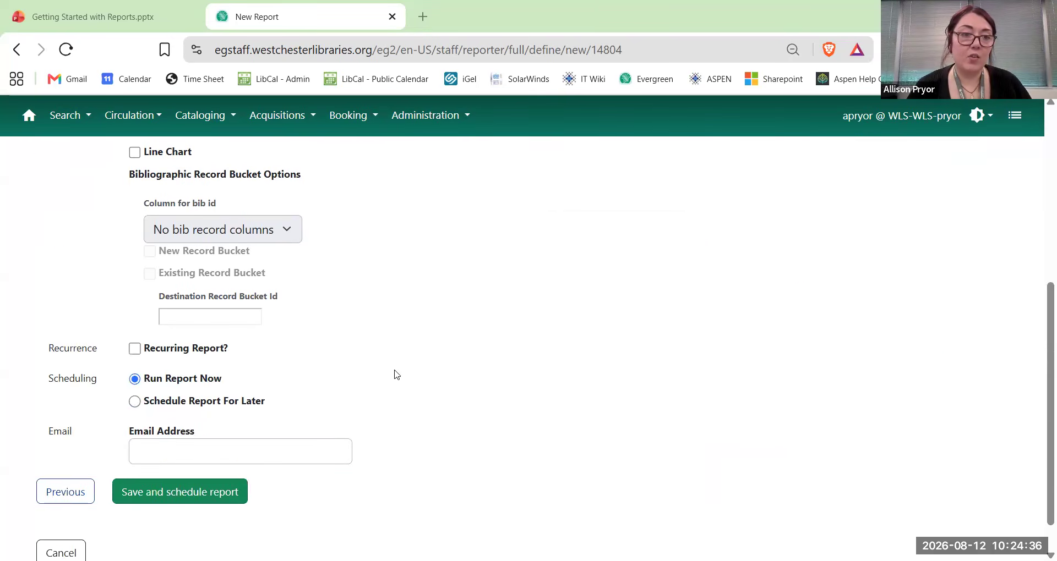
# Make the report recurring with a recurrence interval of 1 month.
pyautogui.scroll(3, 308, 352)
pyautogui.scroll(1, 218, 331)
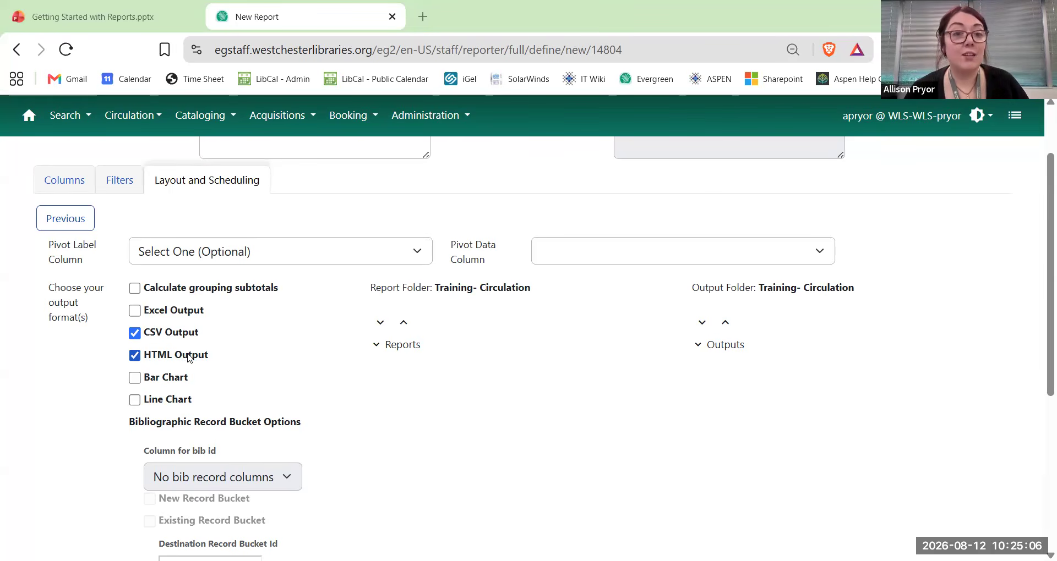
pyautogui.scroll(-5, 95, 373)
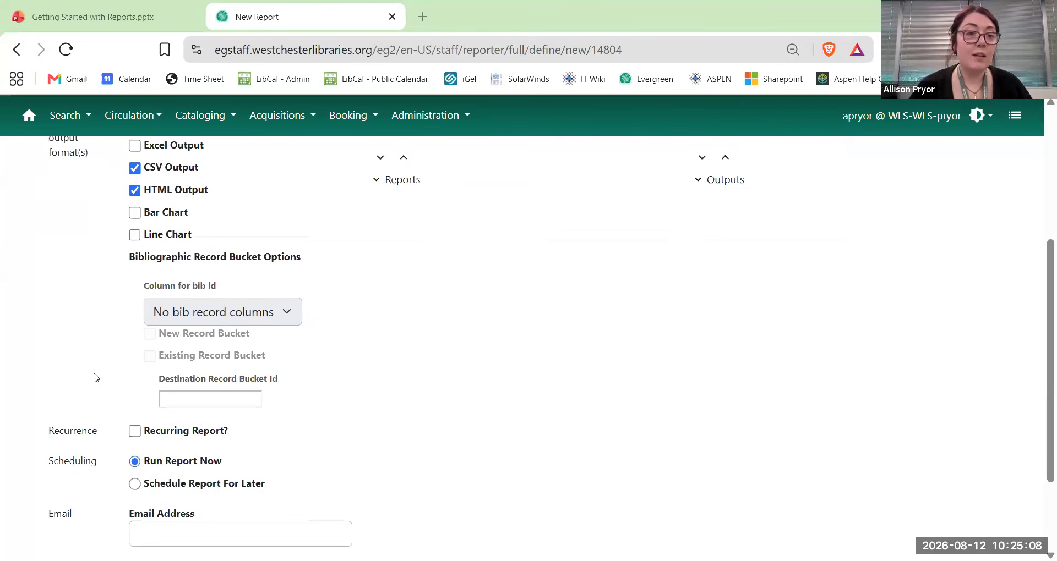
pyautogui.scroll(-1, 95, 373)
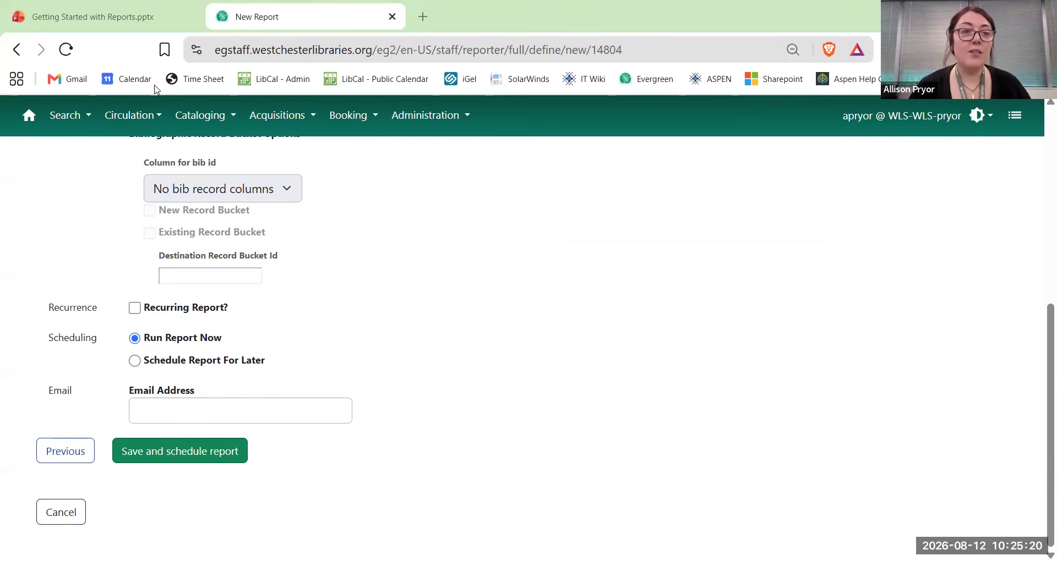
pyautogui.click(134, 309)
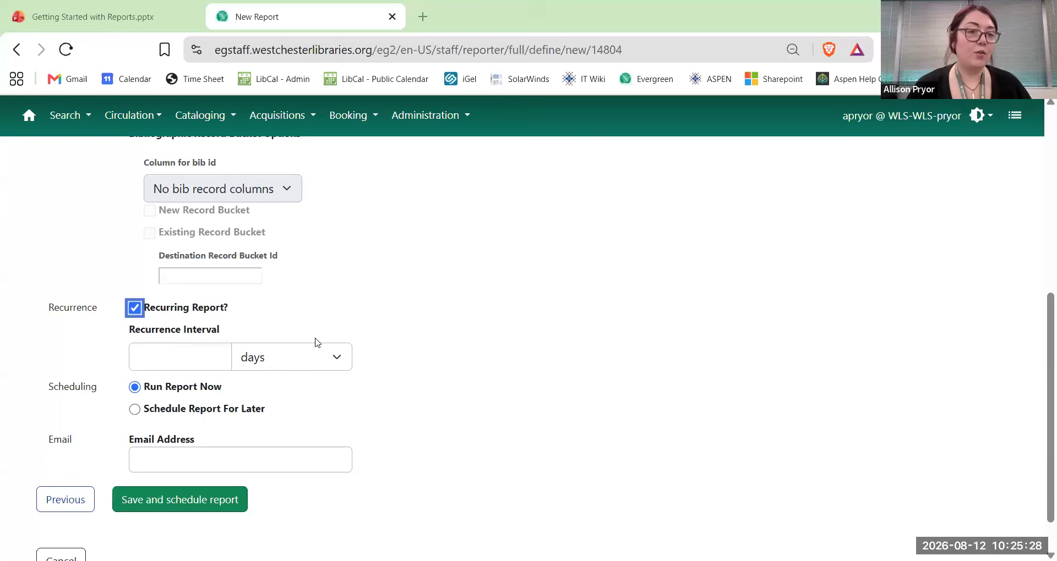
pyautogui.click(193, 353)
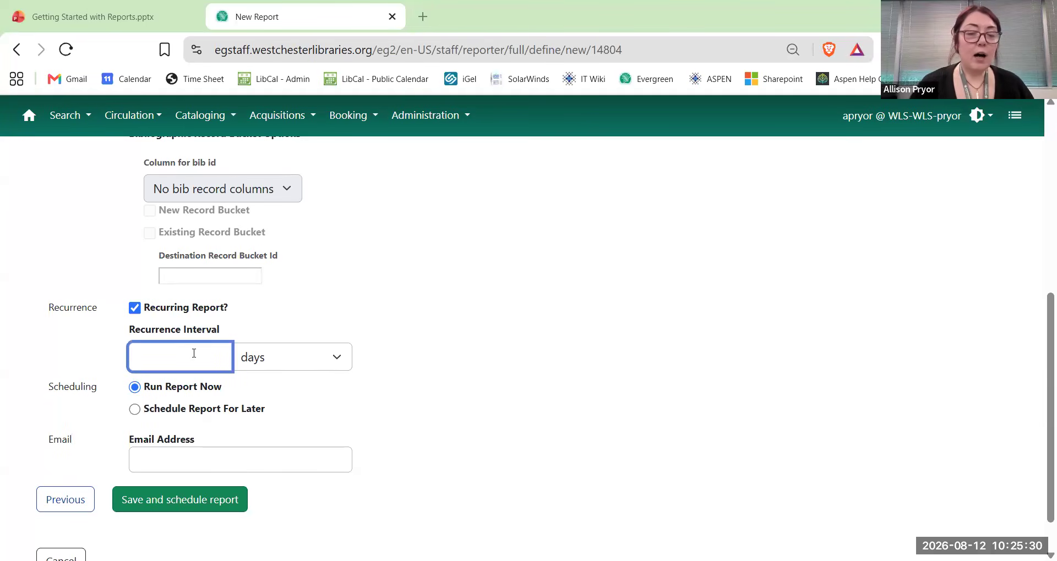
pyautogui.write('1')
pyautogui.click(311, 365)
pyautogui.click(289, 451)
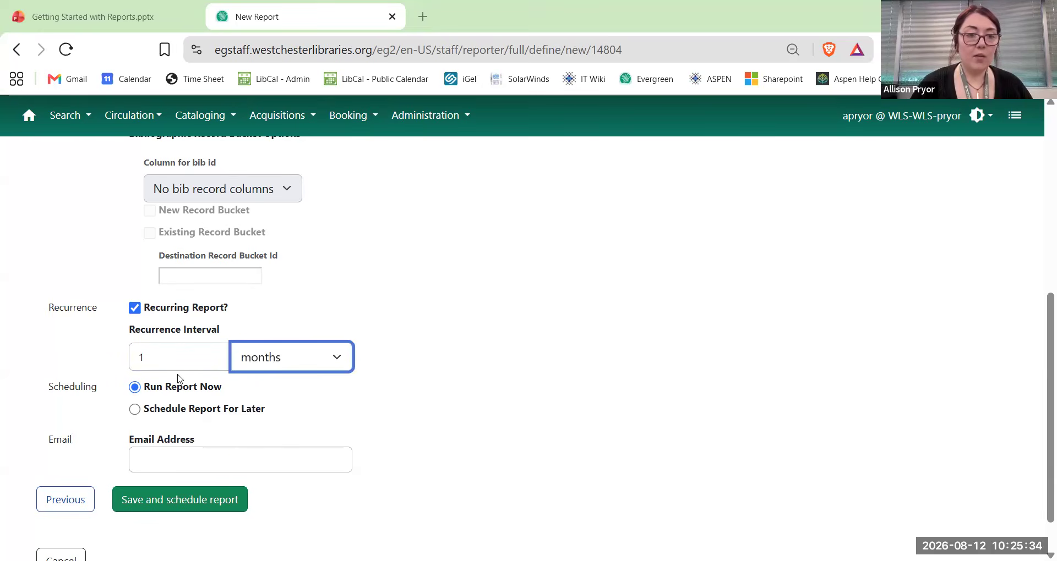
pyautogui.click(304, 355)
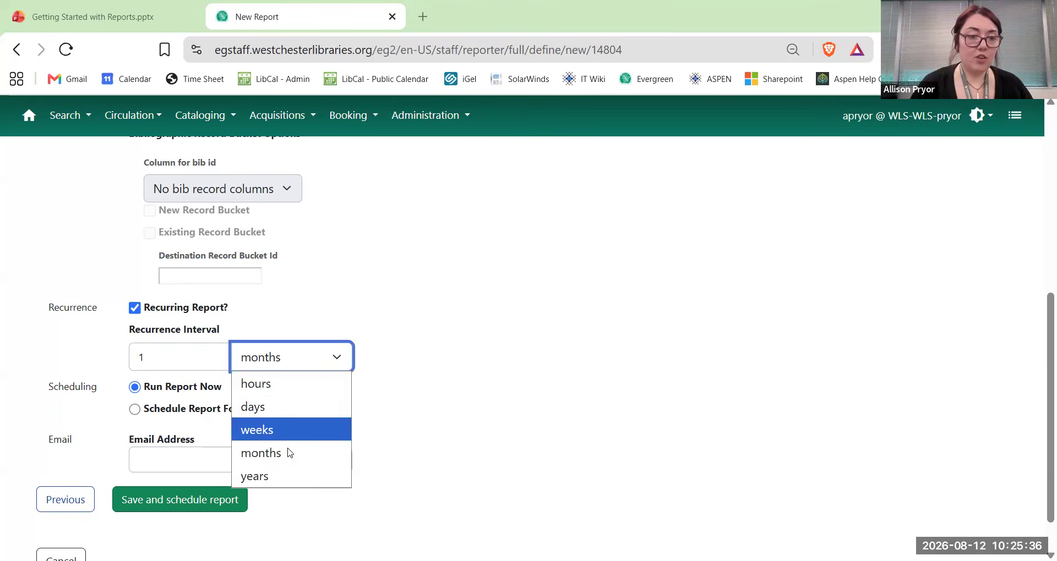
pyautogui.click(287, 447)
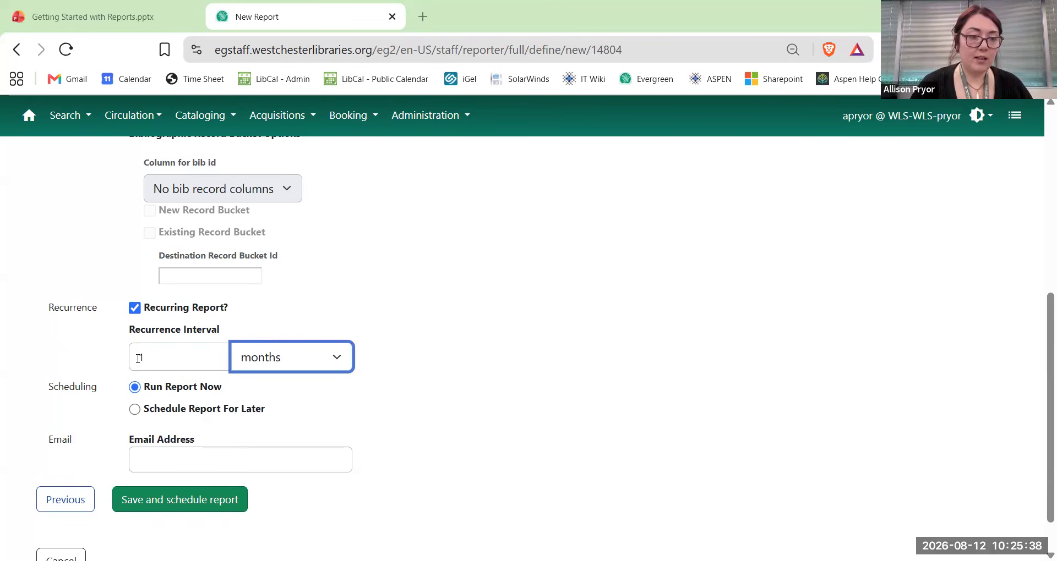
# Set the report to be scheduled for later, on 8/30/26 at 10:30 AM.
pyautogui.scroll(-1, 100, 350)
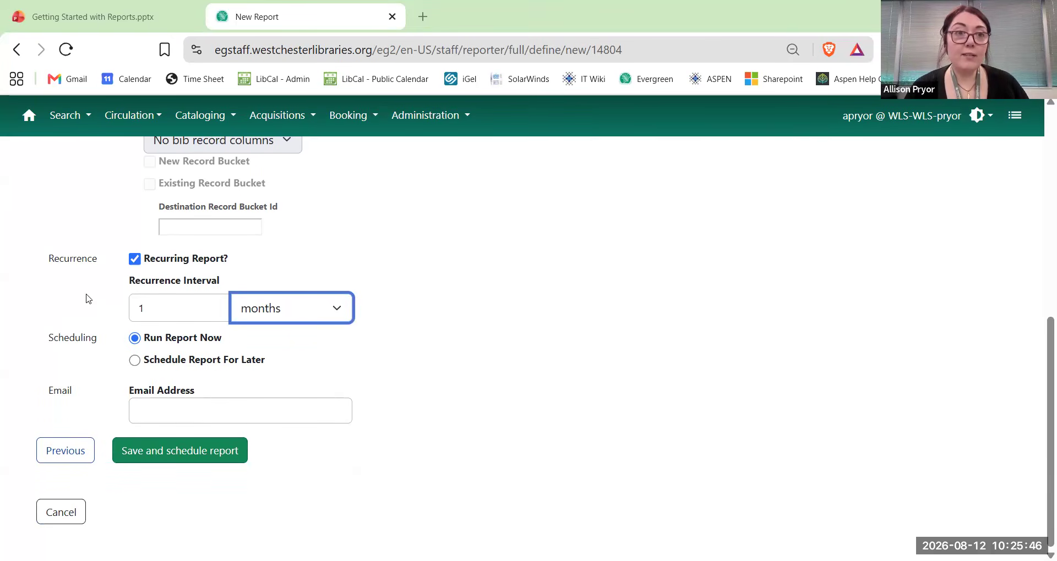
pyautogui.click(135, 361)
pyautogui.click(298, 388)
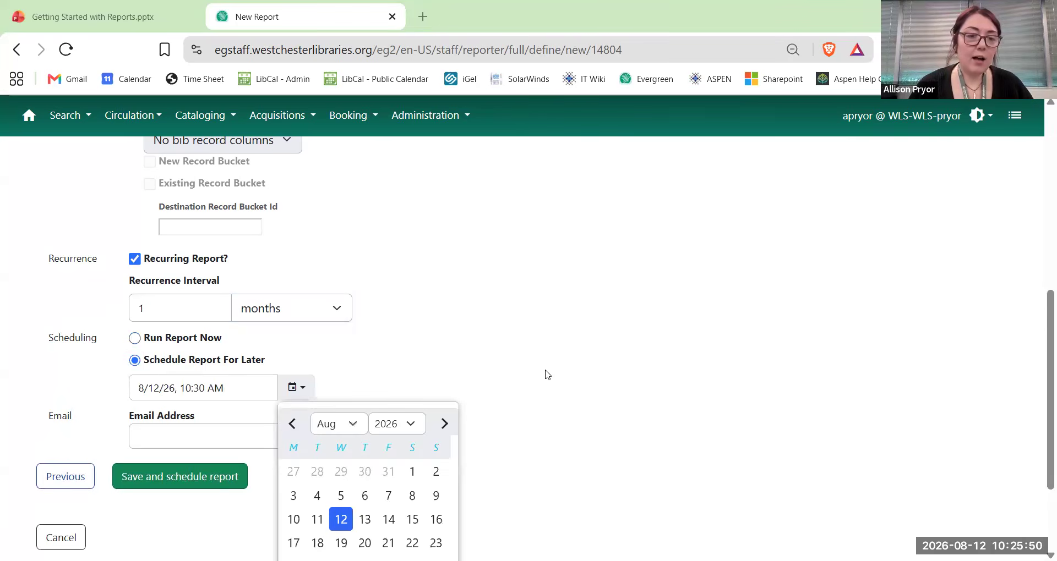
pyautogui.scroll(-2, 548, 374)
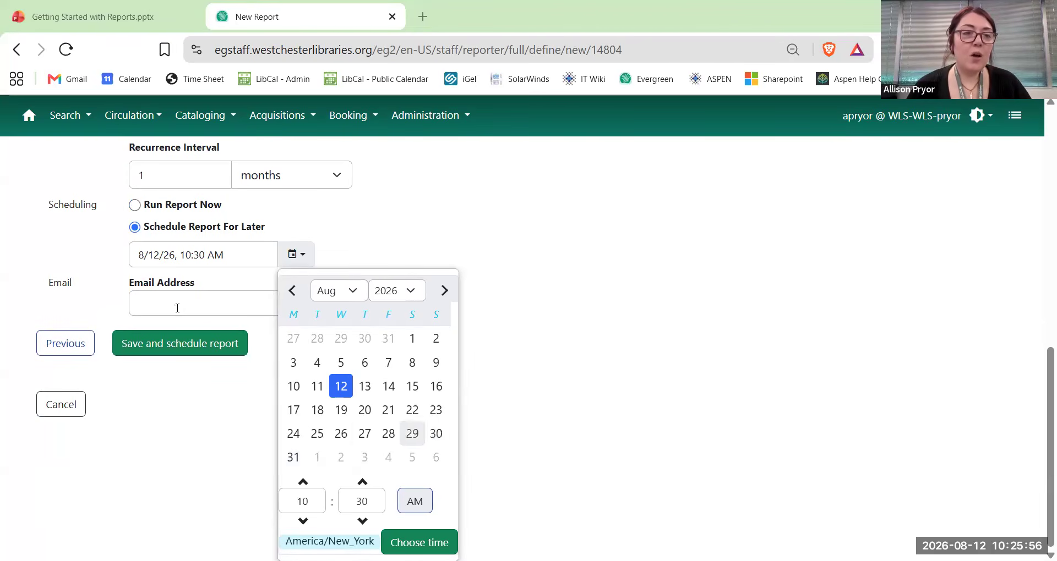
pyautogui.click(440, 438)
pyautogui.click(83, 255)
pyautogui.scroll(2, 84, 255)
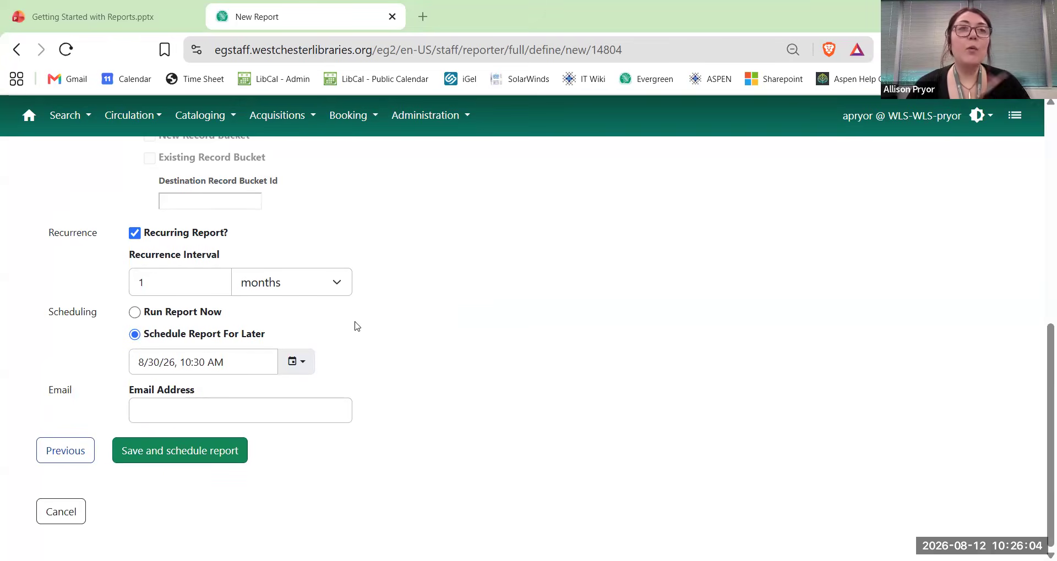
pyautogui.click(228, 365)
pyautogui.scroll(-2, 207, 292)
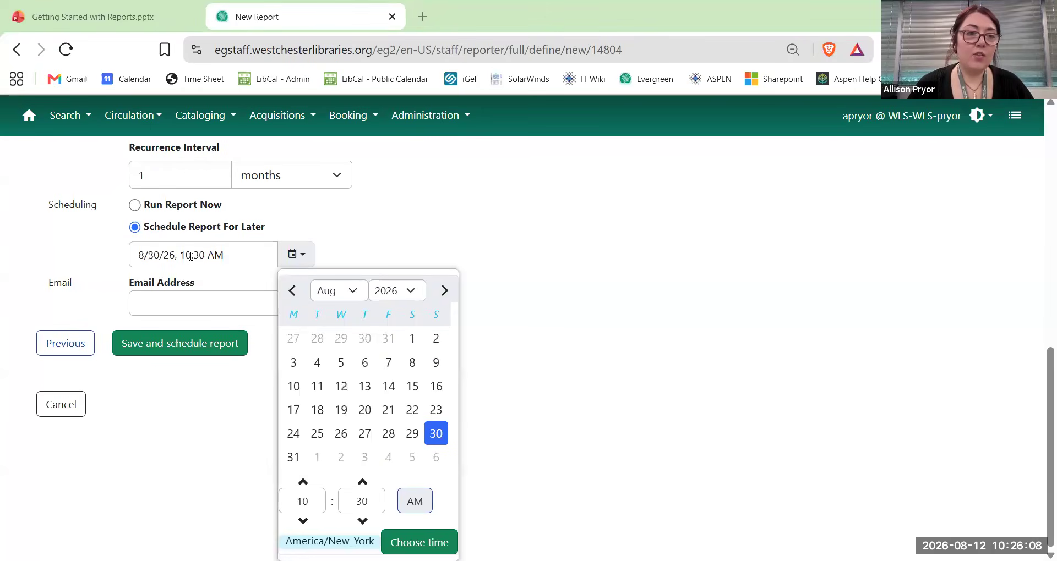
pyautogui.click(85, 265)
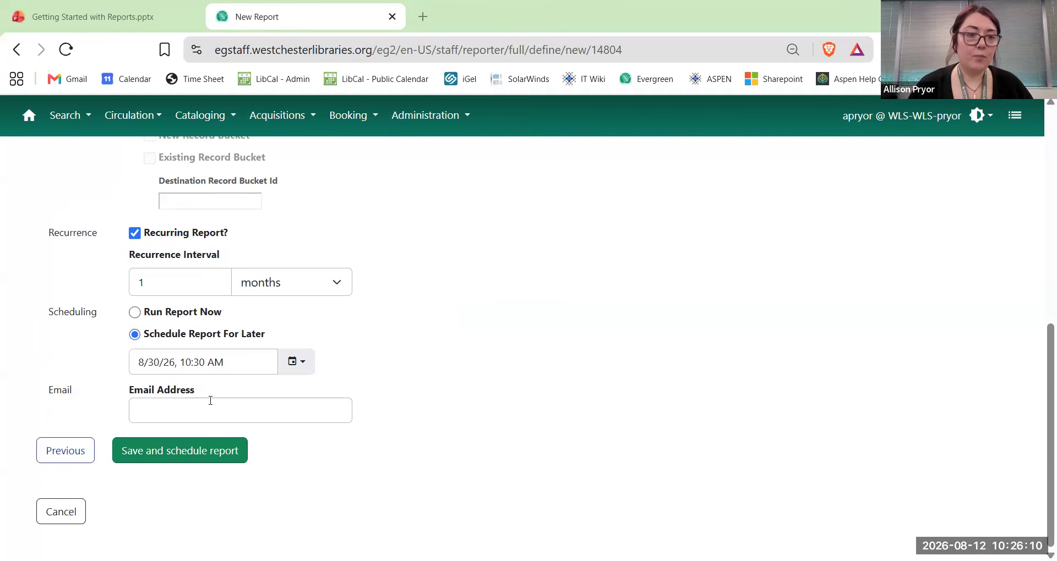
pyautogui.click(170, 398)
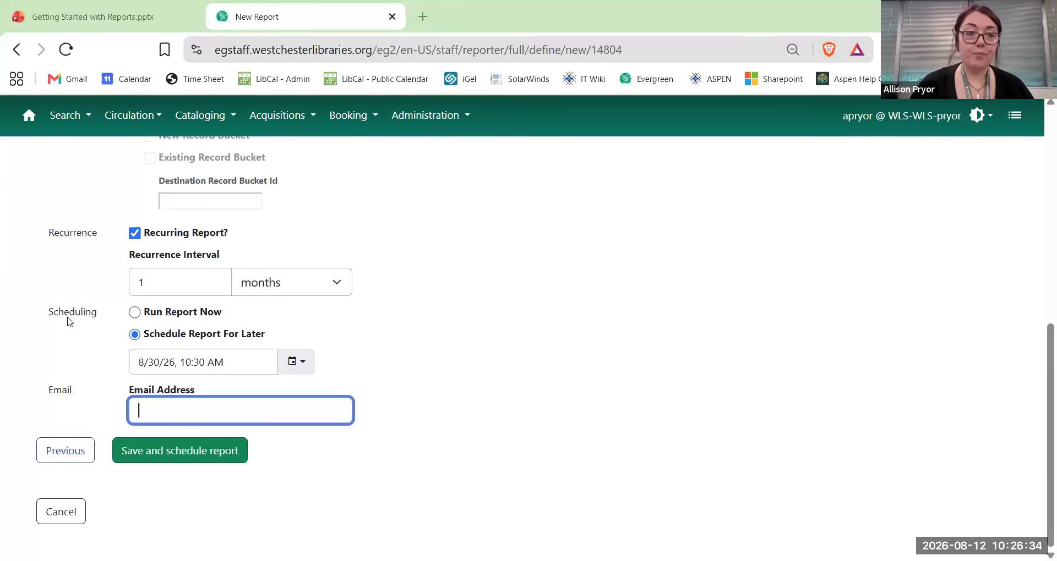
# Turn off recurrence, switch scheduling to Run Report Now, and save and schedule the report.
pyautogui.click(134, 230)
pyautogui.press('space')
pyautogui.press('Tab')
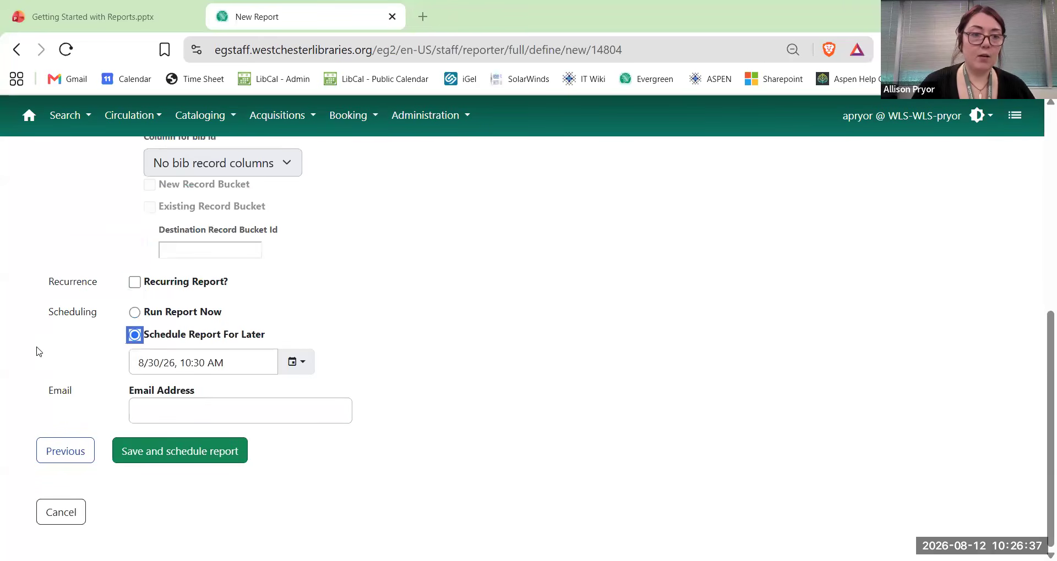
pyautogui.click(132, 312)
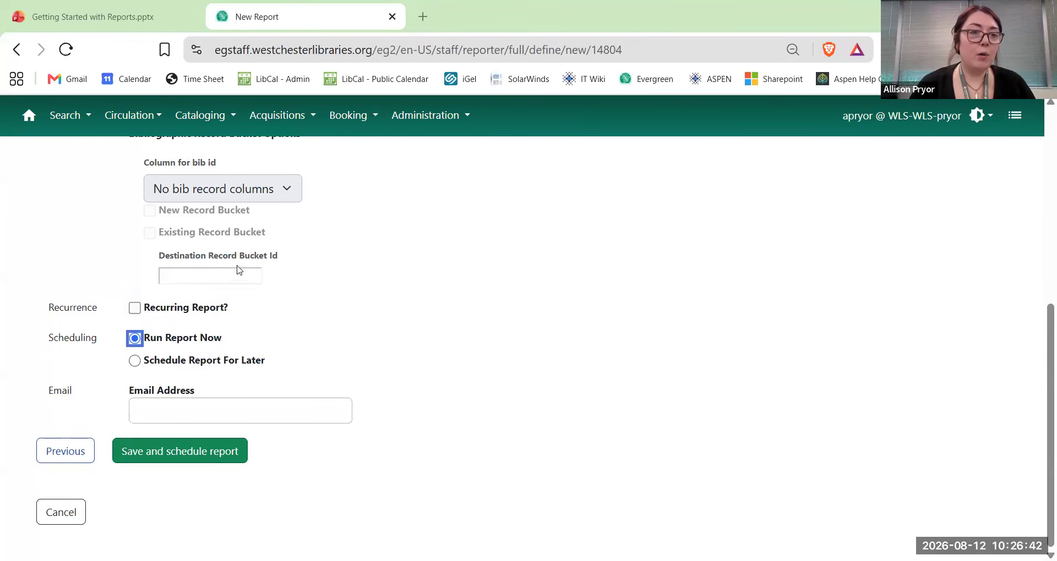
pyautogui.click(158, 451)
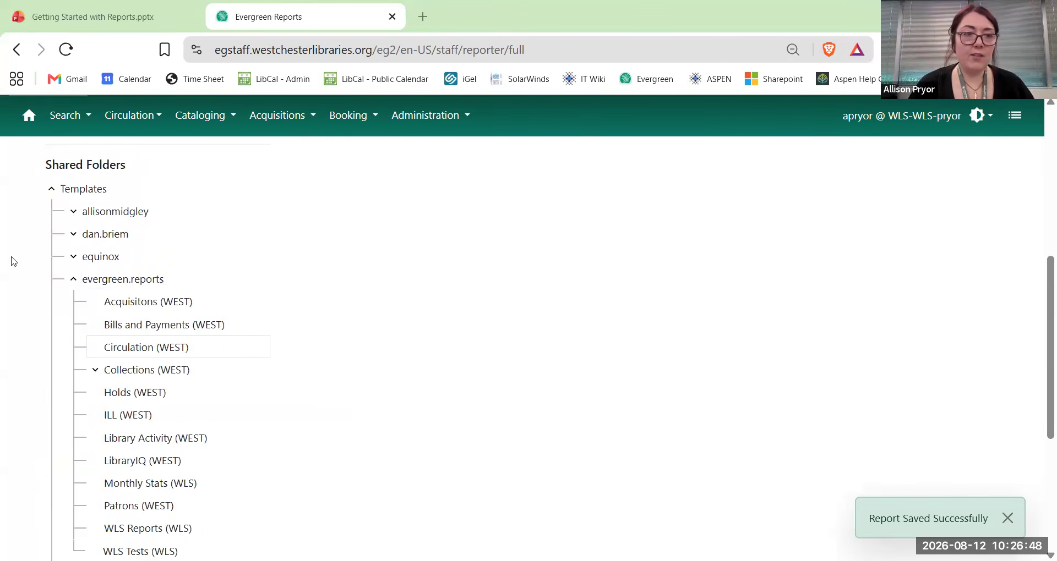
# Collapse the Templates trees under both Shared Folders and My Folders.
pyautogui.click(51, 190)
pyautogui.scroll(3, 68, 236)
pyautogui.click(51, 230)
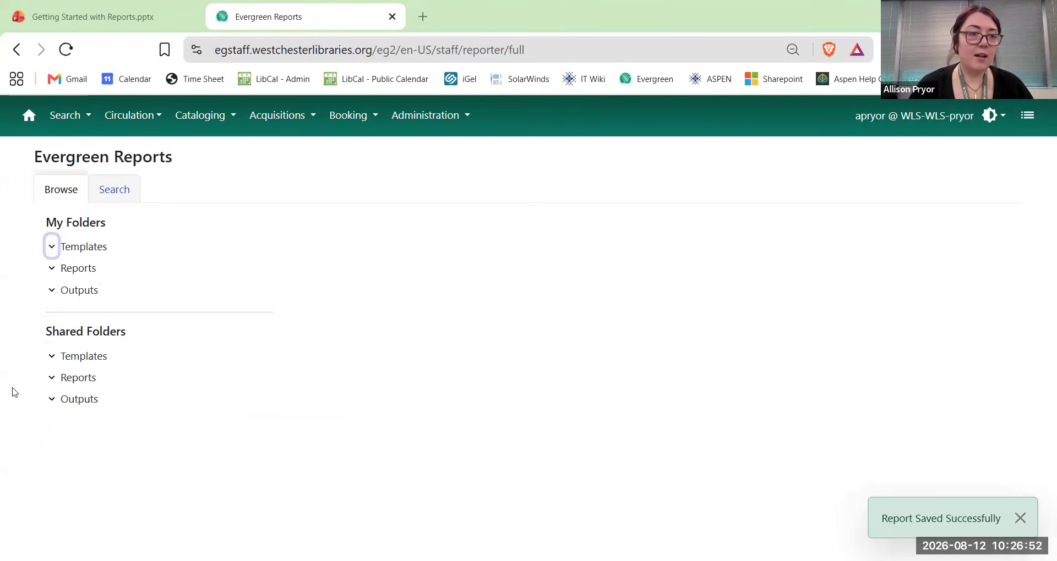
# Expand the Outputs tree under My Folders and open the Training- Circulation output folder.
pyautogui.click(54, 291)
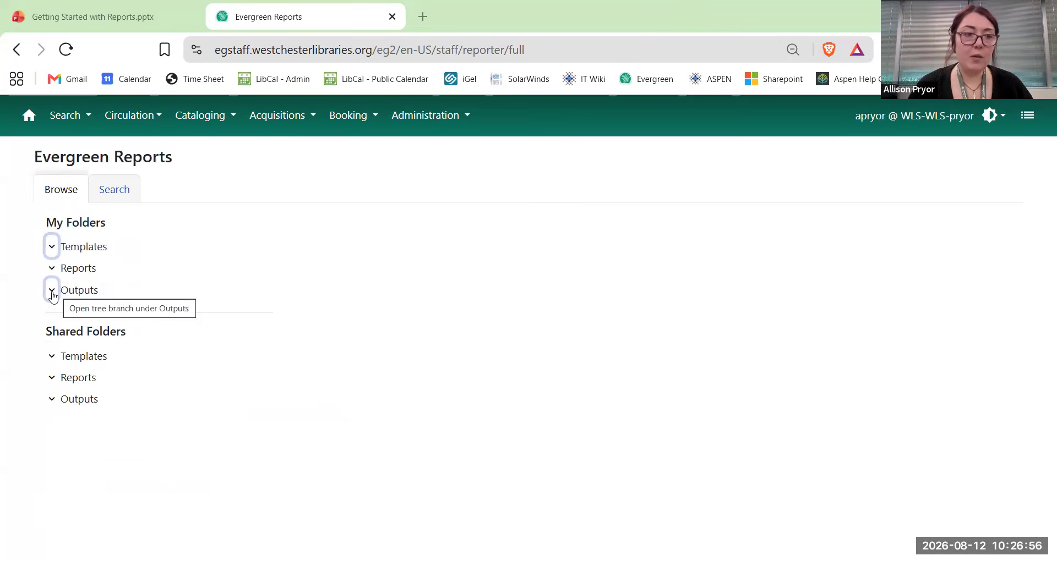
pyautogui.click(52, 292)
pyautogui.scroll(-3, 165, 352)
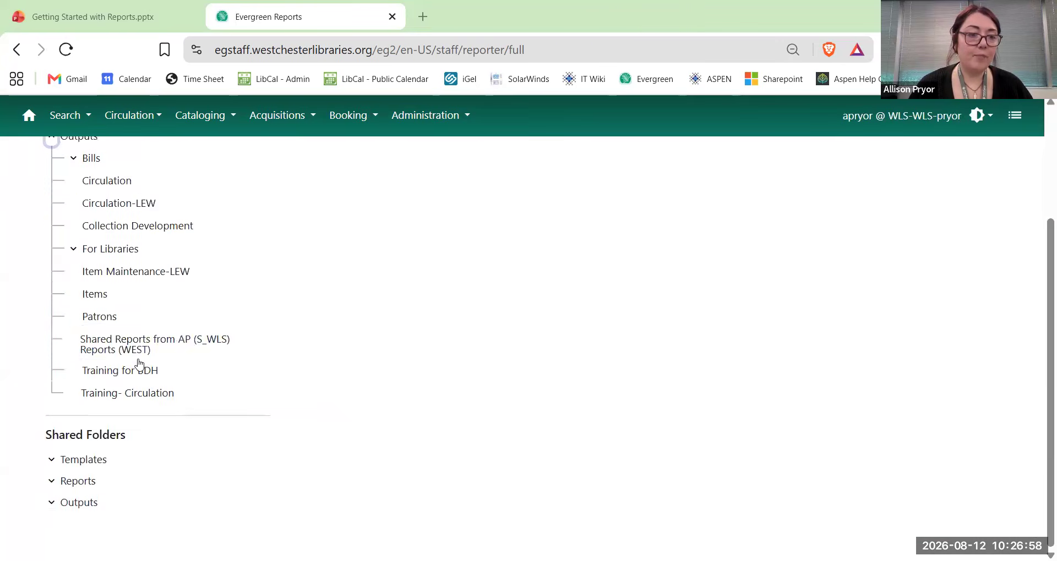
pyautogui.scroll(3, 172, 174)
pyautogui.click(76, 268)
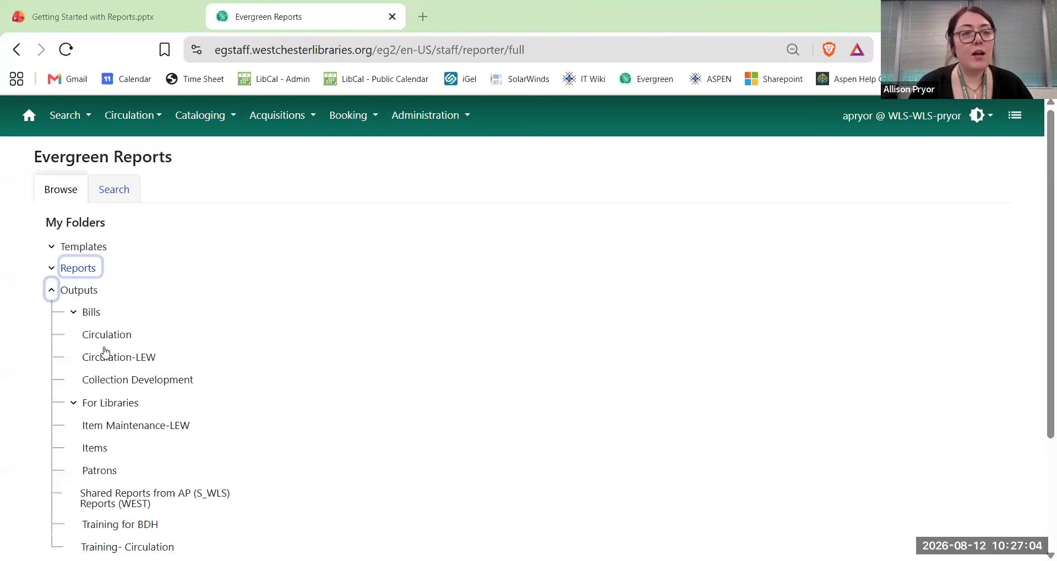
pyautogui.scroll(-3, 121, 358)
pyautogui.click(135, 405)
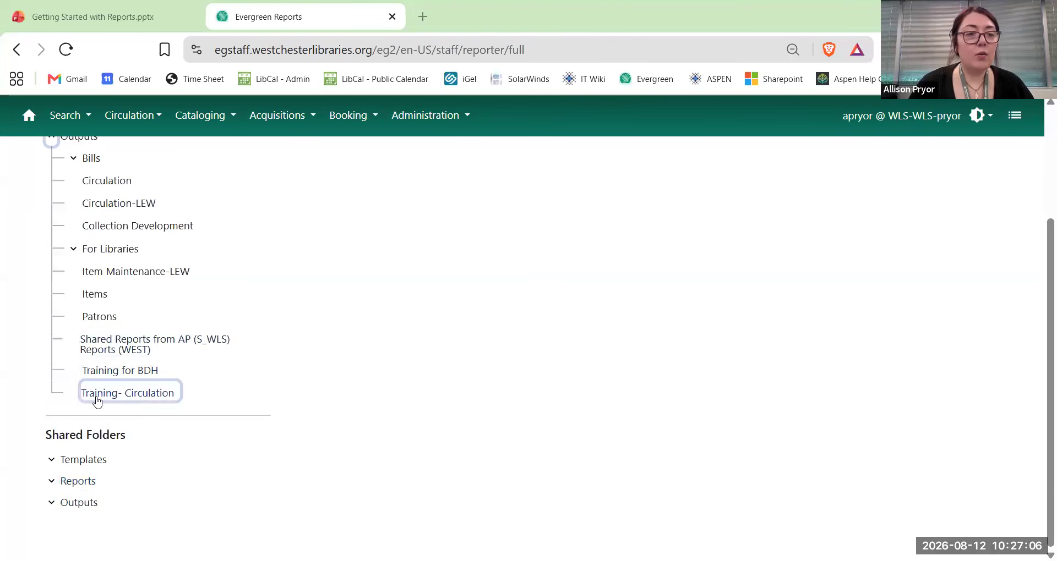
# Refresh the pending and complete output lists of the Training- Circulation folder to check the report's progress.
pyautogui.click(299, 208)
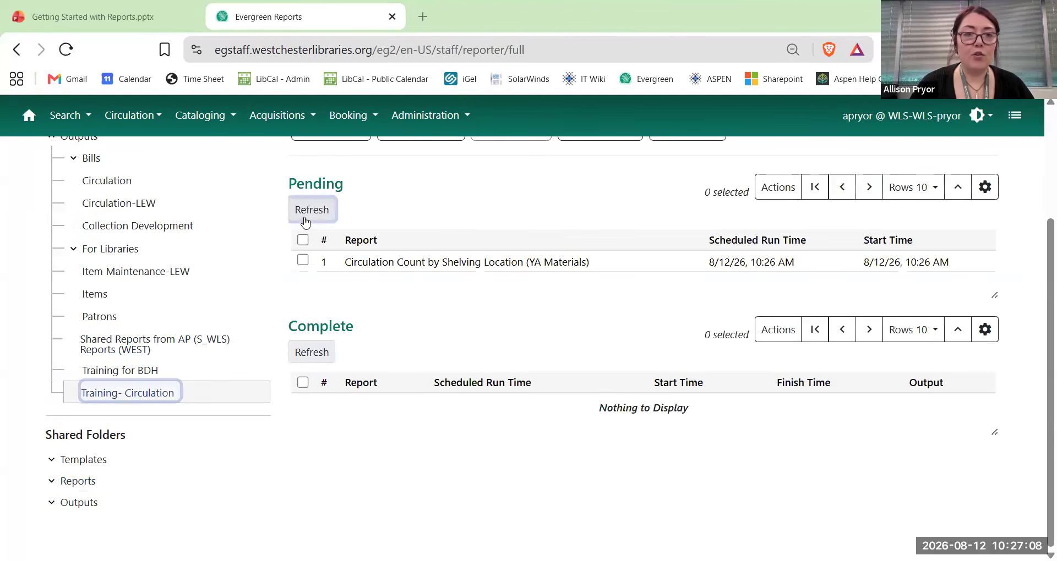
pyautogui.scroll(3, 302, 313)
pyautogui.scroll(-2, 284, 314)
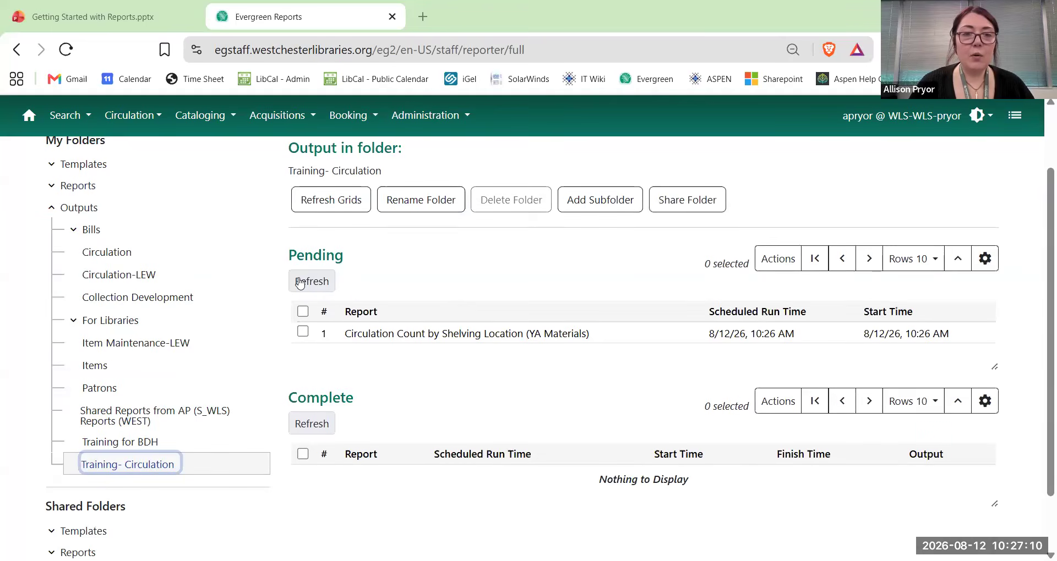
pyautogui.click(323, 270)
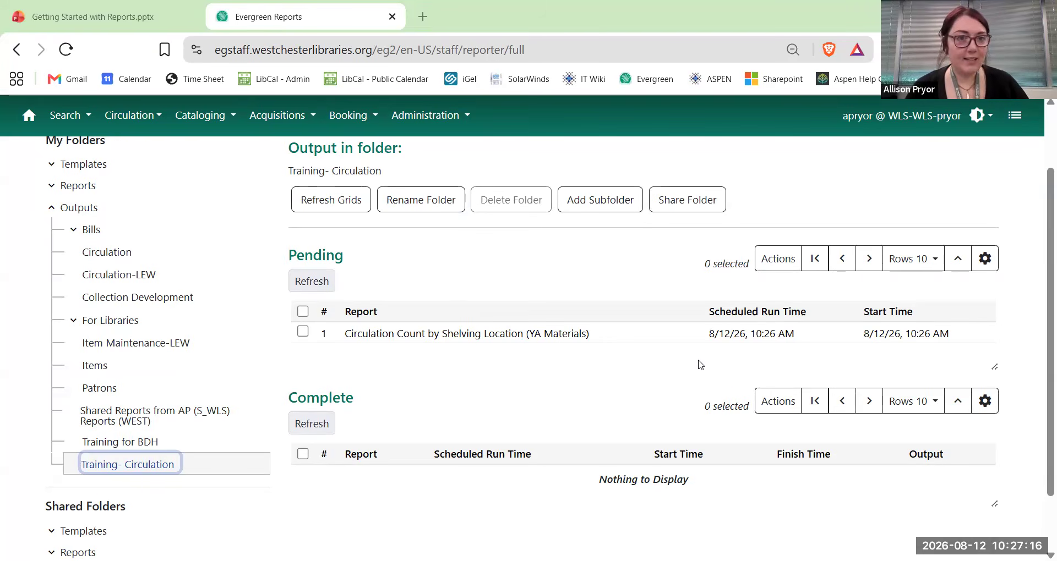
pyautogui.click(324, 205)
pyautogui.click(309, 282)
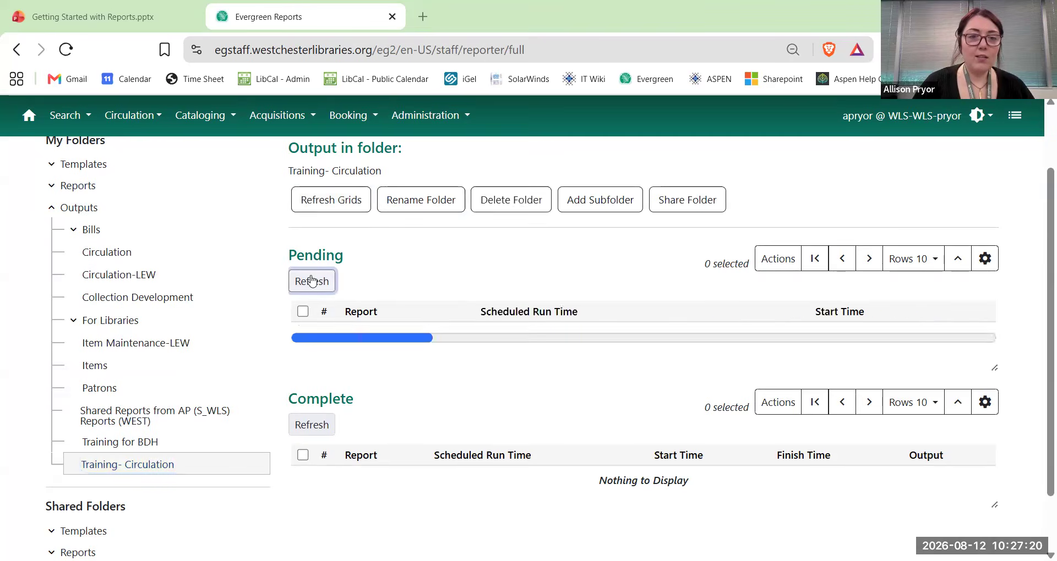
pyautogui.click(319, 203)
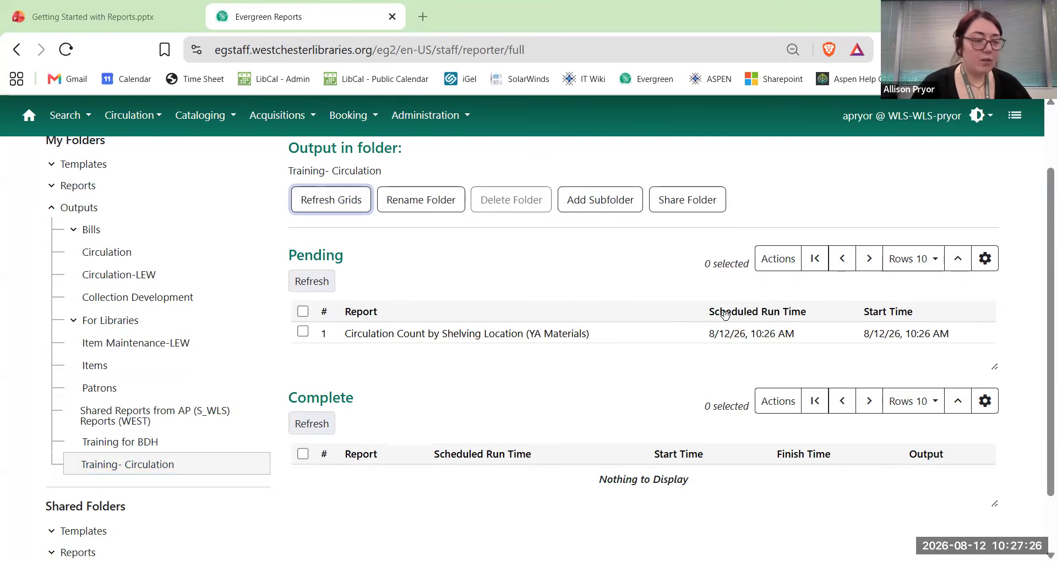
pyautogui.click(436, 508)
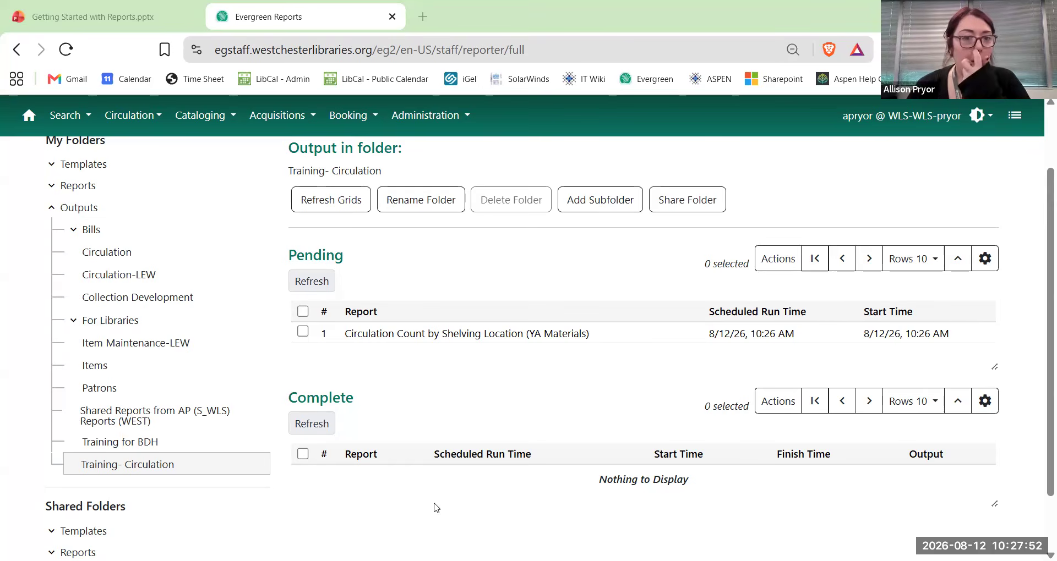
pyautogui.scroll(-1, 605, 309)
pyautogui.click(311, 210)
pyautogui.click(318, 355)
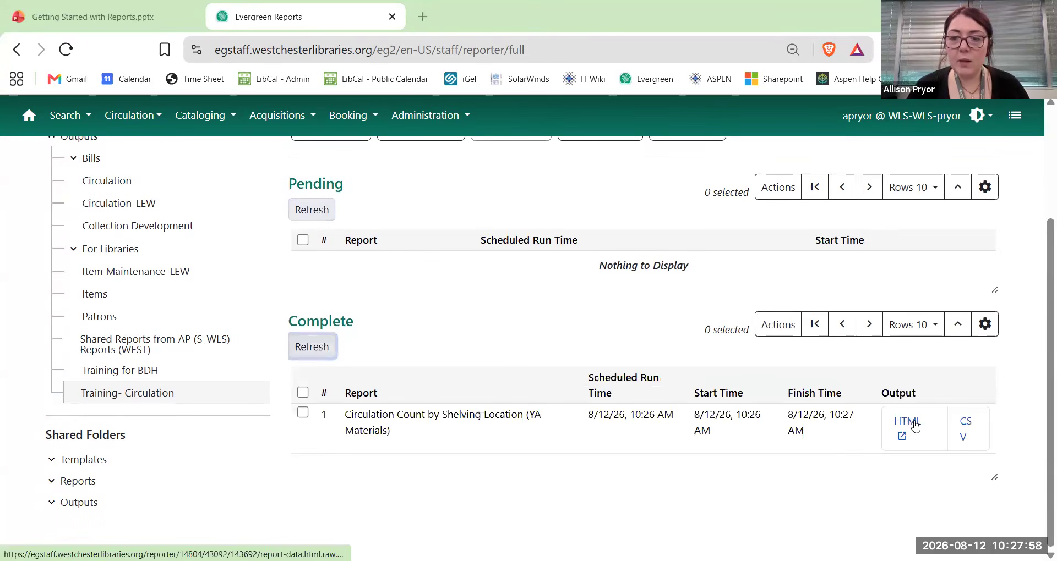
# Open the HTML output of Circulation Count by Shelving Location (YA Materials) and examine its monthly circulation counts.
pyautogui.click(904, 425)
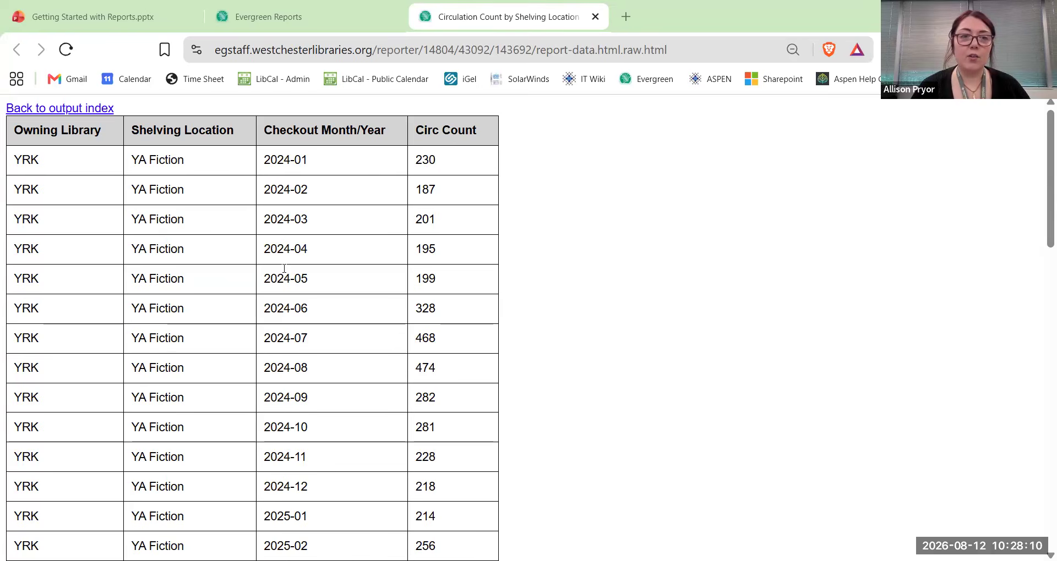
pyautogui.scroll(-5, 302, 274)
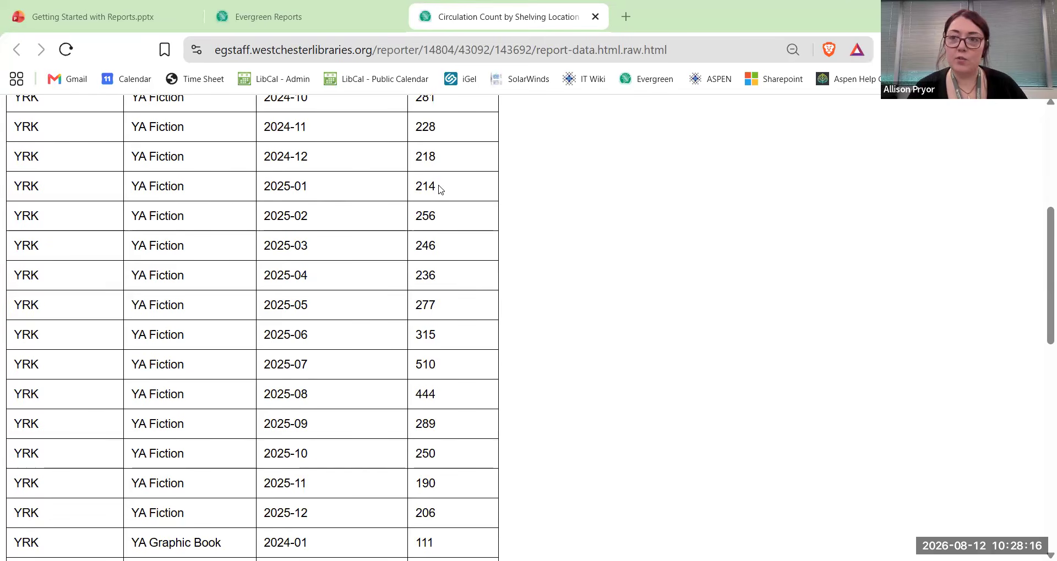
pyautogui.scroll(5, 443, 216)
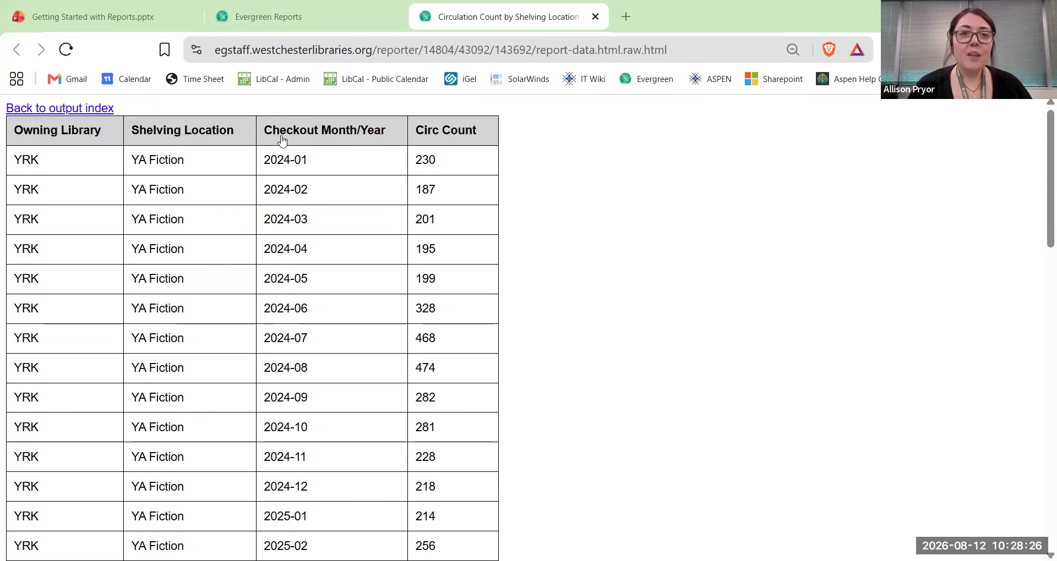
# Return to the Evergreen Reports page and open the Training- Circulation folder among your own templates.
pyautogui.click(268, 17)
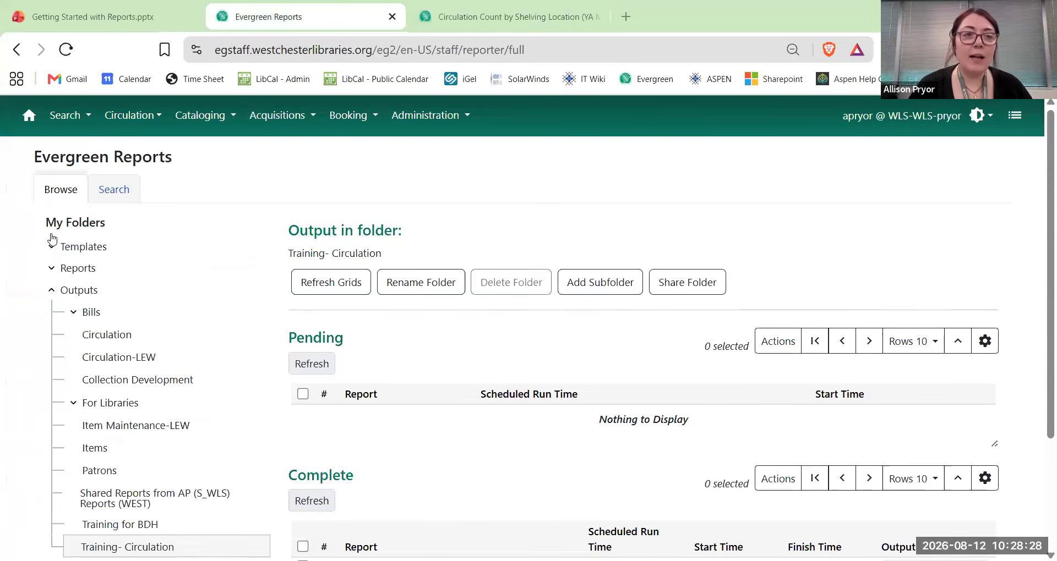
pyautogui.click(51, 246)
pyautogui.click(94, 450)
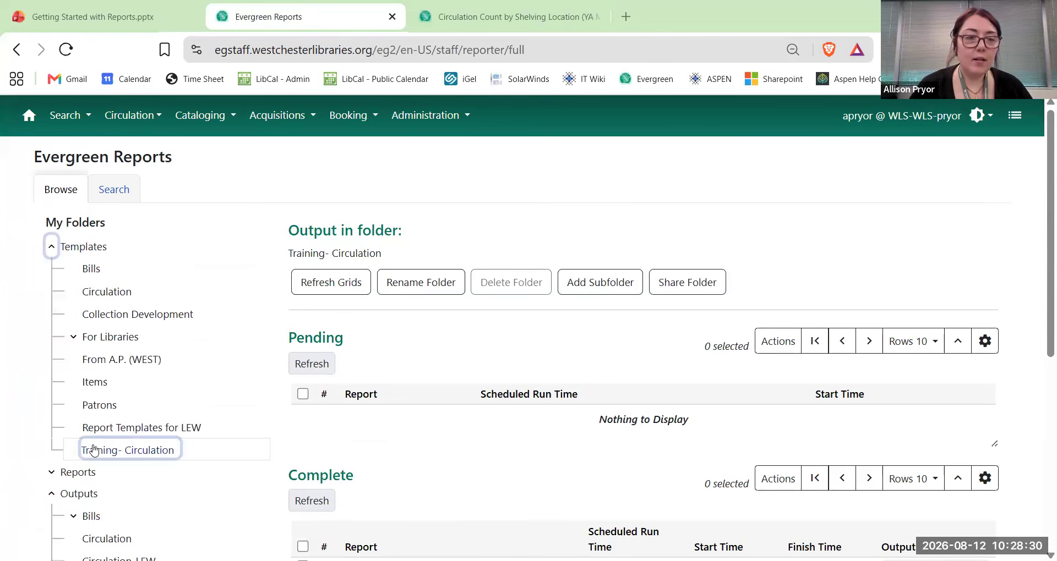
# Clone the Circulation Count by Shelving Location (YA Materials) template and open the clone's filter fields.
pyautogui.click(302, 366)
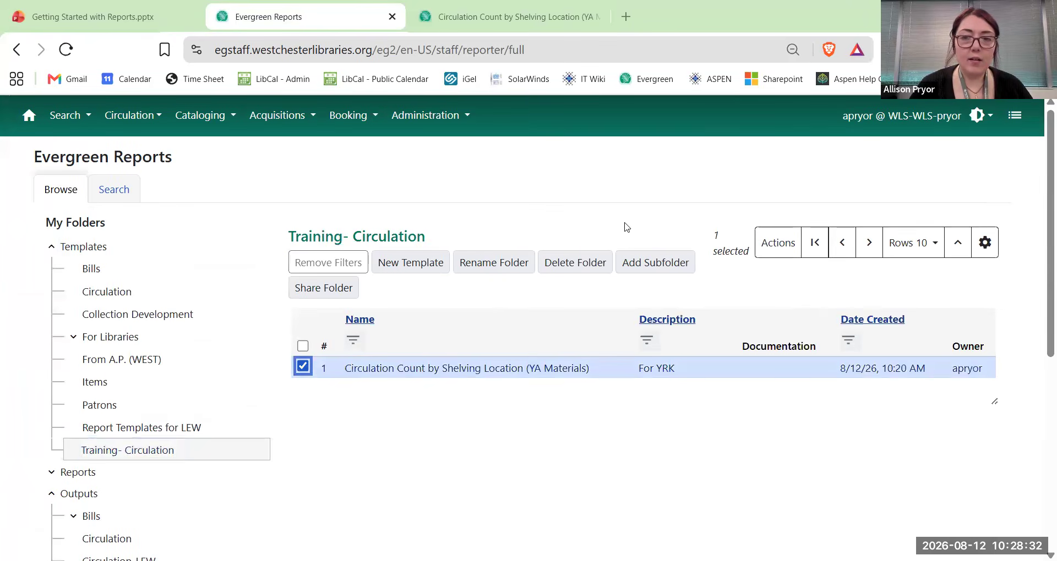
pyautogui.click(760, 238)
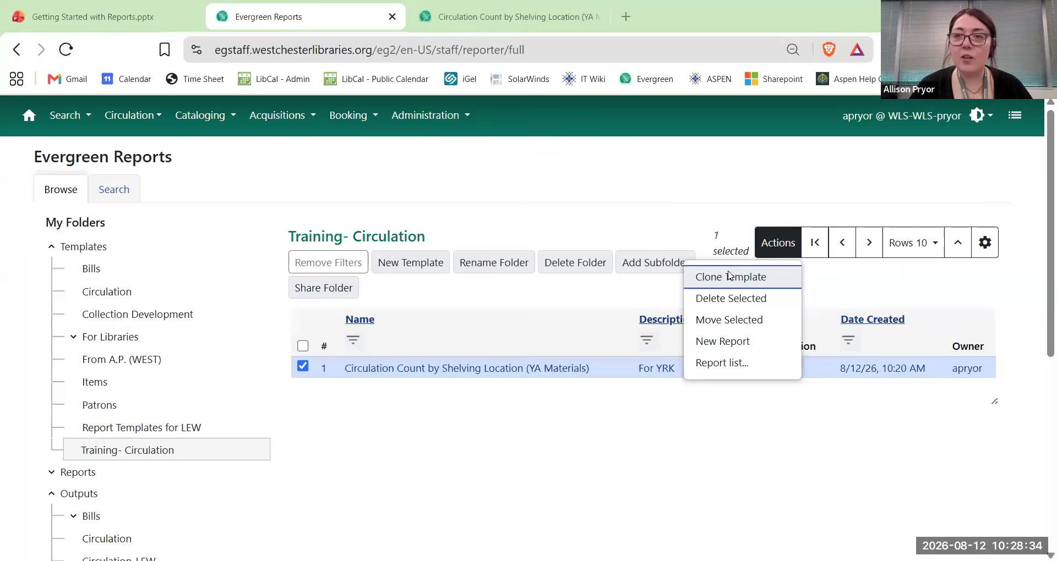
pyautogui.click(728, 275)
pyautogui.scroll(-10, 402, 309)
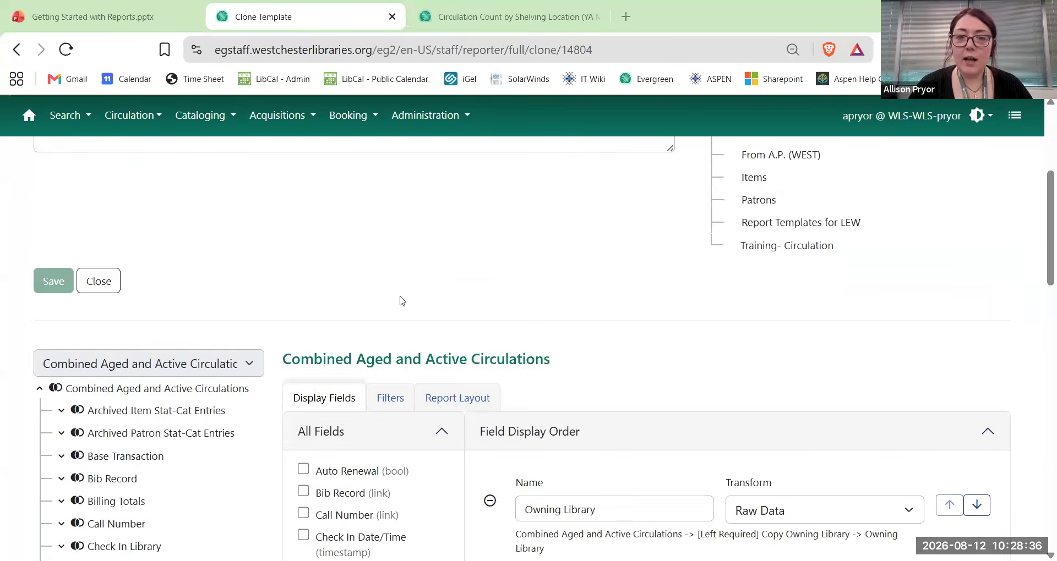
pyautogui.scroll(3, 647, 324)
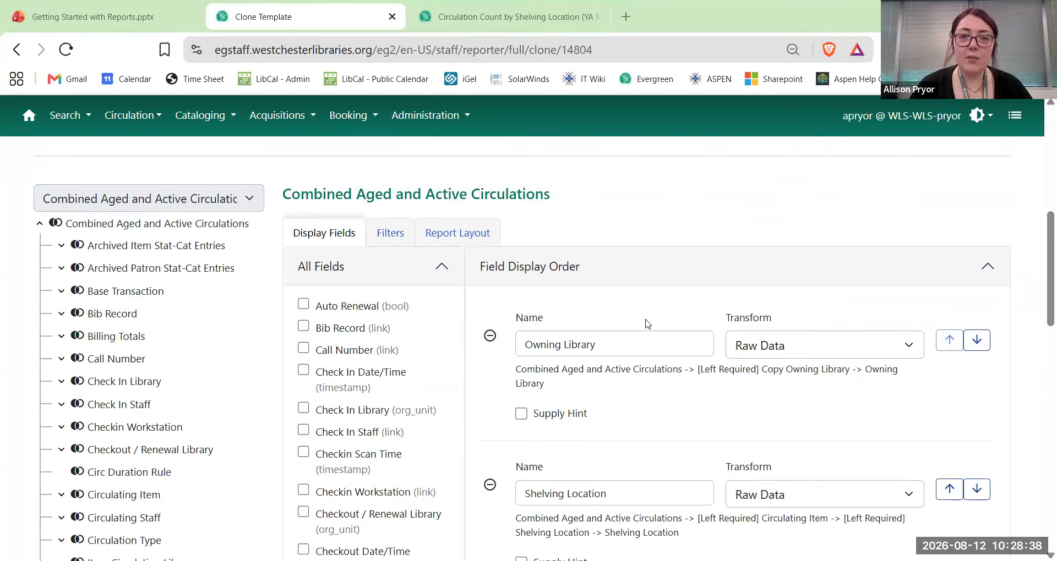
pyautogui.scroll(-4, 670, 335)
pyautogui.scroll(3, 380, 158)
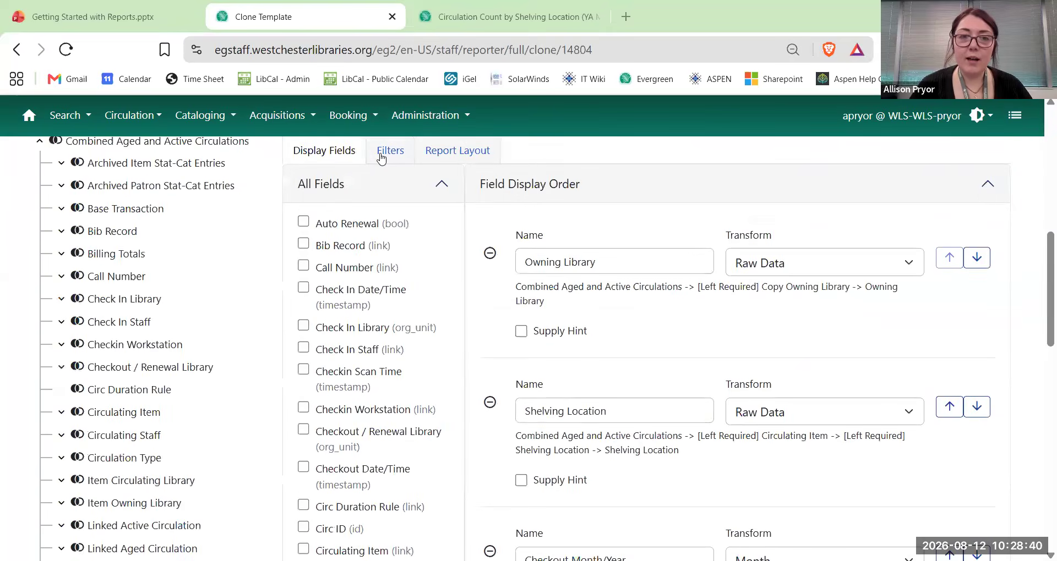
pyautogui.click(380, 158)
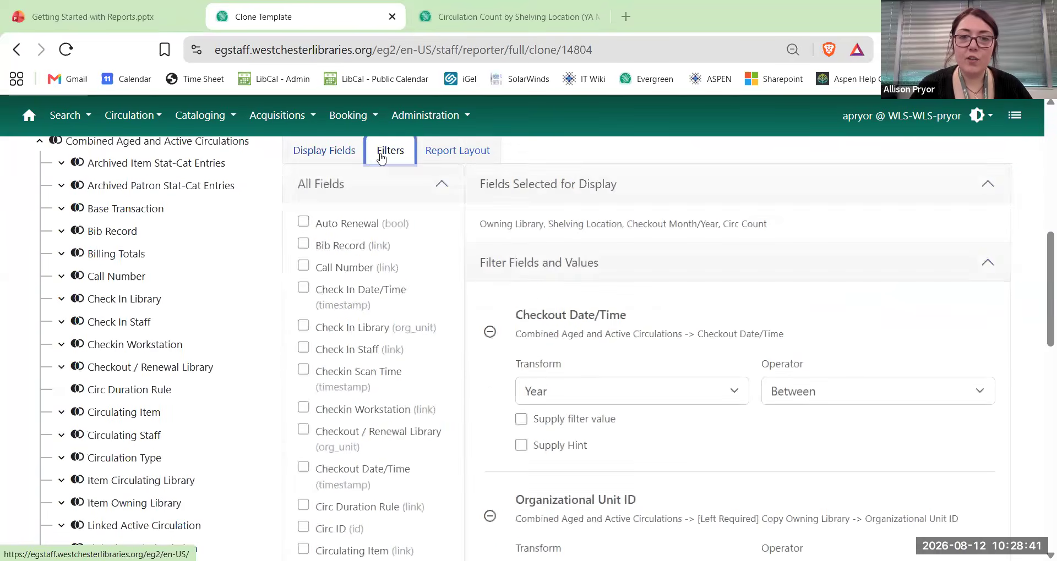
# Set the transform of the Checkout Date/Time filter to Month.
pyautogui.click(682, 398)
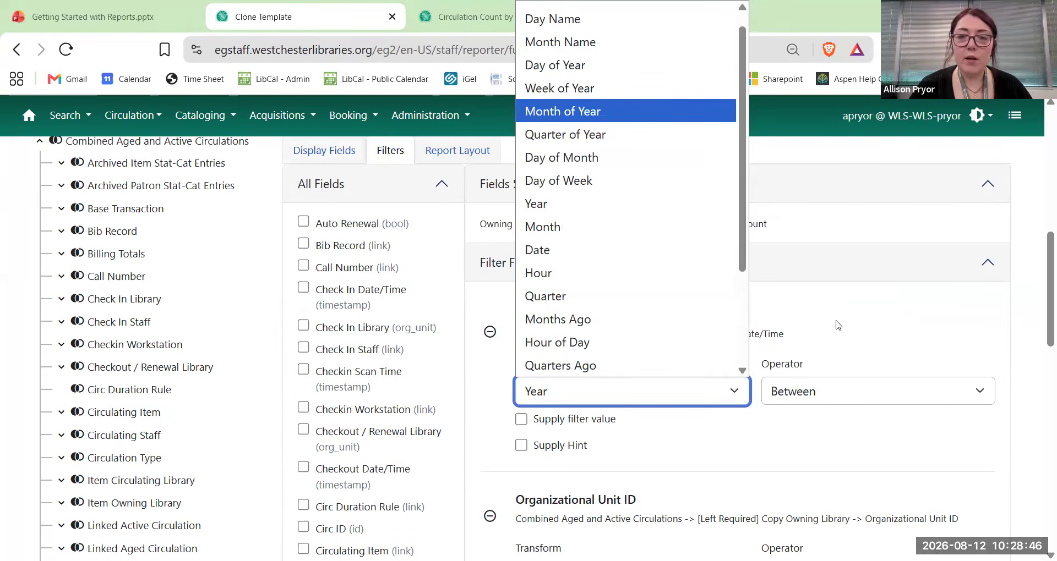
pyautogui.click(604, 119)
pyautogui.click(595, 405)
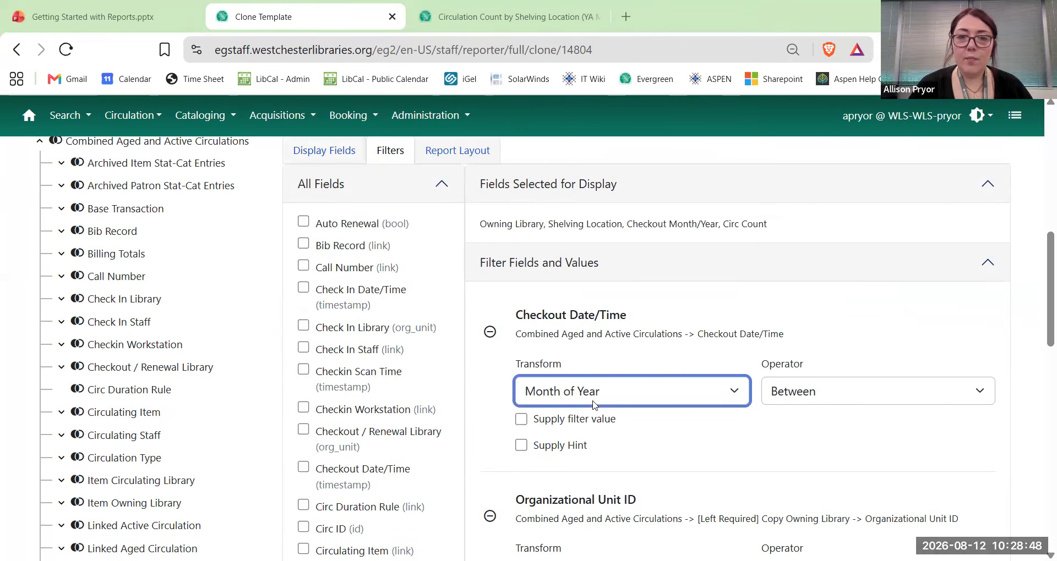
pyautogui.click(604, 227)
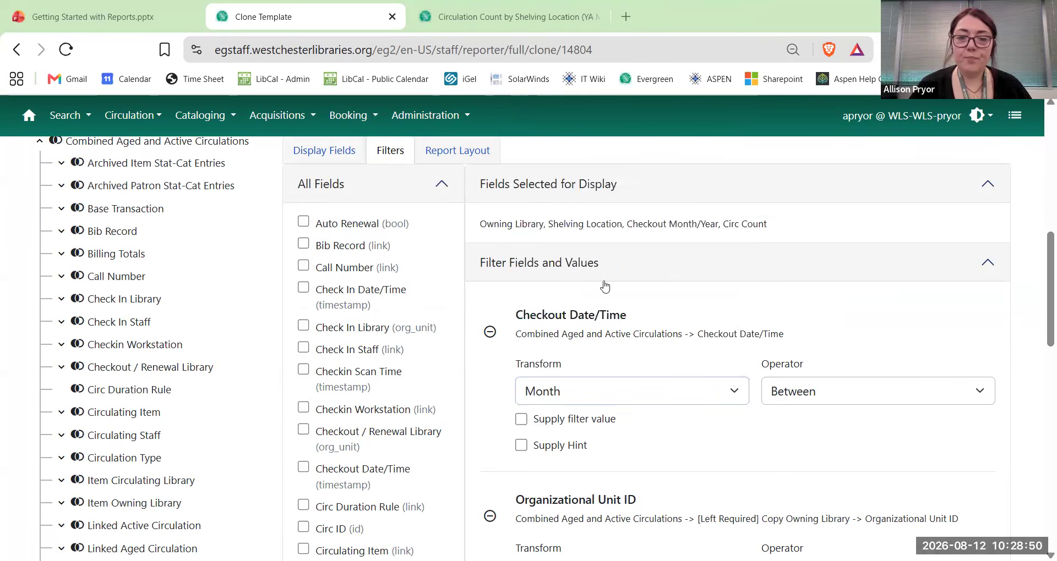
pyautogui.scroll(-6, 757, 376)
pyautogui.scroll(6, 758, 377)
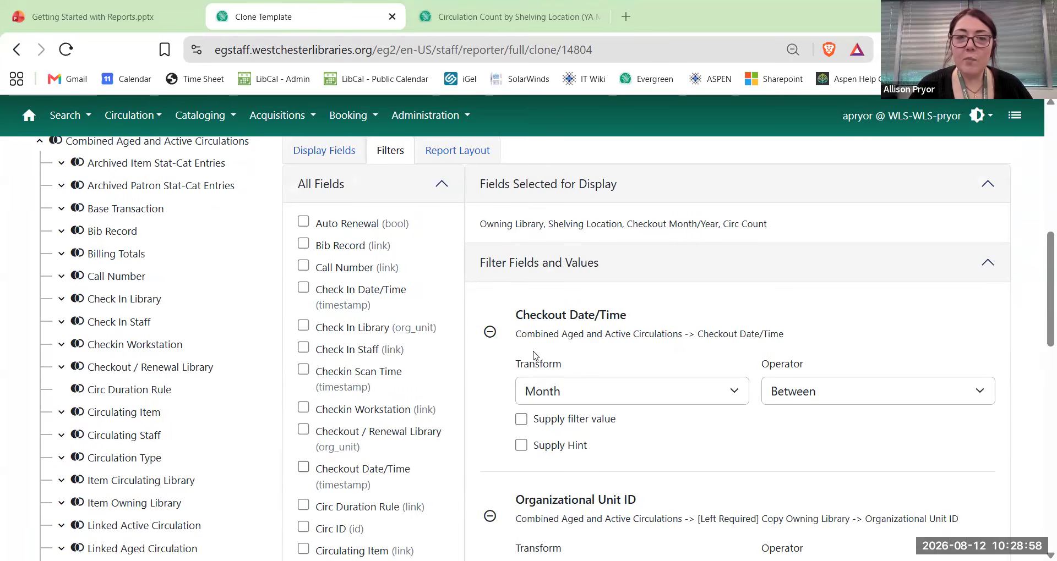
# Set the Checkout Date/Time filter to Equals with a supplied relative time value of 1 month ago.
pyautogui.click(521, 420)
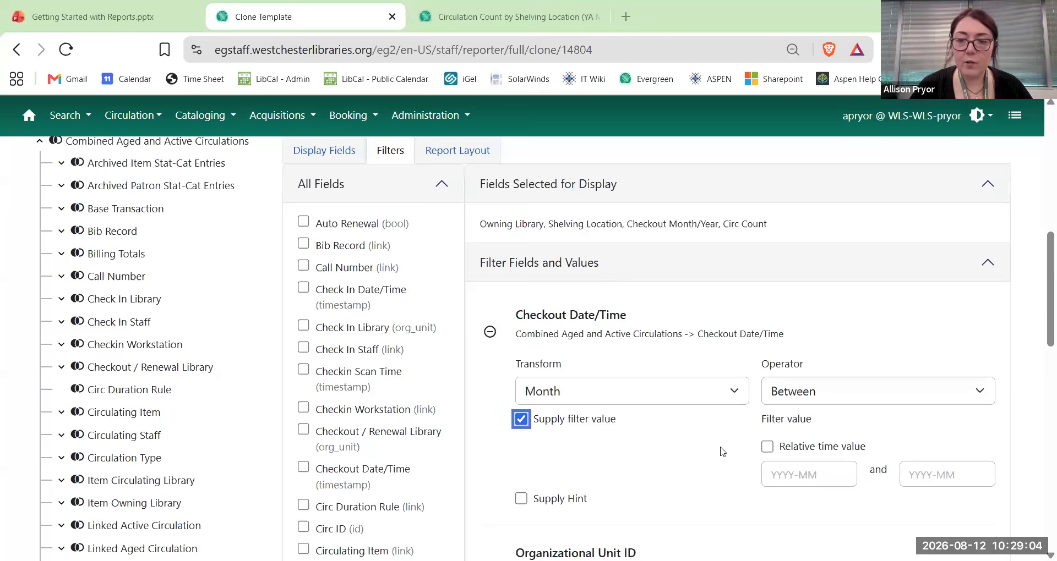
pyautogui.click(767, 447)
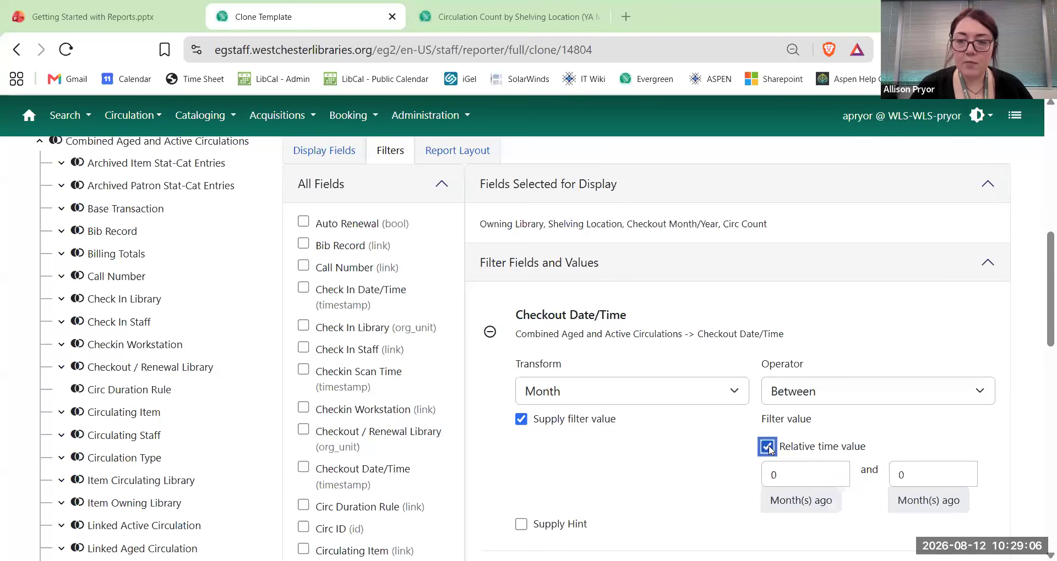
pyautogui.click(771, 473)
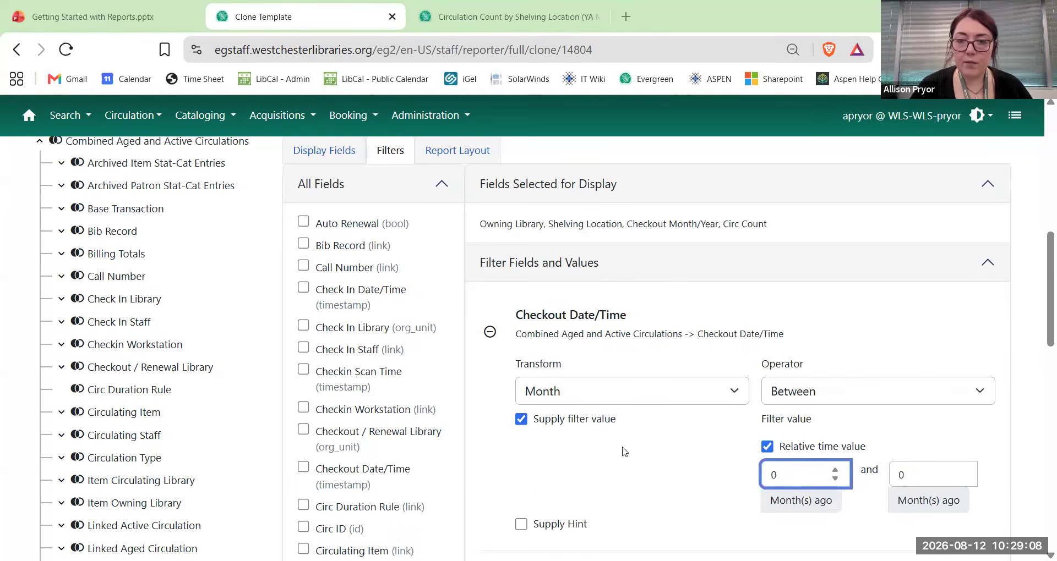
pyautogui.click(805, 400)
pyautogui.click(527, 420)
pyautogui.click(521, 419)
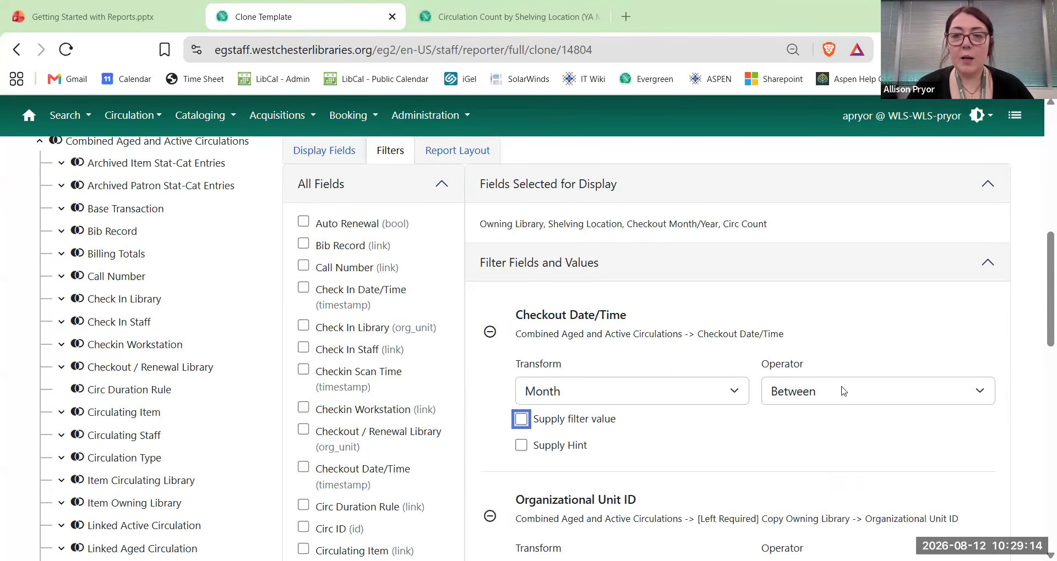
pyautogui.click(822, 400)
pyautogui.click(787, 63)
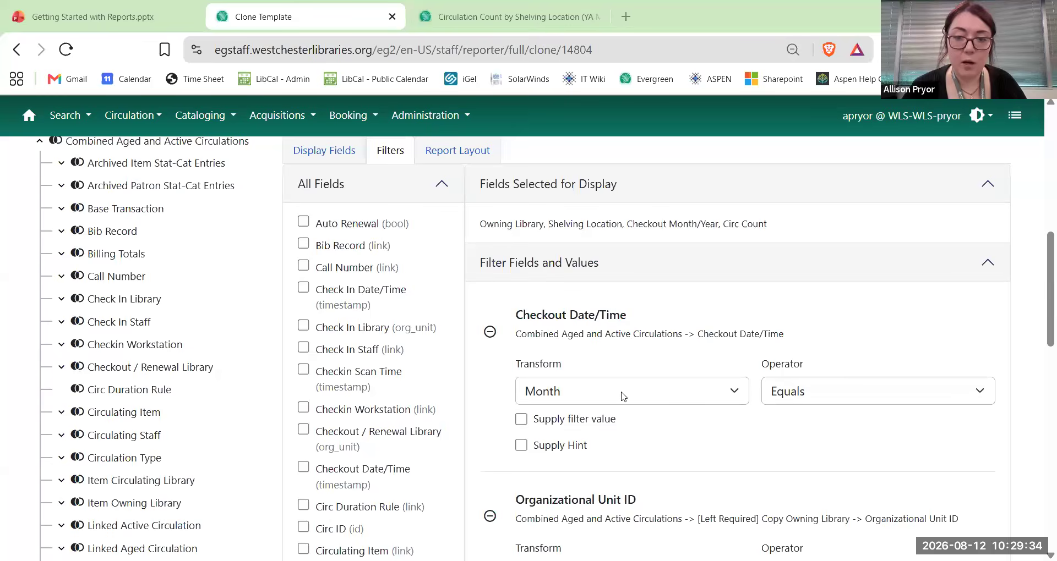
pyautogui.click(521, 420)
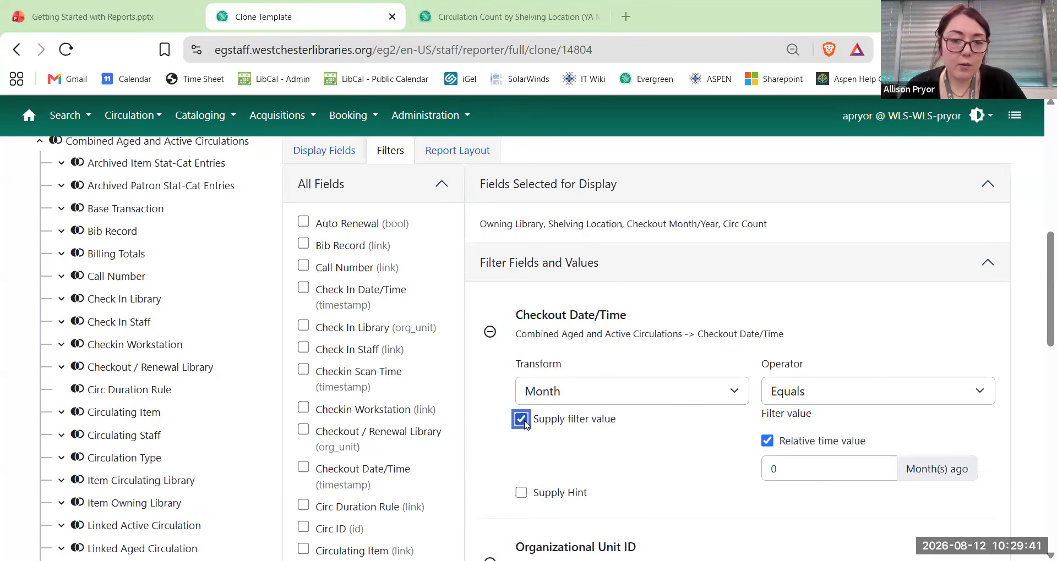
pyautogui.click(790, 467)
pyautogui.press('BackSpace')
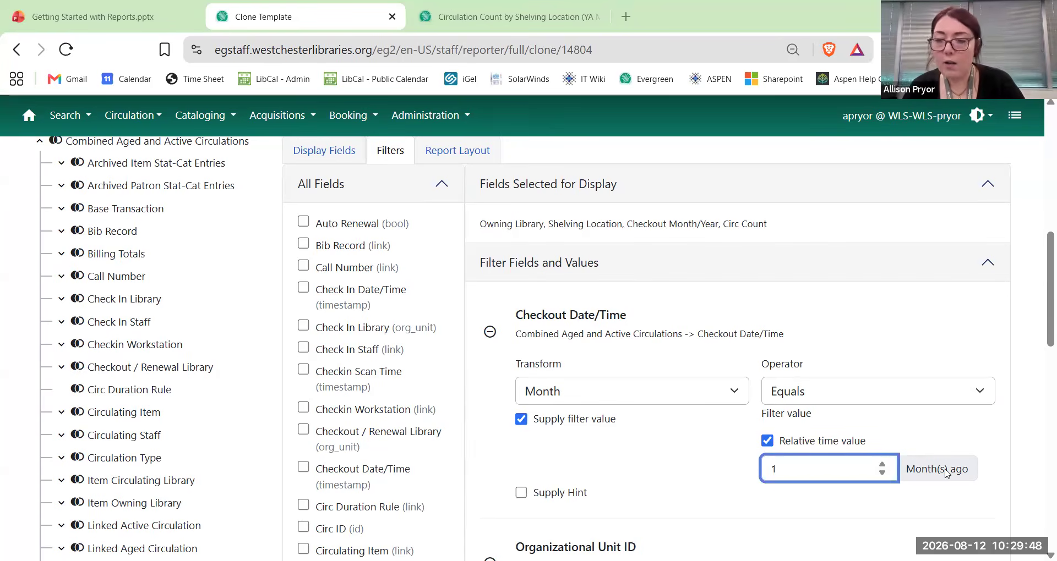
pyautogui.click(665, 443)
# Add "Monthly" to the start of the cloned template's name and save it in the Training- Circulation folder.
pyautogui.scroll(10, 682, 440)
pyautogui.scroll(1, 685, 433)
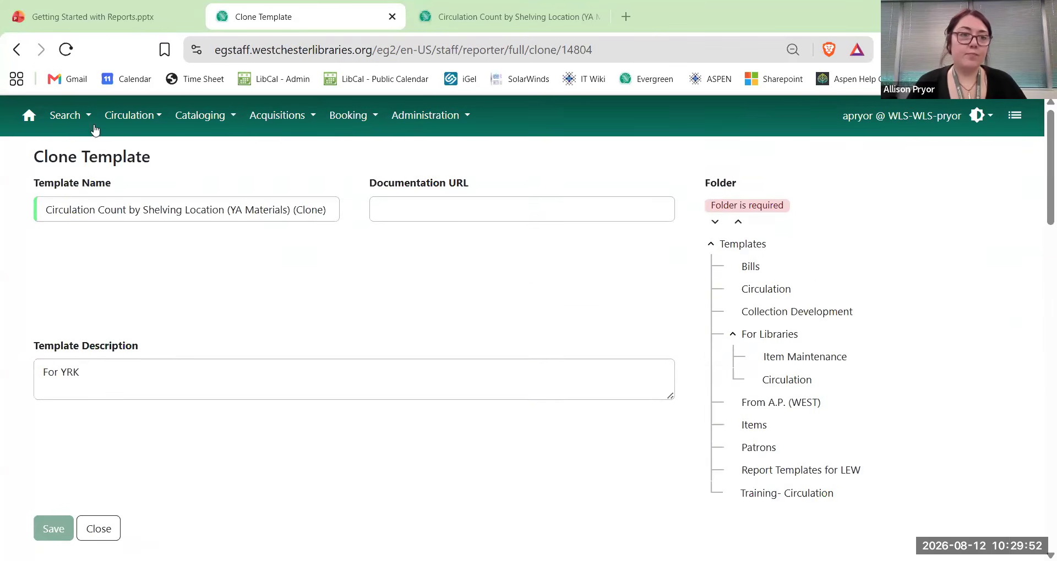
pyautogui.click(45, 209)
pyautogui.write('Mont')
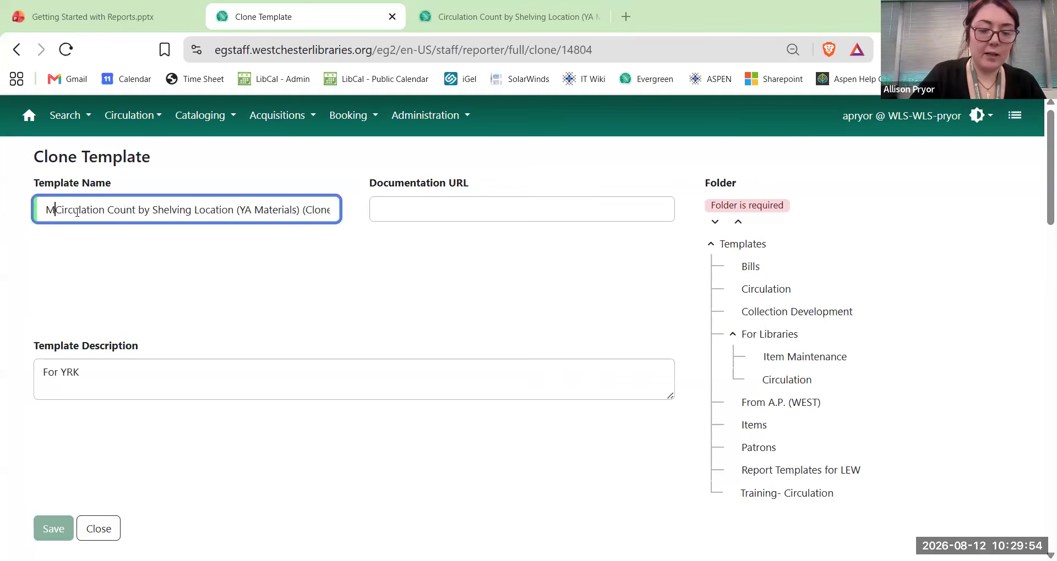
pyautogui.write('hly')
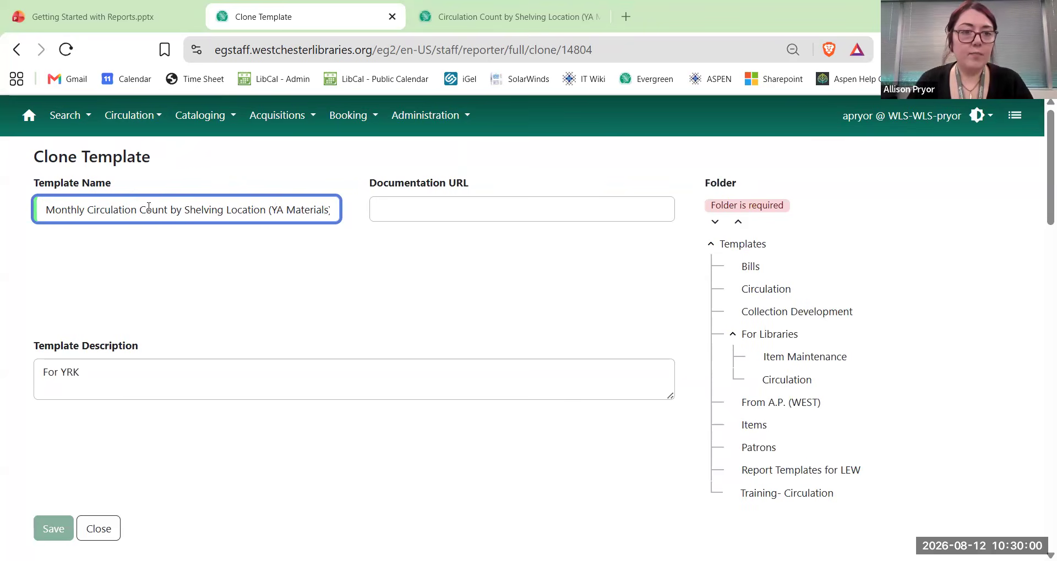
pyautogui.press('Right')
pyautogui.press('Right')
pyautogui.press('Right')
pyautogui.press('Right')
pyautogui.press('Right')
pyautogui.press('Right')
pyautogui.press('Right')
pyautogui.press('Right')
pyautogui.press('Right')
pyautogui.press('Right')
pyautogui.press('Right')
pyautogui.press('Right')
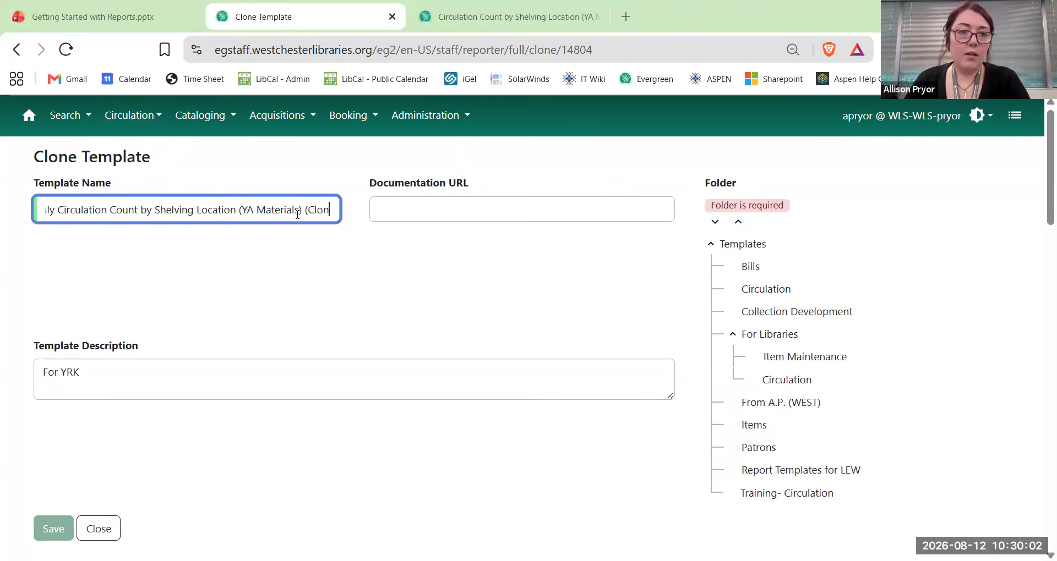
pyautogui.moveTo(299, 210)
pyautogui.mouseDown()
pyautogui.moveTo(339, 213)
pyautogui.moveTo(384, 258)
pyautogui.mouseUp()
pyautogui.press('Right')
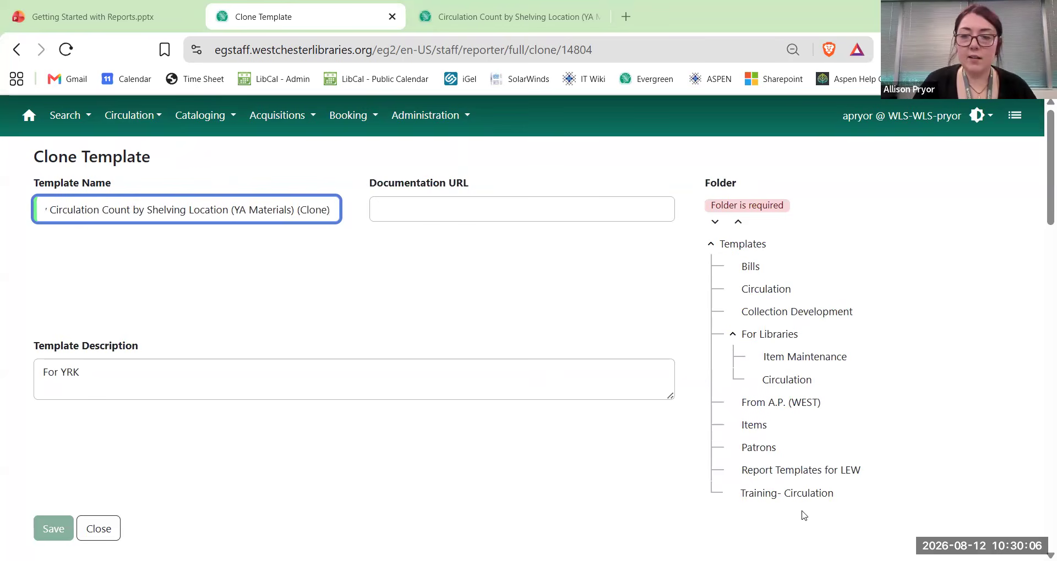
pyautogui.click(792, 495)
pyautogui.click(44, 330)
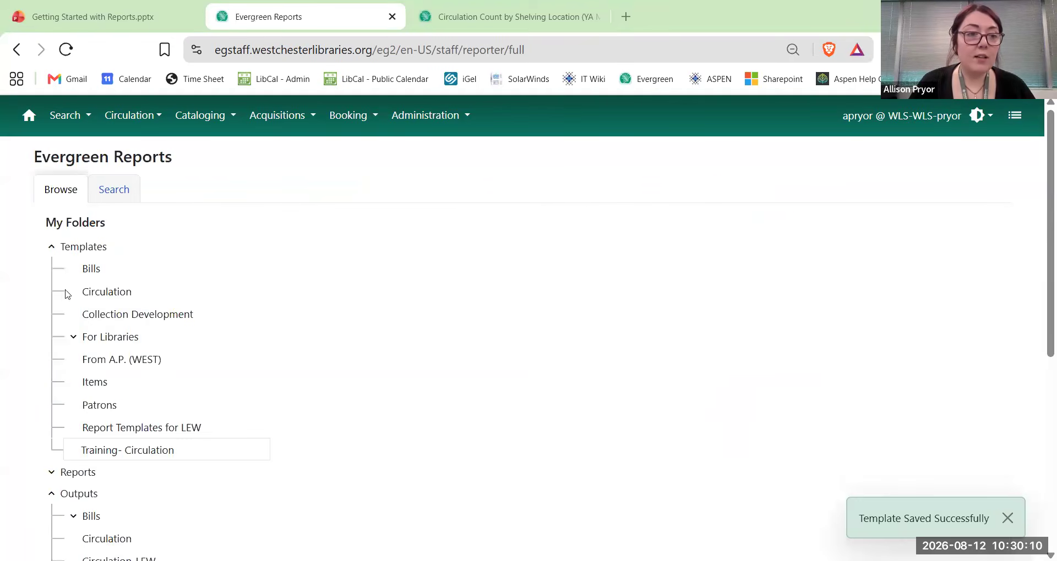
# Open the Training- Circulation templates folder and create a new report from the Monthly Circulation Count by Shelving Location (YA Materials) (Clone) template.
pyautogui.click(90, 448)
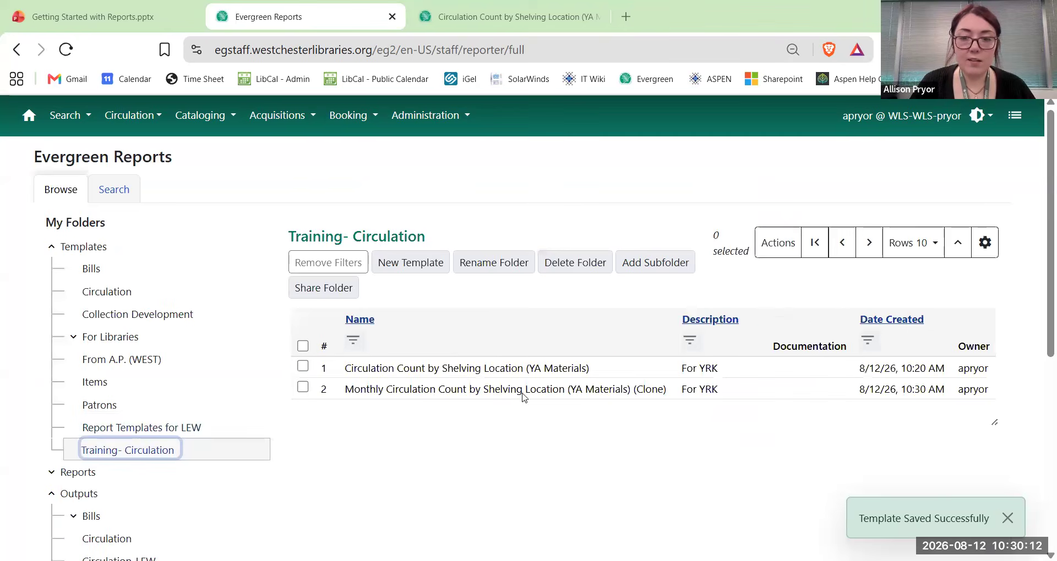
pyautogui.click(302, 388)
pyautogui.click(775, 243)
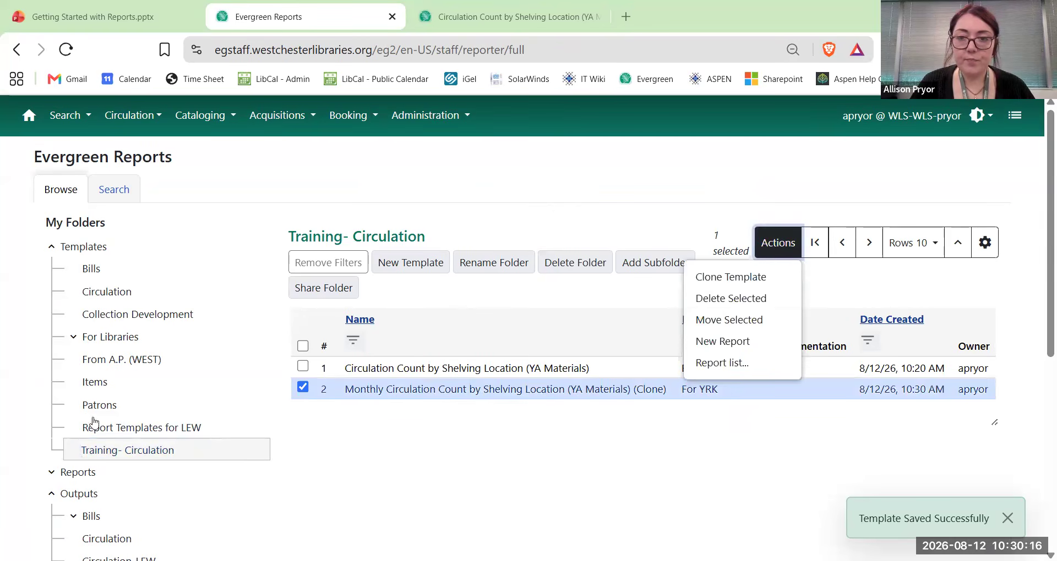
pyautogui.click(733, 344)
# Select John C. Hart Memorial Library under John C Hart as the Organizational Unit ID filter value.
pyautogui.scroll(-5, 642, 378)
pyautogui.scroll(-8, 642, 378)
pyautogui.scroll(-2, 640, 372)
pyautogui.scroll(7, 638, 372)
pyautogui.scroll(-1, 594, 443)
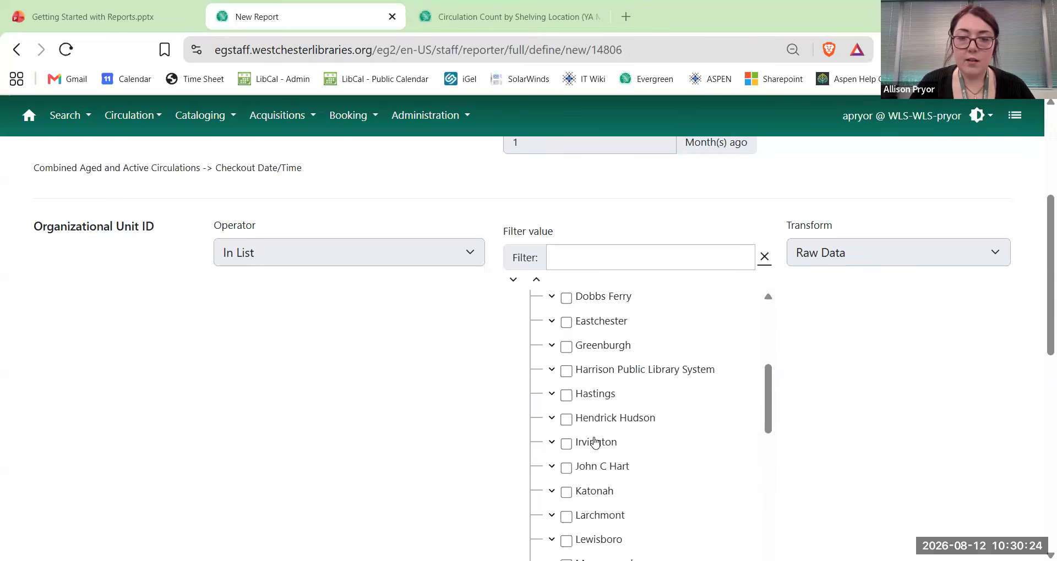
pyautogui.click(551, 466)
pyautogui.click(587, 492)
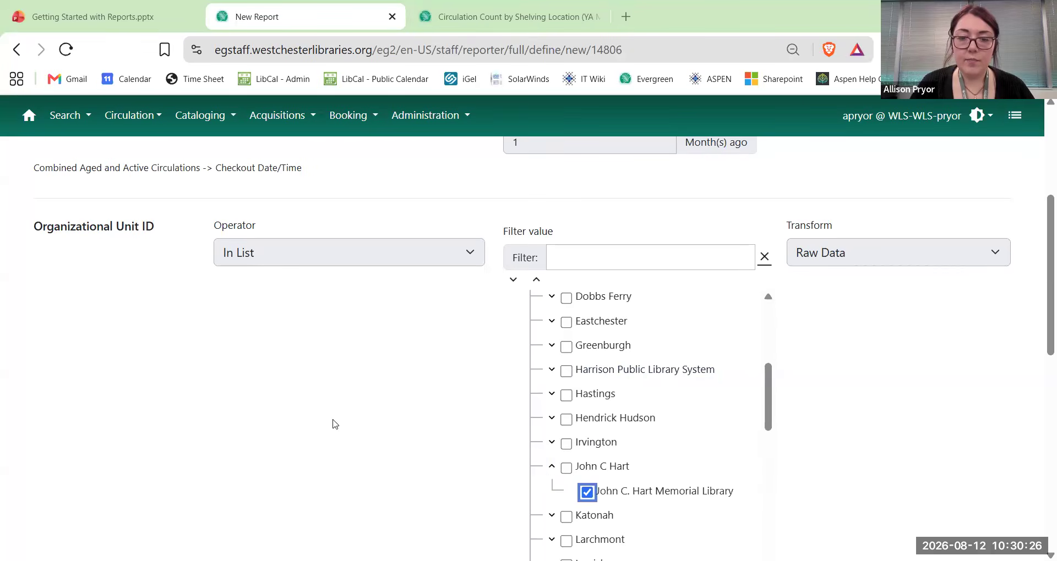
# Select YA Nonfiction (WEST) as the shelving location filter value.
pyautogui.scroll(-8, 334, 424)
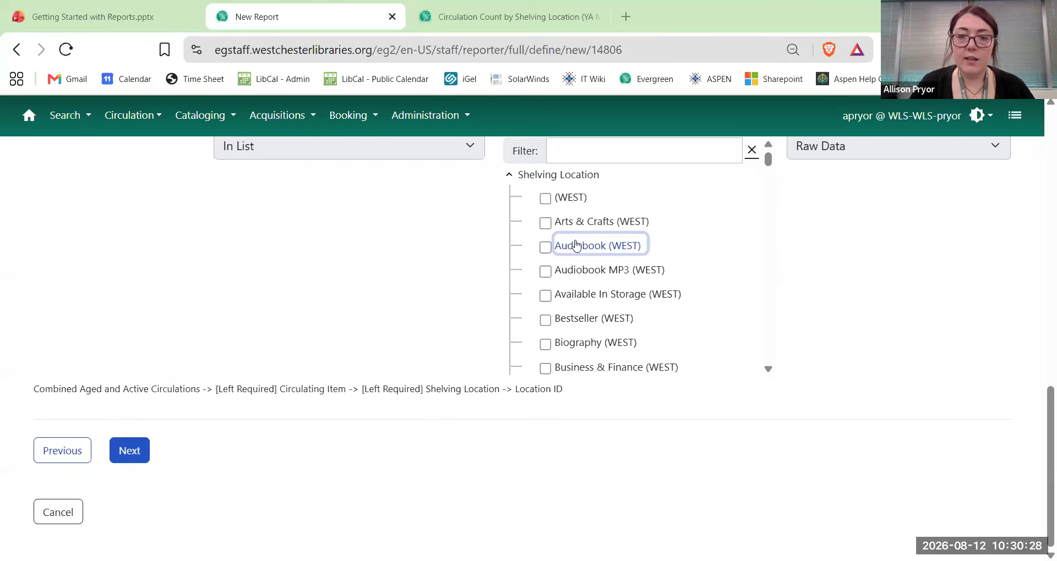
pyautogui.scroll(-20, 575, 245)
pyautogui.scroll(-20, 640, 280)
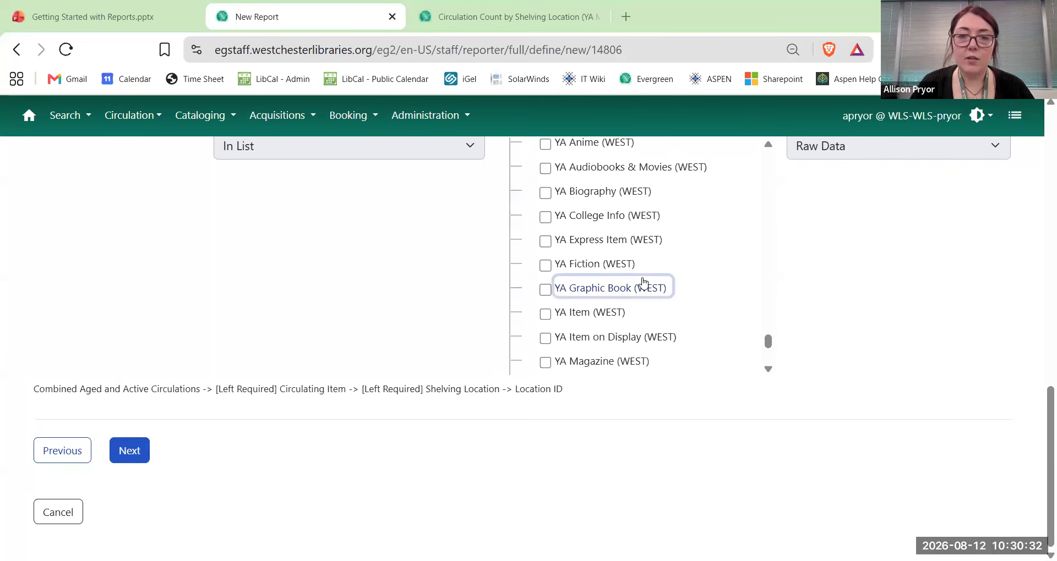
pyautogui.scroll(-3, 644, 281)
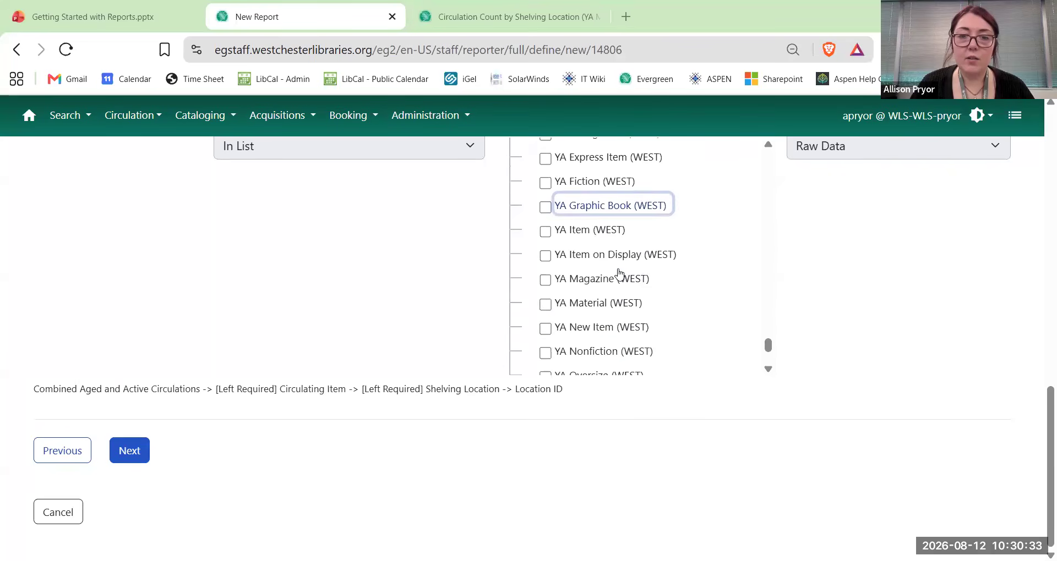
pyautogui.click(546, 353)
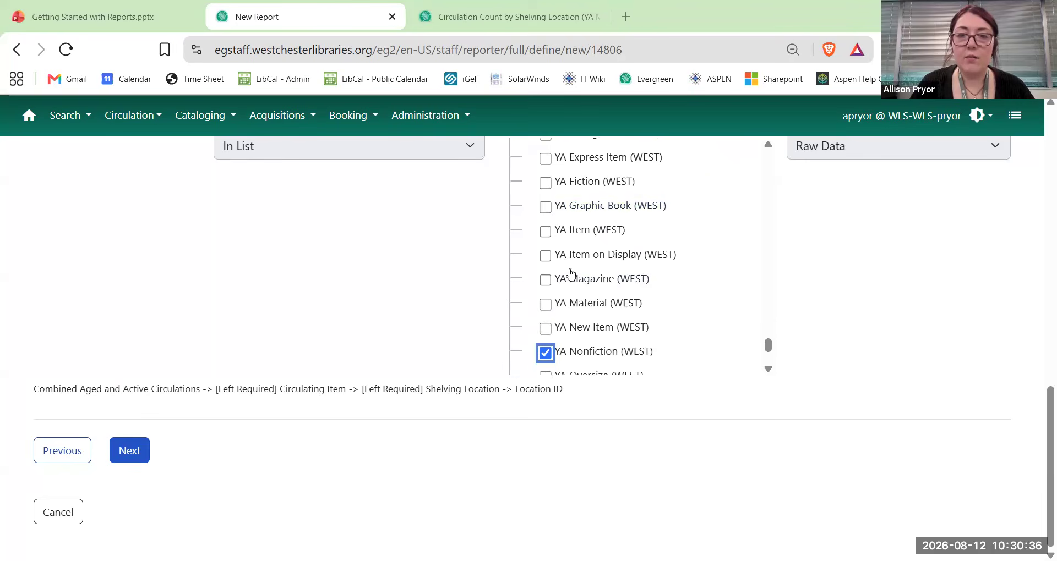
pyautogui.scroll(-1, 587, 291)
pyautogui.scroll(-3, 588, 291)
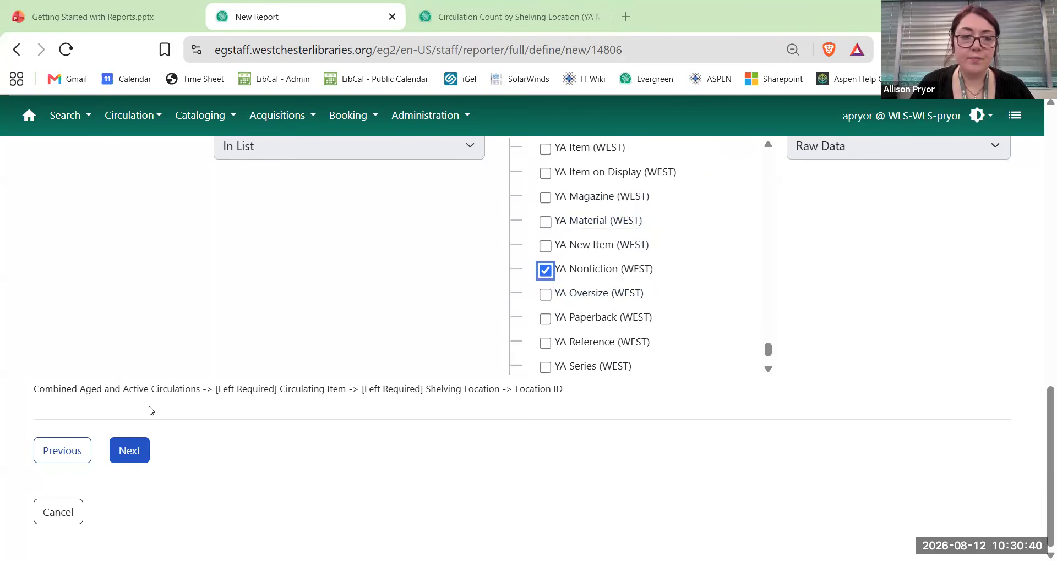
# Choose Training- Circulation as both the report folder and the output folder, and save and schedule the report.
pyautogui.click(130, 451)
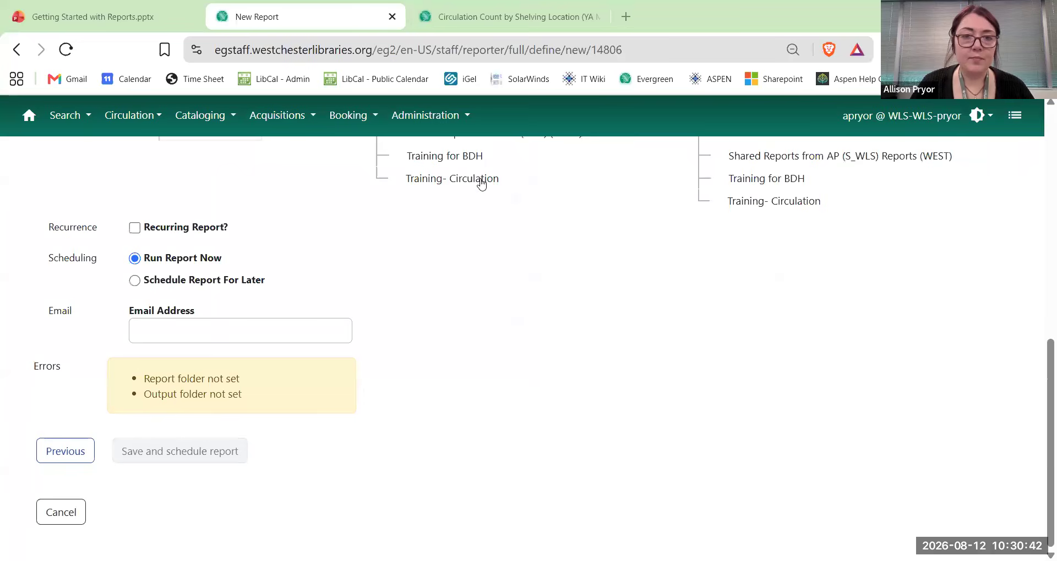
pyautogui.click(481, 184)
pyautogui.click(808, 226)
pyautogui.click(143, 454)
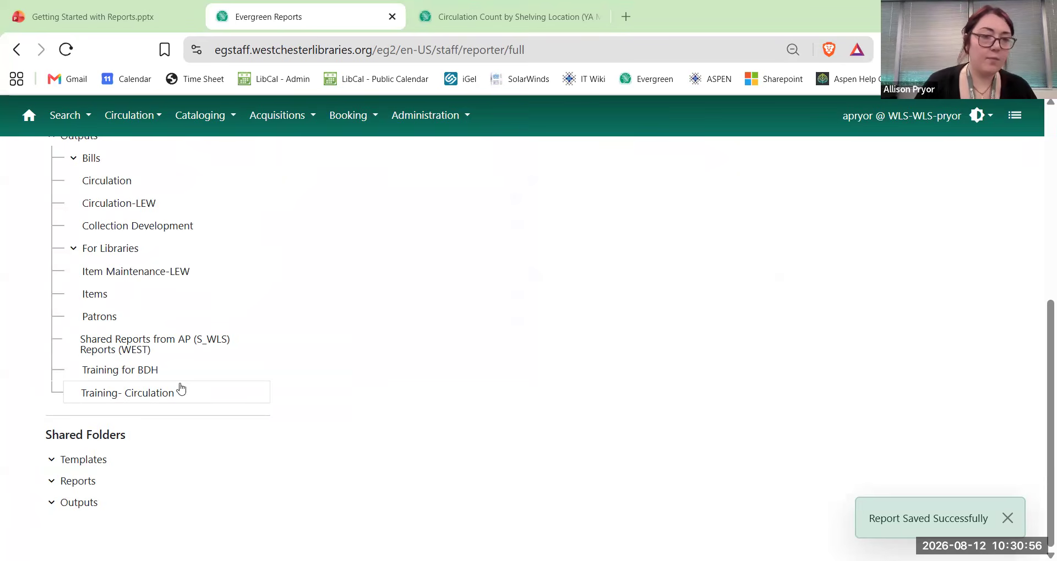
pyautogui.scroll(4, 83, 379)
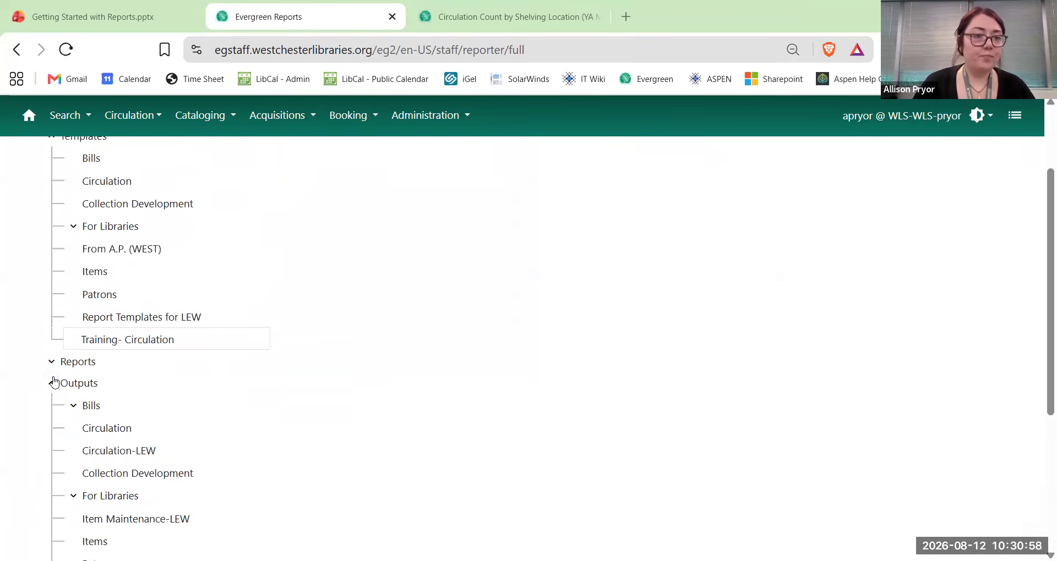
# Collapse the personal template folders and open the Training- Circulation folder under the personal Outputs.
pyautogui.click(51, 380)
pyautogui.scroll(2, 44, 226)
pyautogui.click(52, 231)
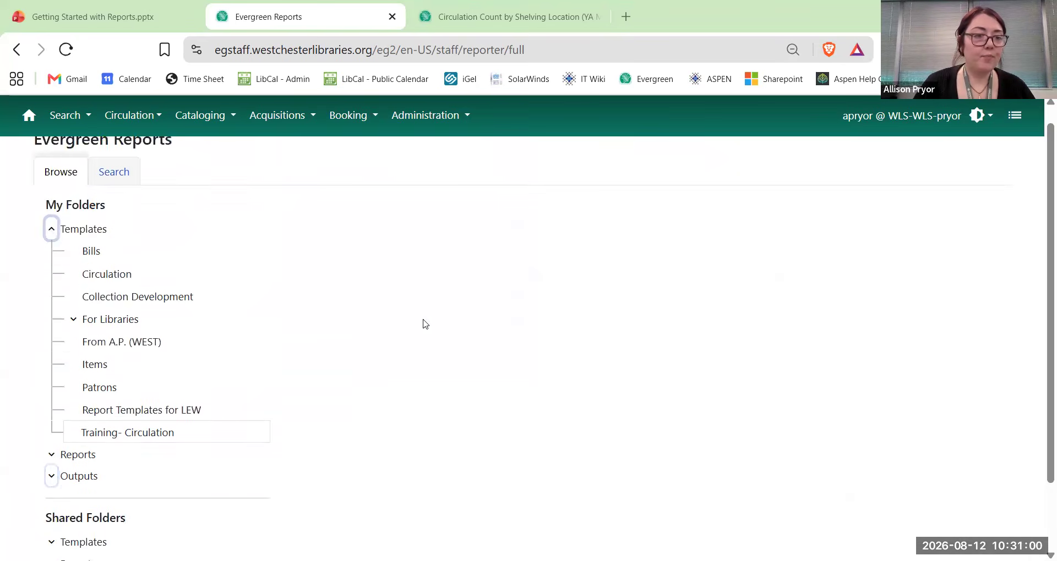
pyautogui.click(53, 290)
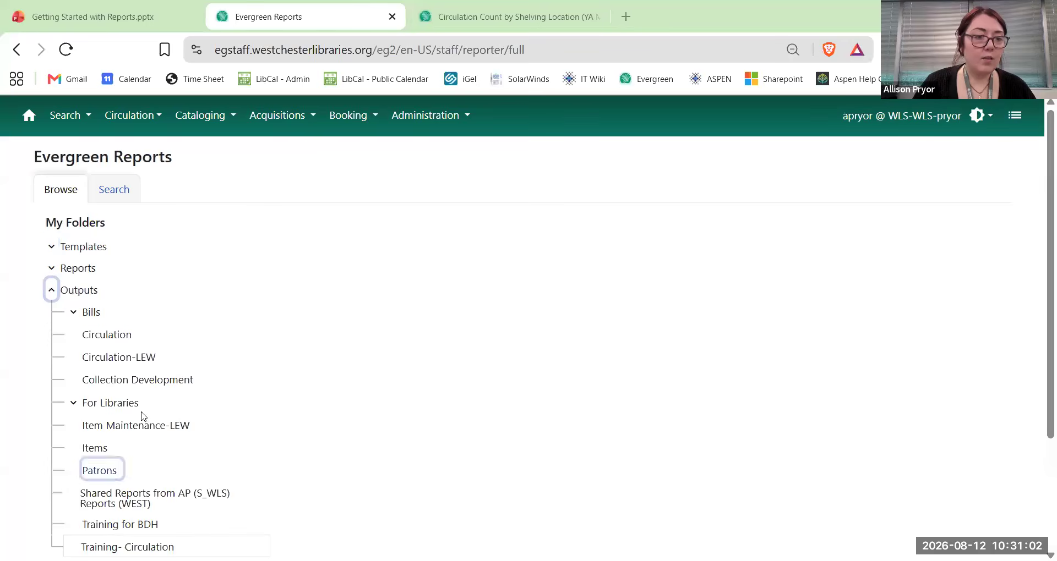
pyautogui.scroll(-2, 104, 411)
pyautogui.click(106, 390)
# Refresh the pending and completed report lists in the Training- Circulation output folder to check the scheduled report.
pyautogui.click(308, 209)
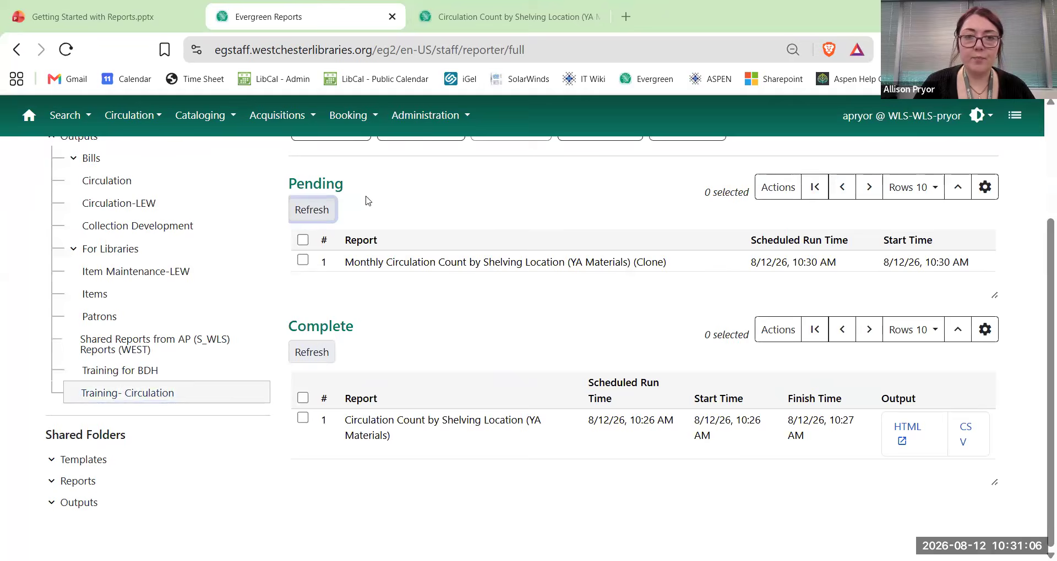
pyautogui.scroll(2, 368, 201)
pyautogui.click(329, 214)
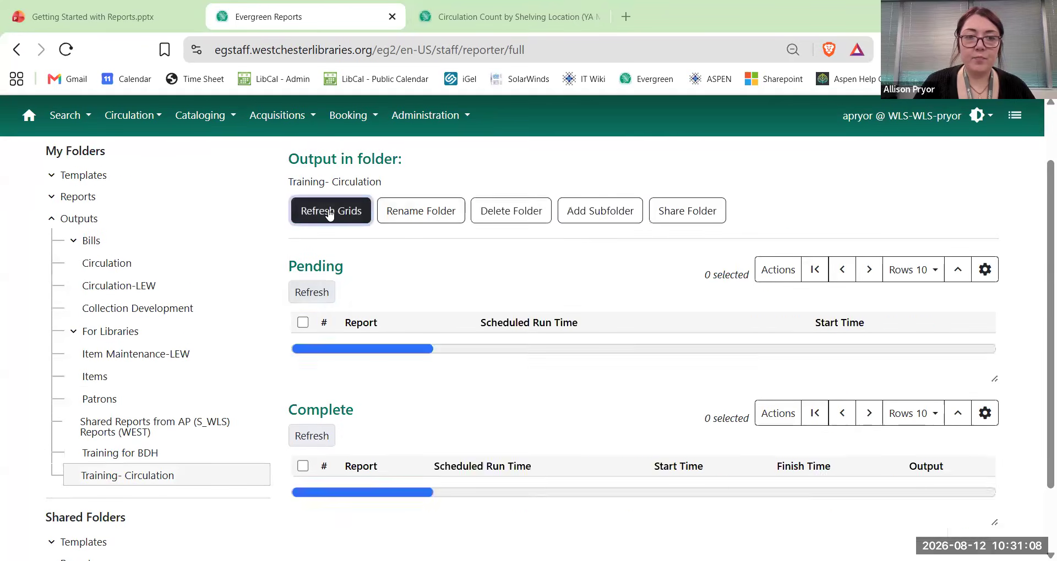
pyautogui.click(330, 212)
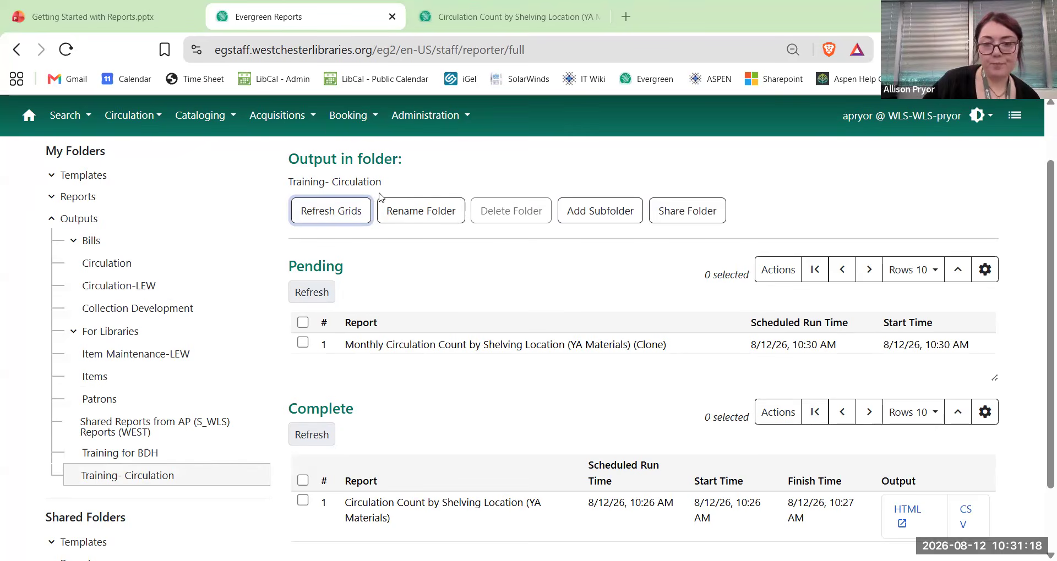
pyautogui.click(330, 210)
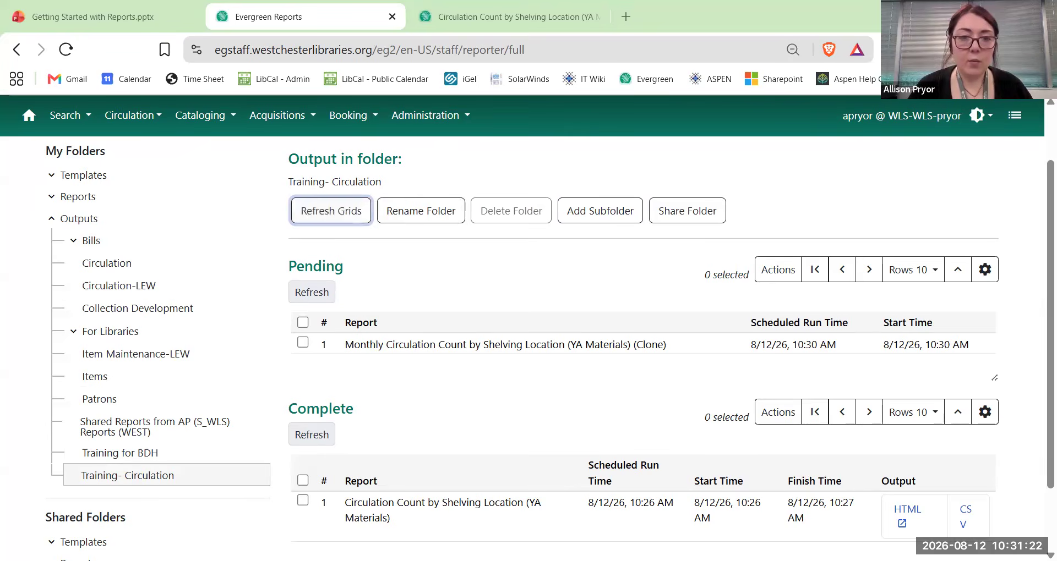
pyautogui.click(189, 500)
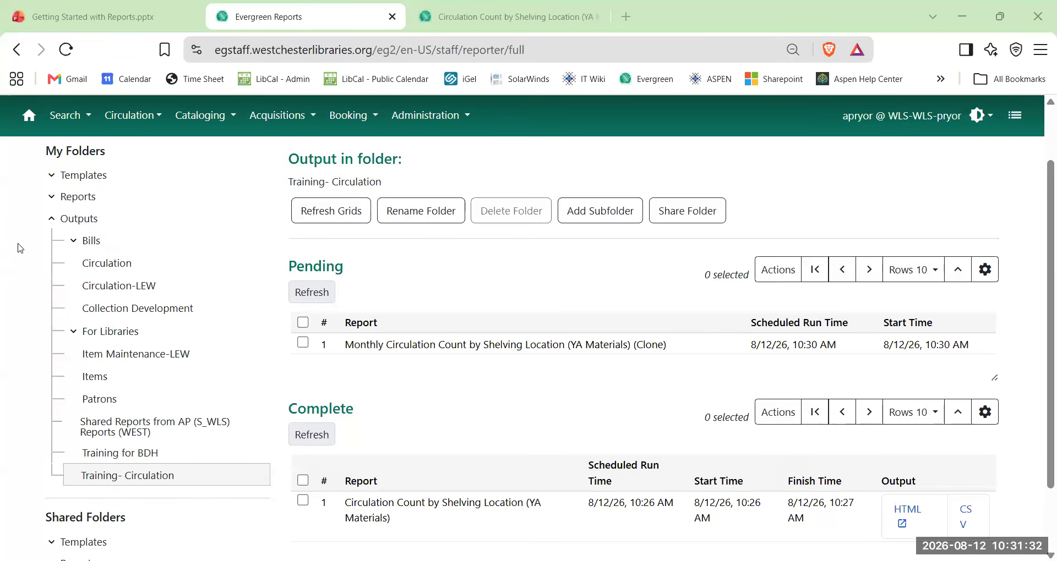
# Collapse the personal Outputs and open the Circulation (WEST) folder of evergreen.reports in the shared Templates.
pyautogui.click(48, 225)
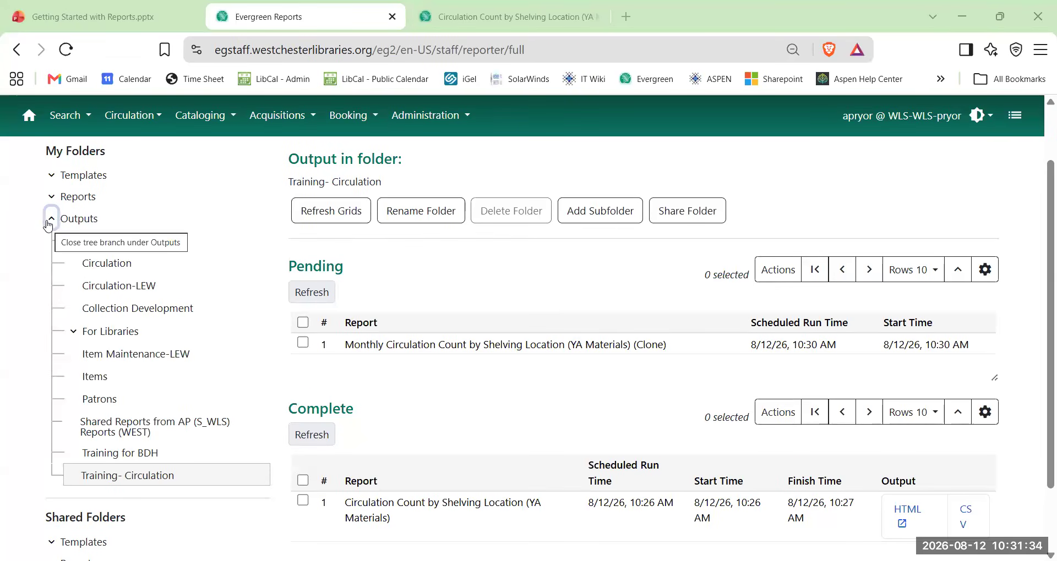
pyautogui.click(49, 224)
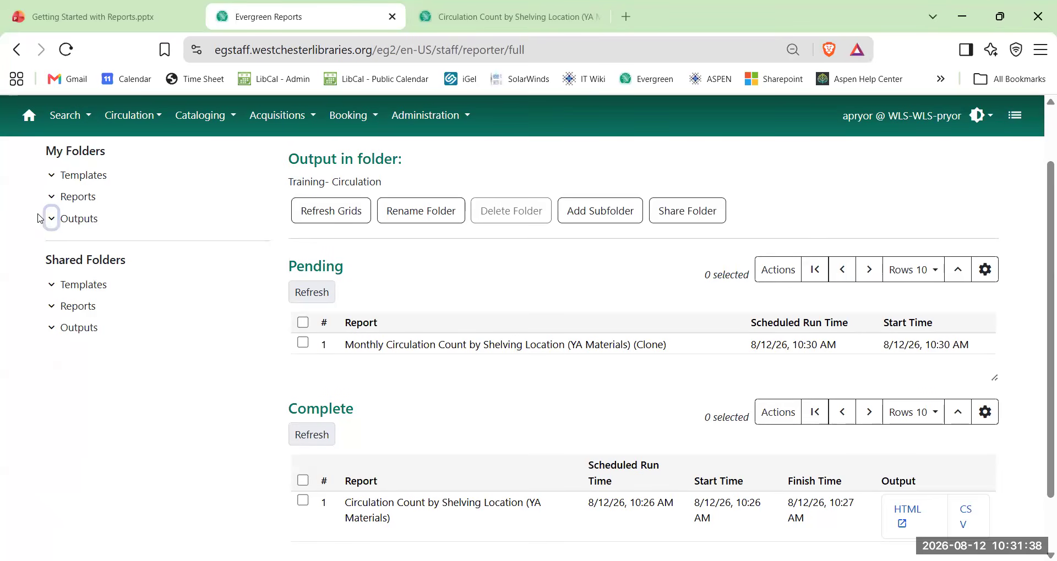
pyautogui.click(208, 183)
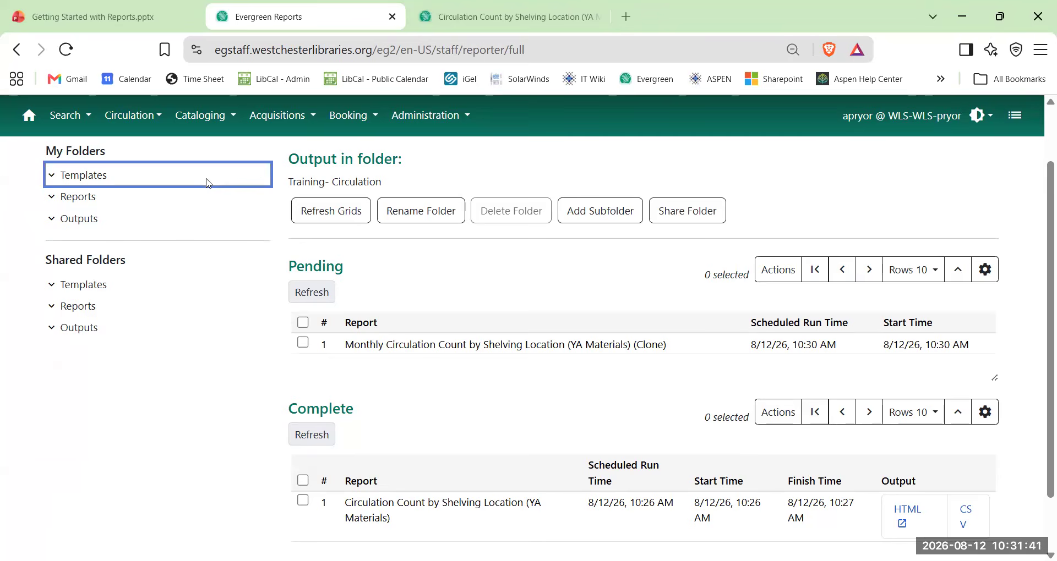
pyautogui.click(4, 177)
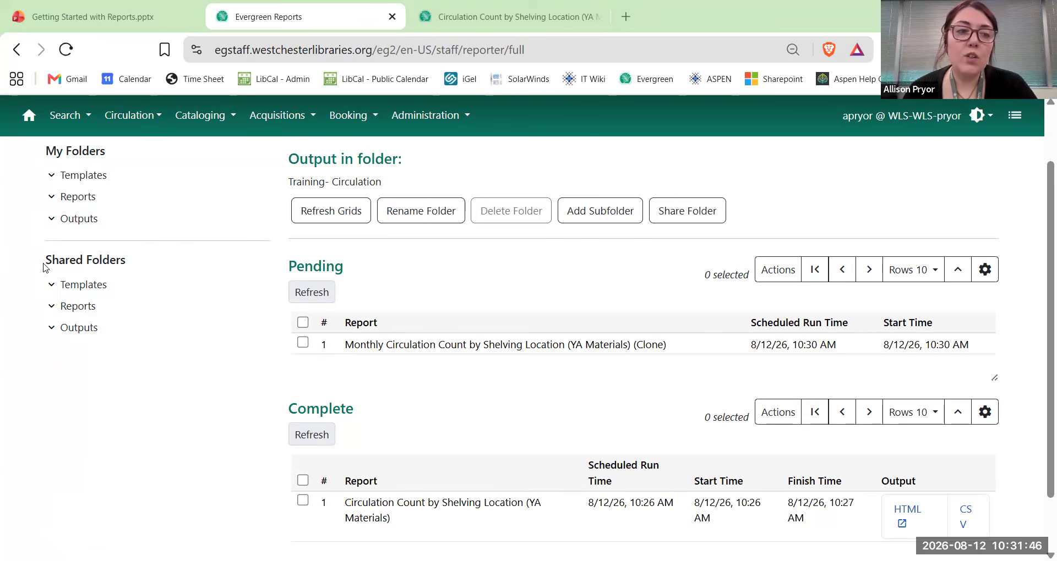
pyautogui.click(51, 287)
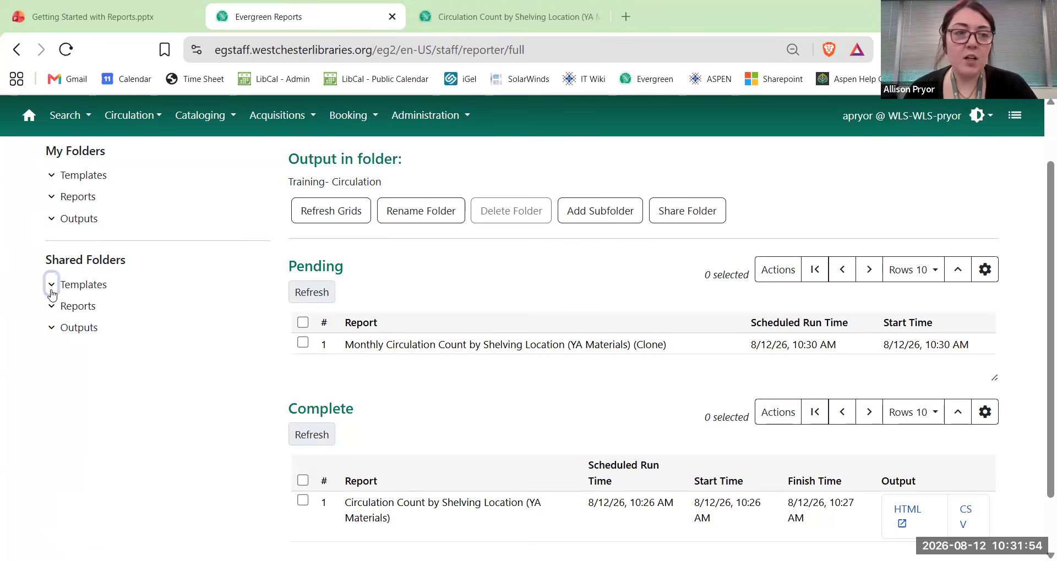
pyautogui.click(51, 285)
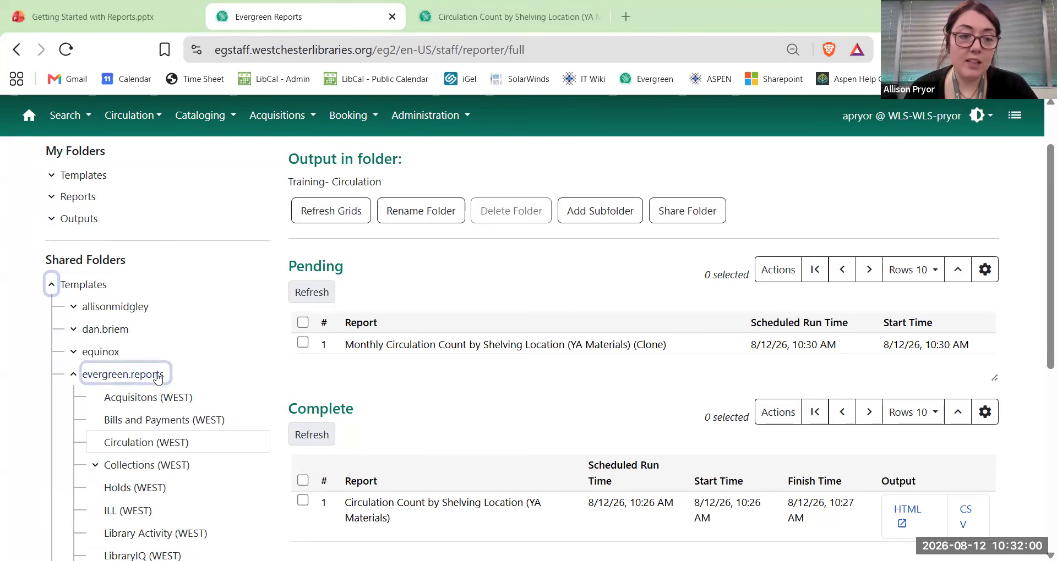
pyautogui.click(145, 443)
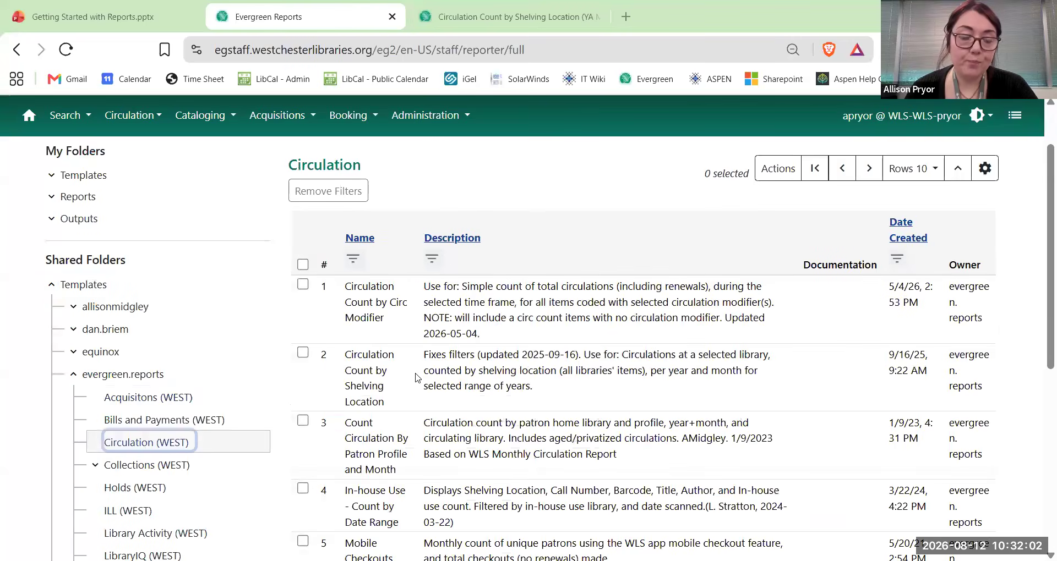
# Select the shared Circulation Count by Shelving Location template, review its available actions, and expand the personal template folders.
pyautogui.click(303, 352)
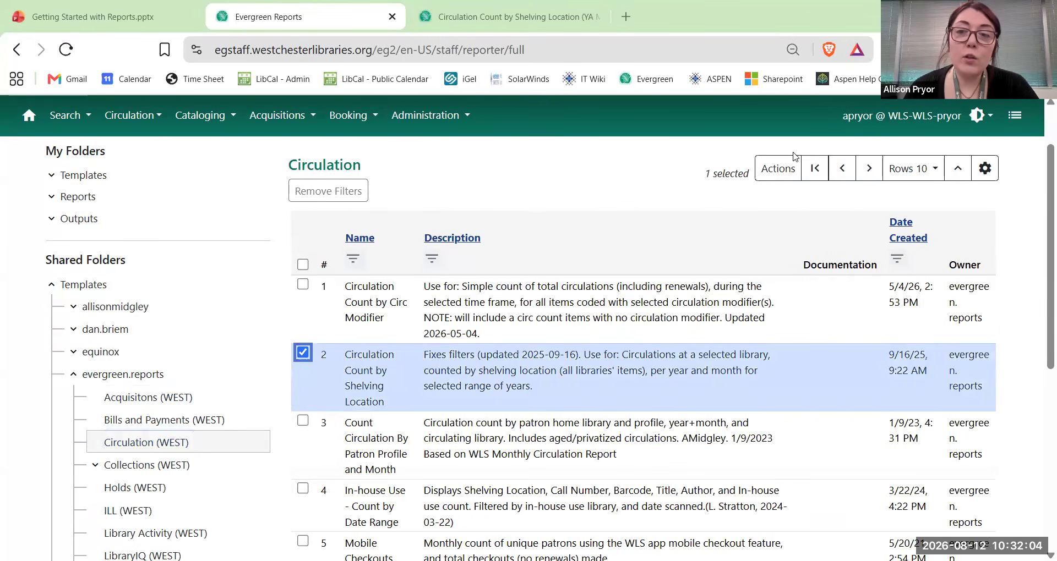
pyautogui.click(778, 169)
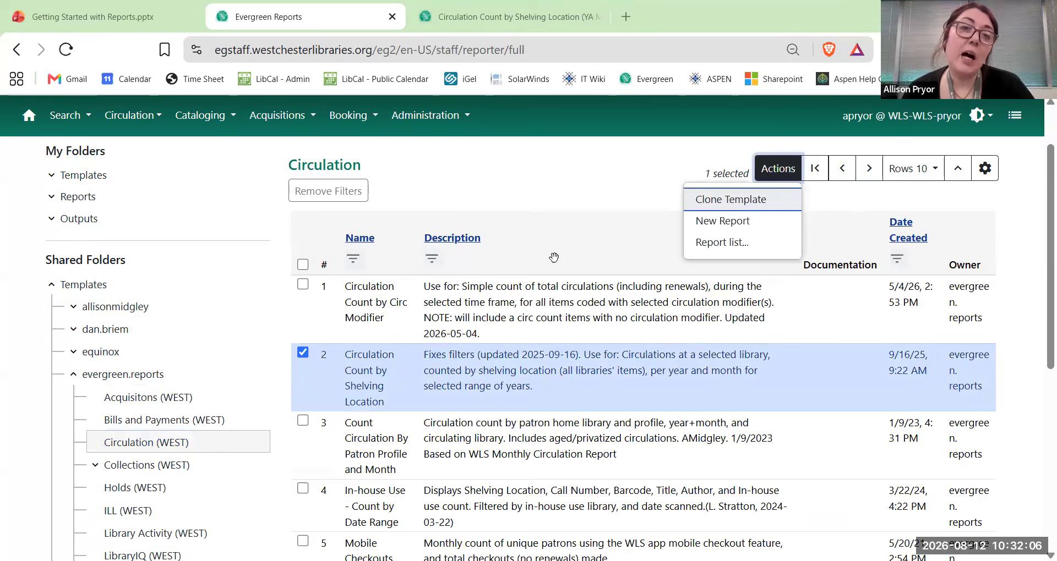
pyautogui.scroll(1, 109, 276)
pyautogui.scroll(1, 109, 277)
pyautogui.click(51, 248)
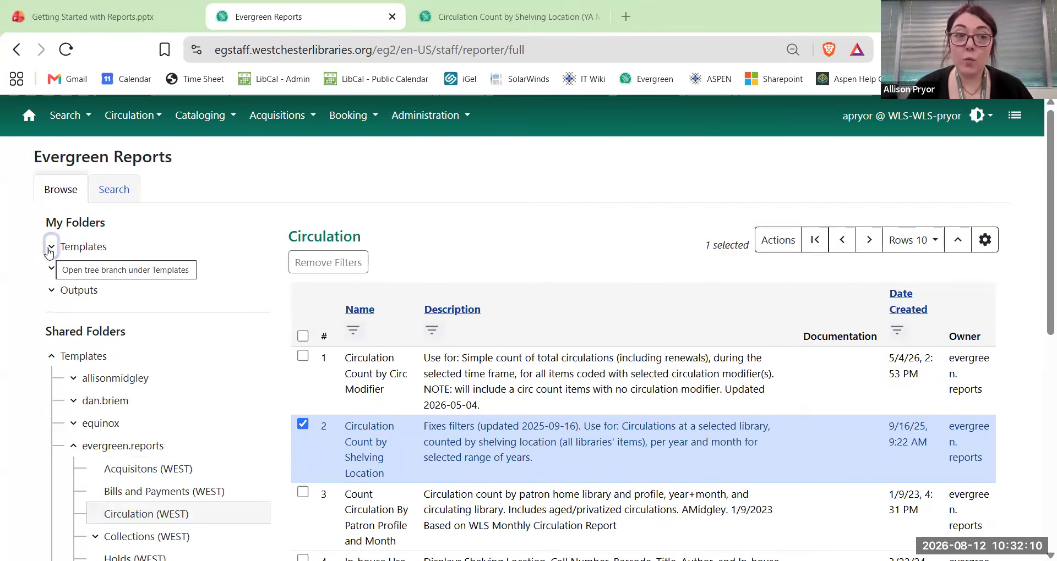
pyautogui.click(50, 249)
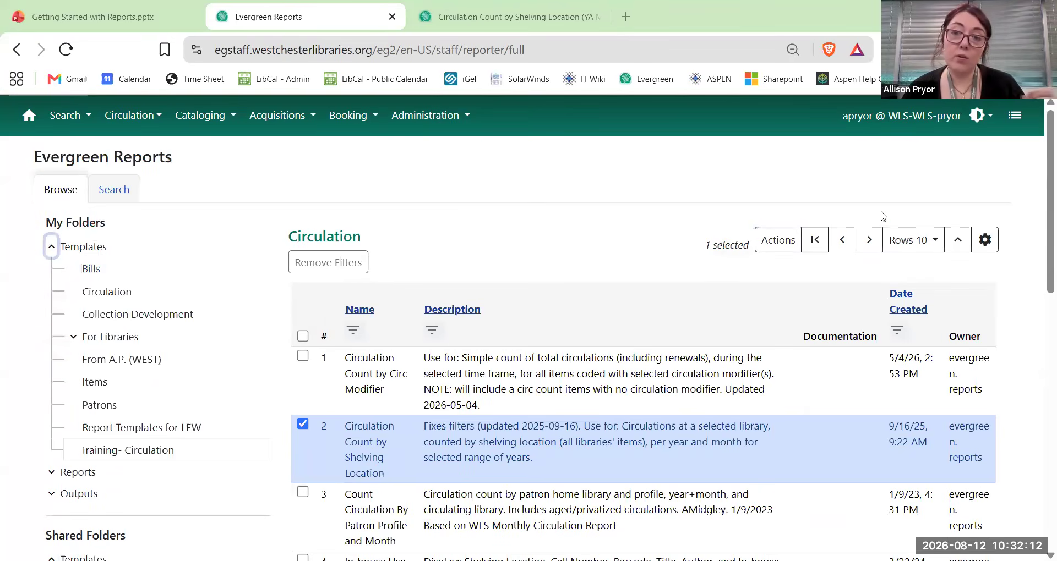
pyautogui.click(763, 237)
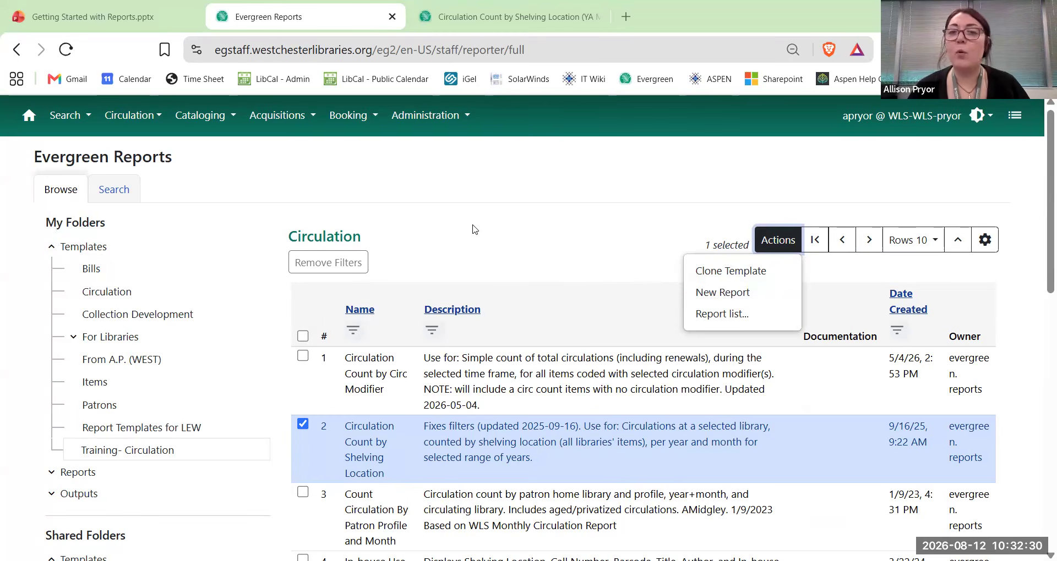
pyautogui.click(605, 197)
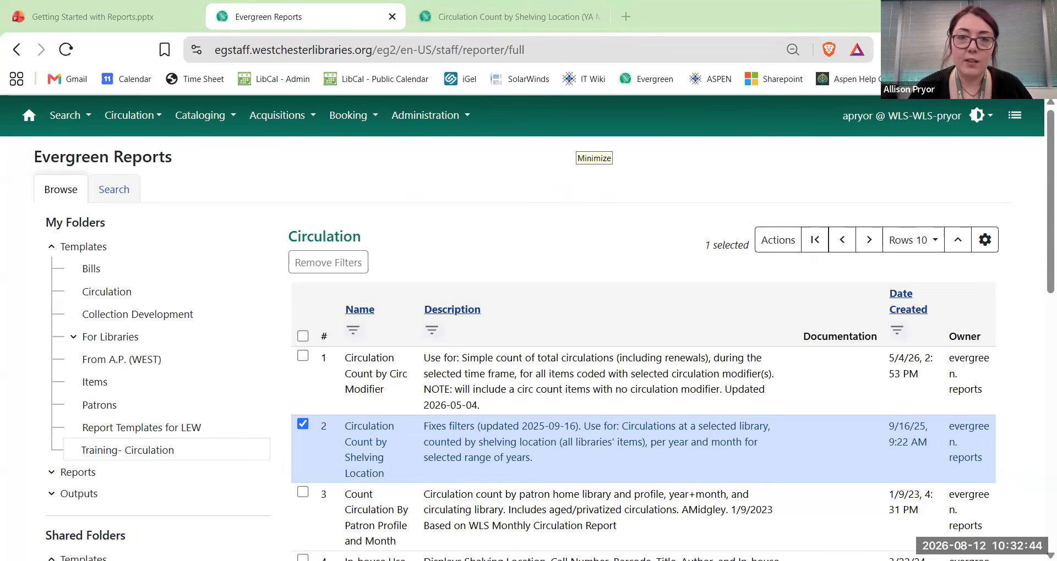
# Look through the shared circulation templates and their descriptions, and deselect the Circulation Count by Shelving Location template.
pyautogui.scroll(-1, 194, 318)
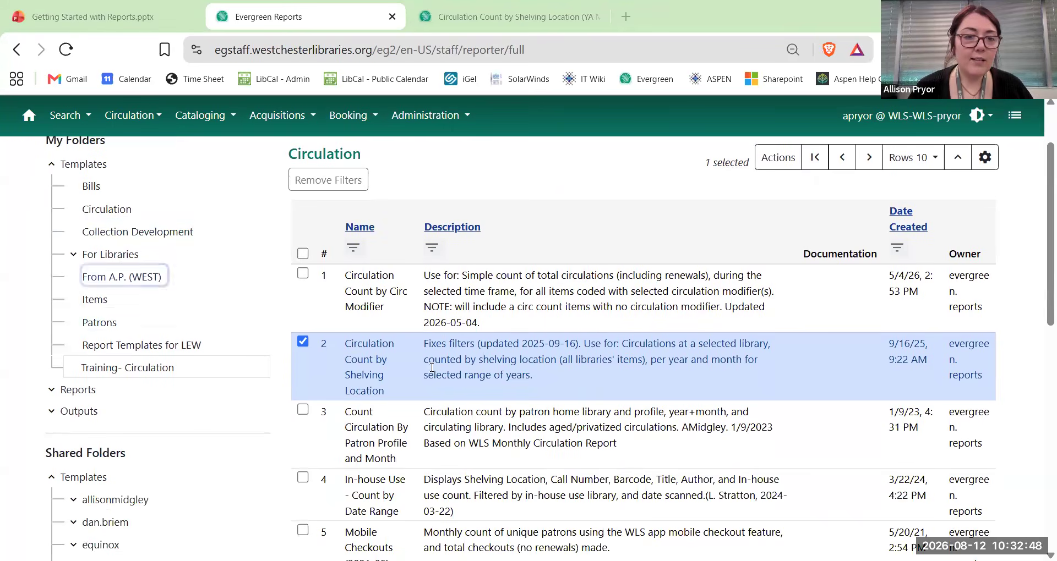
pyautogui.scroll(-2, 439, 355)
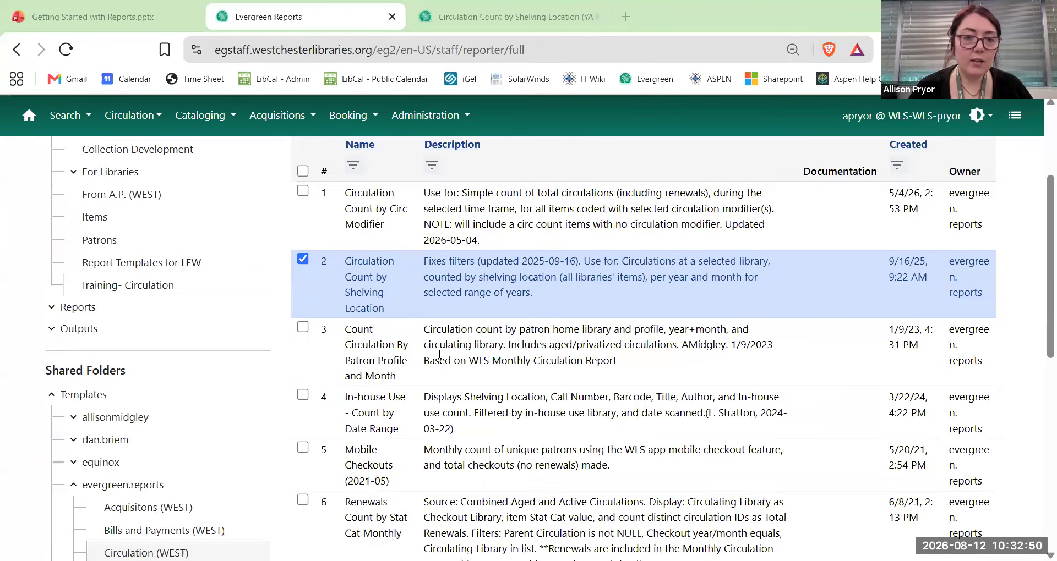
pyautogui.scroll(2, 455, 359)
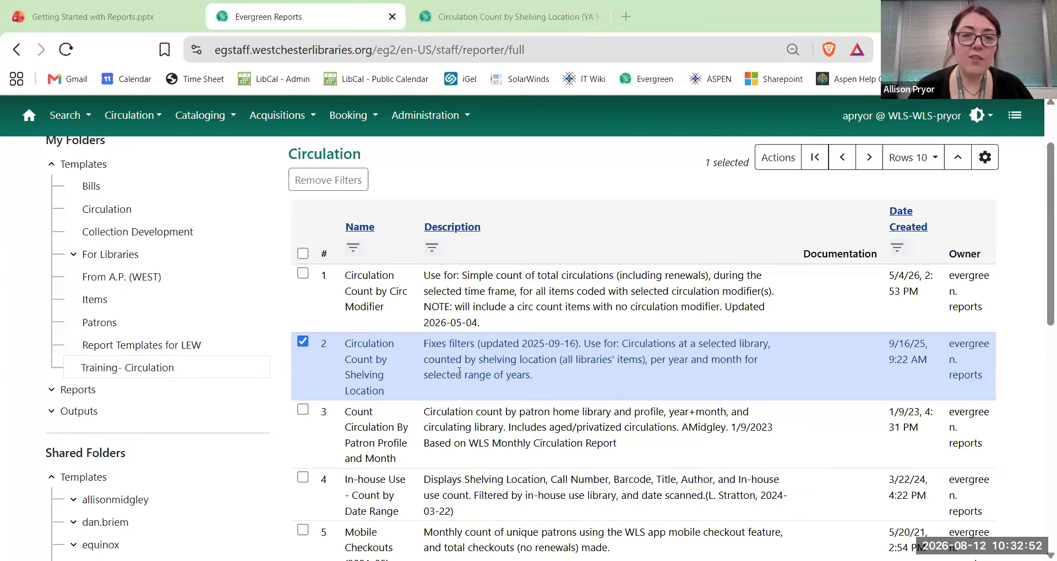
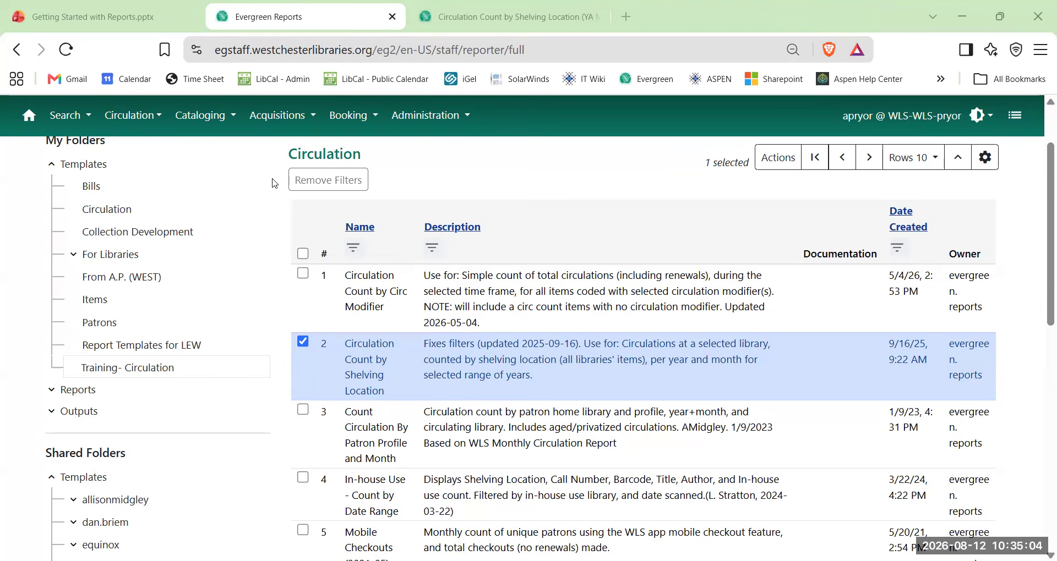
pyautogui.scroll(-1, 269, 186)
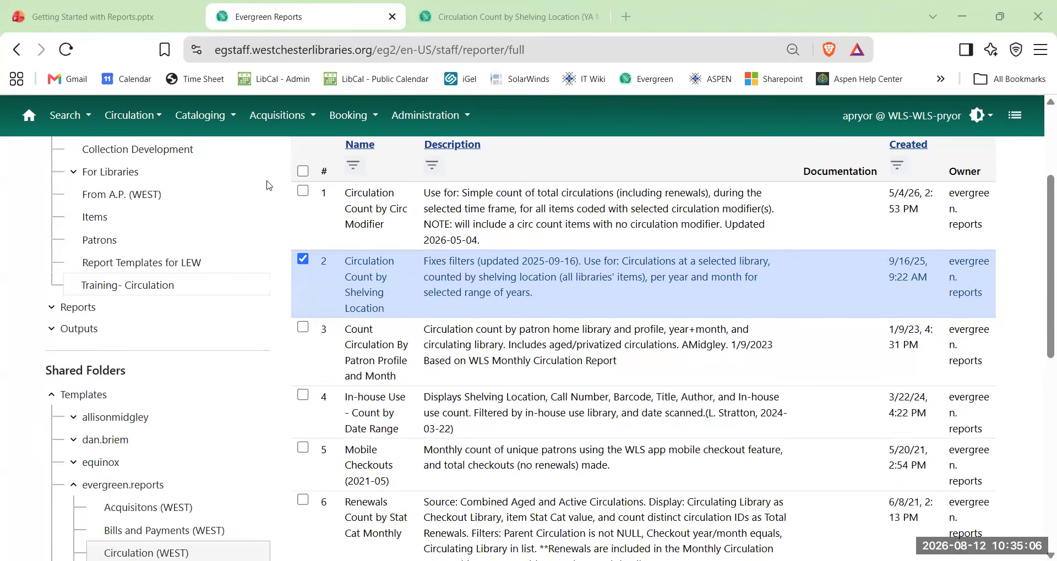
pyautogui.scroll(-1, 269, 186)
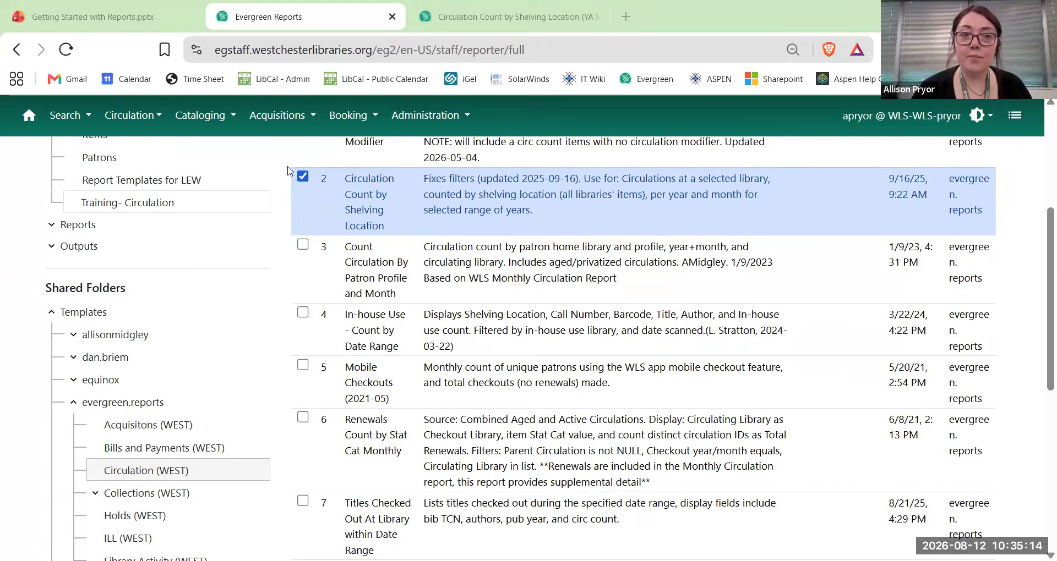
pyautogui.click(302, 177)
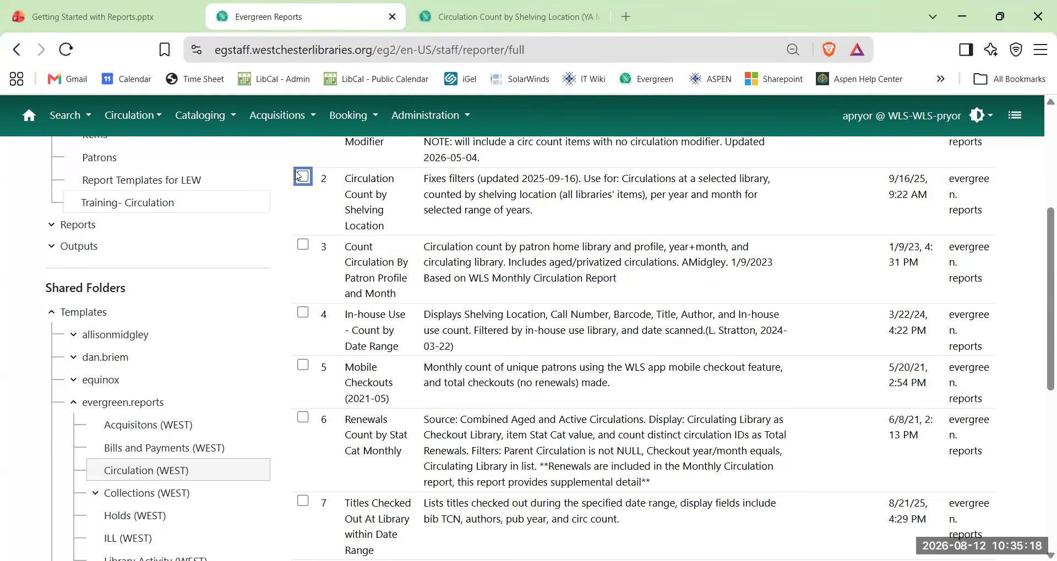
pyautogui.scroll(-1, 284, 184)
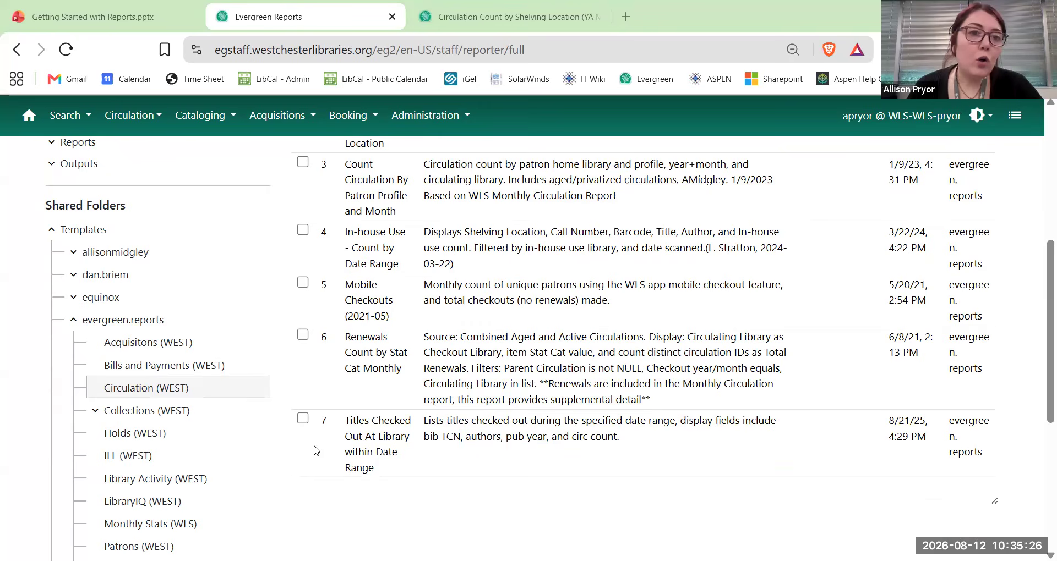
# Expand the shared Collections (WEST) folder and examine the templates in its Year End (WEST) subfolder.
pyautogui.click(105, 389)
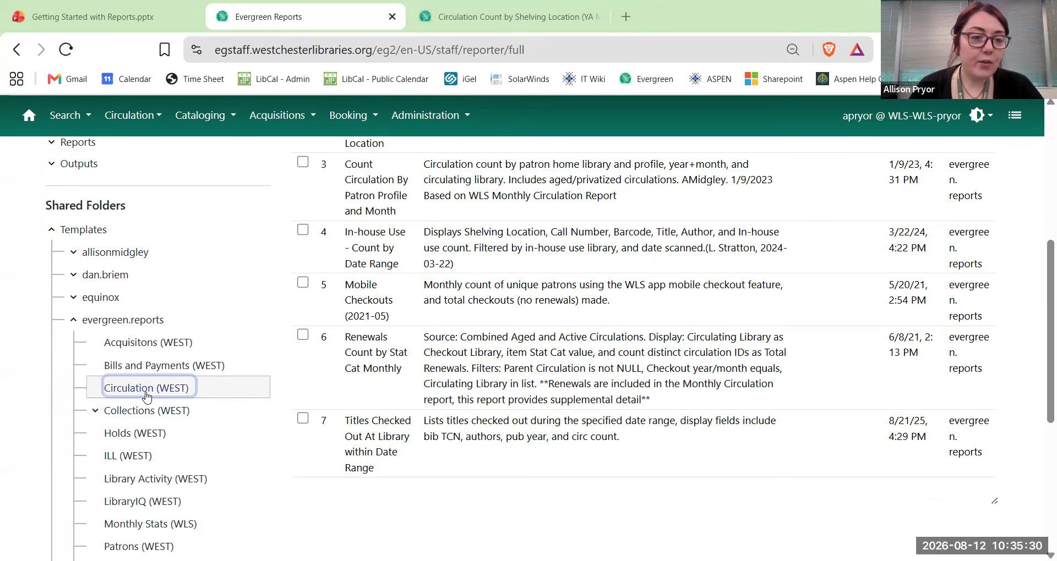
pyautogui.click(88, 410)
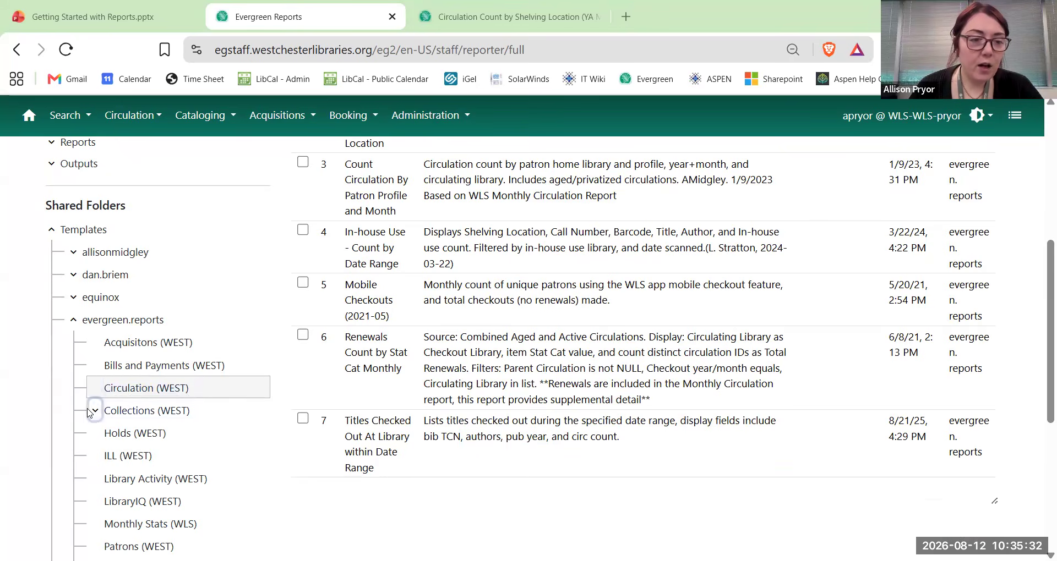
pyautogui.click(93, 411)
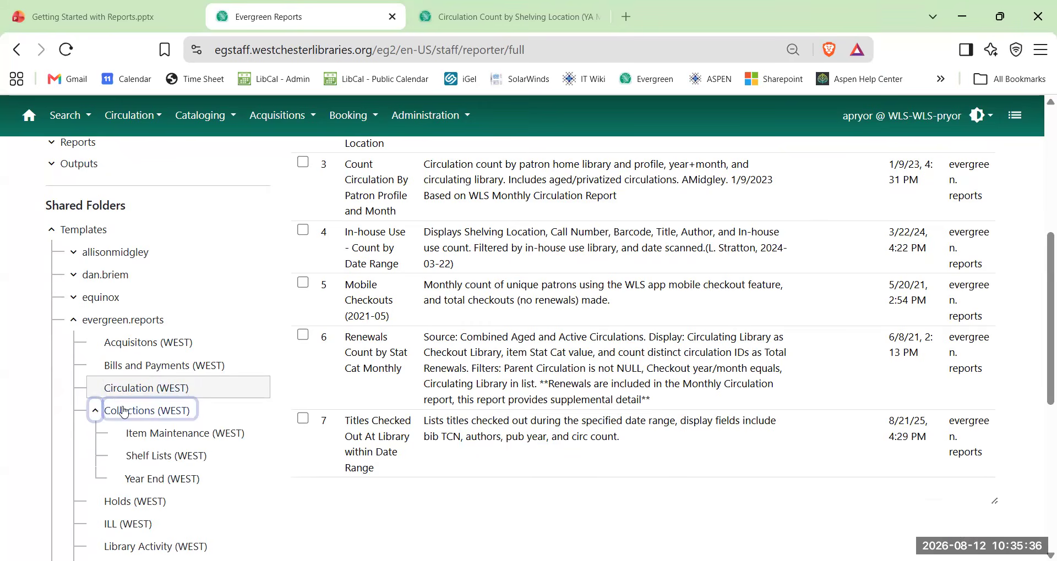
pyautogui.click(191, 435)
pyautogui.click(172, 455)
pyautogui.click(165, 478)
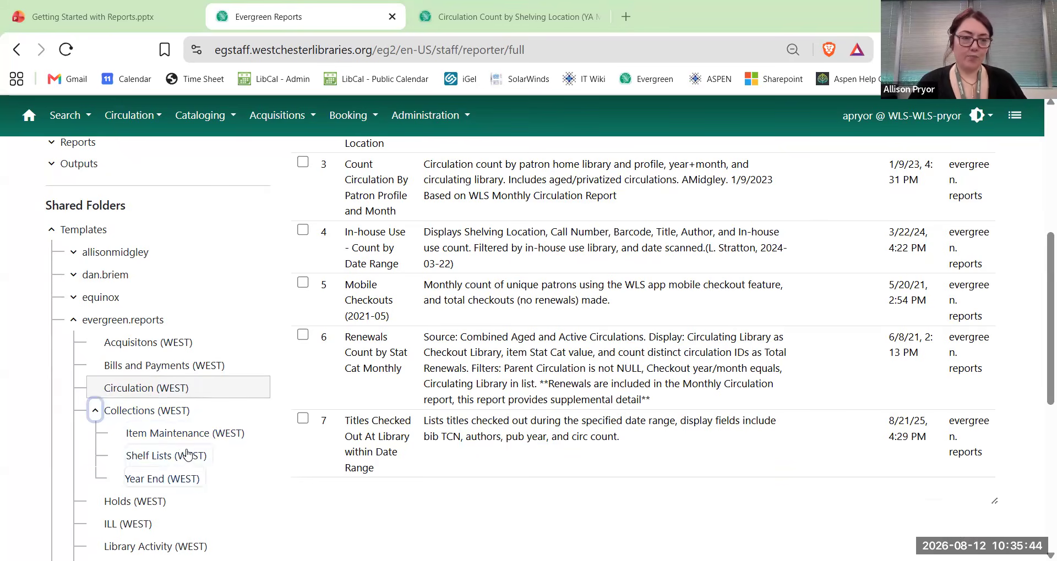
pyautogui.click(185, 479)
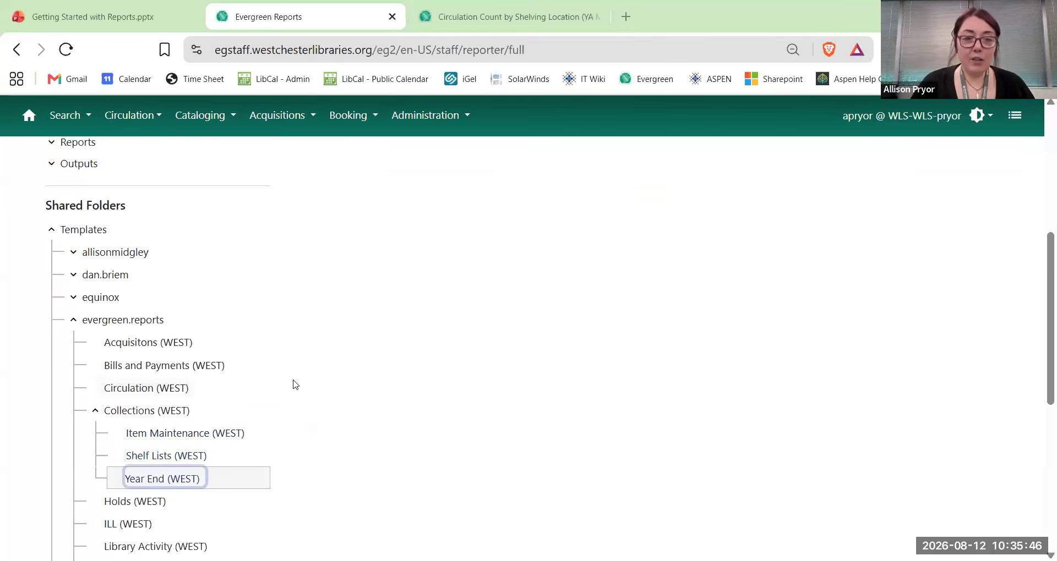
pyautogui.scroll(3, 440, 426)
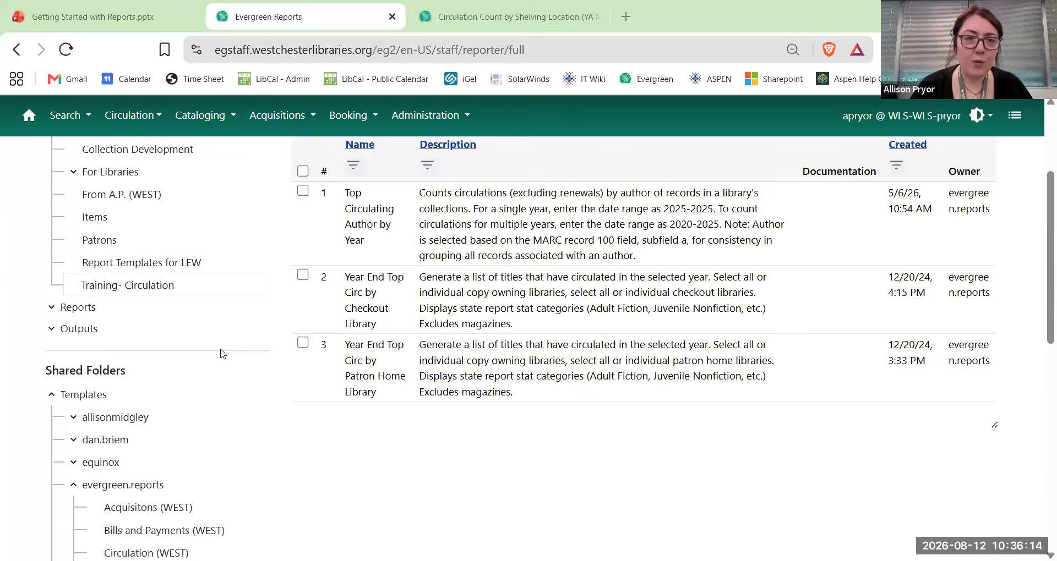
pyautogui.scroll(-3, 222, 353)
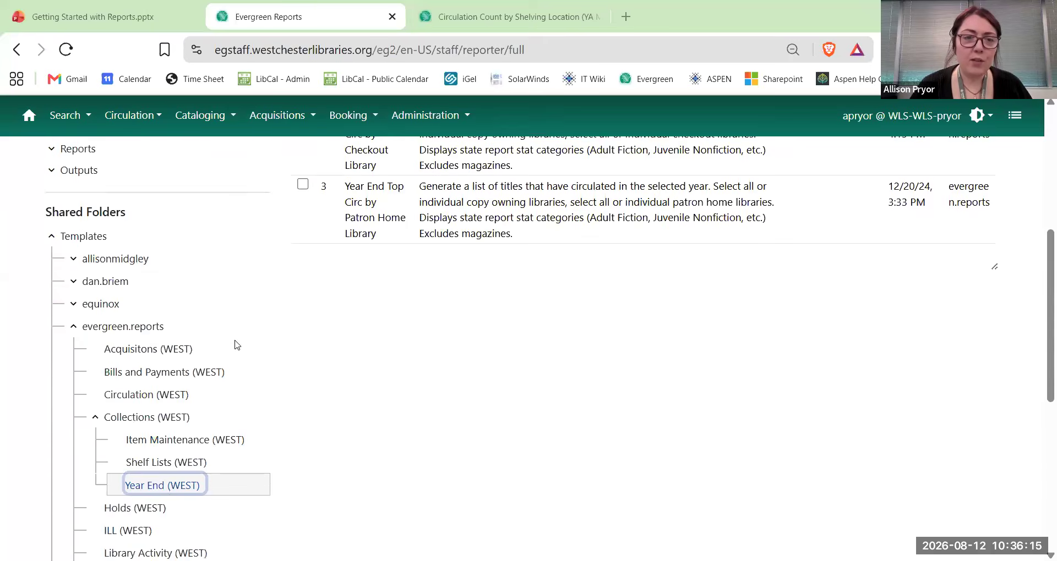
# Open the shared Shelf Lists (WEST) subfolder and select the Shelf List by Shelving Location template.
pyautogui.click(153, 460)
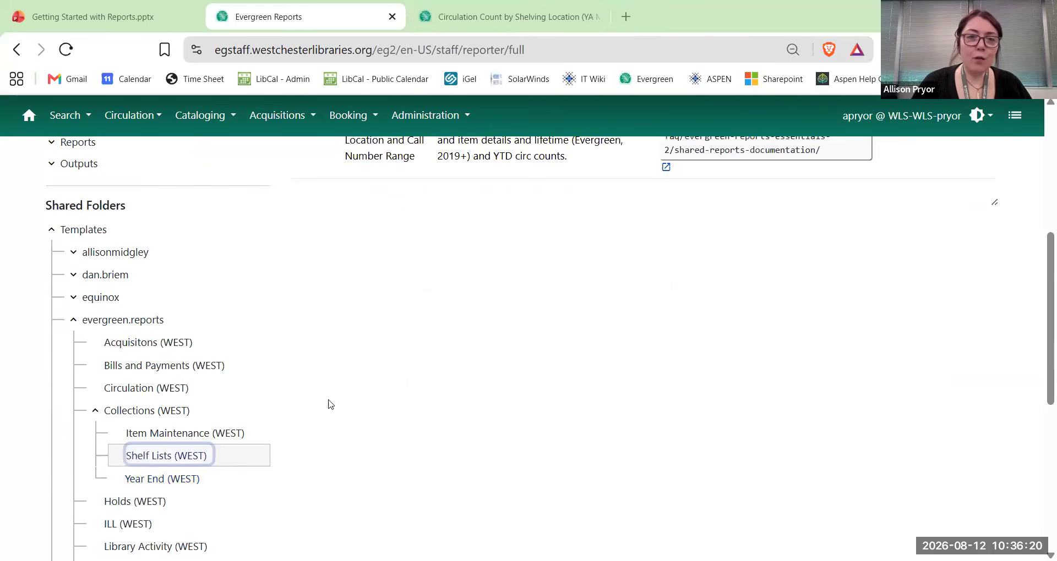
pyautogui.scroll(5, 389, 450)
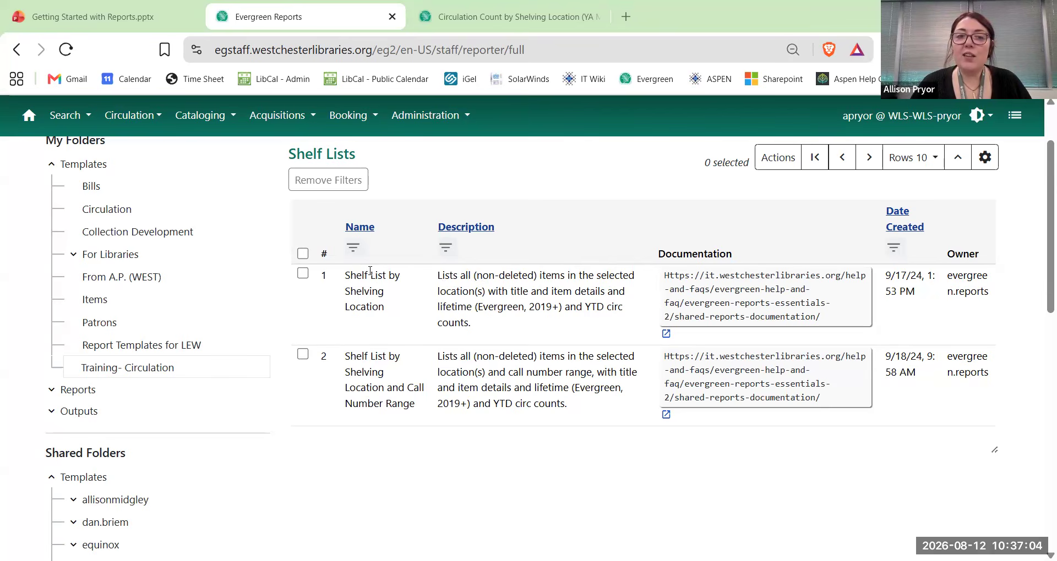
pyautogui.moveTo(370, 271); pyautogui.dragTo(386, 275)
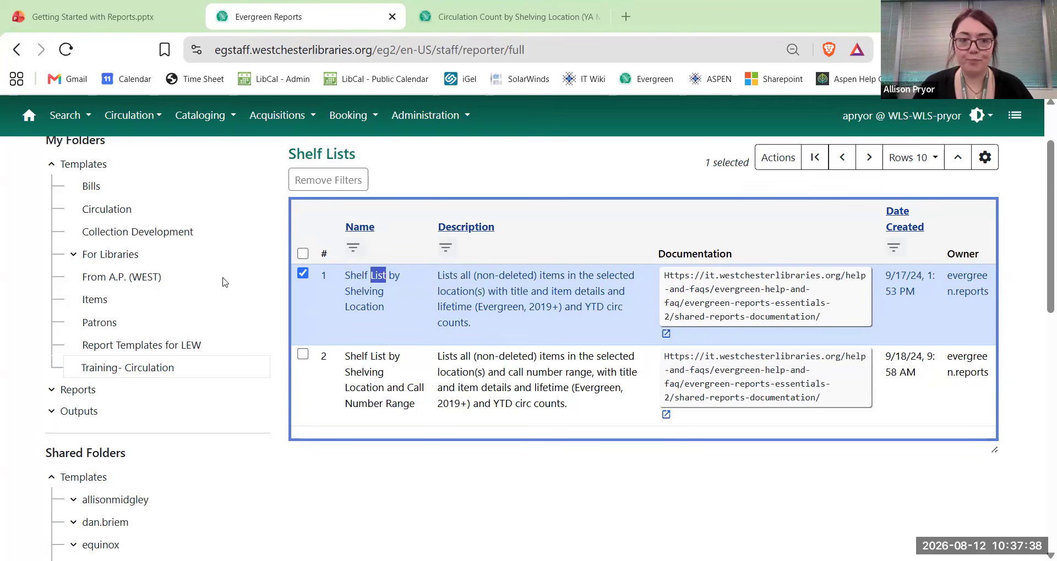
# Open the shared Item Maintenance (WEST) subfolder and review its first page of templates and their descriptions.
pyautogui.scroll(-5, 173, 421)
pyautogui.click(160, 433)
pyautogui.scroll(5, 614, 433)
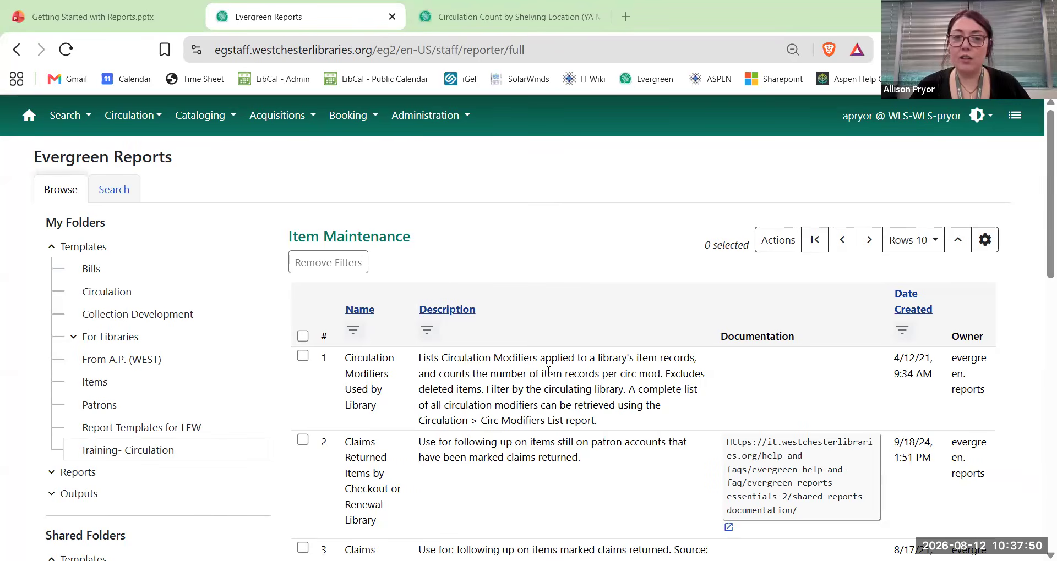
pyautogui.scroll(-3, 542, 363)
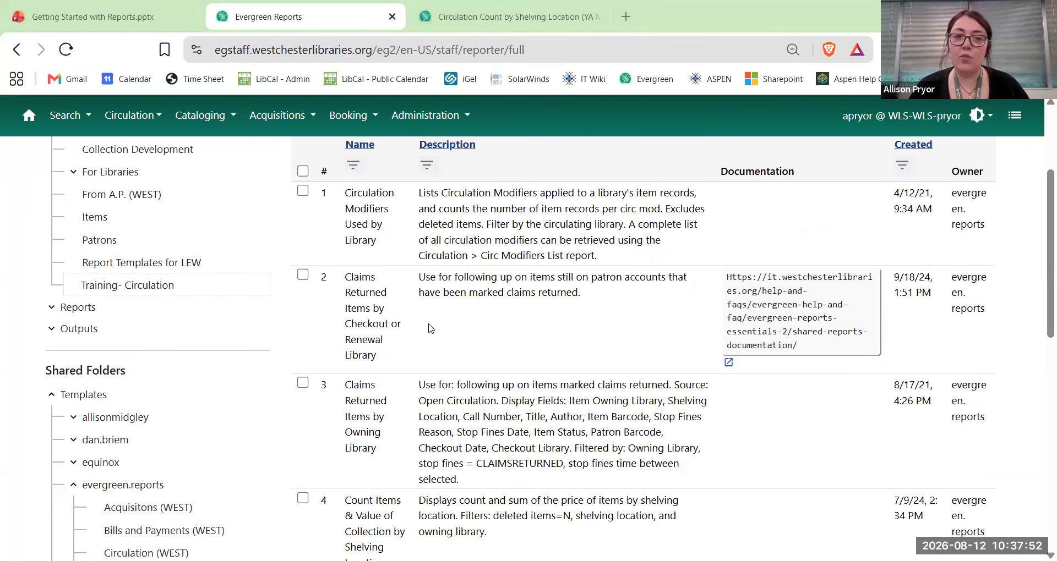
pyautogui.scroll(-5, 489, 319)
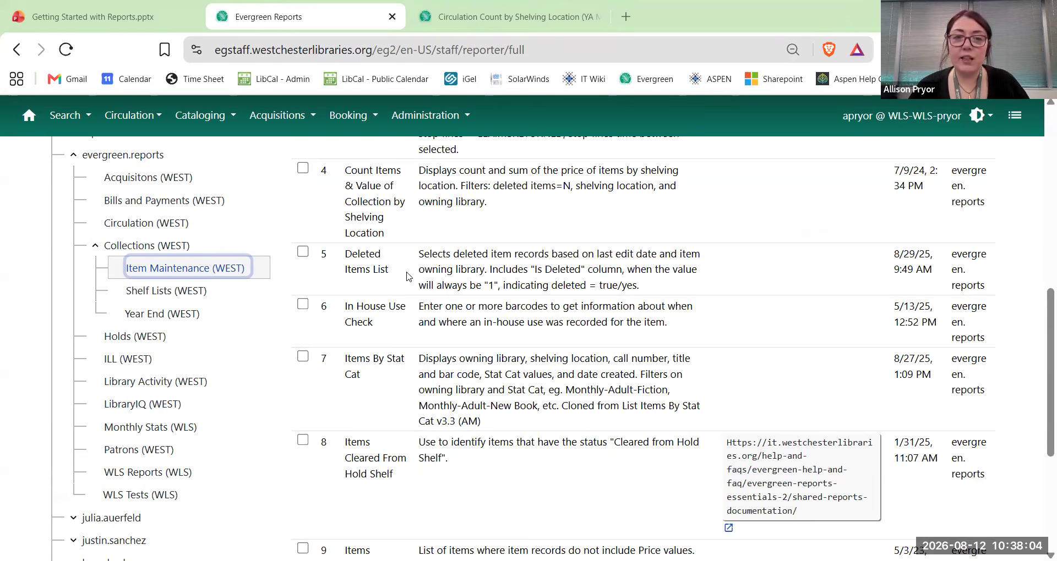
pyautogui.scroll(-2, 395, 343)
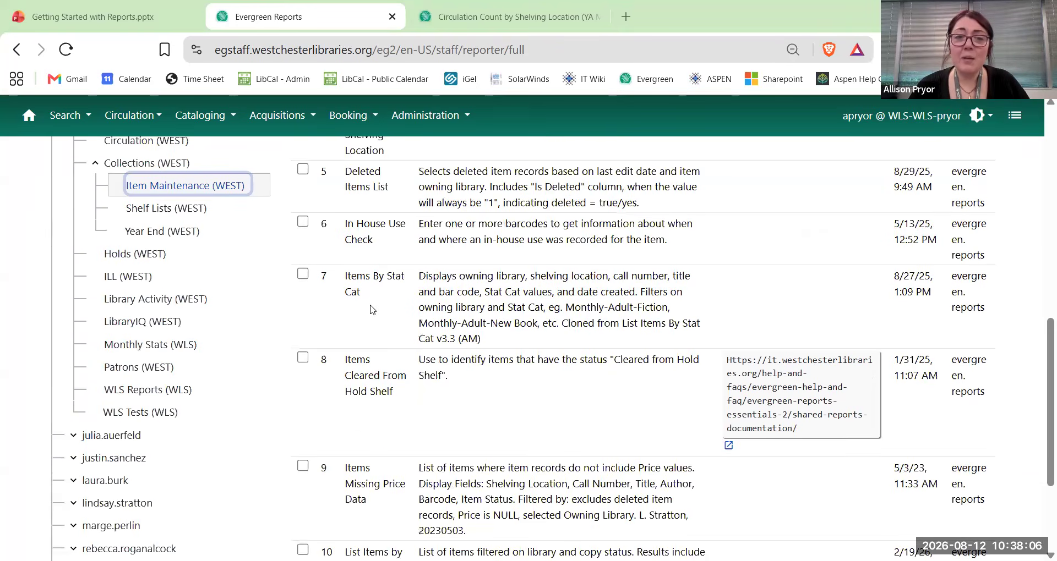
pyautogui.scroll(-4, 449, 295)
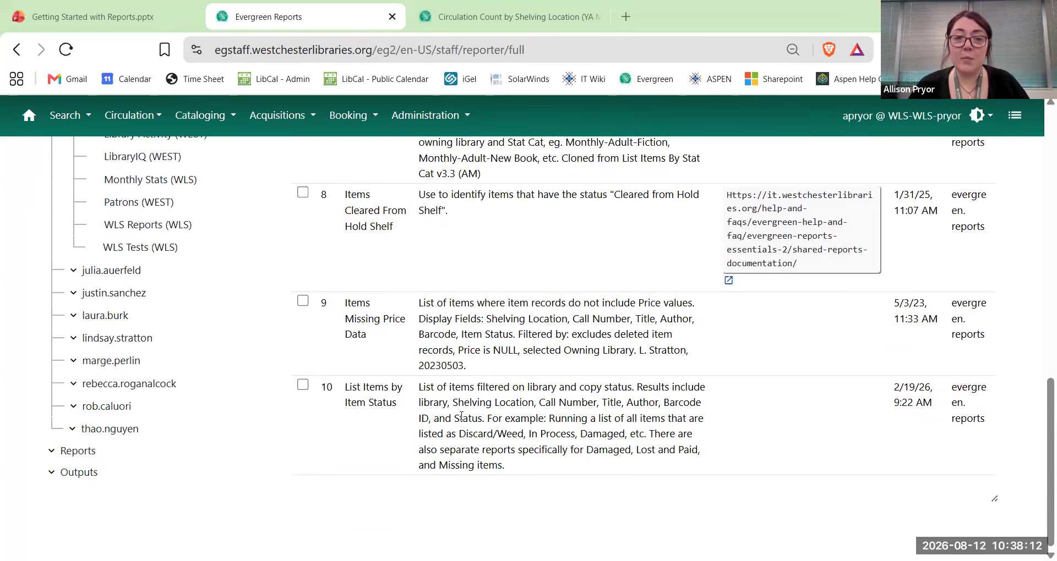
# Set the Item Maintenance template list to show 25 rows per page.
pyautogui.scroll(15, 461, 417)
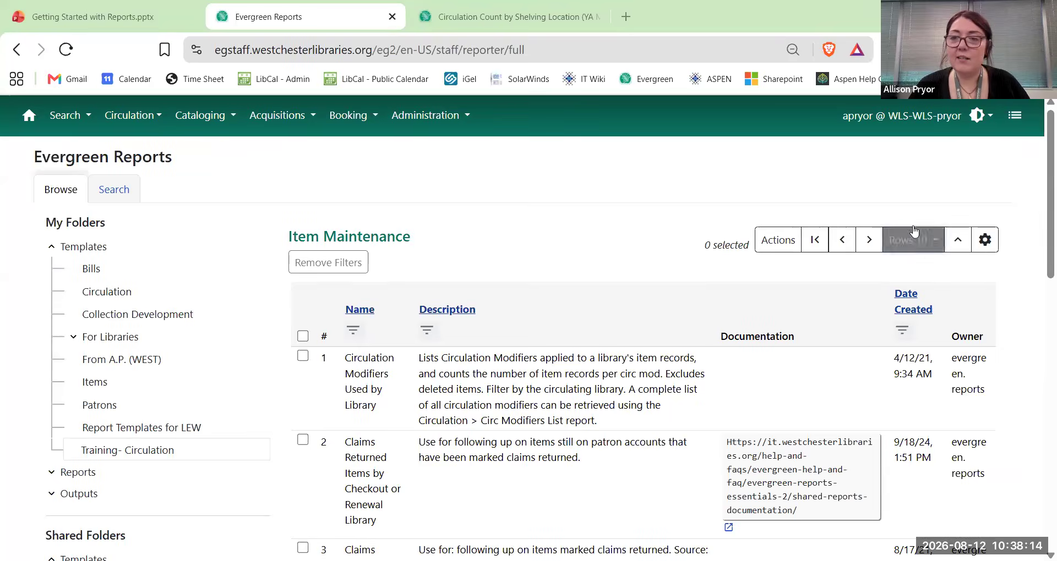
pyautogui.click(913, 232)
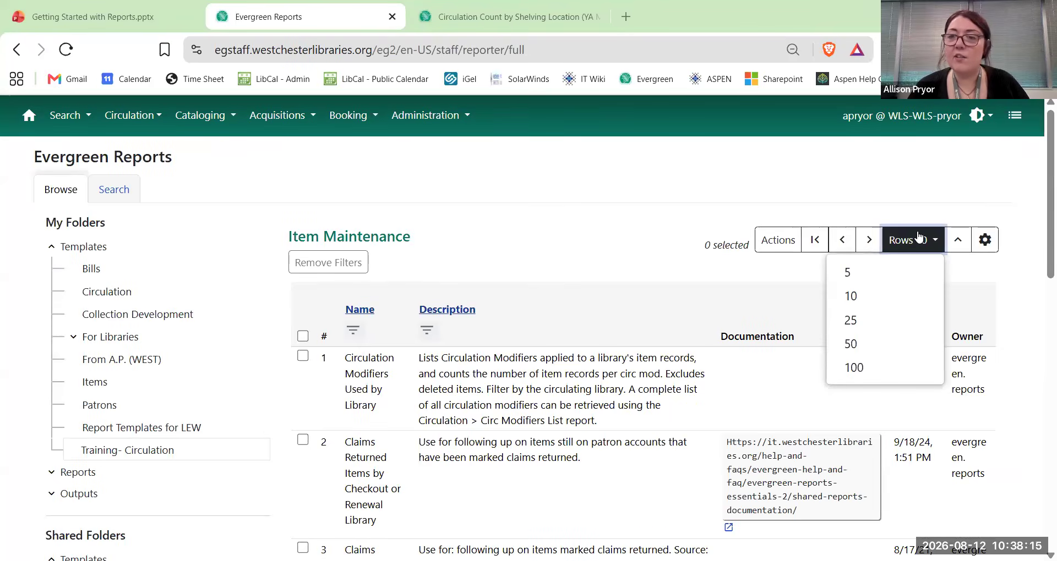
pyautogui.click(866, 326)
# Look through the expanded Item Maintenance template list, including the lost, missing, pre-cat and unknown stat cat templates.
pyautogui.scroll(-3, 633, 278)
pyautogui.scroll(-3, 635, 278)
pyautogui.scroll(6, 638, 275)
pyautogui.scroll(-17, 654, 273)
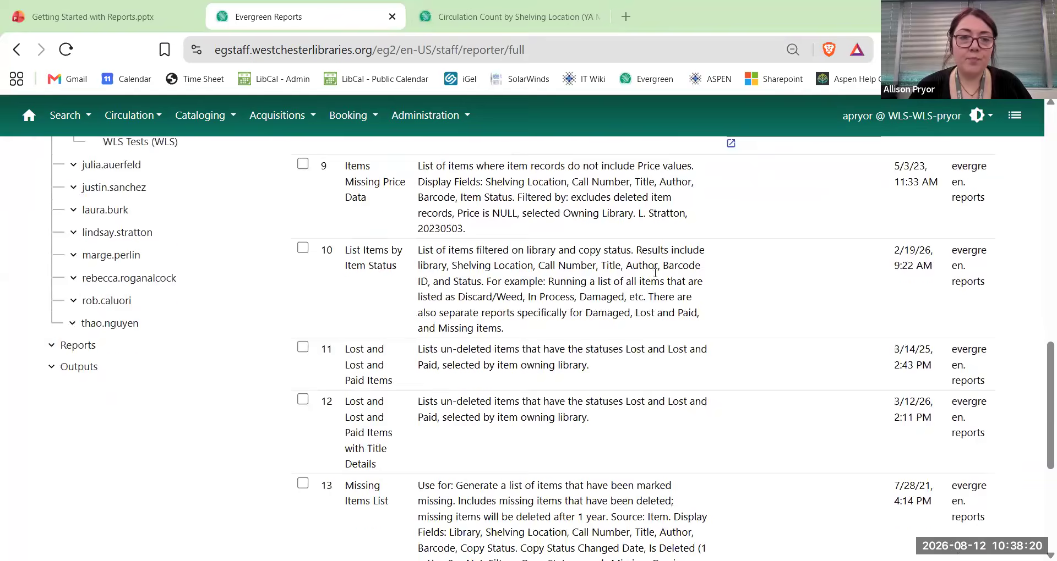
pyautogui.scroll(-3, 644, 276)
pyautogui.scroll(-3, 397, 298)
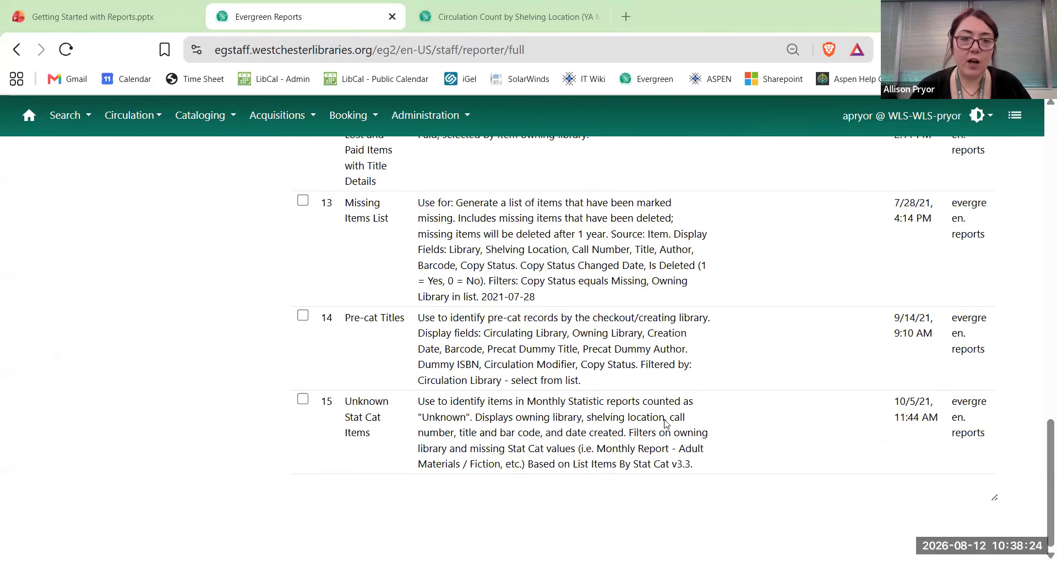
pyautogui.scroll(10, 682, 412)
pyautogui.scroll(10, 681, 412)
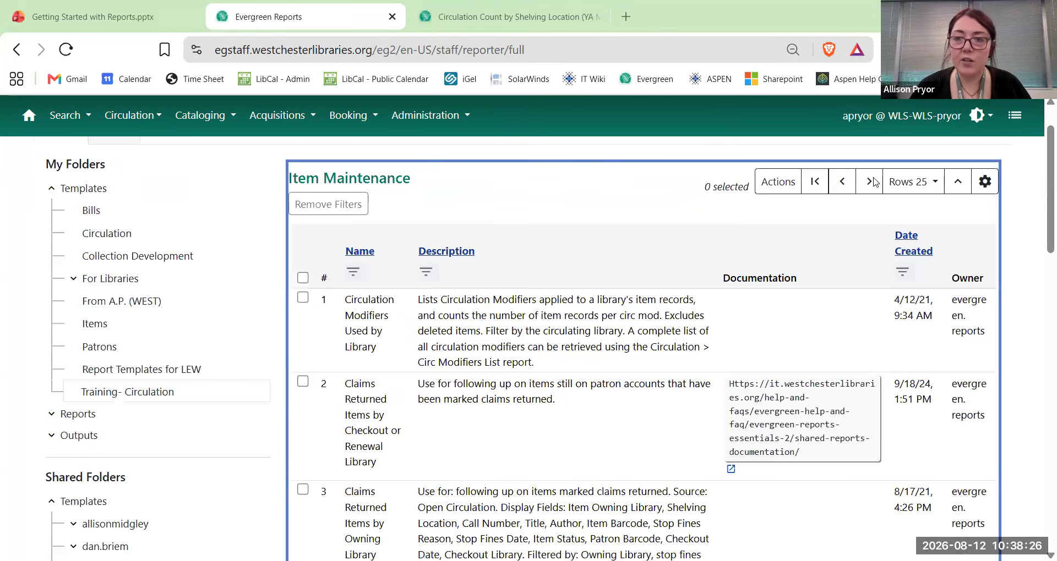
pyautogui.scroll(-3, 300, 237)
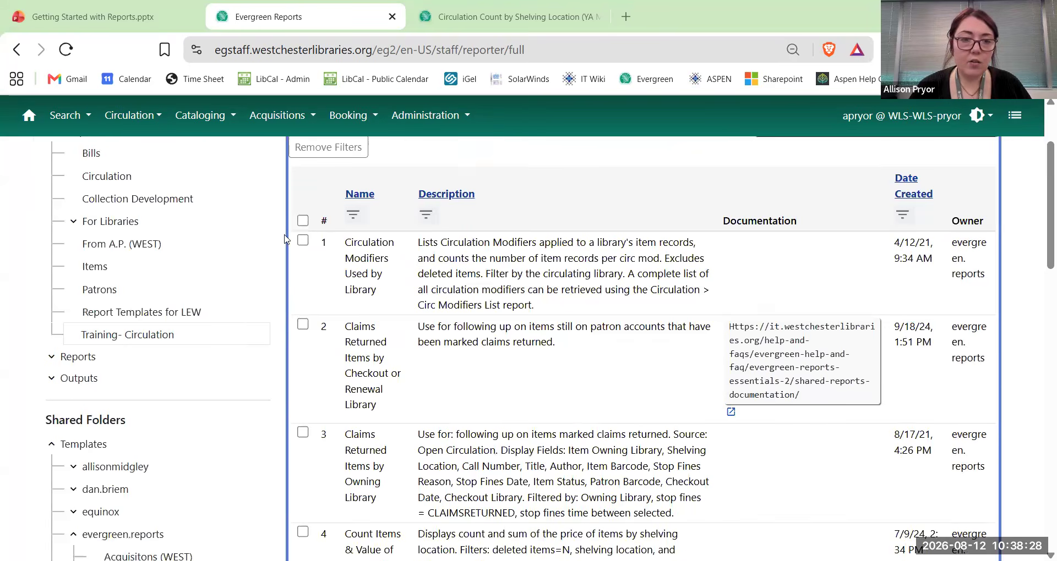
pyautogui.scroll(-15, 555, 304)
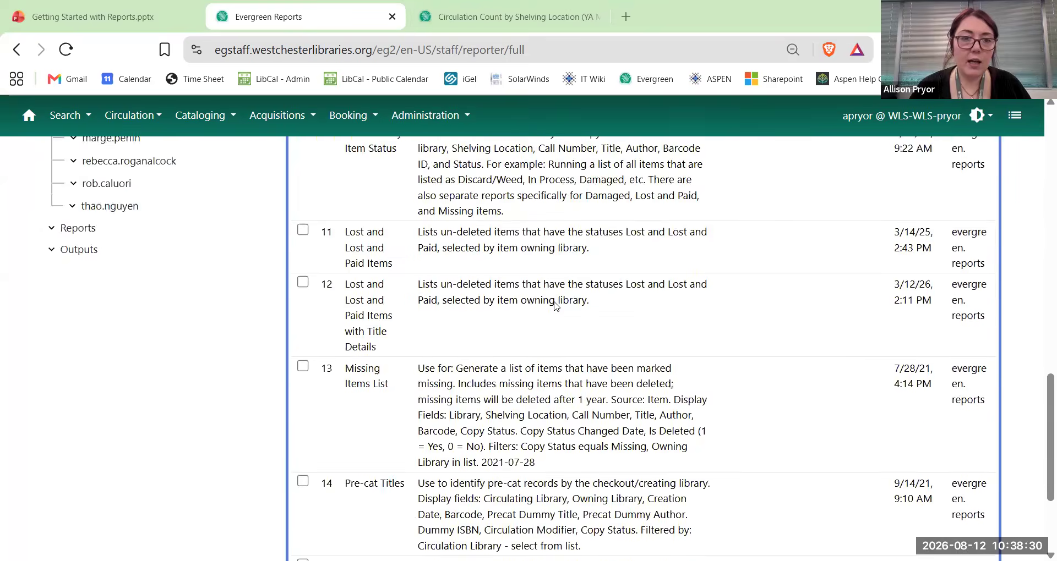
pyautogui.scroll(8, 555, 306)
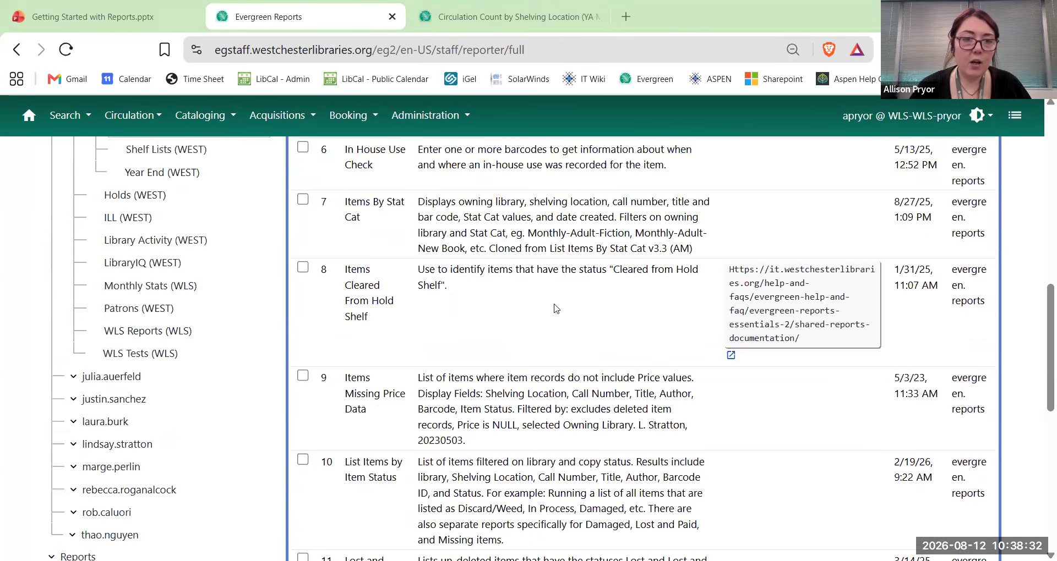
pyautogui.scroll(10, 555, 308)
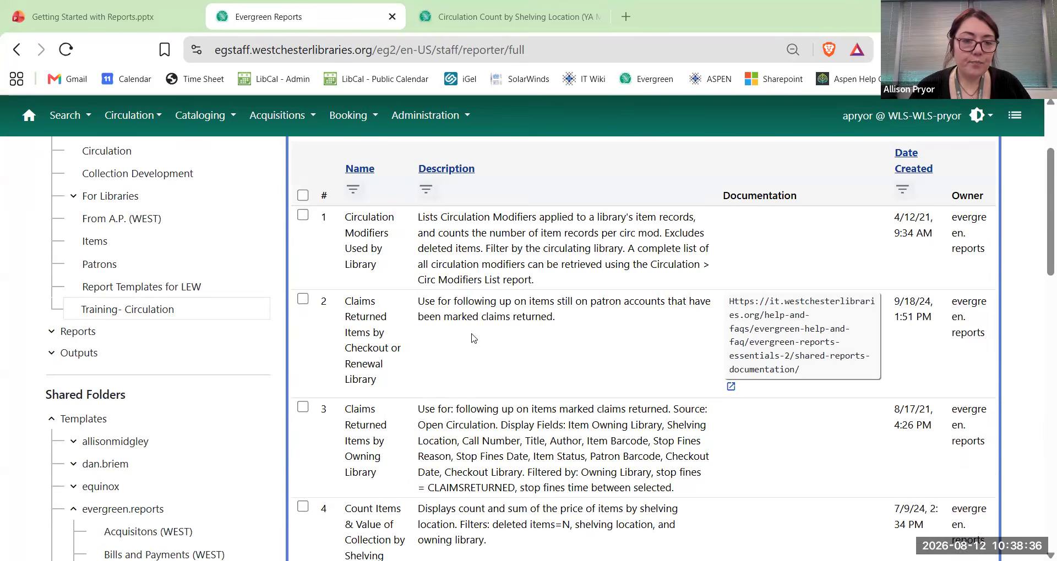
# Open the shared Shelf Lists (WEST) template folder under Collections (WEST).
pyautogui.scroll(-3, 473, 337)
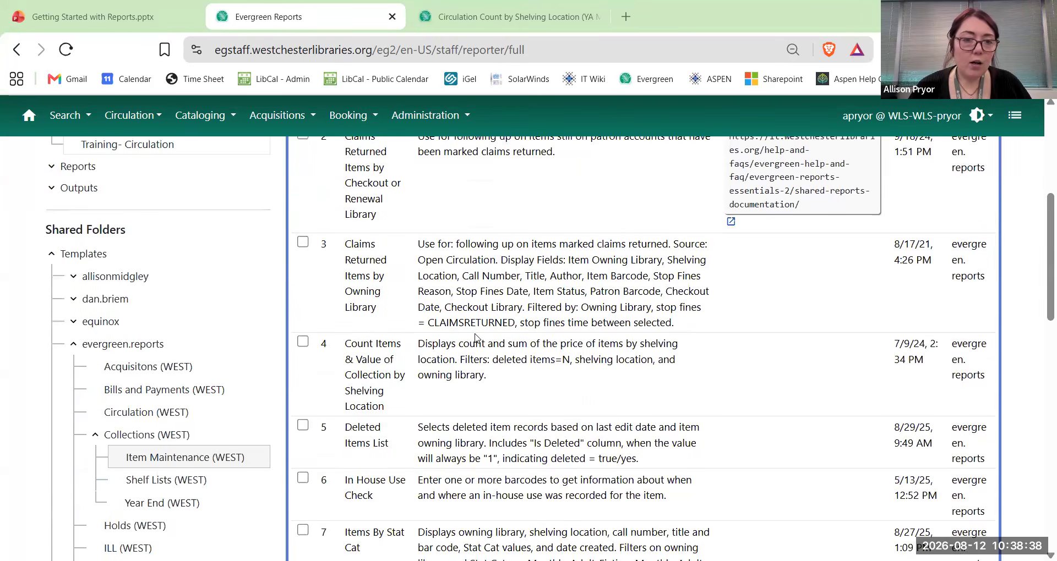
pyautogui.scroll(-3, 475, 337)
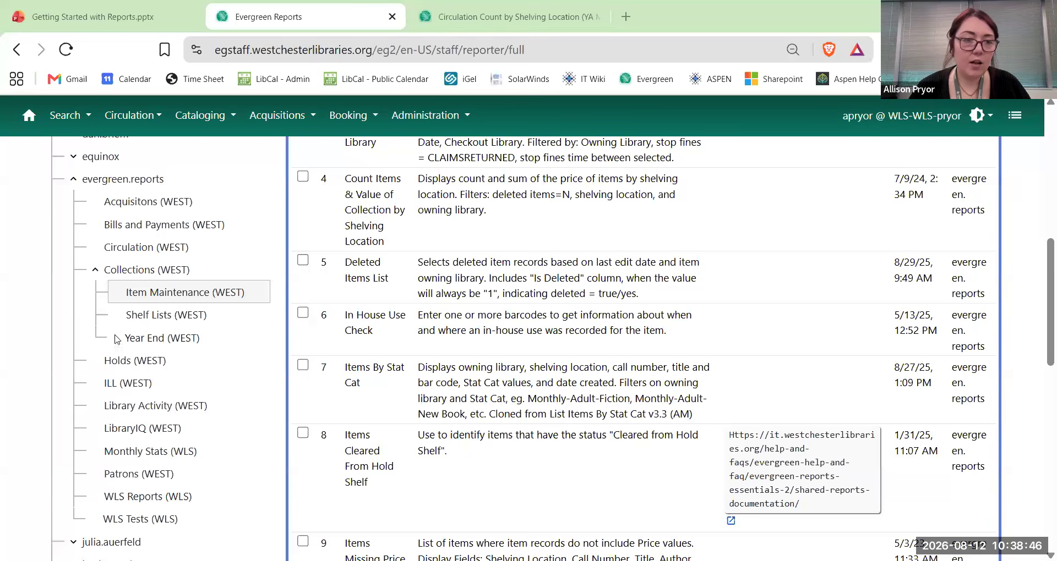
pyautogui.click(149, 319)
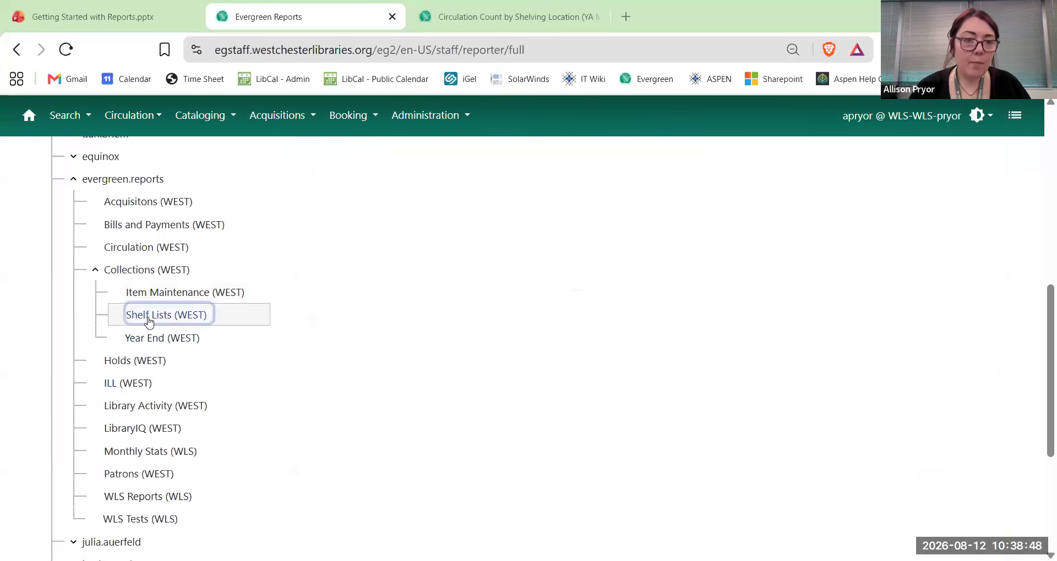
# Clone the template "Shelf List by Shelving Location and Call Number Range" into the Training- Circulation folder.
pyautogui.scroll(6, 525, 375)
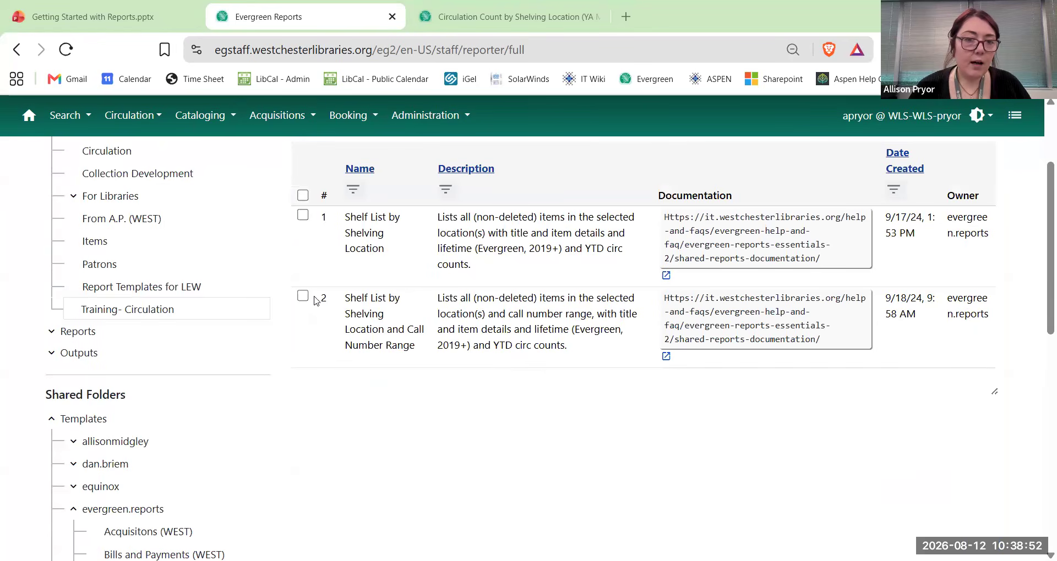
pyautogui.click(303, 296)
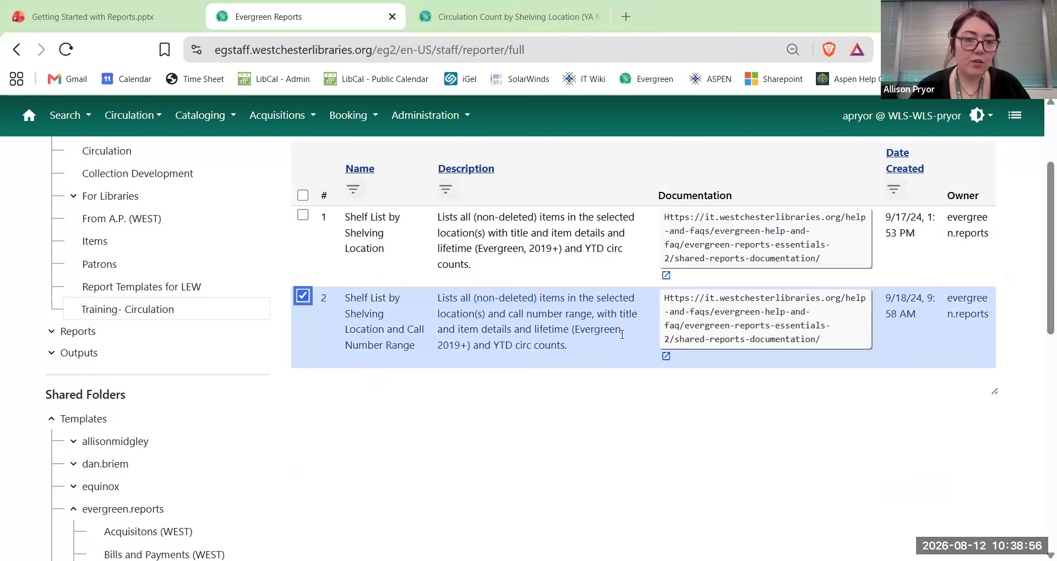
pyautogui.scroll(3, 622, 335)
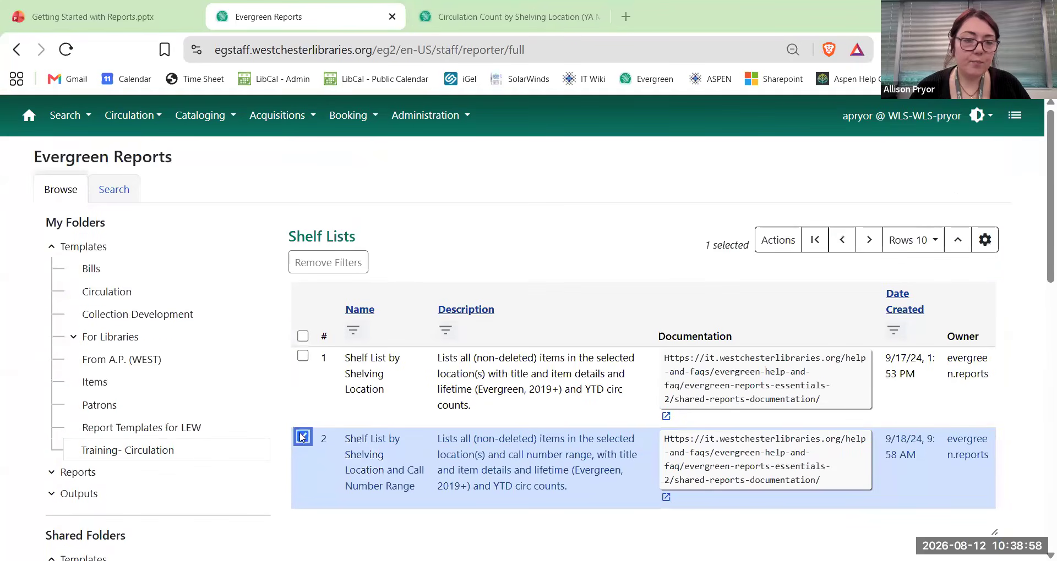
pyautogui.click(303, 438)
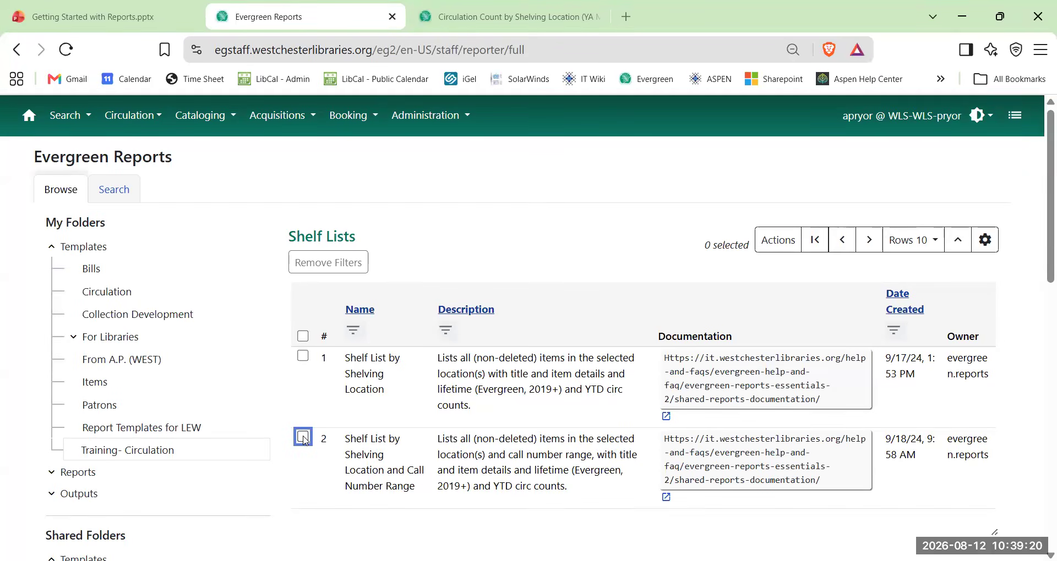
pyautogui.click(304, 437)
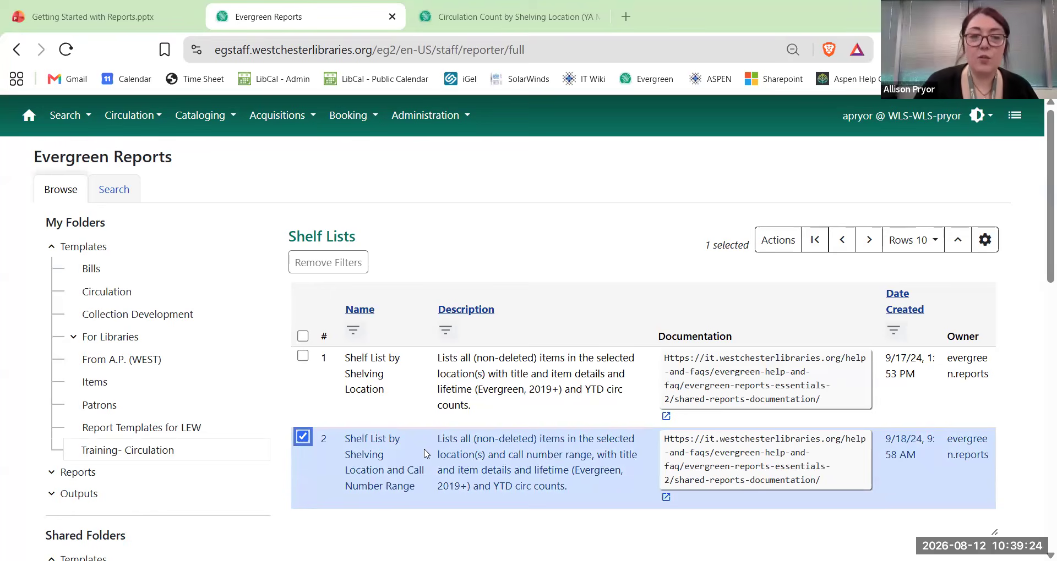
pyautogui.click(778, 245)
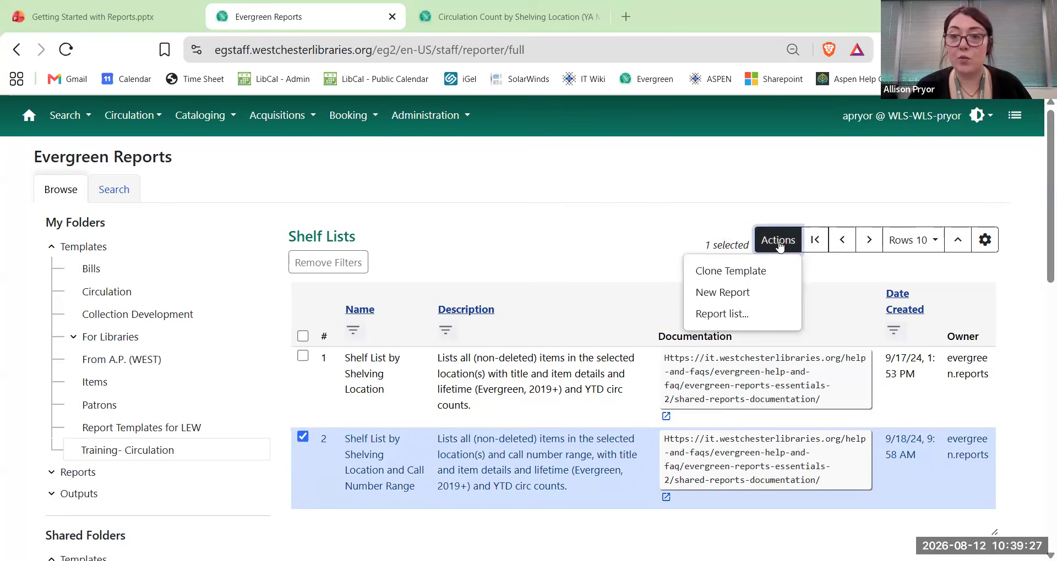
pyautogui.click(740, 277)
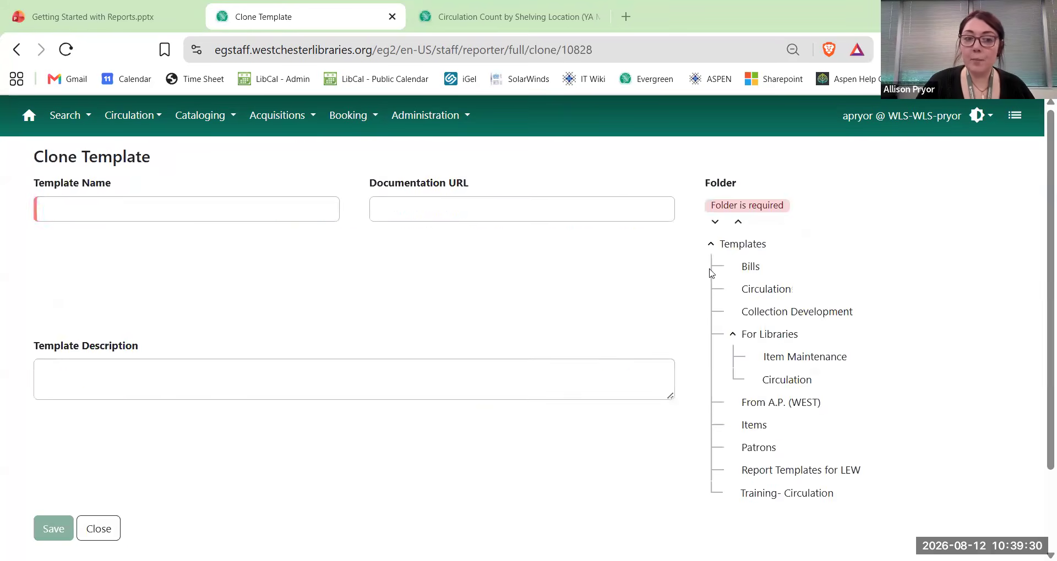
pyautogui.click(762, 500)
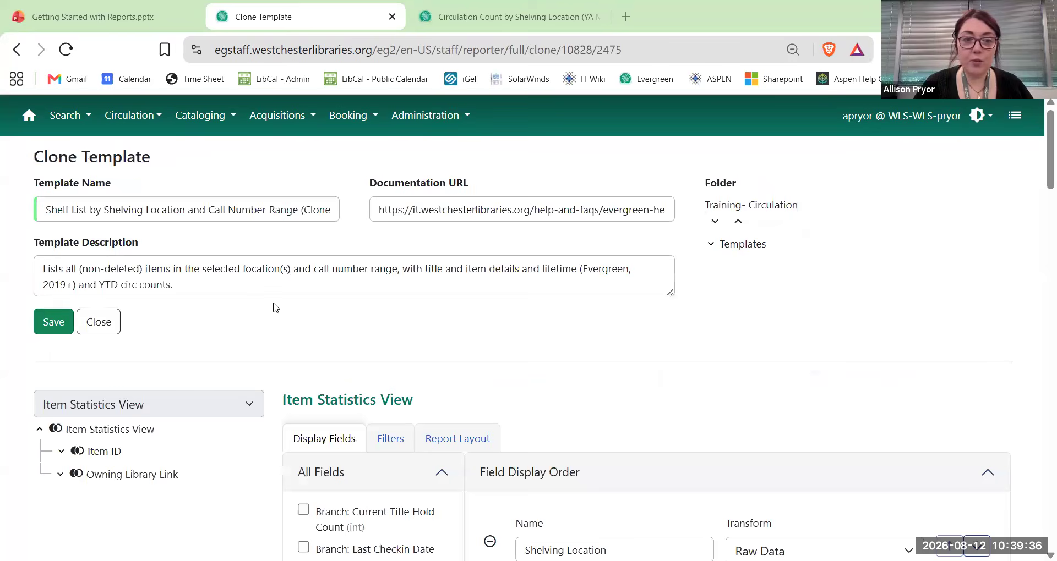
# Review the cloned template's display fields and their transforms, from Shelving Location through Consortium: Last Circulation Date.
pyautogui.scroll(-6, 275, 307)
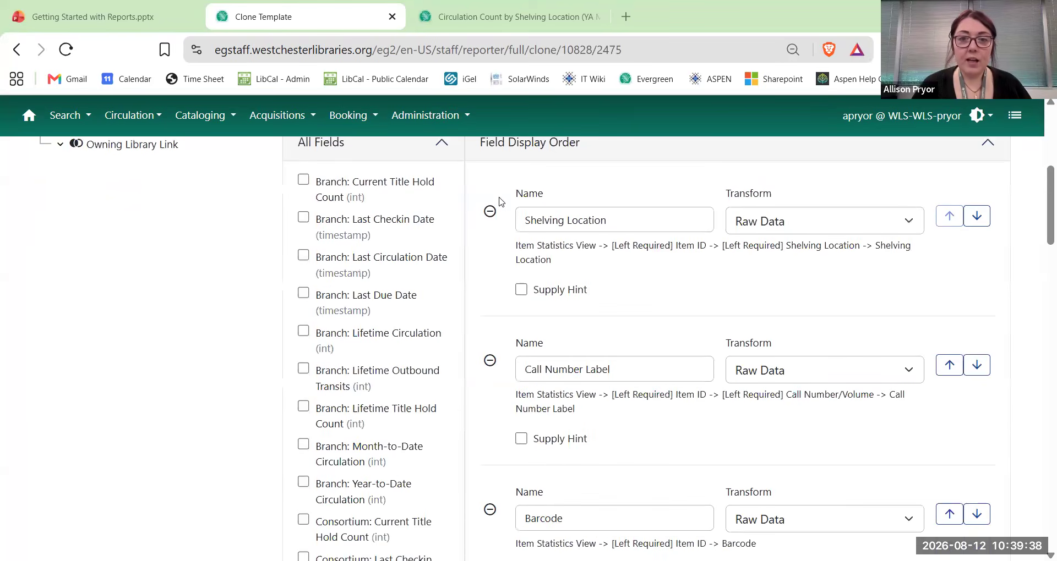
pyautogui.scroll(2, 655, 269)
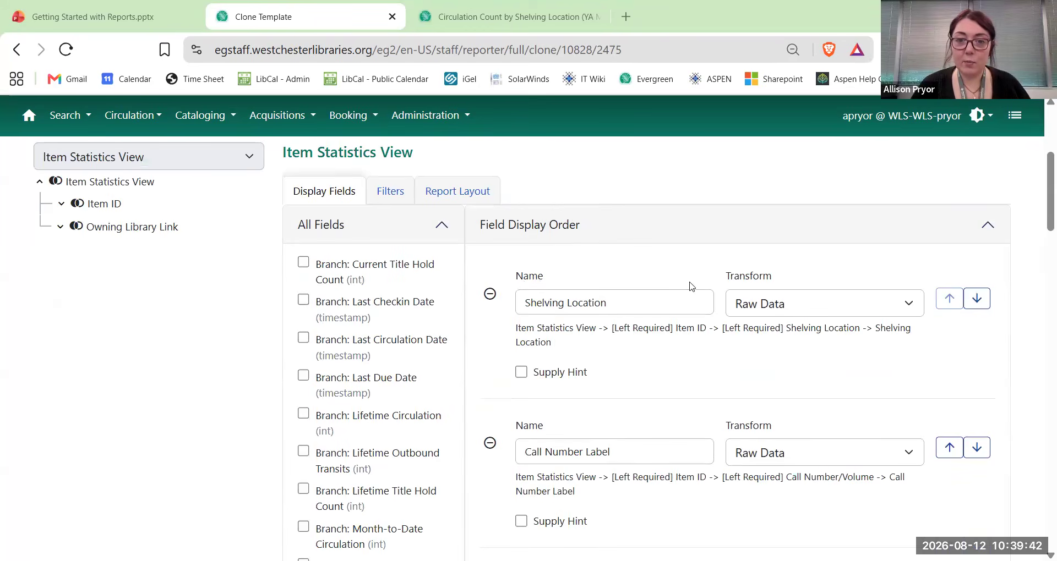
pyautogui.scroll(-3, 679, 308)
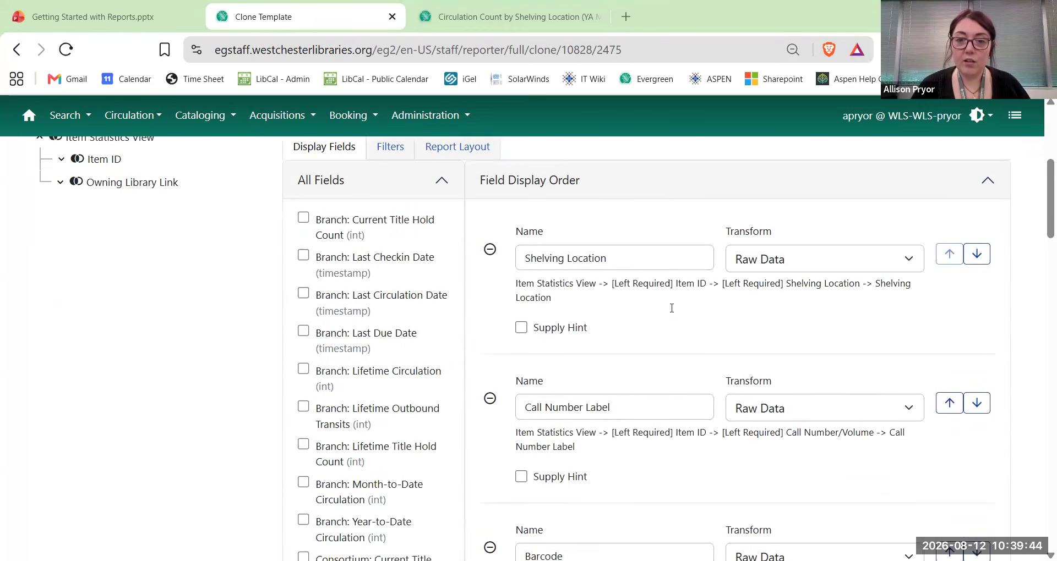
pyautogui.scroll(-3, 655, 304)
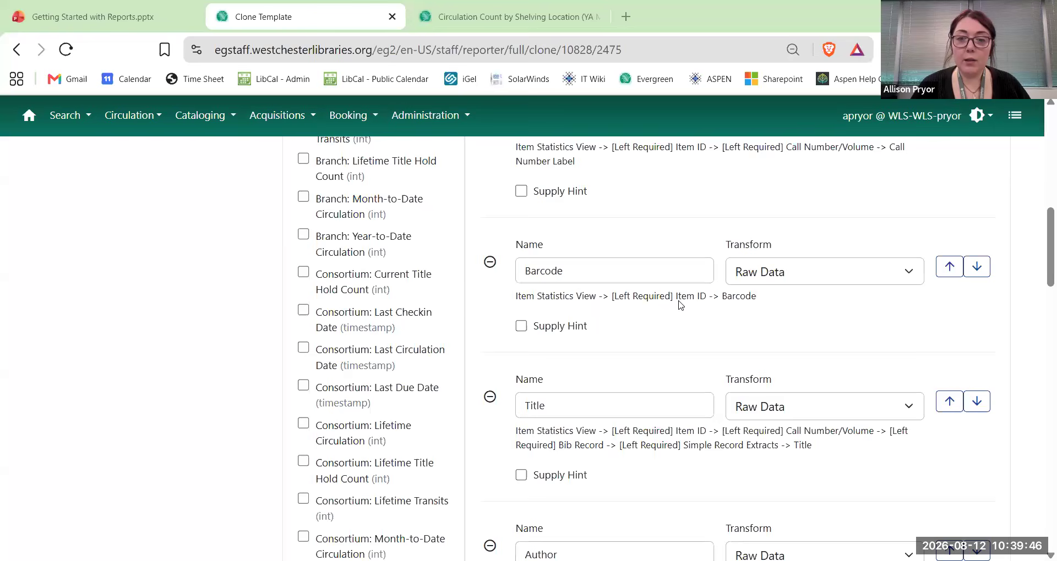
pyautogui.scroll(-3, 594, 261)
pyautogui.scroll(-3, 567, 342)
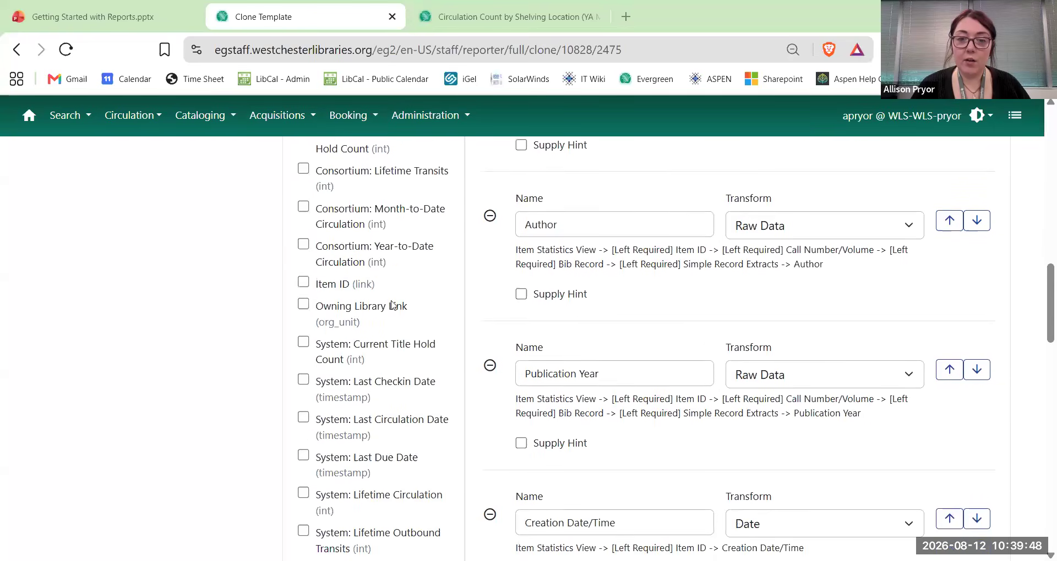
pyautogui.scroll(-3, 654, 386)
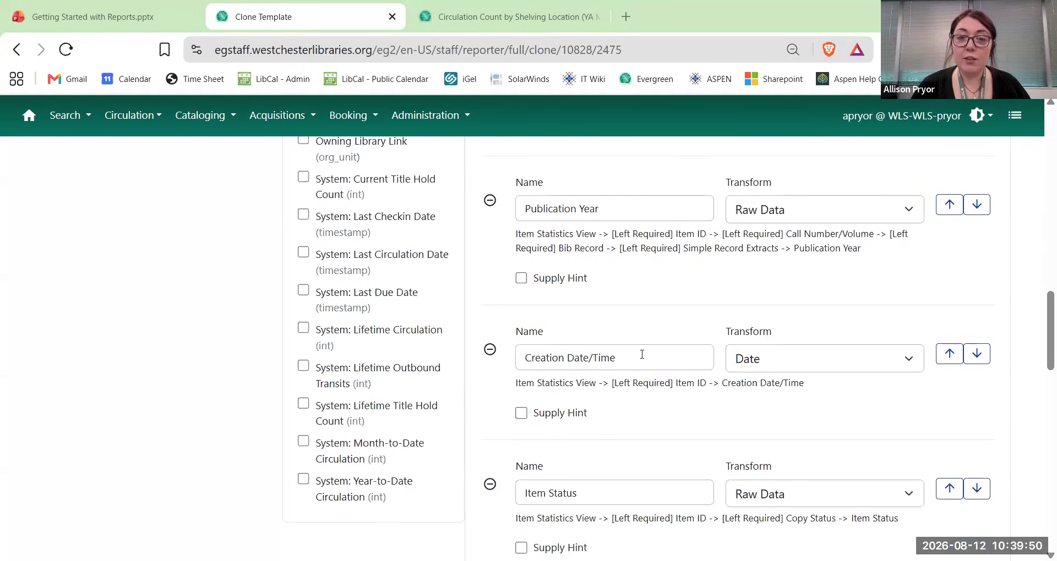
pyautogui.scroll(-5, 504, 253)
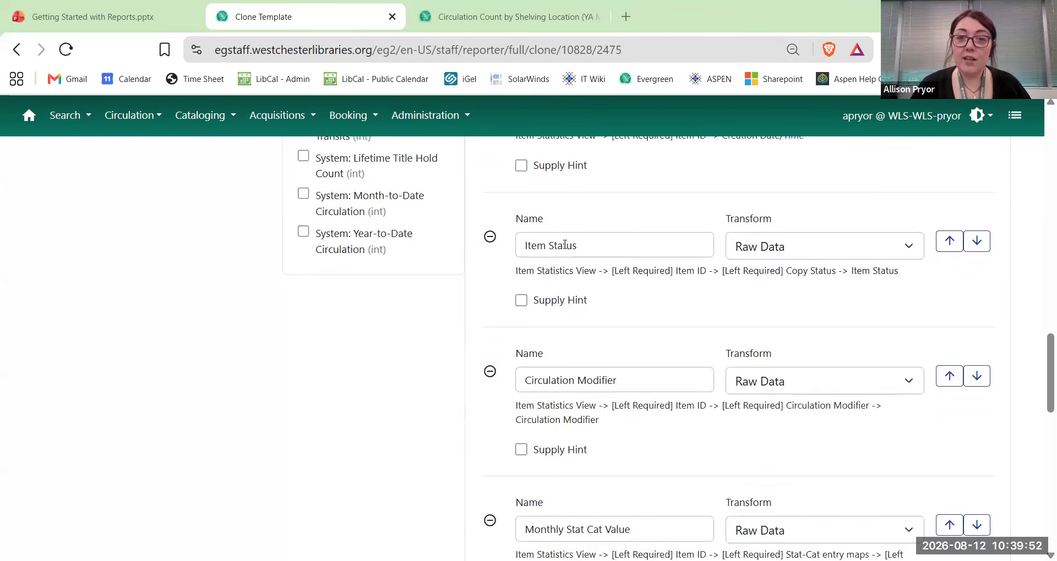
pyautogui.scroll(-3, 649, 253)
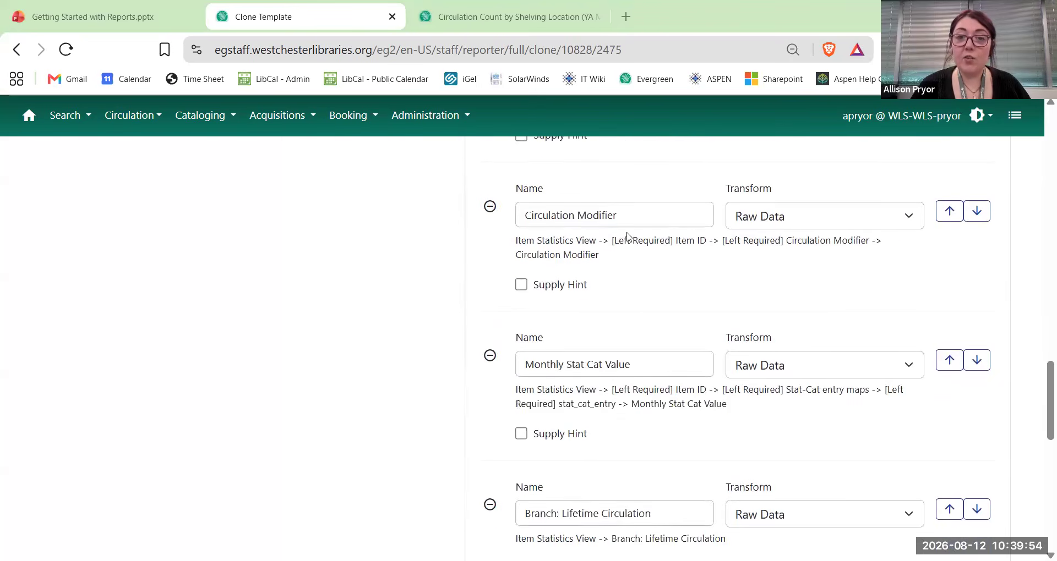
pyautogui.scroll(-3, 616, 232)
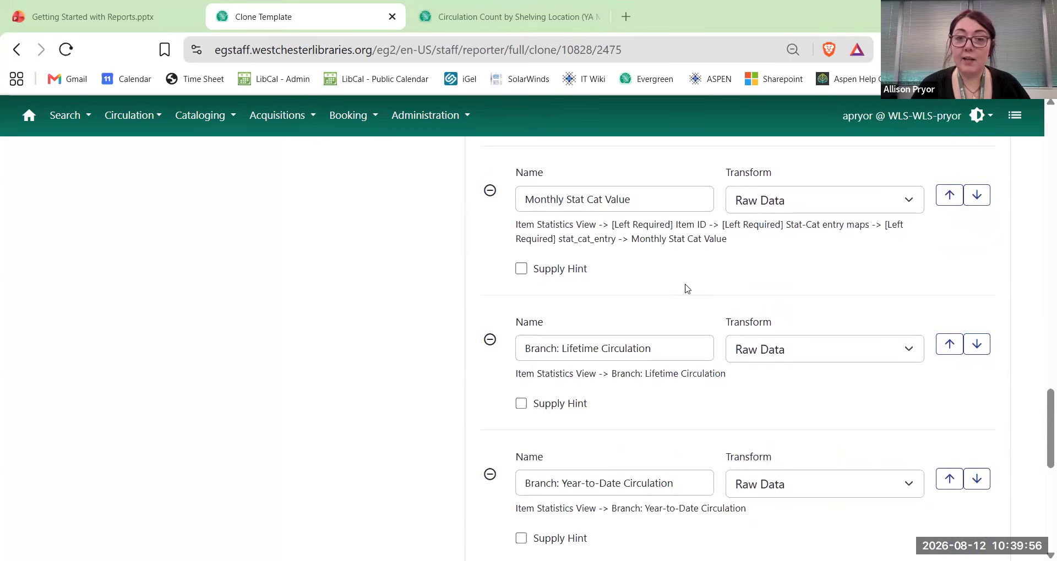
pyautogui.scroll(-3, 633, 242)
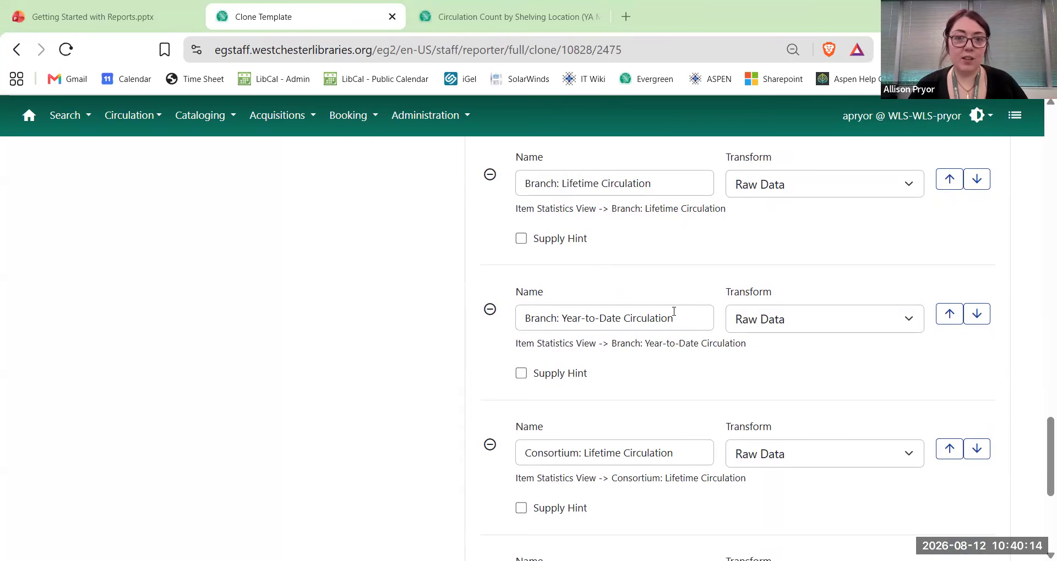
pyautogui.scroll(-3, 673, 311)
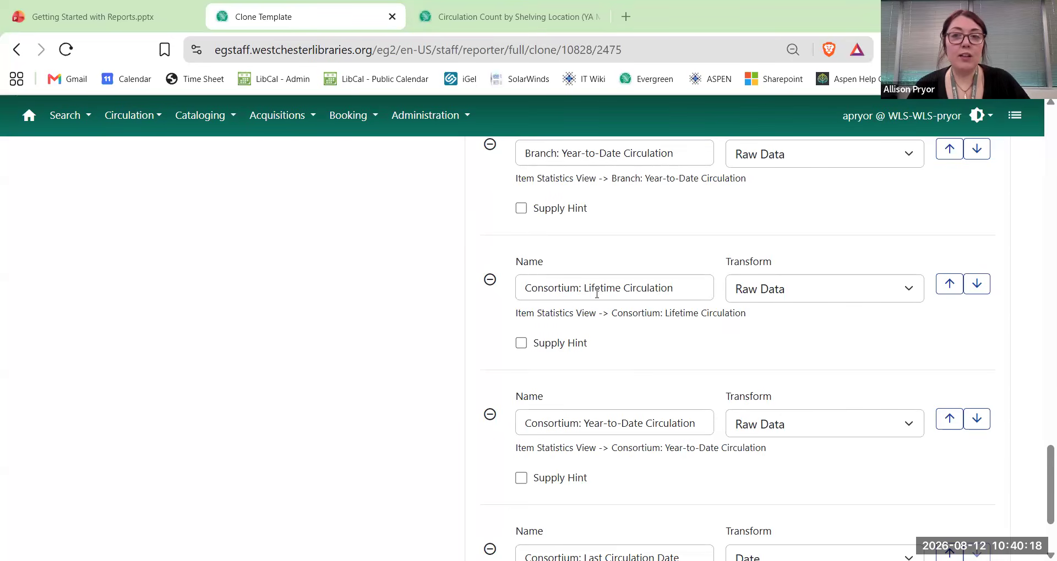
pyautogui.scroll(-2, 598, 286)
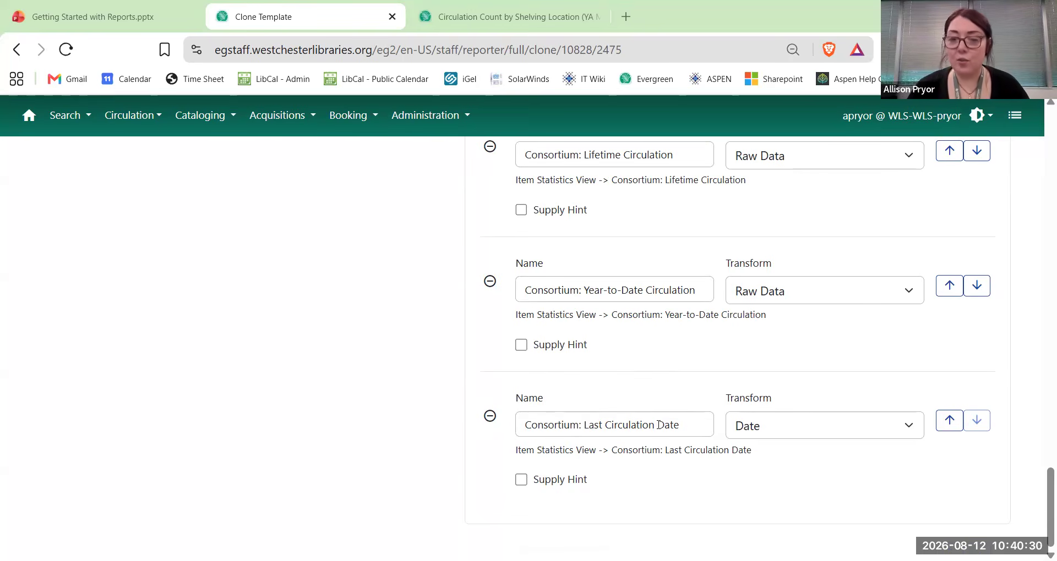
pyautogui.scroll(15, 689, 429)
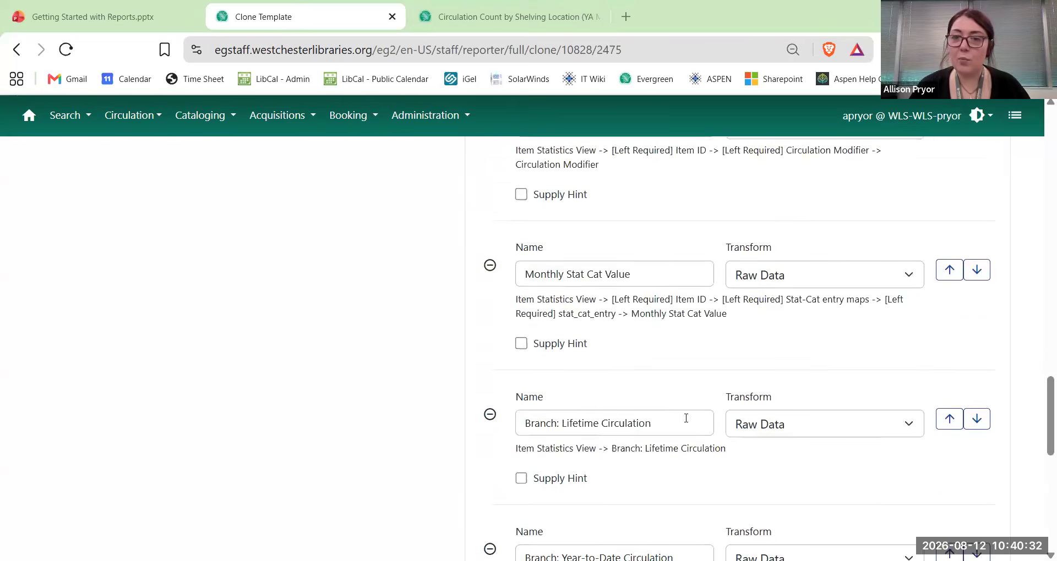
pyautogui.scroll(15, 686, 416)
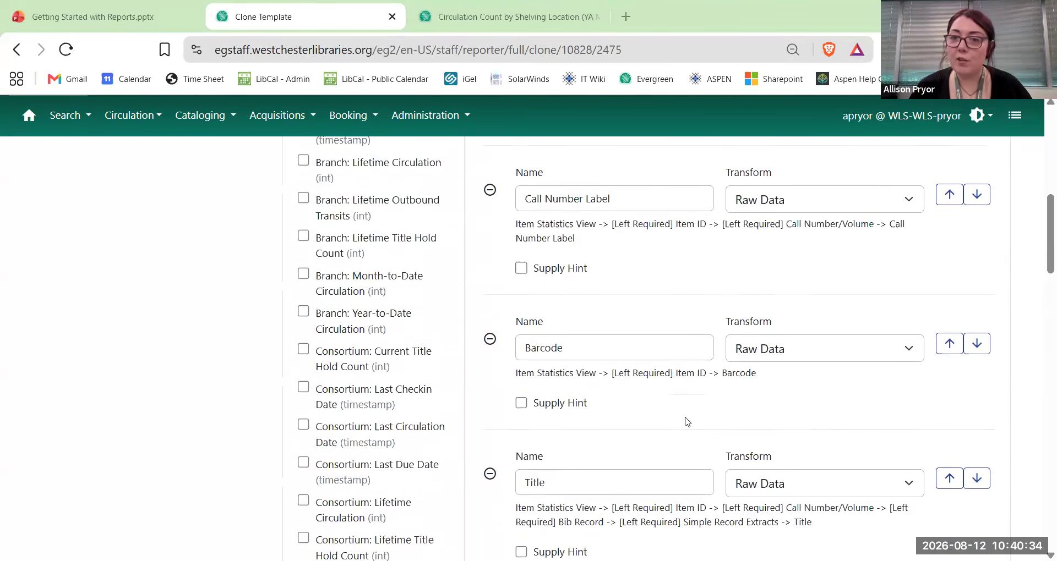
pyautogui.scroll(-2, 685, 416)
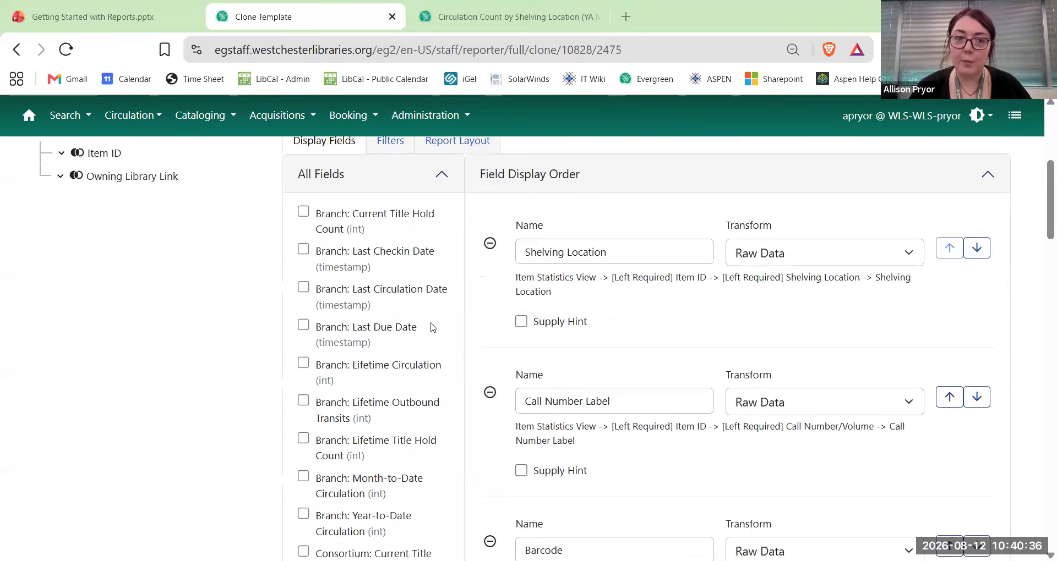
pyautogui.scroll(1, 116, 289)
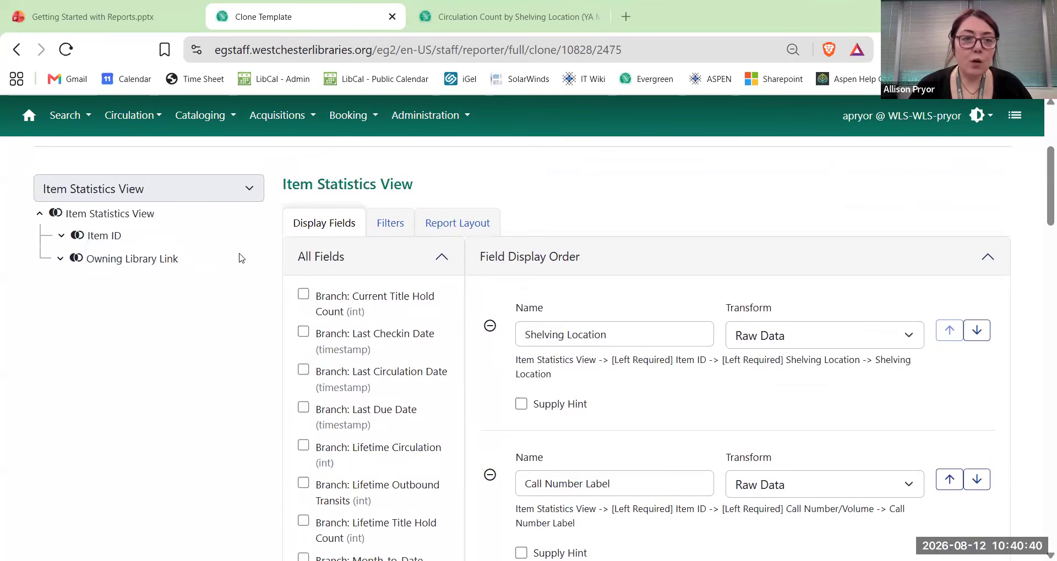
# Expand Item ID and its Item Tags branch in the source tree, and show the fields available under Tag.
pyautogui.click(60, 236)
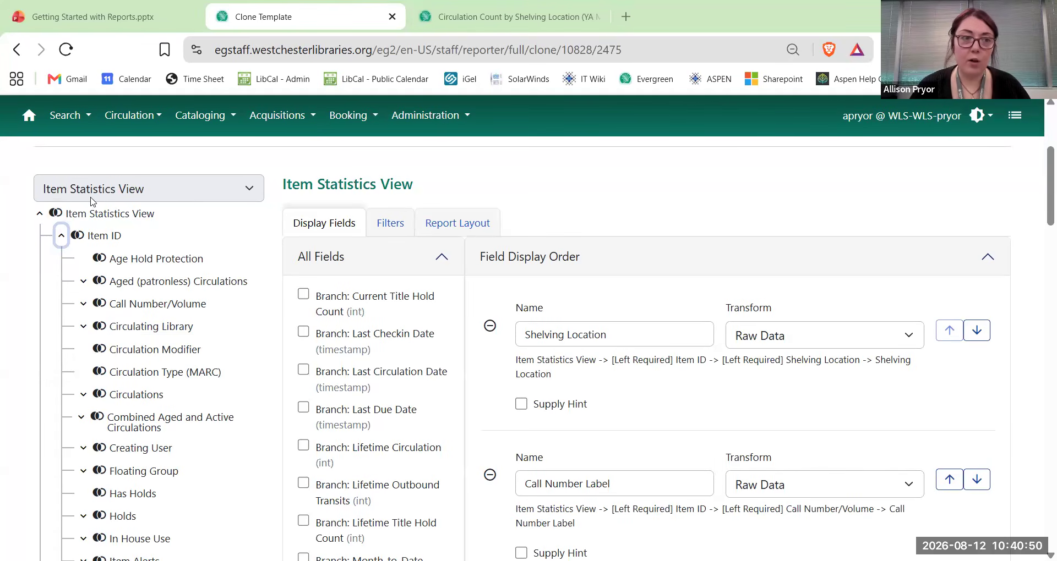
pyautogui.scroll(-2, 177, 205)
pyautogui.scroll(-8, 177, 205)
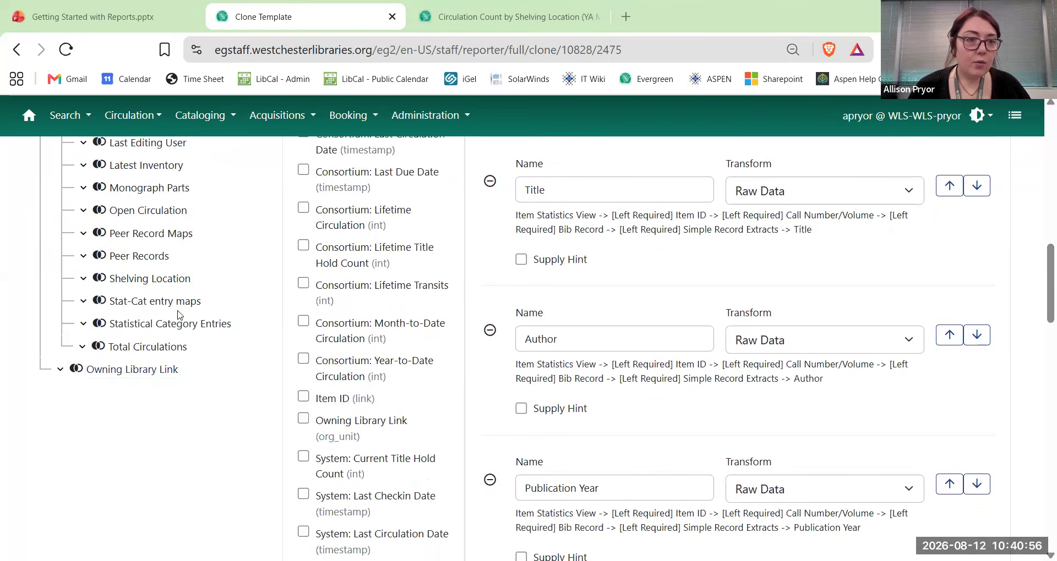
pyautogui.scroll(3, 177, 315)
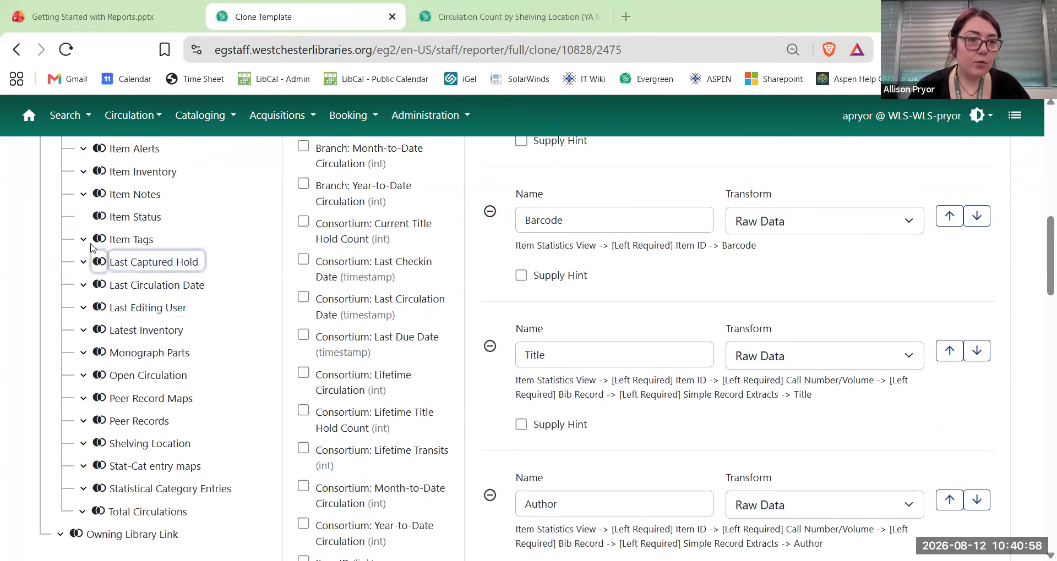
pyautogui.click(83, 239)
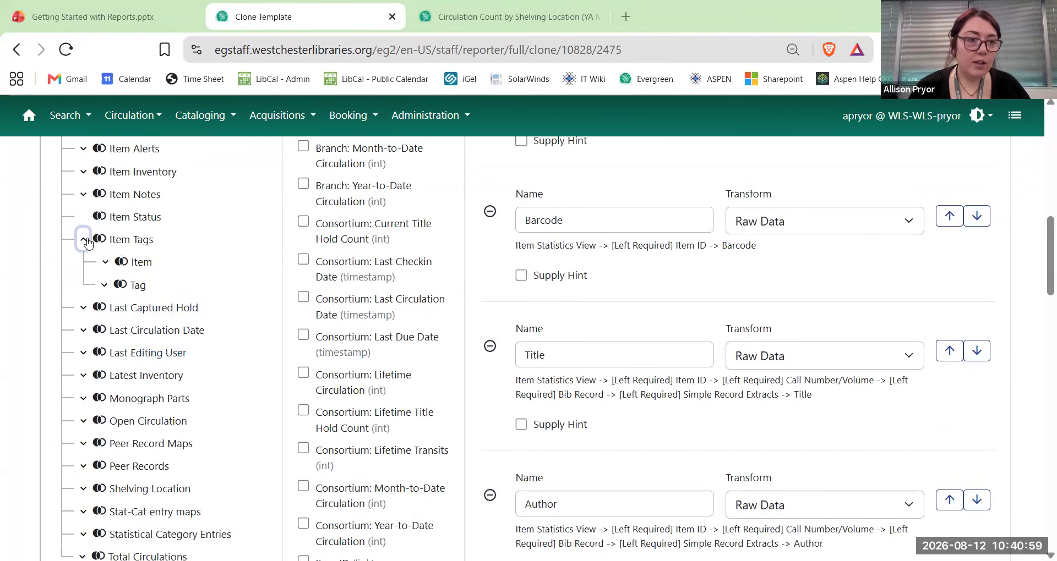
pyautogui.click(138, 285)
pyautogui.scroll(5, 323, 313)
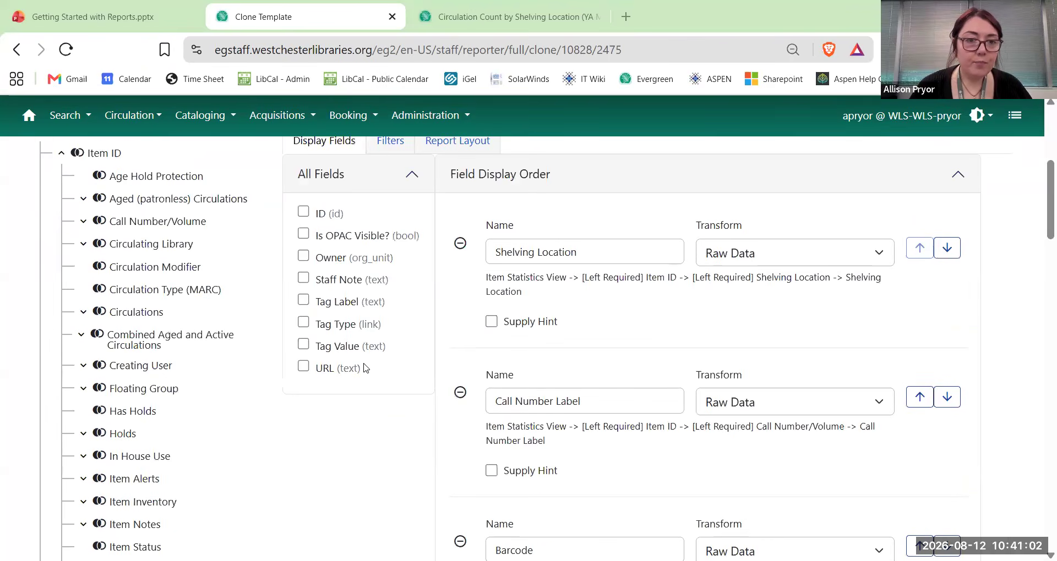
# Show the fields available for Item under Item Tags, and expand the Tag branch.
pyautogui.scroll(-3, 341, 369)
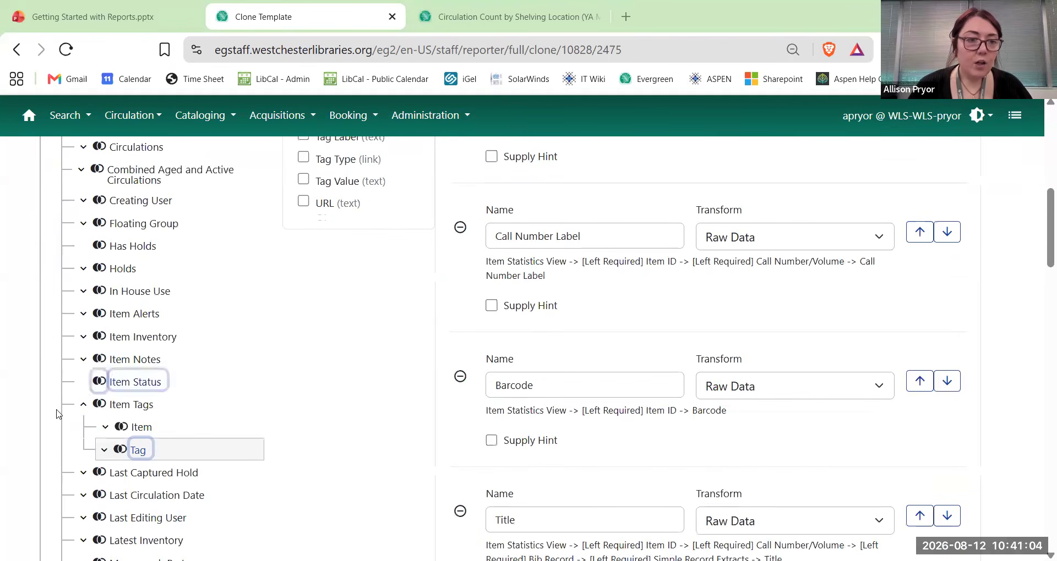
pyautogui.scroll(6, 85, 402)
pyautogui.scroll(-4, 83, 393)
pyautogui.scroll(-3, 81, 392)
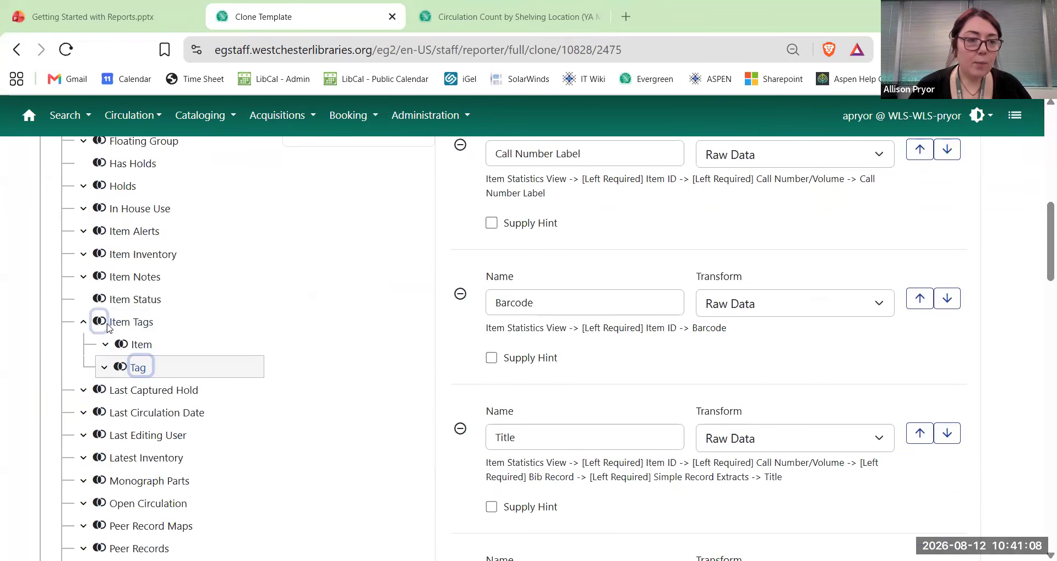
pyautogui.click(143, 345)
pyautogui.click(104, 368)
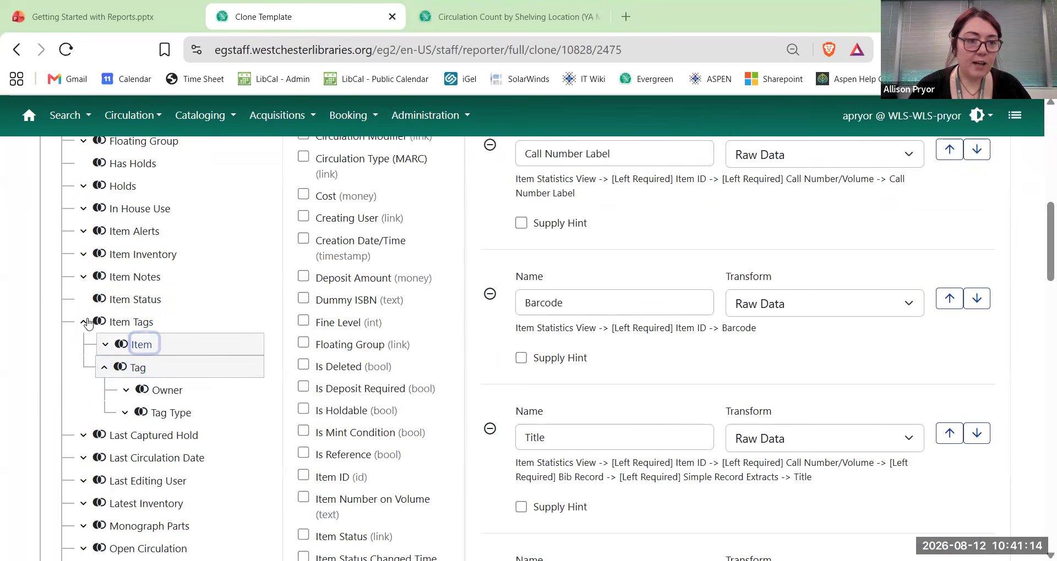
# Show the fields available for Item Tags.
pyautogui.click(124, 322)
pyautogui.scroll(6, 294, 310)
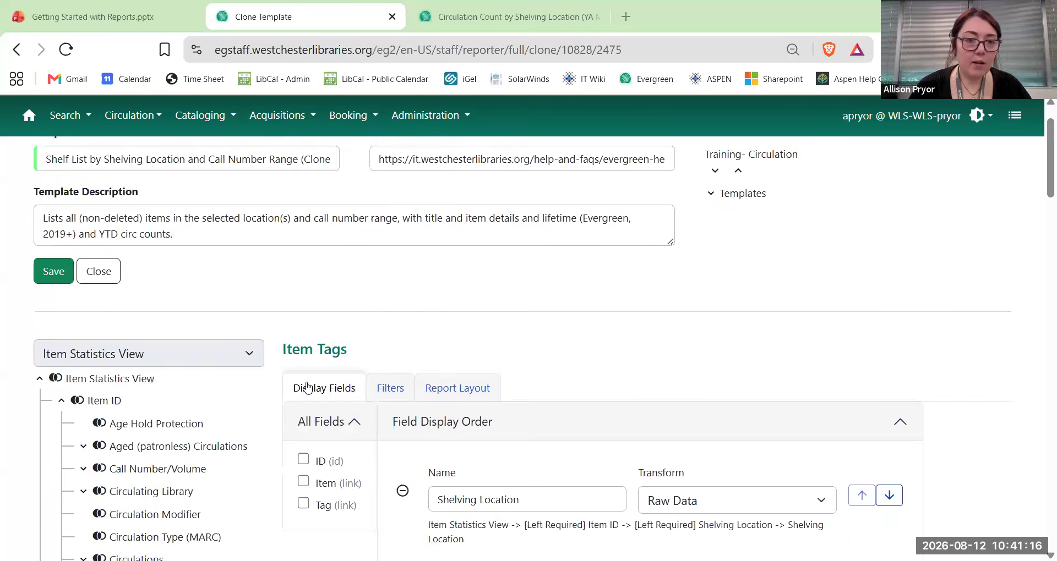
pyautogui.scroll(-3, 301, 304)
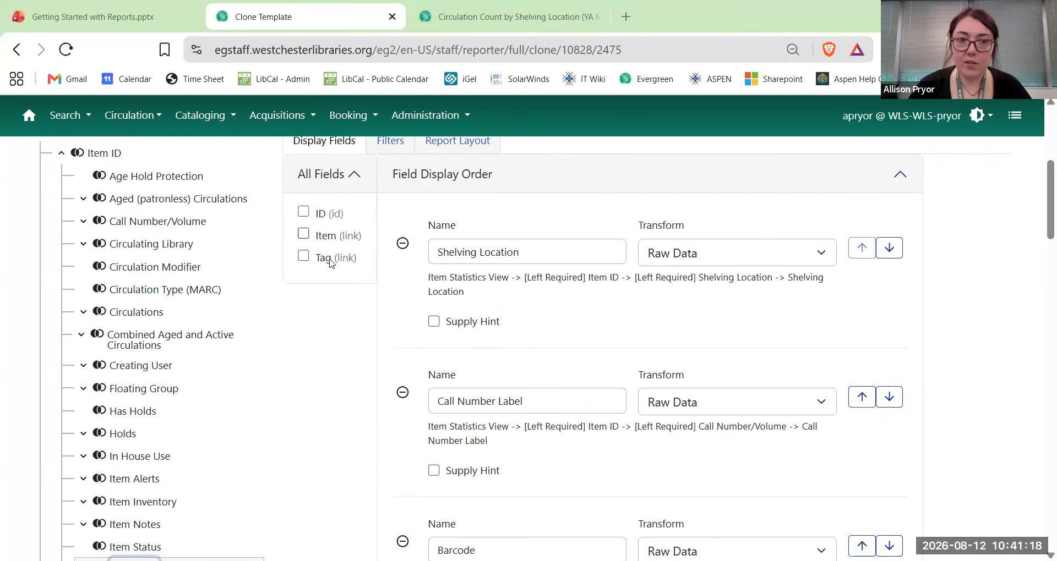
pyautogui.scroll(-6, 319, 264)
# Show the fields available for Item under Item Tags and review them from Active Date/Time through Shelving Location.
pyautogui.click(139, 263)
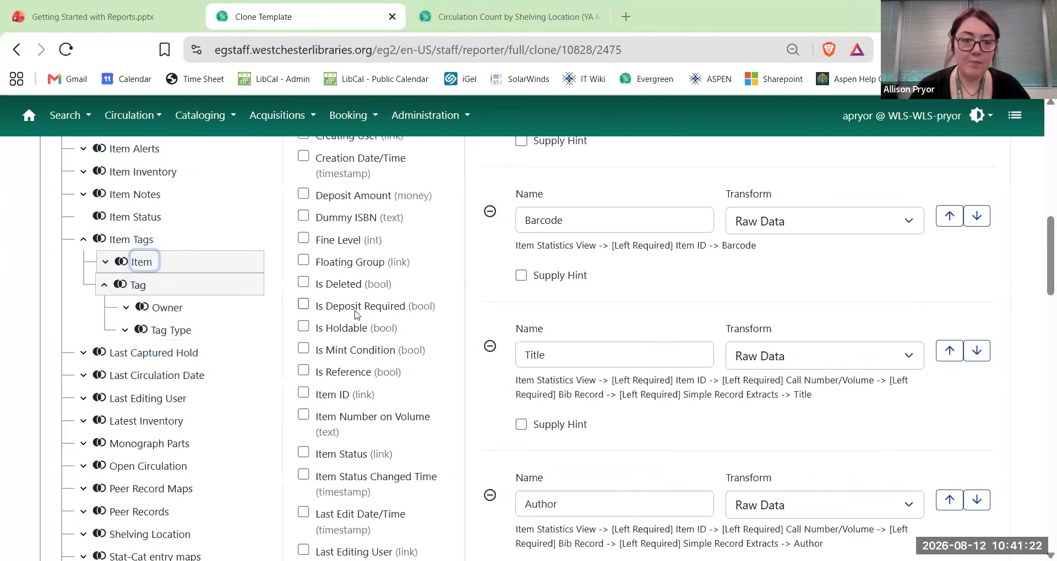
pyautogui.scroll(7, 355, 315)
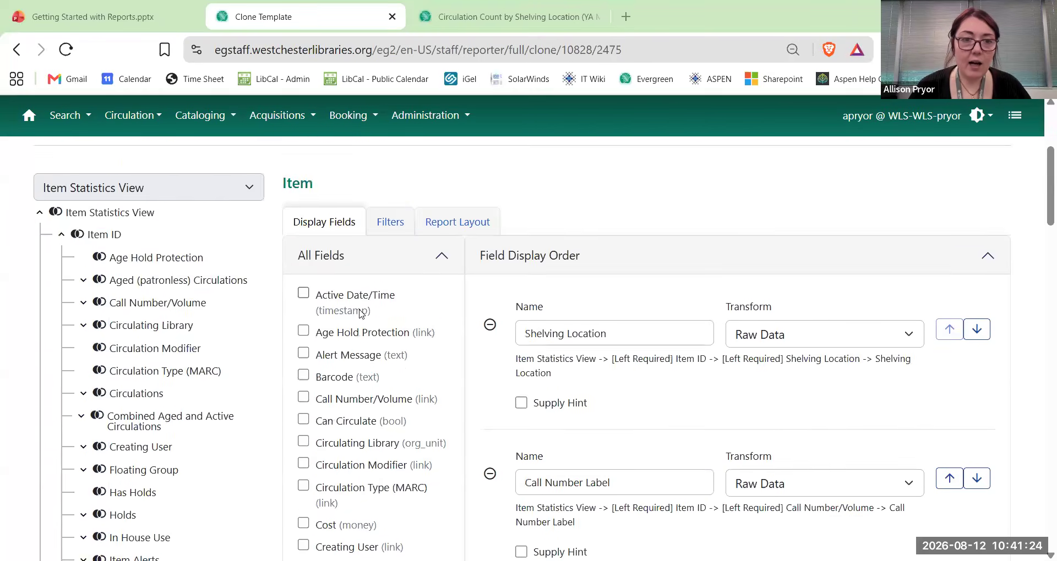
pyautogui.scroll(-12, 361, 313)
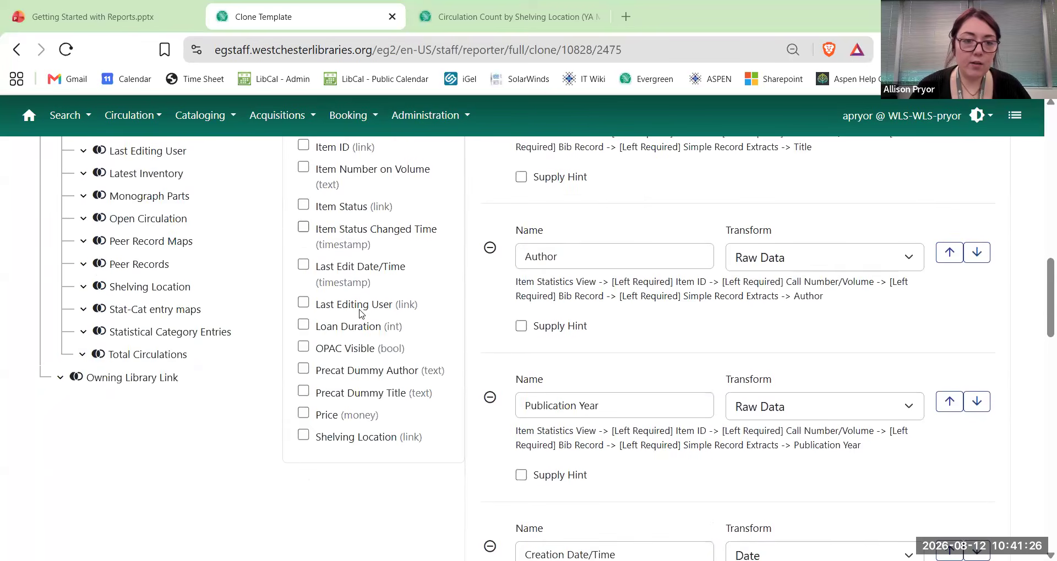
pyautogui.scroll(-2, 361, 314)
pyautogui.scroll(4, 358, 339)
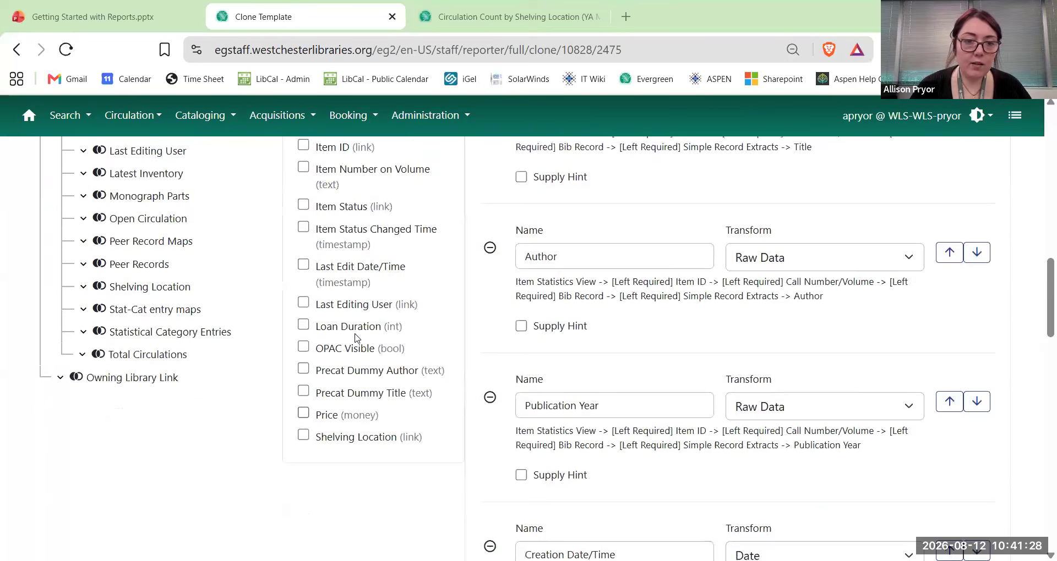
pyautogui.scroll(2, 361, 338)
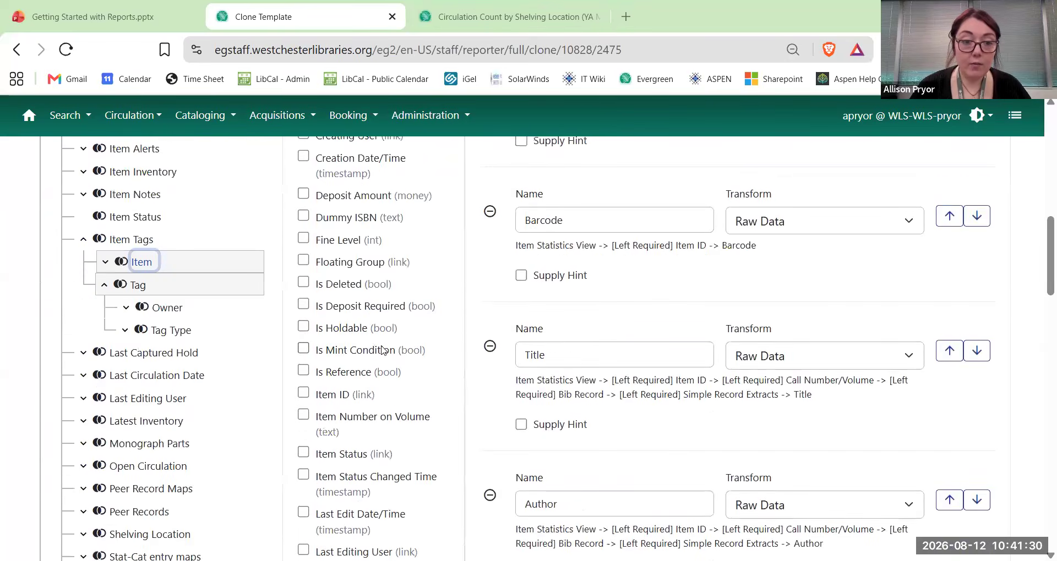
pyautogui.scroll(5, 388, 344)
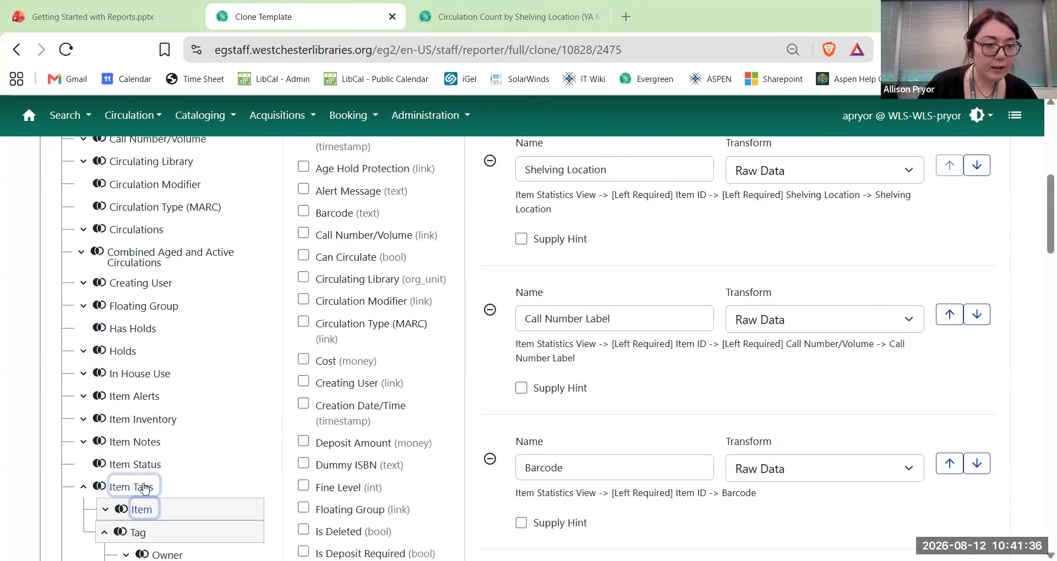
# Show the fields available for Circulation Type (MARC) under Item ID.
pyautogui.scroll(2, 226, 248)
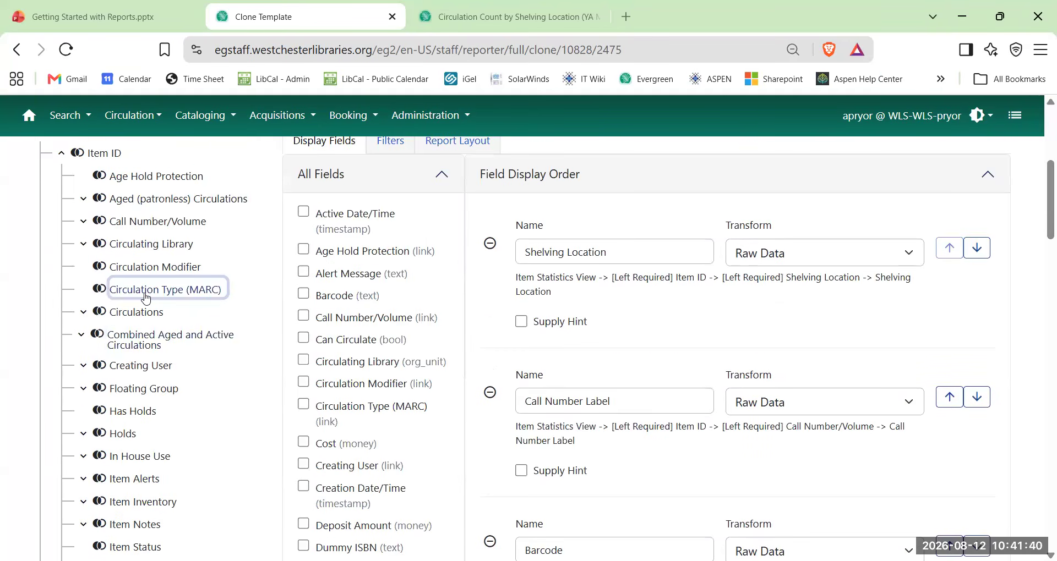
pyautogui.click(146, 298)
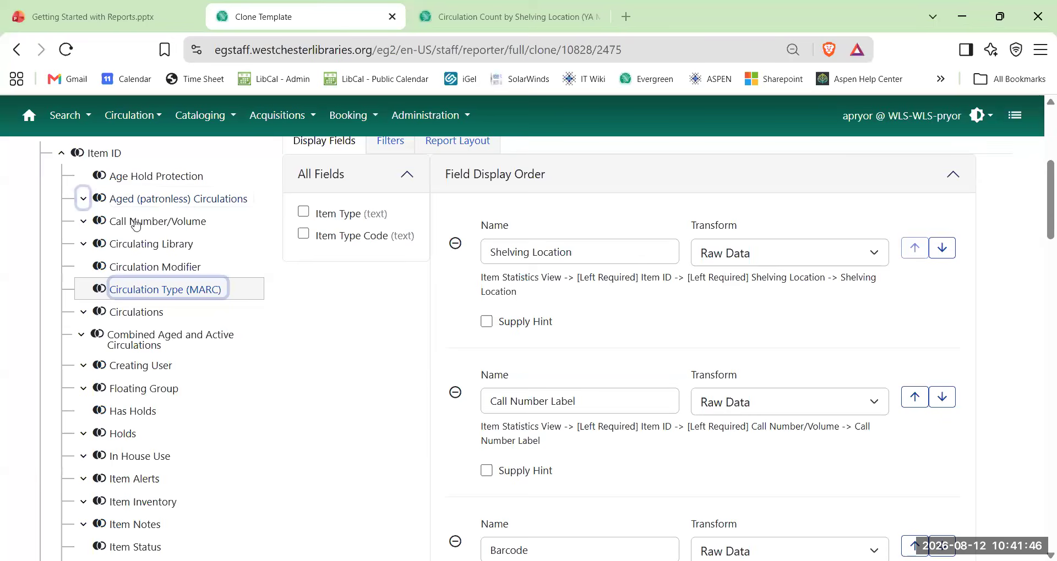
pyautogui.scroll(1, 136, 225)
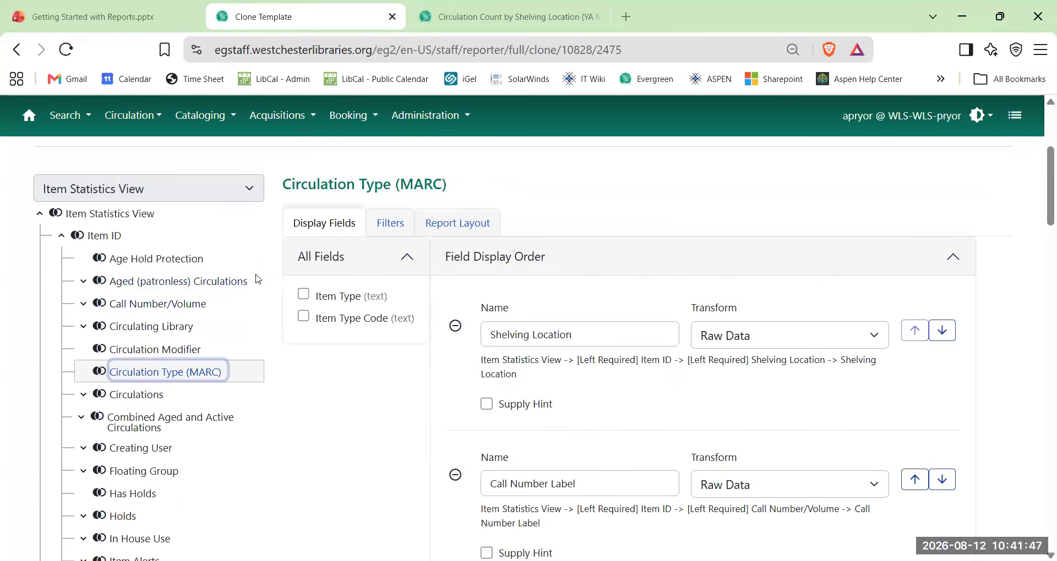
# Expand Call Number/Volume in the source tree, show its available fields, and review its sub-branches from Bib Record through URIs.
pyautogui.click(193, 313)
pyautogui.click(83, 304)
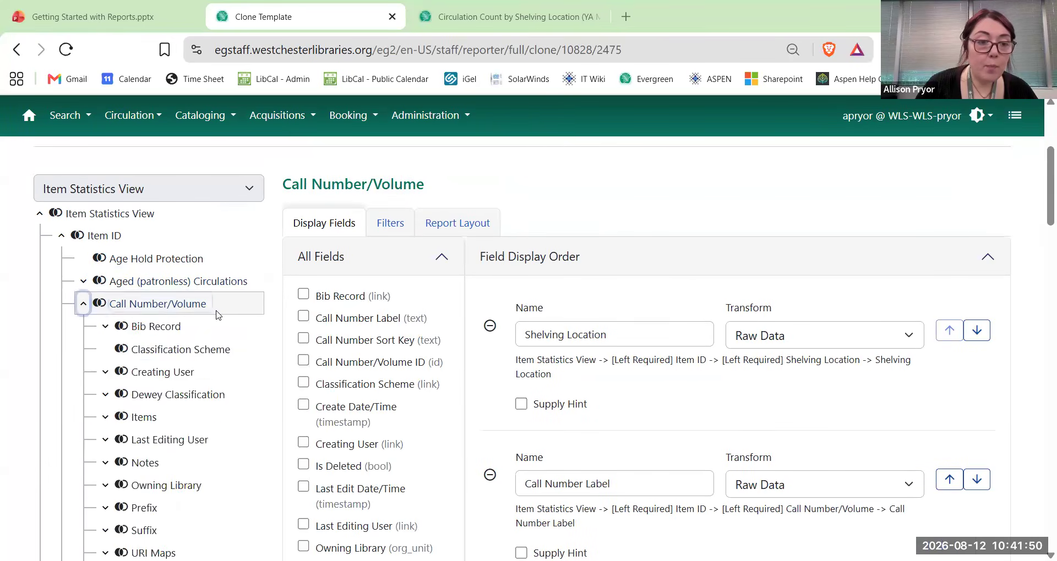
pyautogui.scroll(-4, 217, 315)
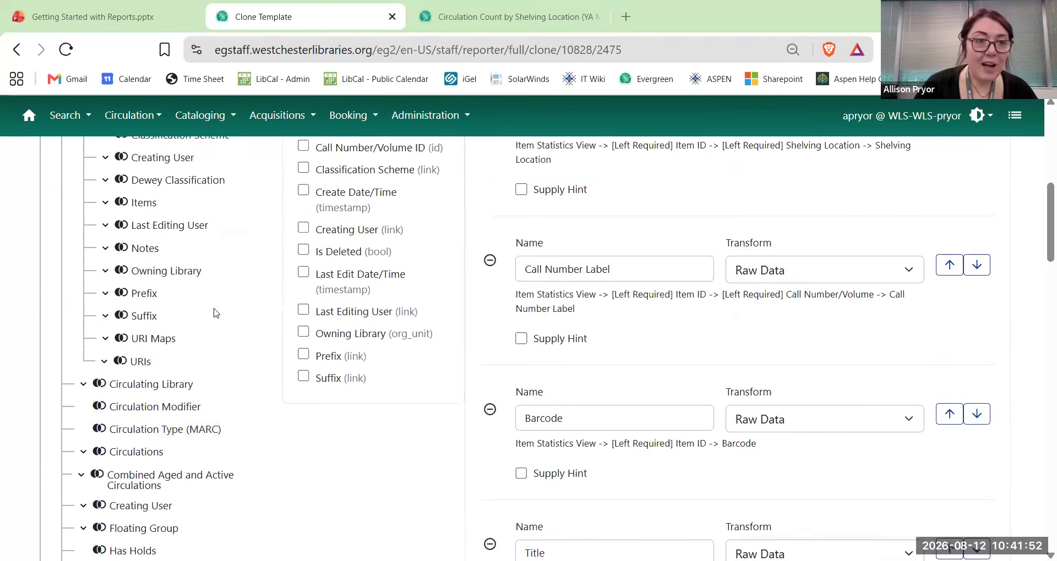
pyautogui.scroll(2, 217, 312)
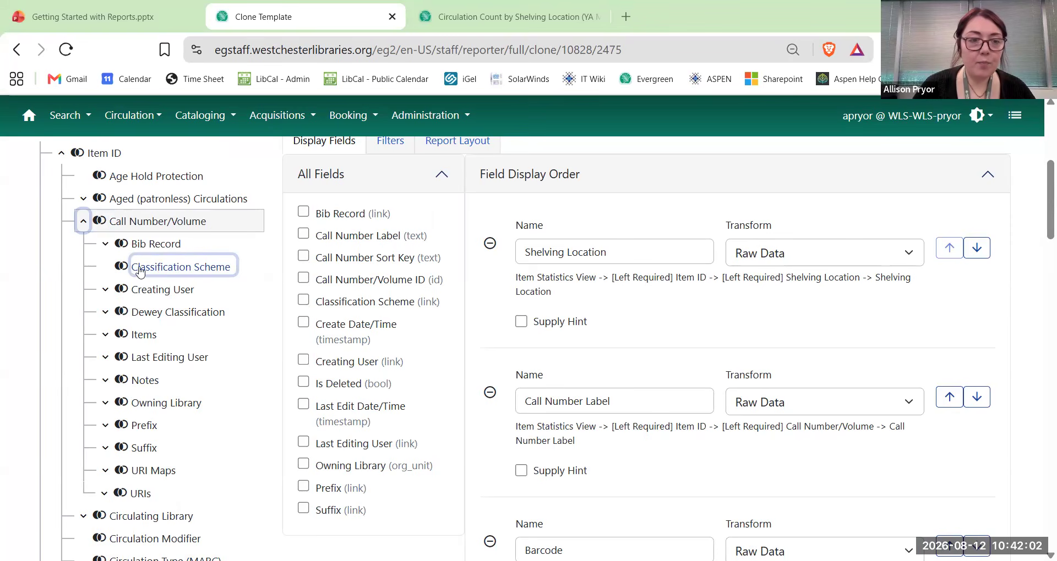
pyautogui.click(146, 243)
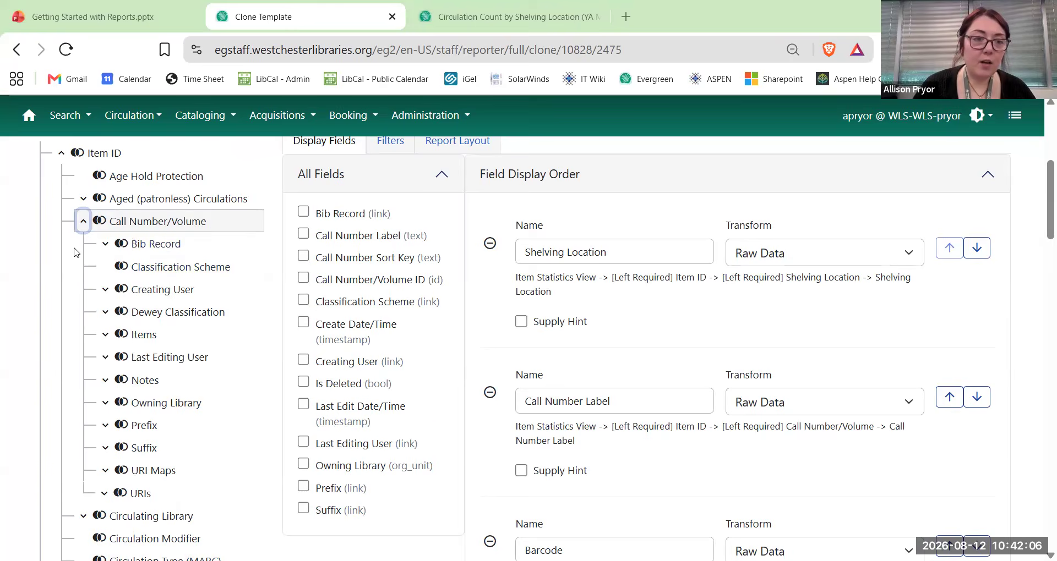
pyautogui.scroll(-3, 75, 252)
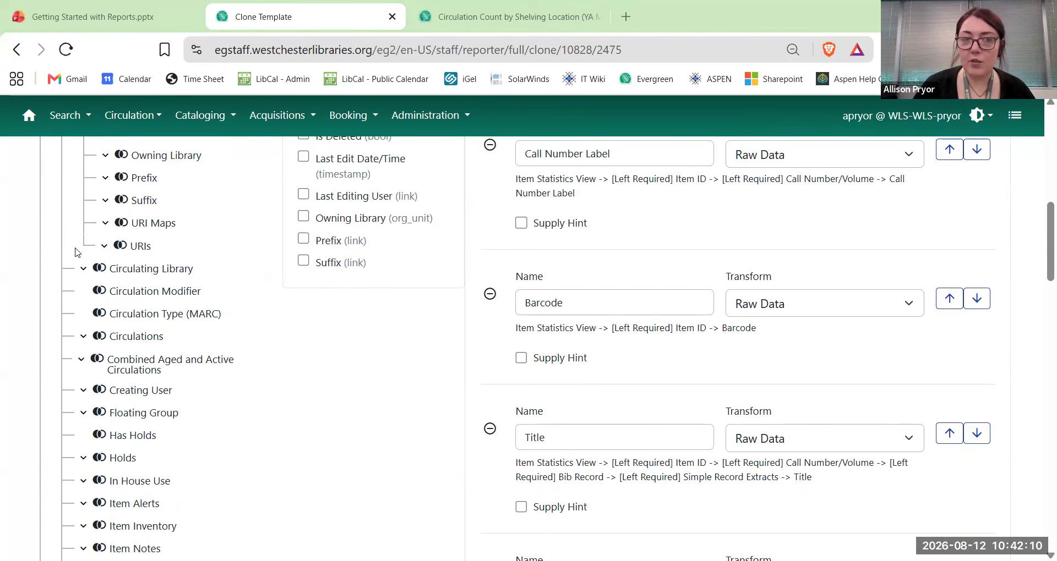
pyautogui.scroll(2, 76, 252)
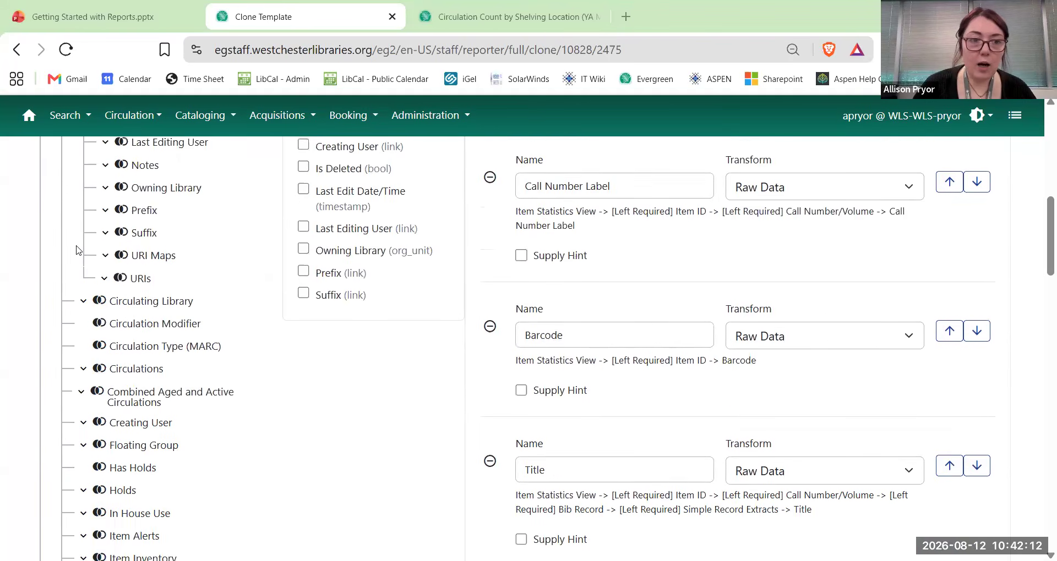
pyautogui.scroll(1, 75, 252)
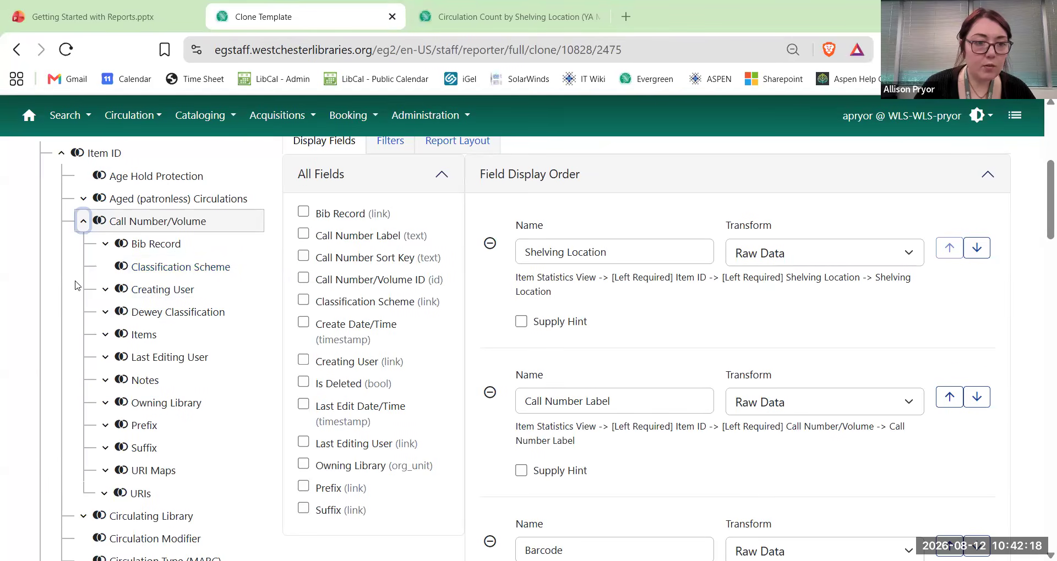
pyautogui.scroll(-2, 401, 333)
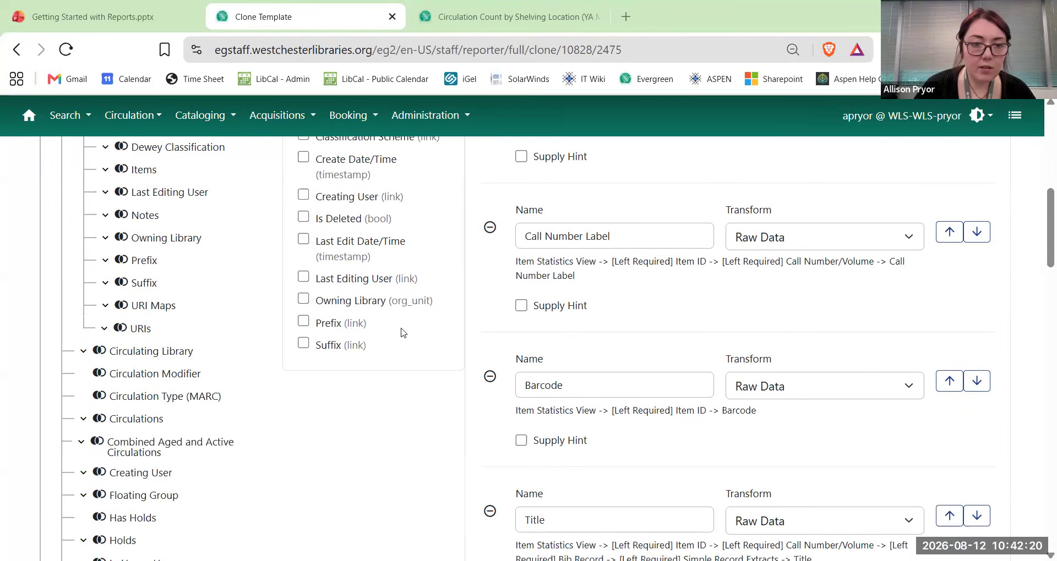
pyautogui.scroll(3, 405, 339)
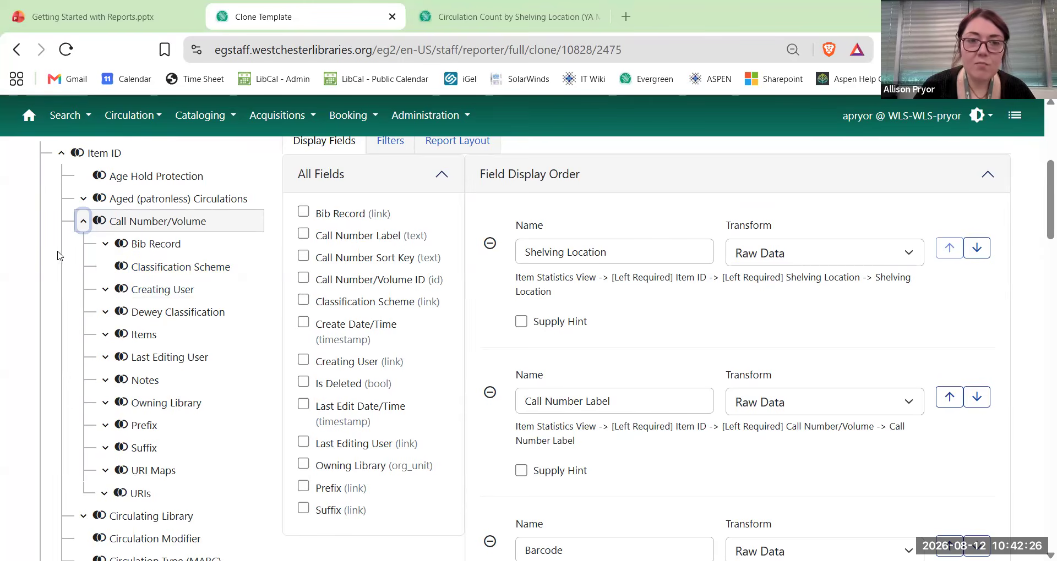
# Collapse the Item Tags branch in the source tree.
pyautogui.scroll(-7, 81, 249)
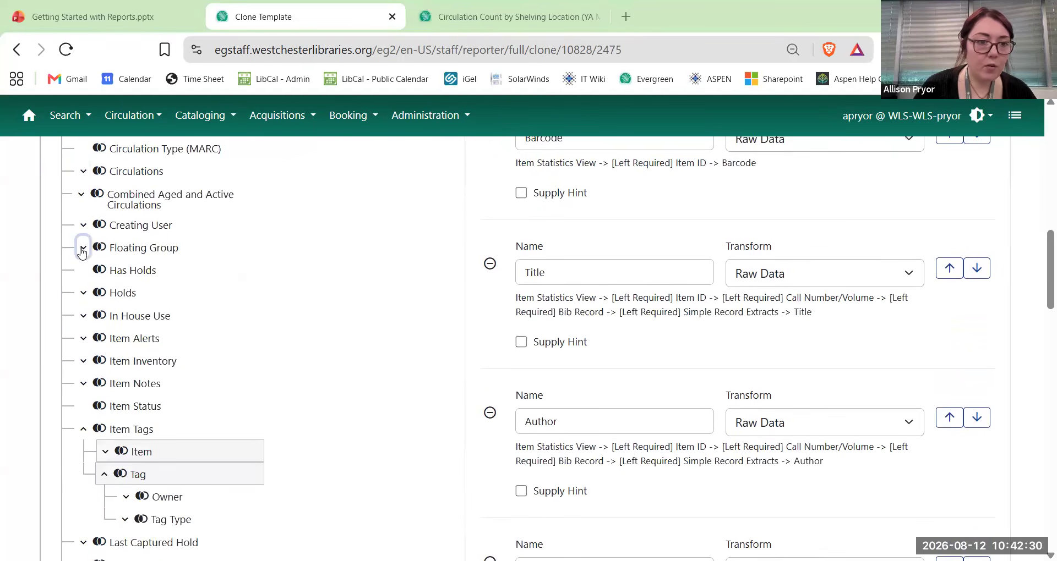
pyautogui.scroll(-1, 82, 252)
pyautogui.click(83, 347)
# Show the template's filters and review their transforms, operators and values from Location ID through Call Number Label.
pyautogui.scroll(13, 377, 382)
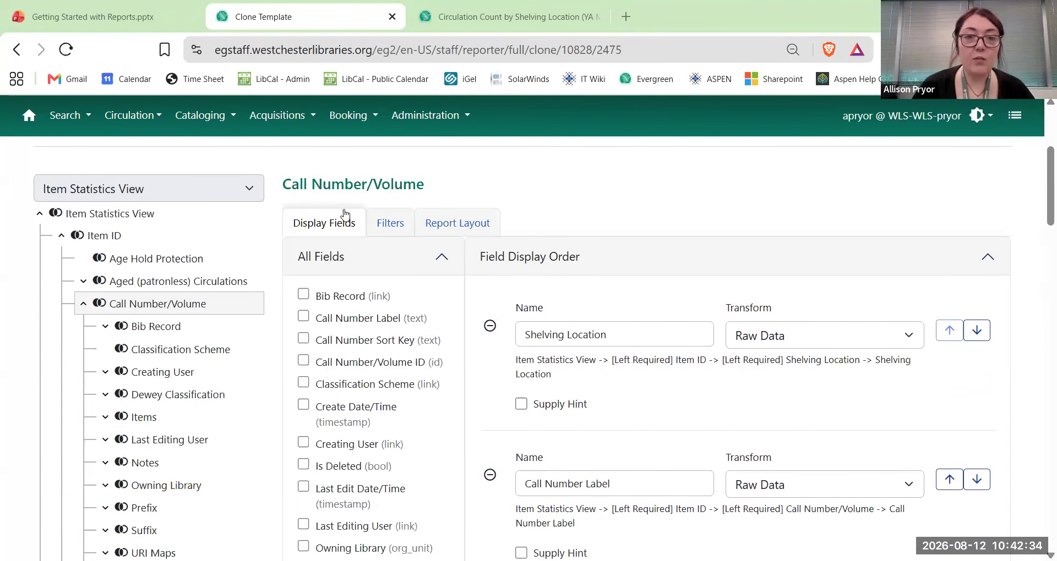
pyautogui.click(387, 225)
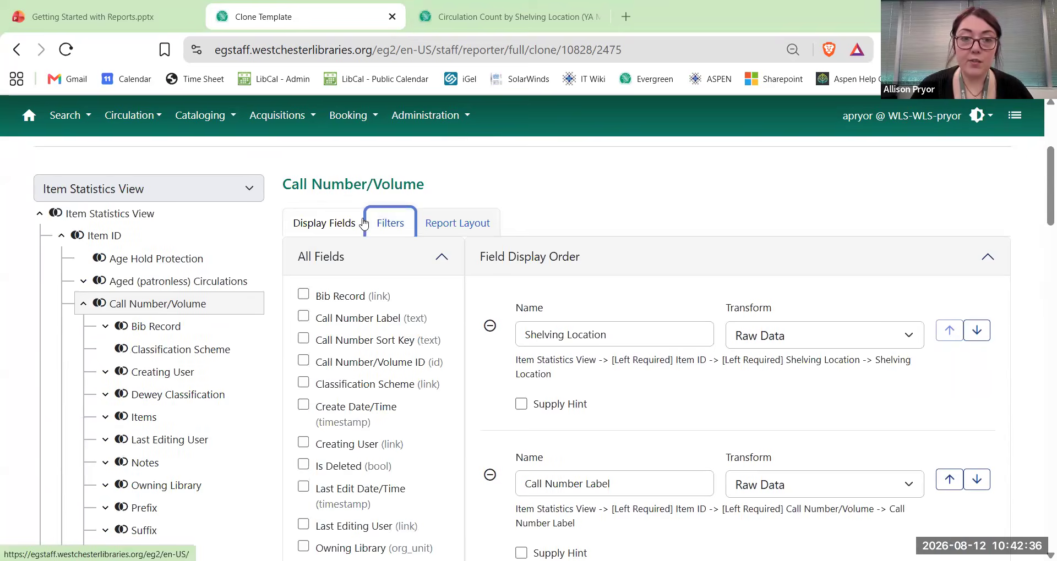
pyautogui.scroll(-3, 627, 250)
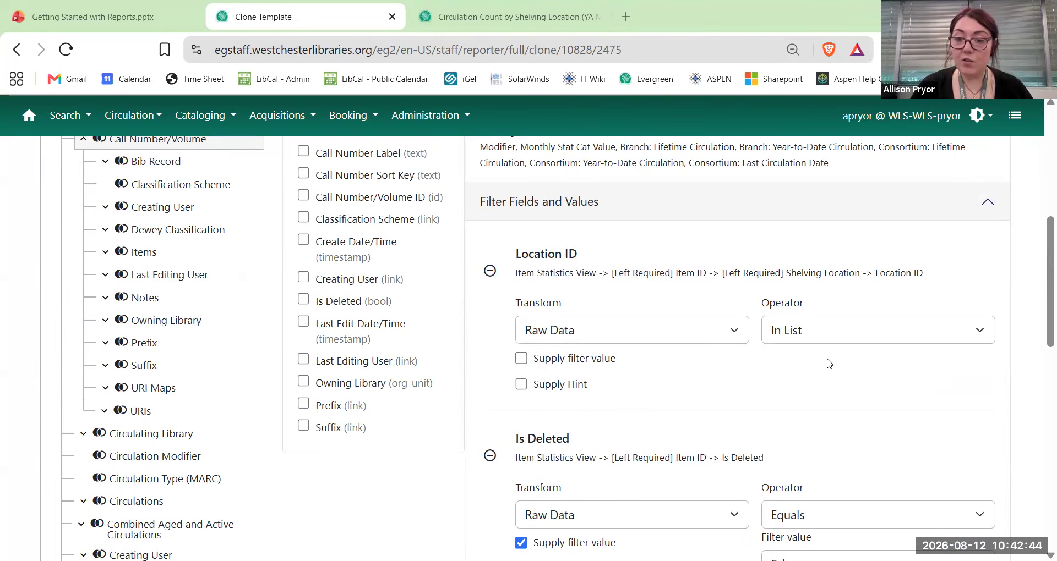
pyautogui.scroll(-5, 667, 330)
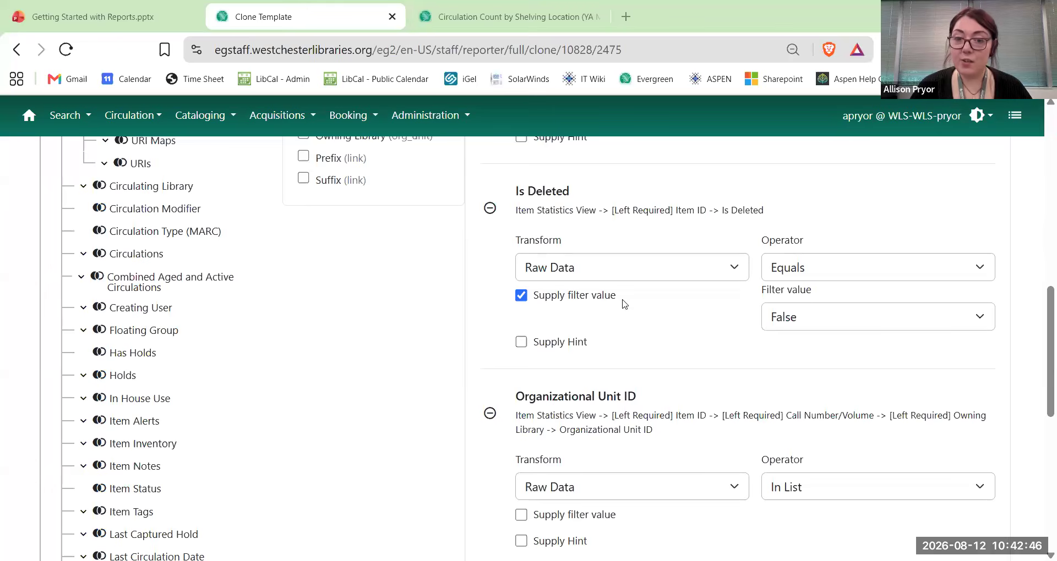
pyautogui.scroll(-2, 646, 306)
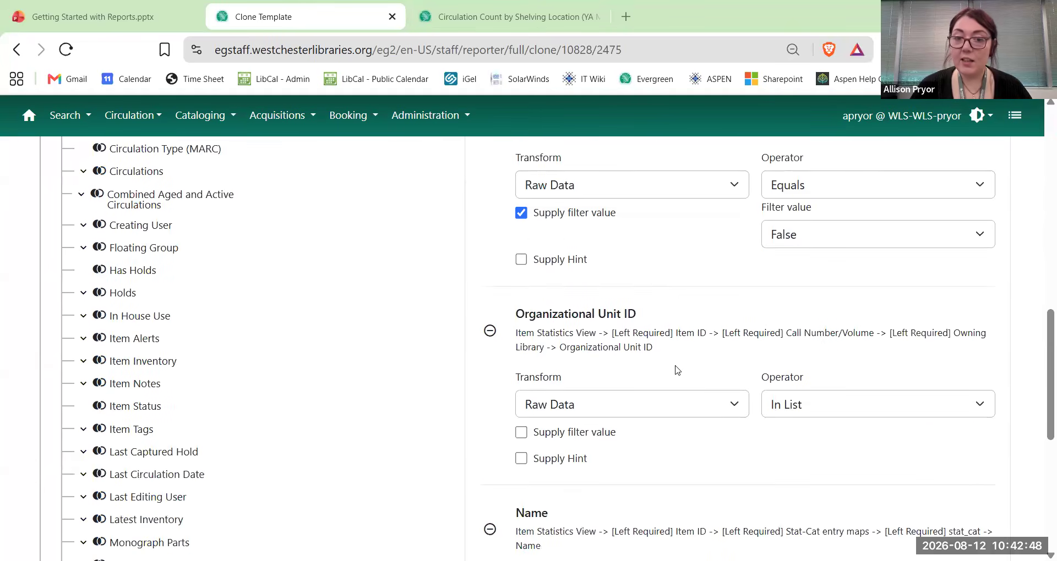
pyautogui.scroll(-3, 677, 370)
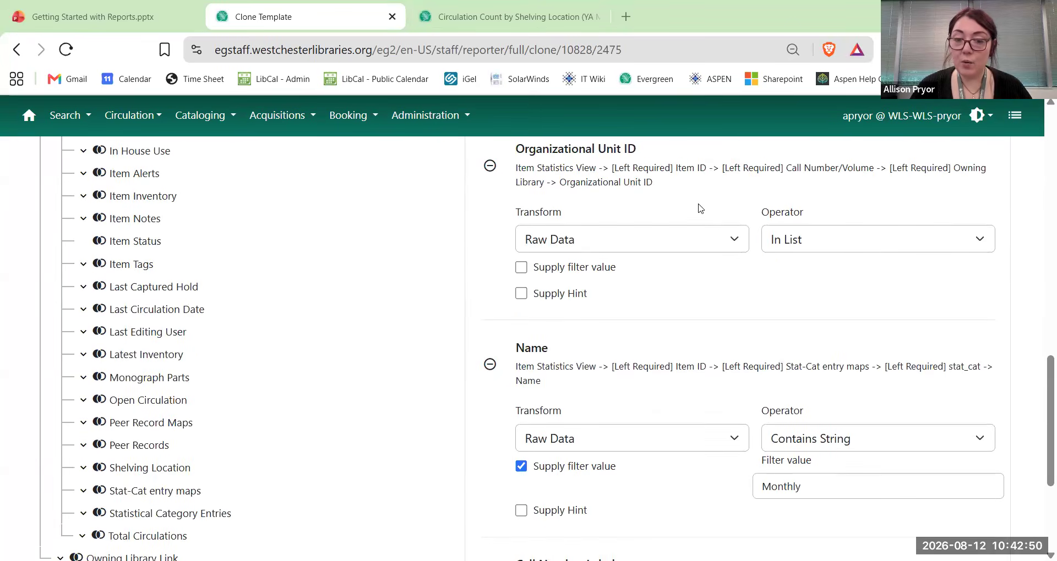
pyautogui.scroll(-3, 661, 387)
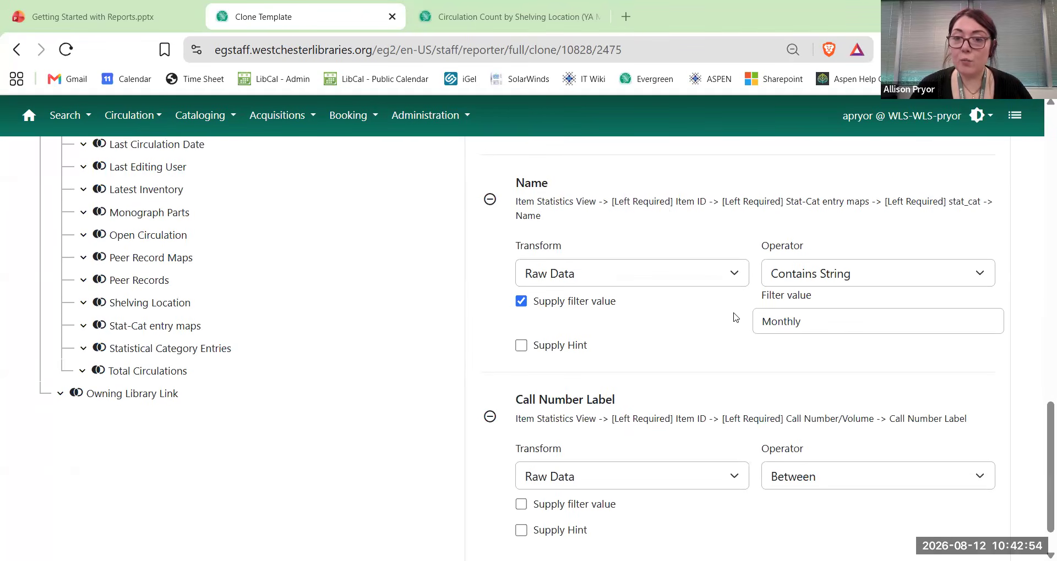
pyautogui.scroll(-1, 727, 358)
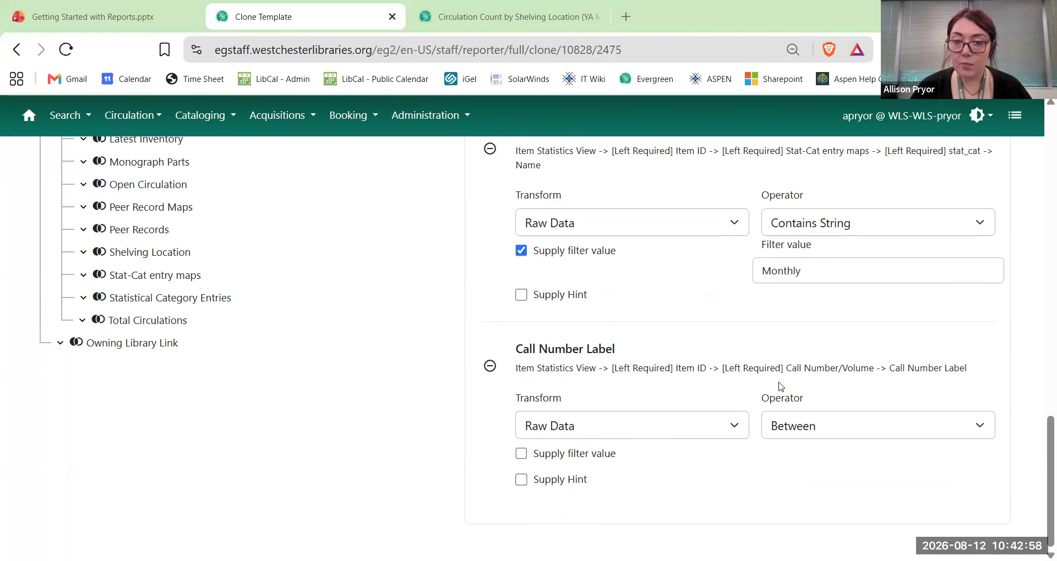
# Remove the Call Number Label filter from the cloned template.
pyautogui.click(491, 366)
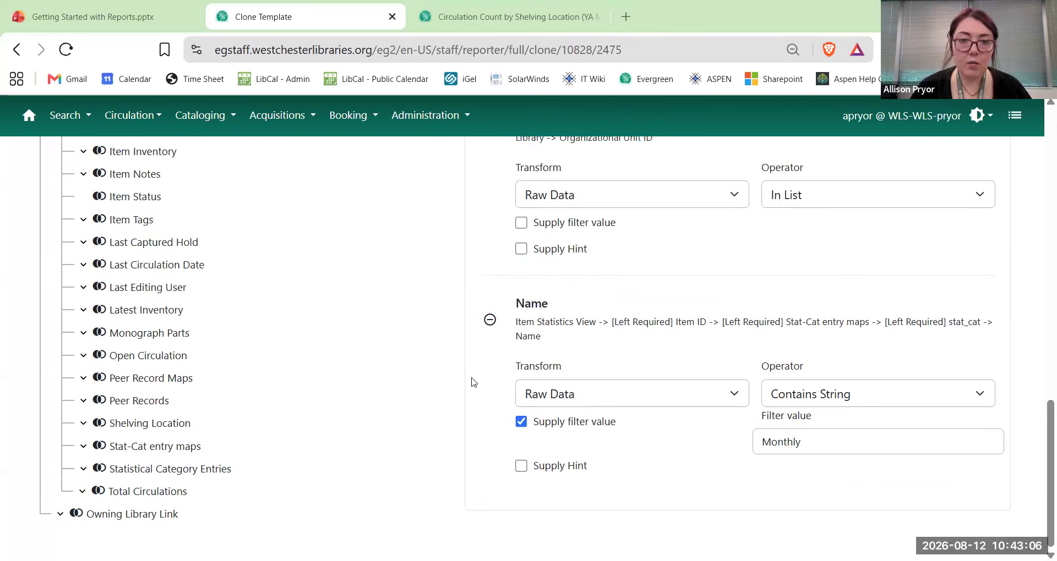
pyautogui.scroll(10, 301, 352)
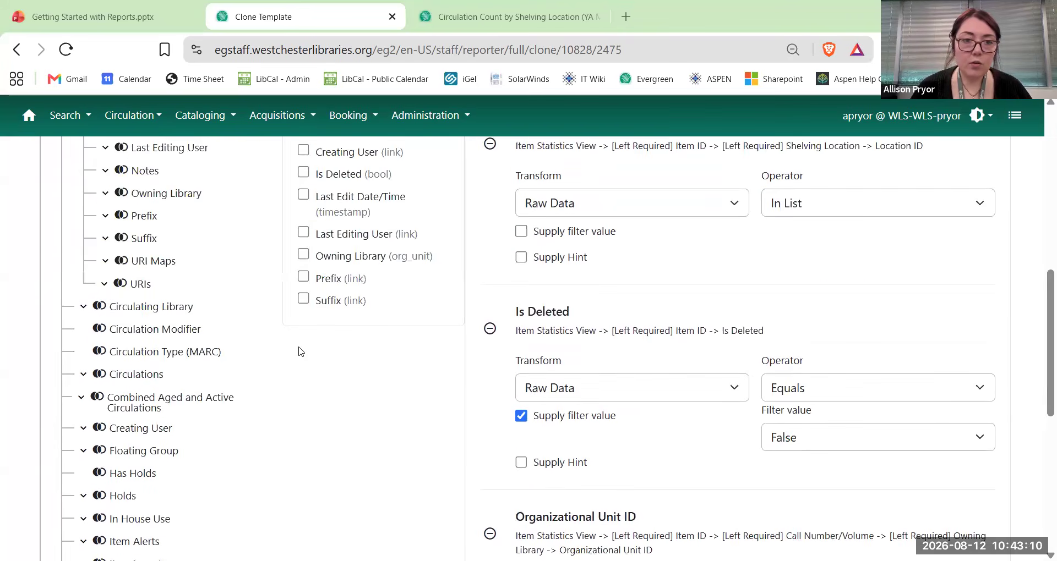
pyautogui.scroll(1, 298, 350)
# Show the filter fields available for Total Circulations under Item ID.
pyautogui.scroll(-7, 245, 356)
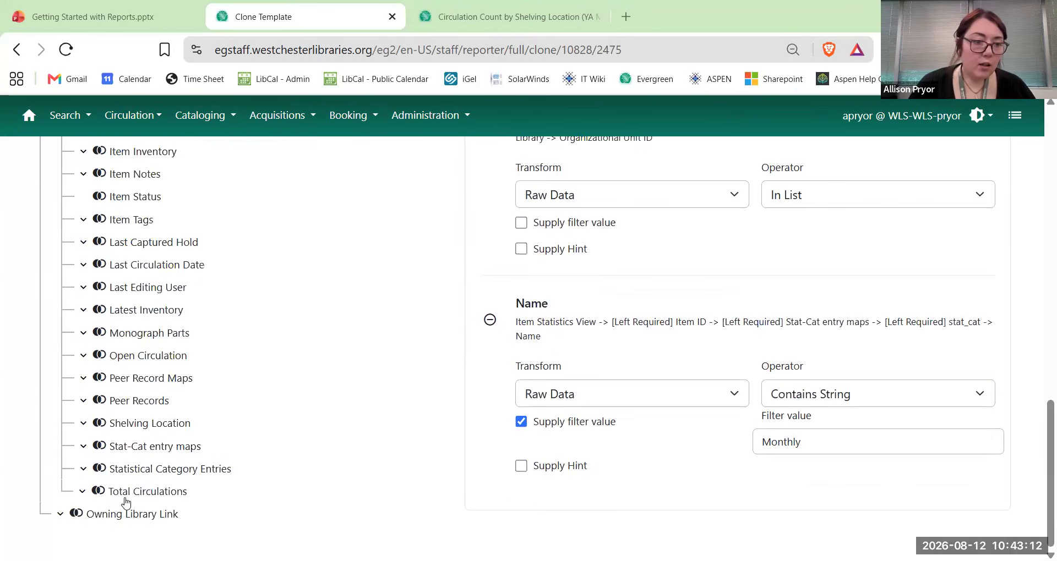
pyautogui.click(155, 497)
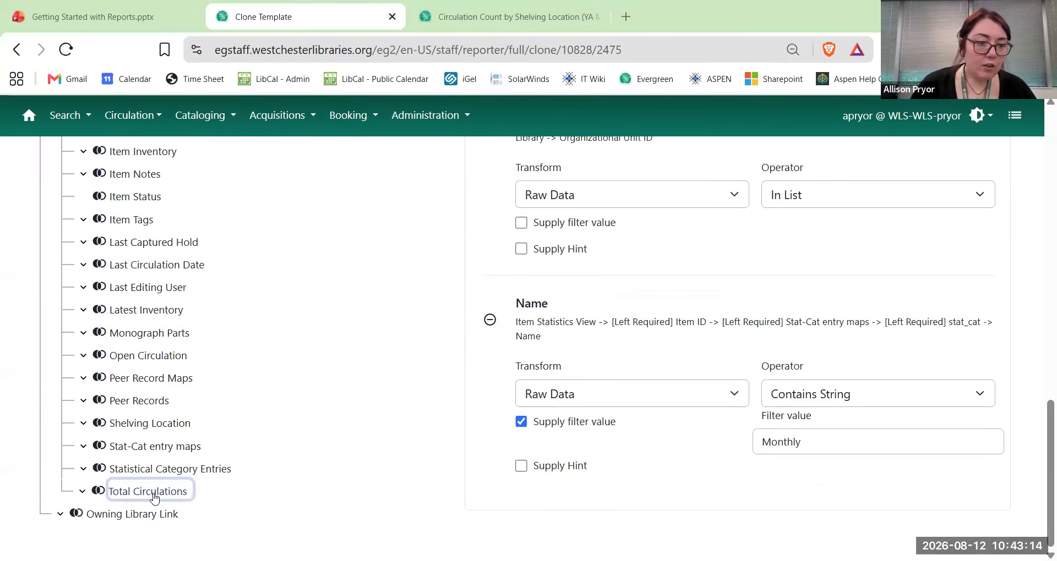
pyautogui.scroll(15, 391, 487)
# Show the filter fields available for Item Statistics View, including the Branch and Consortium circulation counts.
pyautogui.scroll(-3, 281, 377)
pyautogui.click(98, 187)
pyautogui.click(99, 169)
pyautogui.scroll(-4, 407, 308)
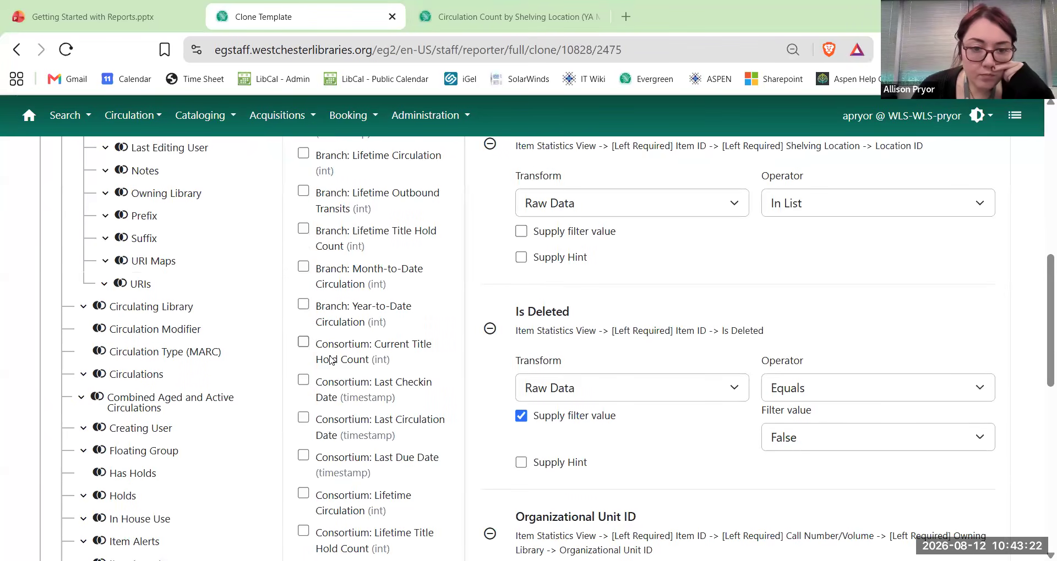
# Try adding Branch: Year-to-Date Circulation as a filter field, and clear that selection again.
pyautogui.click(306, 307)
pyautogui.click(306, 307)
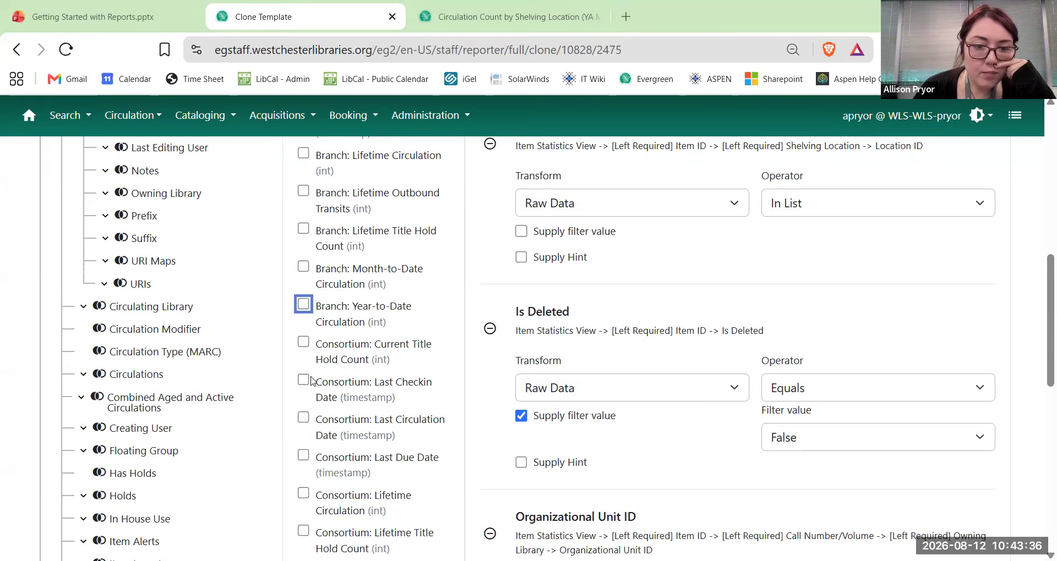
# Add Consortium: Lifetime Circulation and Branch: Lifetime Circulation as filter fields of the cloned template.
pyautogui.scroll(-1, 311, 381)
pyautogui.scroll(-2, 312, 345)
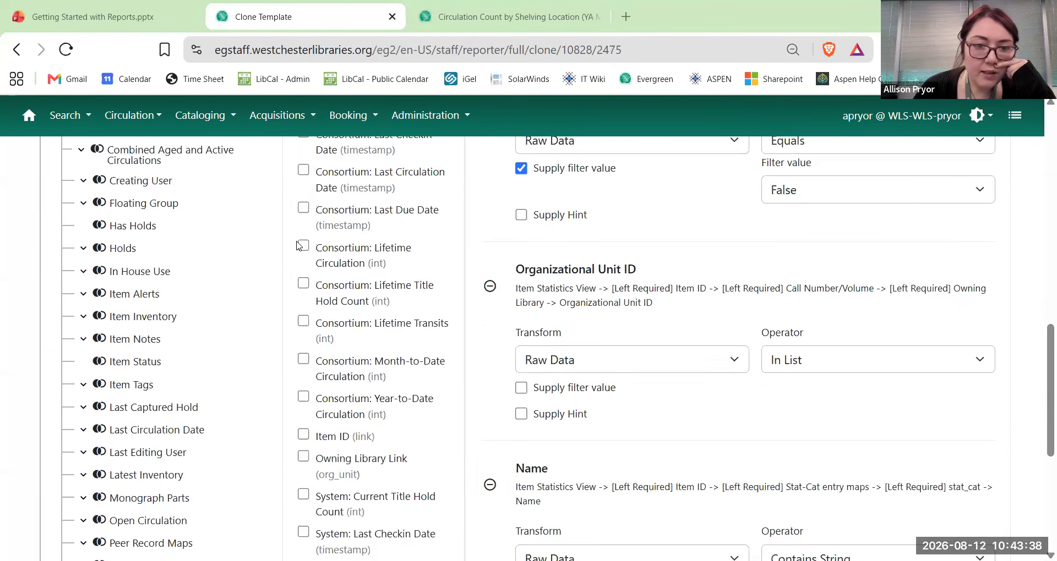
pyautogui.click(302, 246)
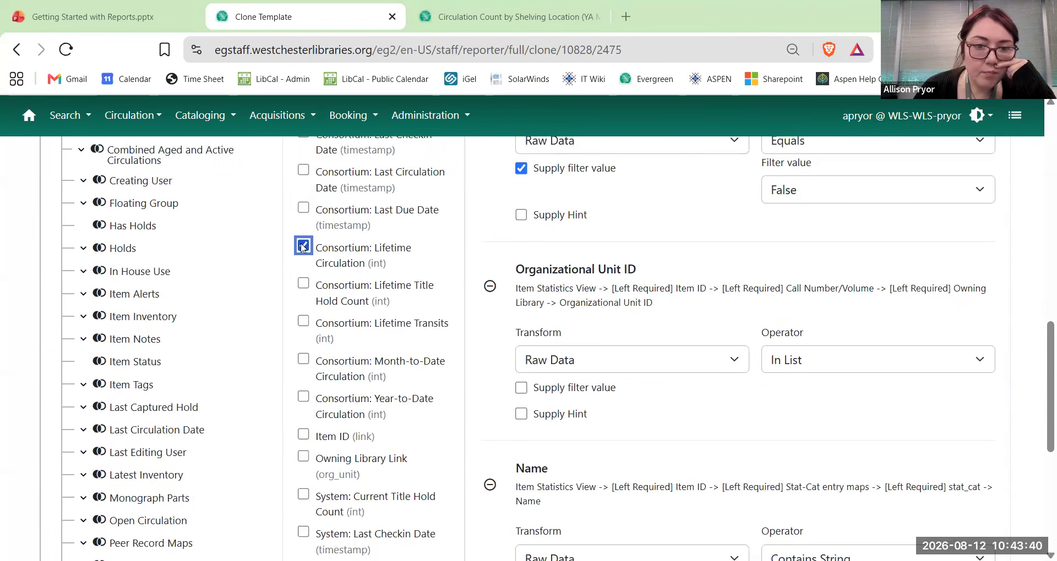
pyautogui.scroll(3, 302, 246)
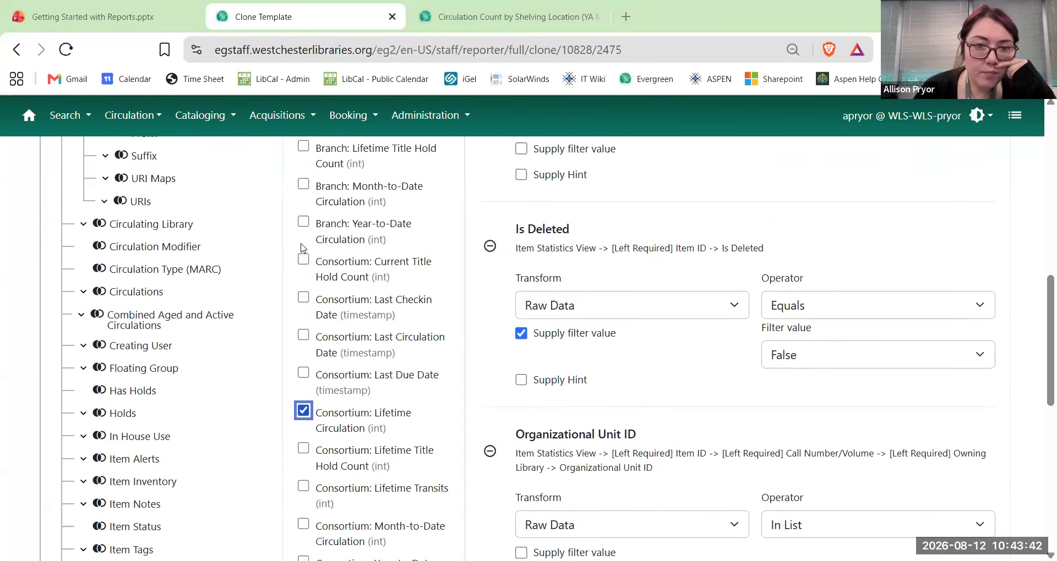
pyautogui.scroll(1, 303, 247)
pyautogui.click(304, 237)
pyautogui.scroll(-10, 887, 342)
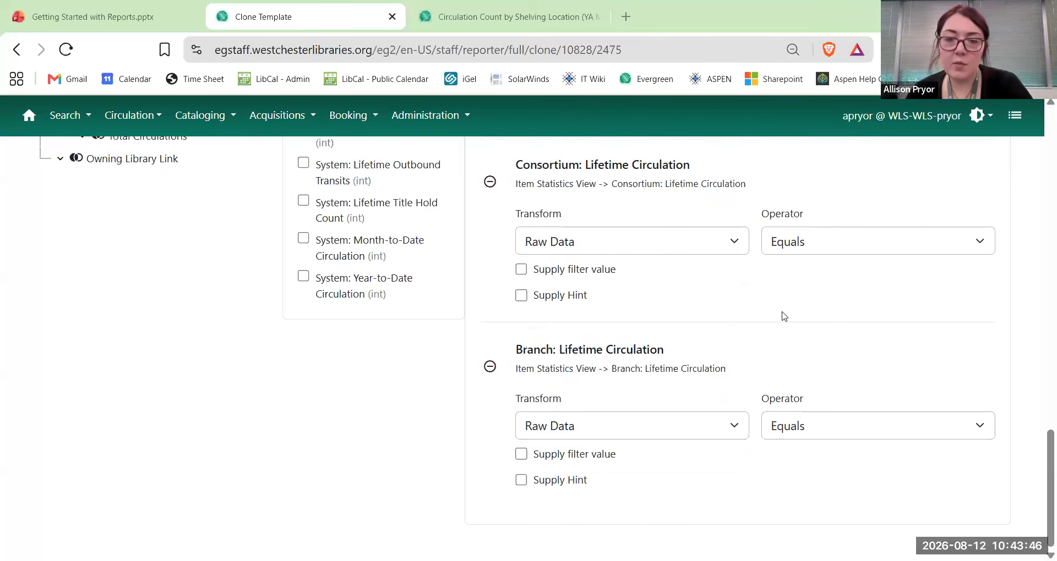
# Review the transform and operator options available for the Consortium: Lifetime Circulation filter.
pyautogui.click(667, 241)
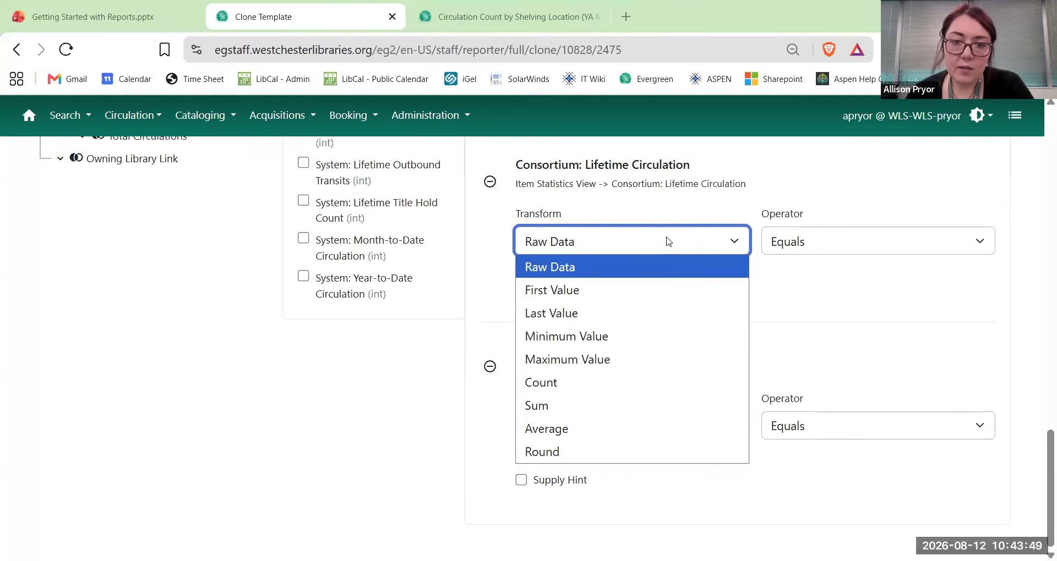
pyautogui.click(836, 240)
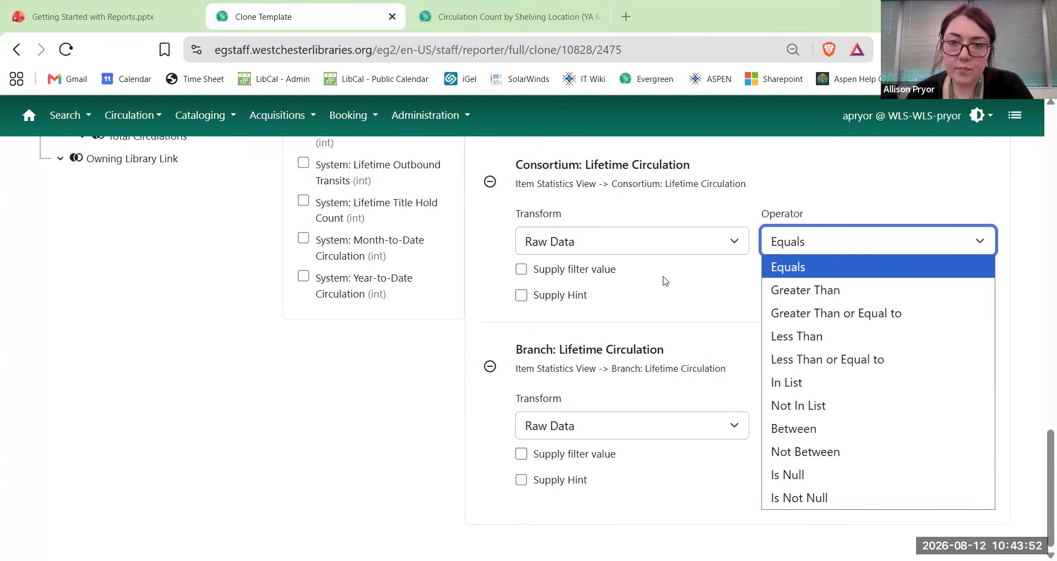
pyautogui.click(663, 276)
# Try the Between operator on the Consortium: Lifetime Circulation filter, and return it to Equals.
pyautogui.click(873, 244)
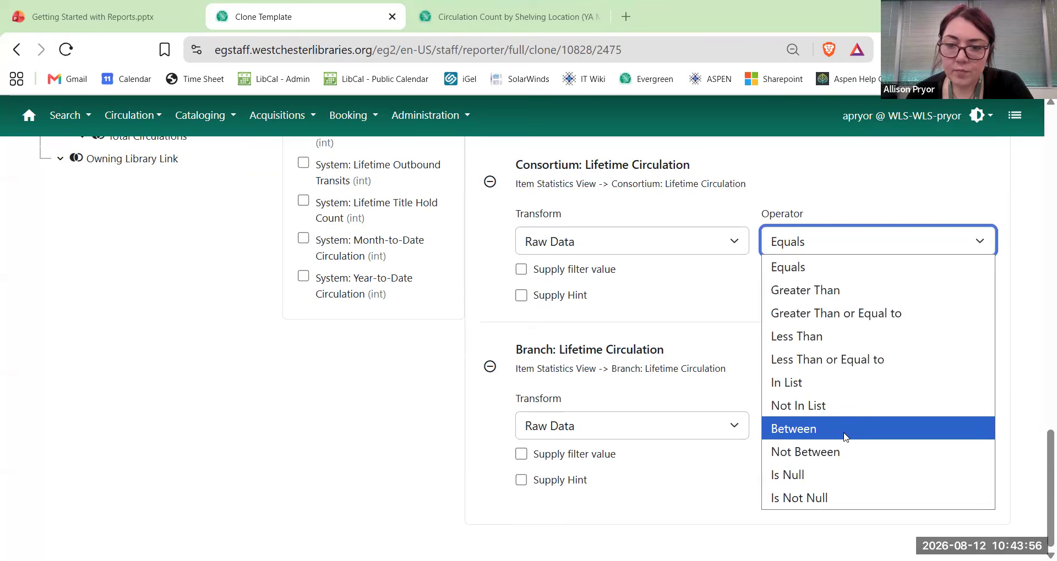
pyautogui.click(845, 428)
pyautogui.click(818, 426)
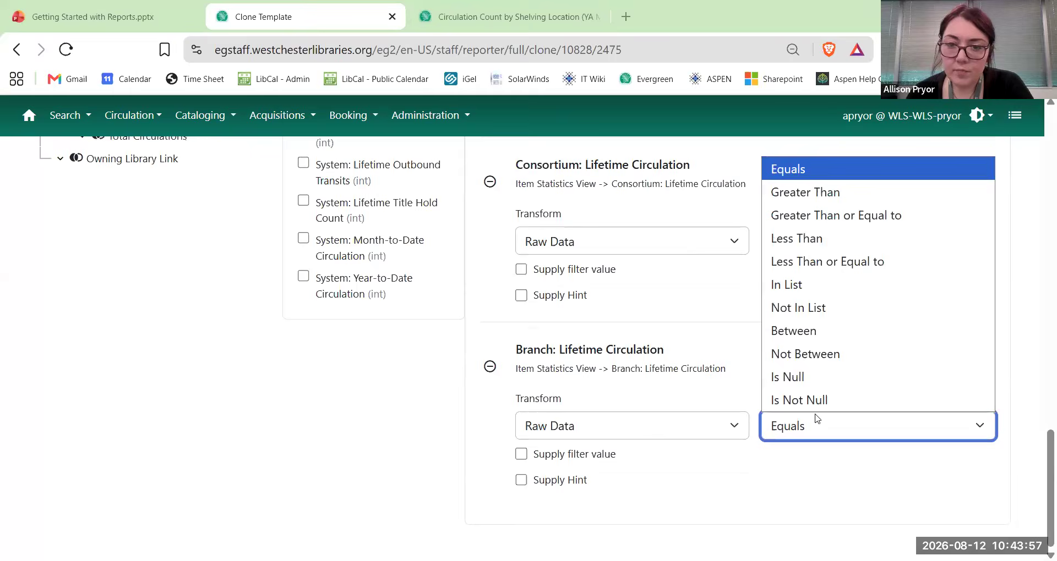
pyautogui.click(851, 252)
pyautogui.click(820, 269)
# Set the Consortium and Branch Lifetime Circulation filters to the Between operator, without supplying filter values.
pyautogui.click(522, 271)
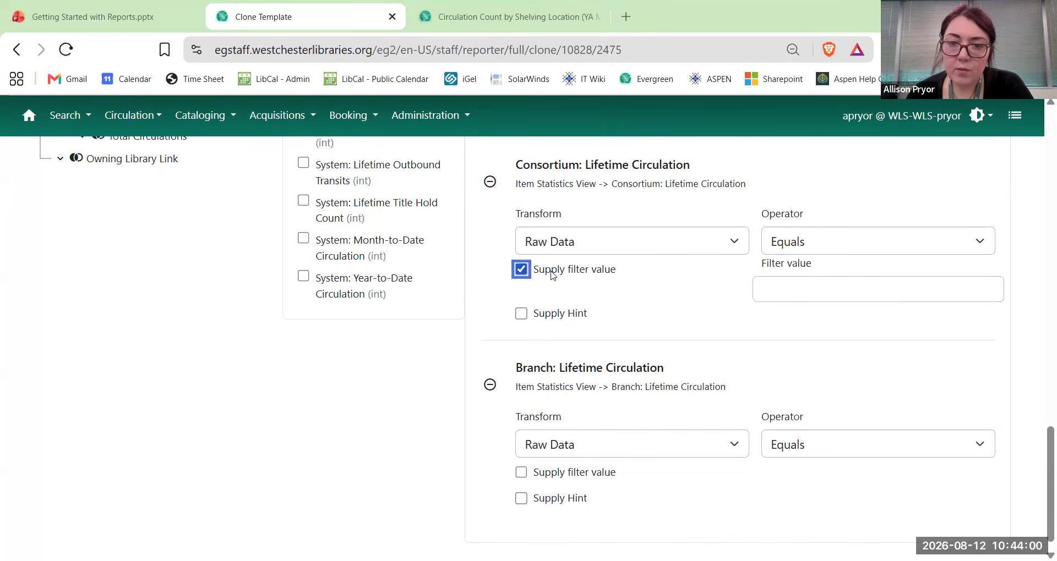
pyautogui.click(822, 237)
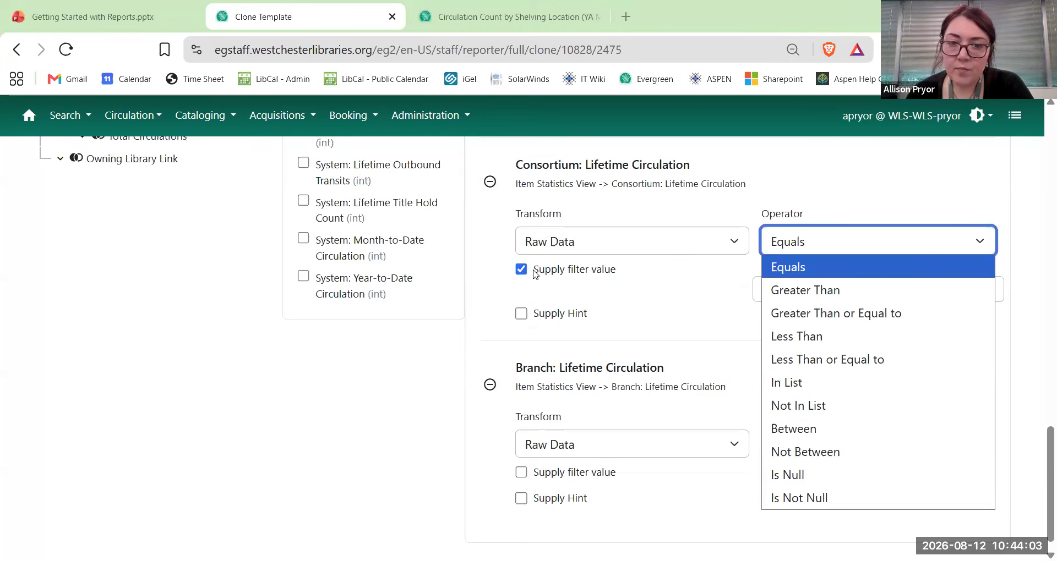
pyautogui.click(830, 436)
pyautogui.click(522, 272)
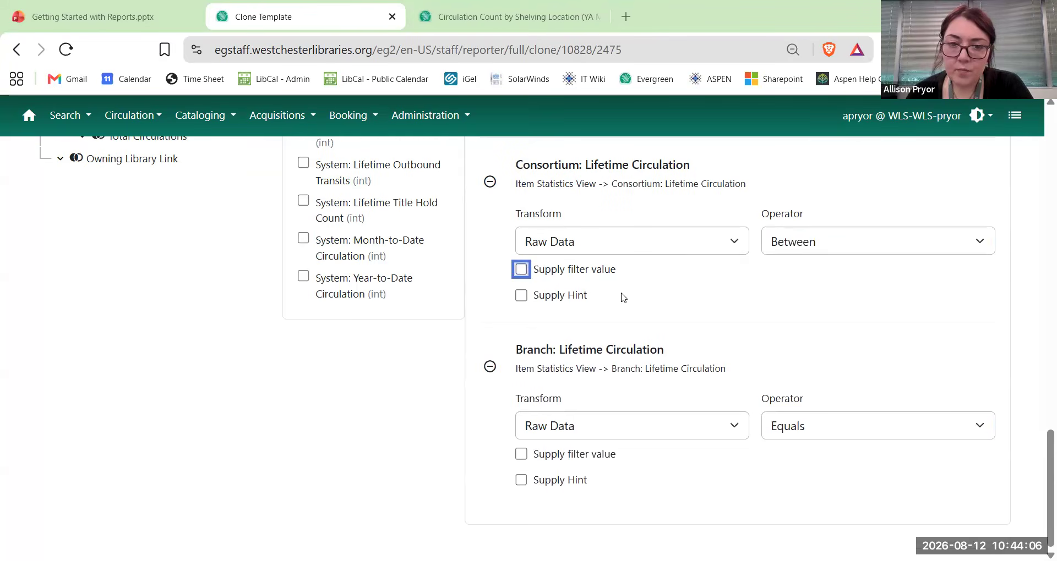
pyautogui.click(839, 429)
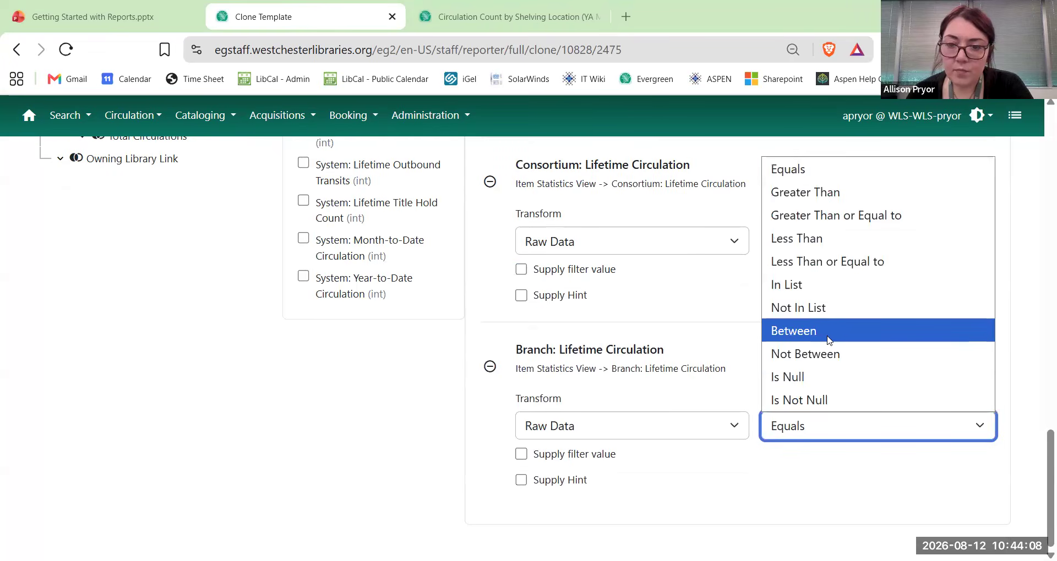
# Save the cloned template and show the templates in the Training- Circulation folder.
pyautogui.scroll(20, 680, 401)
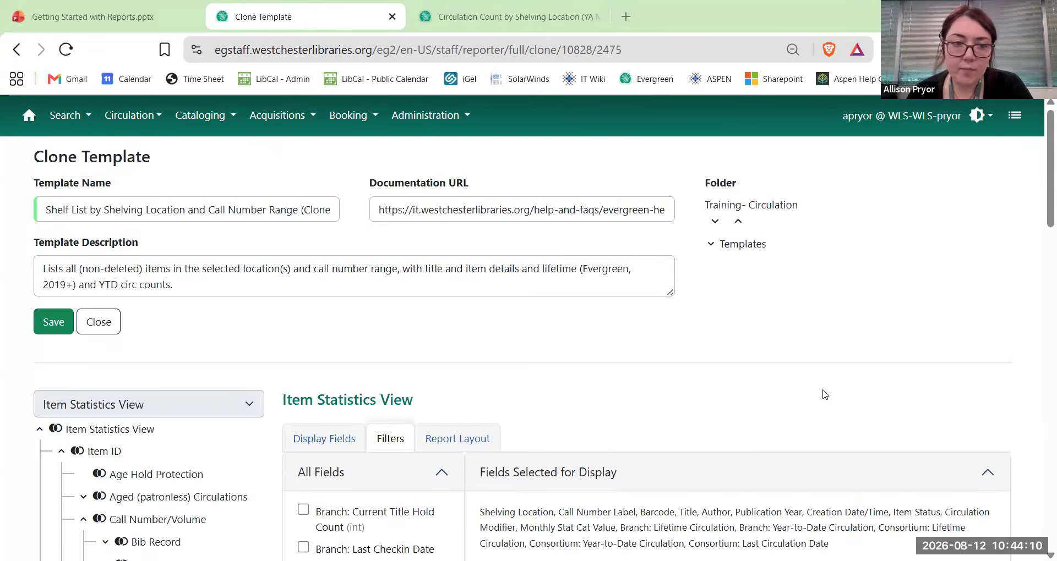
pyautogui.click(54, 324)
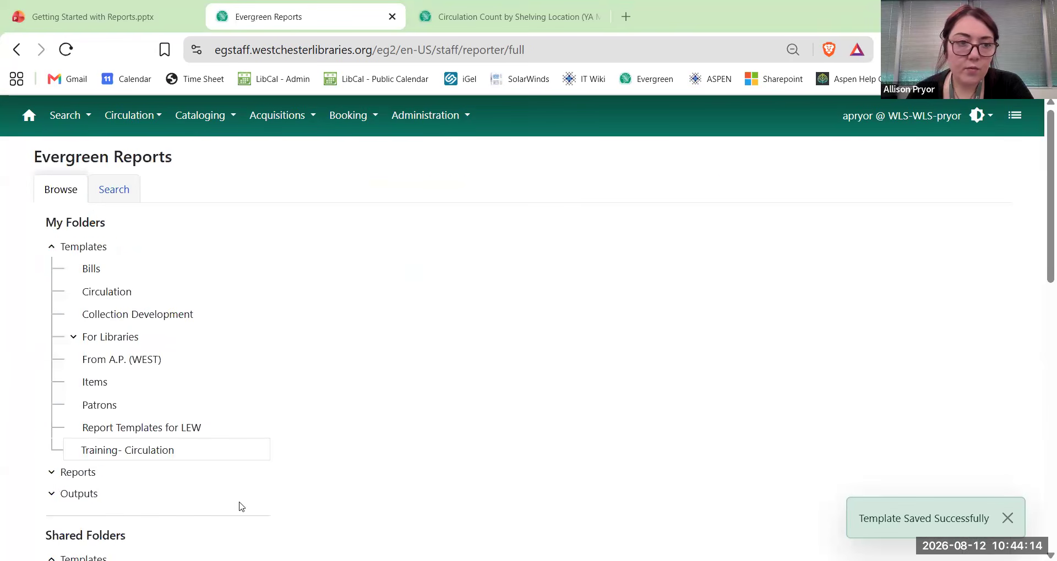
pyautogui.click(118, 453)
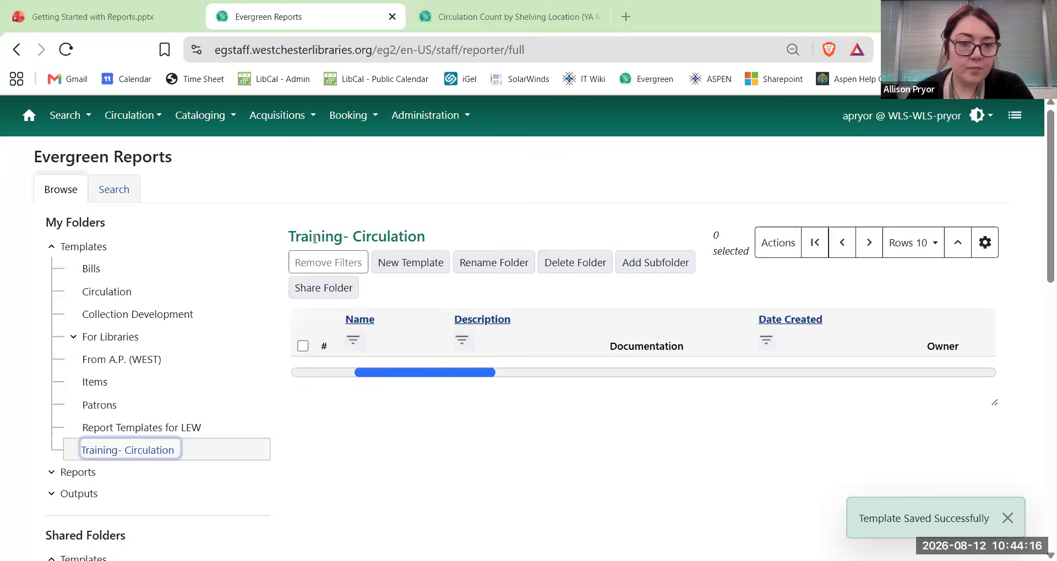
pyautogui.scroll(-5, 400, 283)
pyautogui.scroll(1, 400, 283)
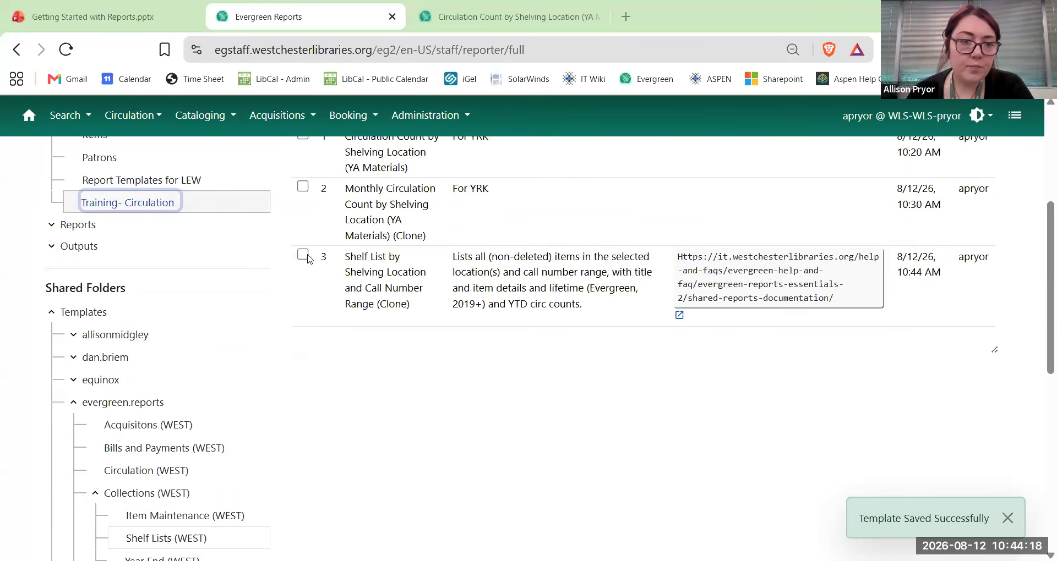
# Create a new report from the template Shelf List by Shelving Location and Call Number Range (Clone).
pyautogui.click(303, 256)
pyautogui.scroll(4, 304, 258)
pyautogui.click(769, 250)
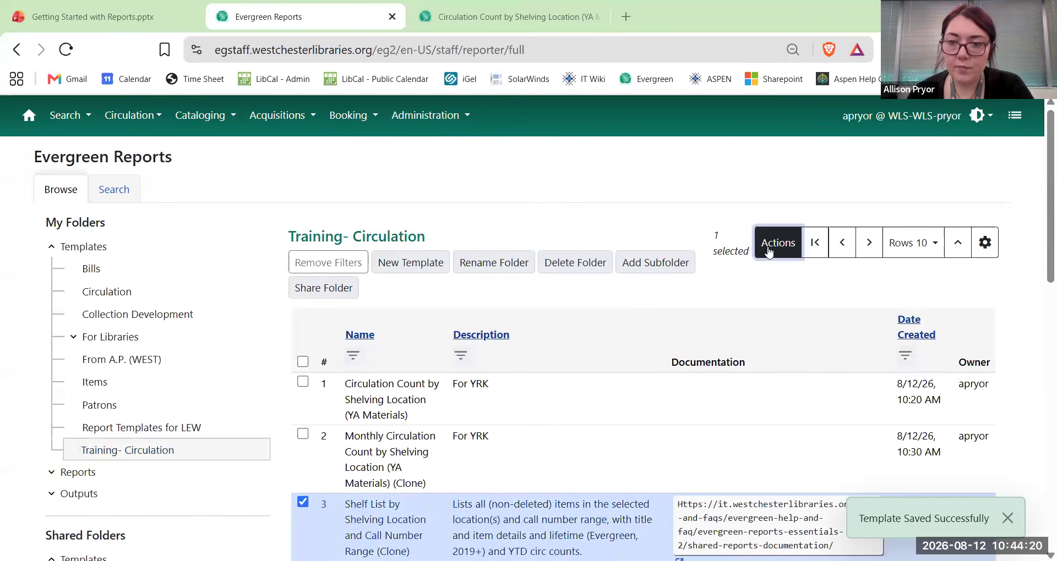
pyautogui.click(714, 342)
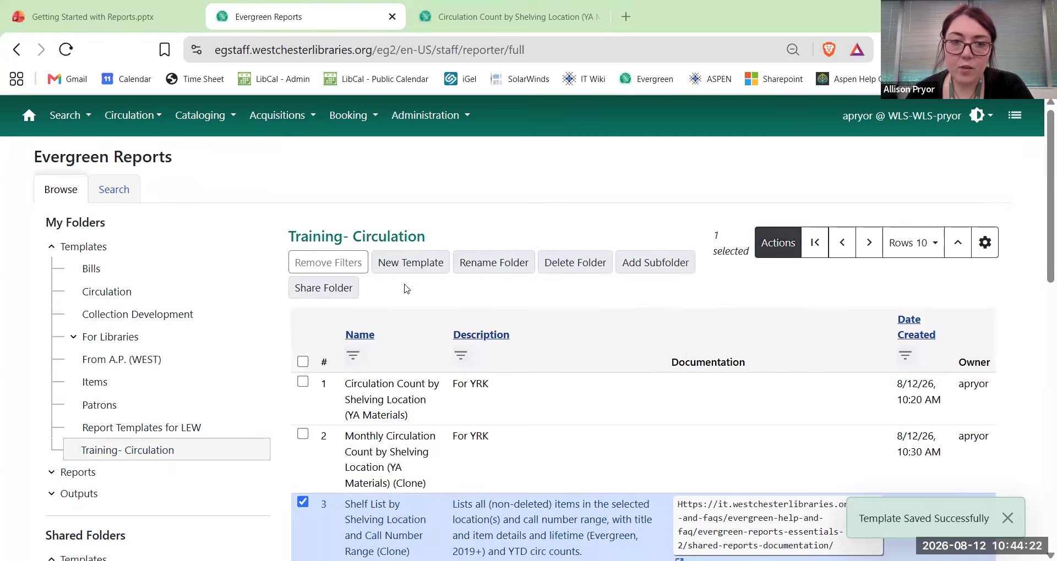
# Choose Biography (WEST) as the shelving location in the report's Location ID filter.
pyautogui.scroll(-5, 470, 341)
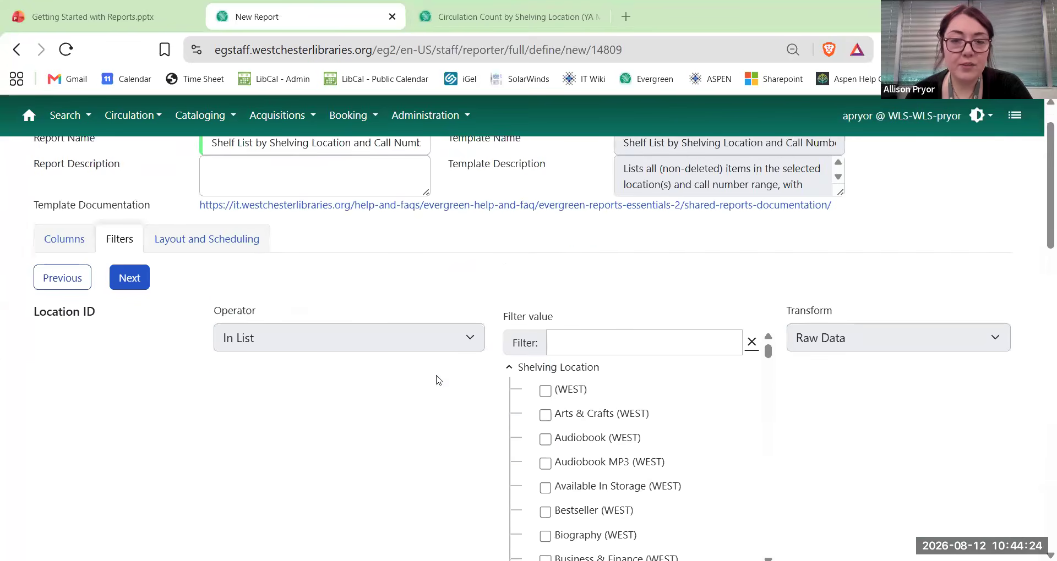
pyautogui.click(552, 332)
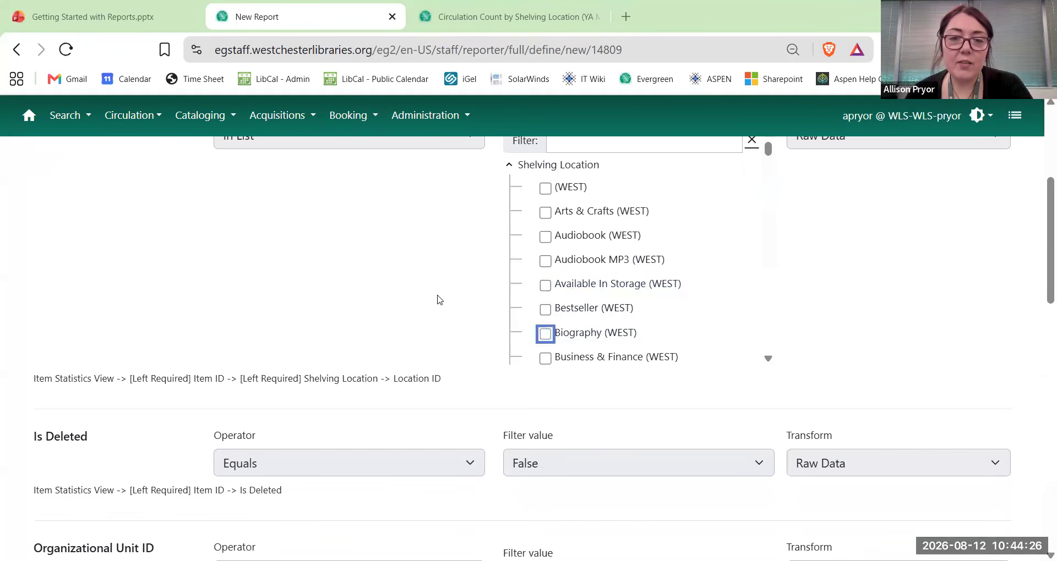
pyautogui.scroll(-2, 786, 298)
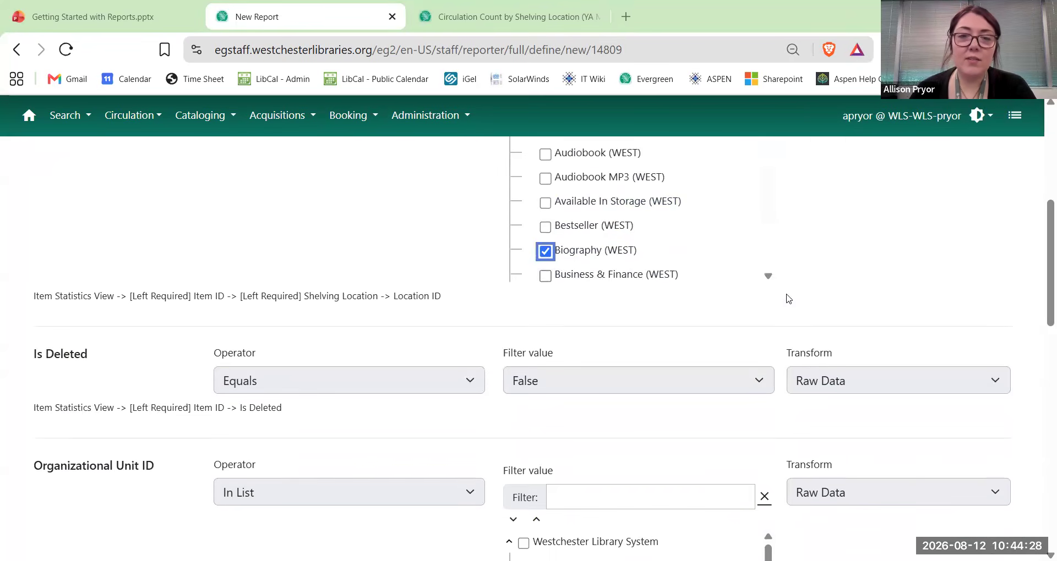
# Choose Somers Library, under Somers, as the owning library in the Organizational Unit ID filter.
pyautogui.scroll(-2, 842, 291)
pyautogui.scroll(-4, 841, 291)
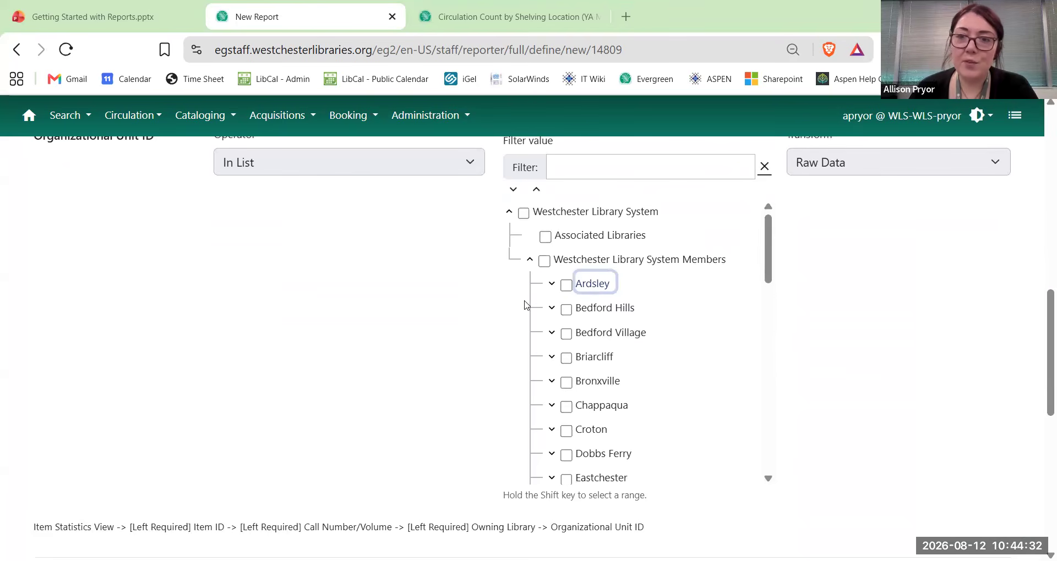
pyautogui.click(594, 292)
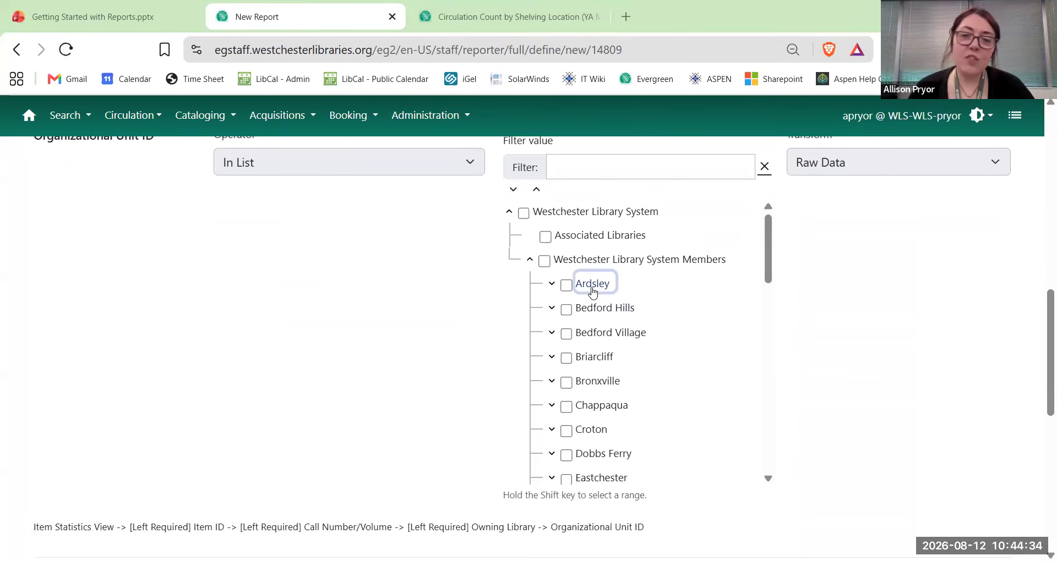
pyautogui.scroll(-3, 583, 297)
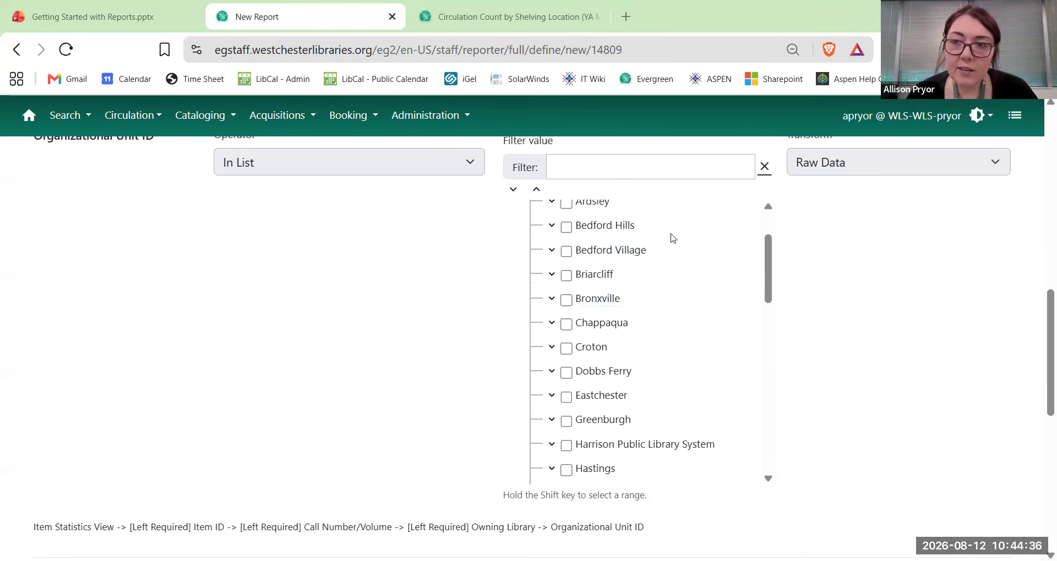
pyautogui.scroll(-7, 611, 366)
pyautogui.scroll(-5, 613, 364)
pyautogui.click(552, 309)
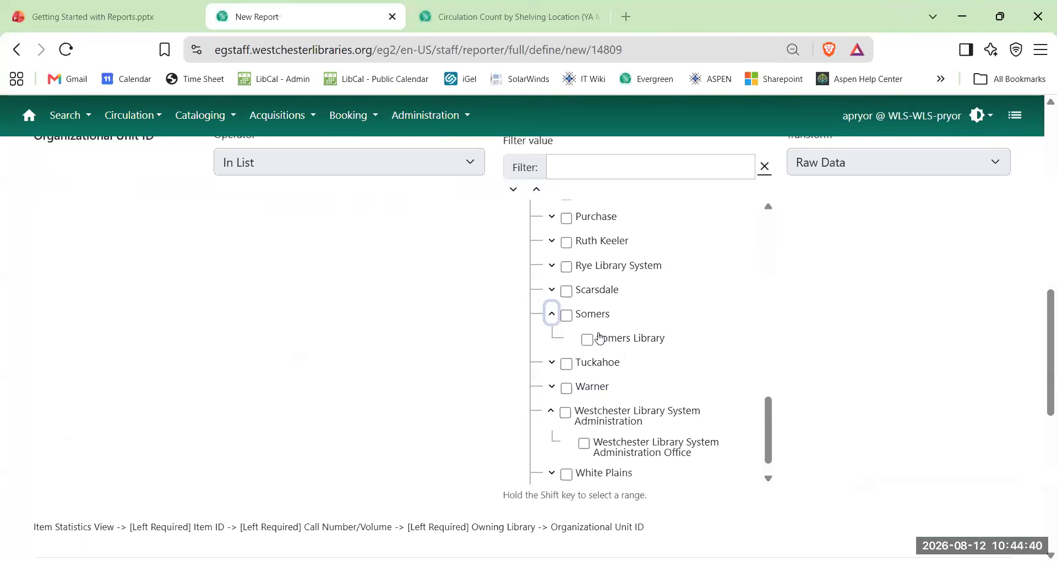
pyautogui.click(587, 339)
# Set the Consortium: Lifetime Circulation filter range to between 2021 and 2026.
pyautogui.scroll(-10, 461, 286)
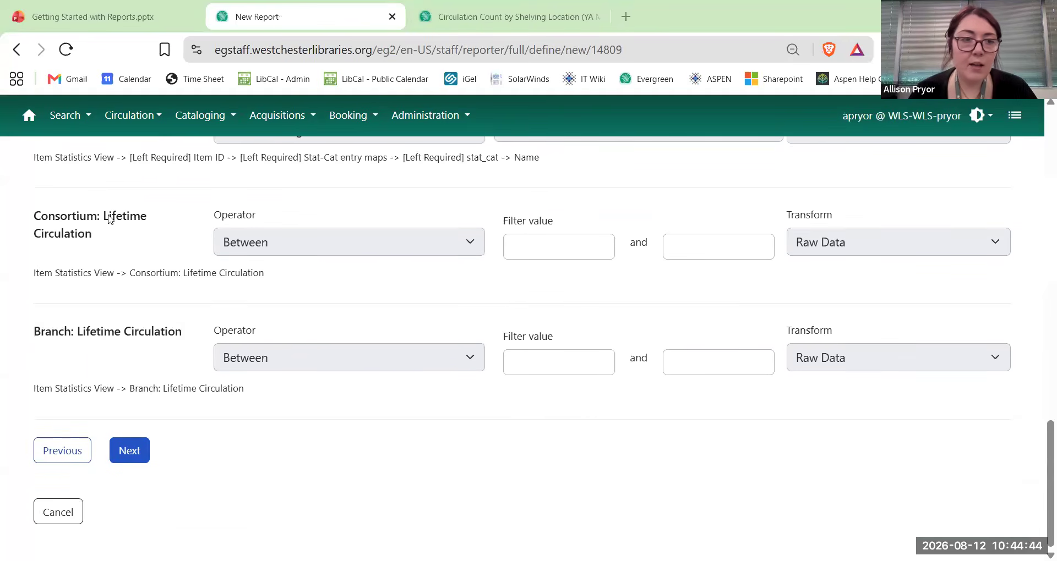
pyautogui.click(529, 244)
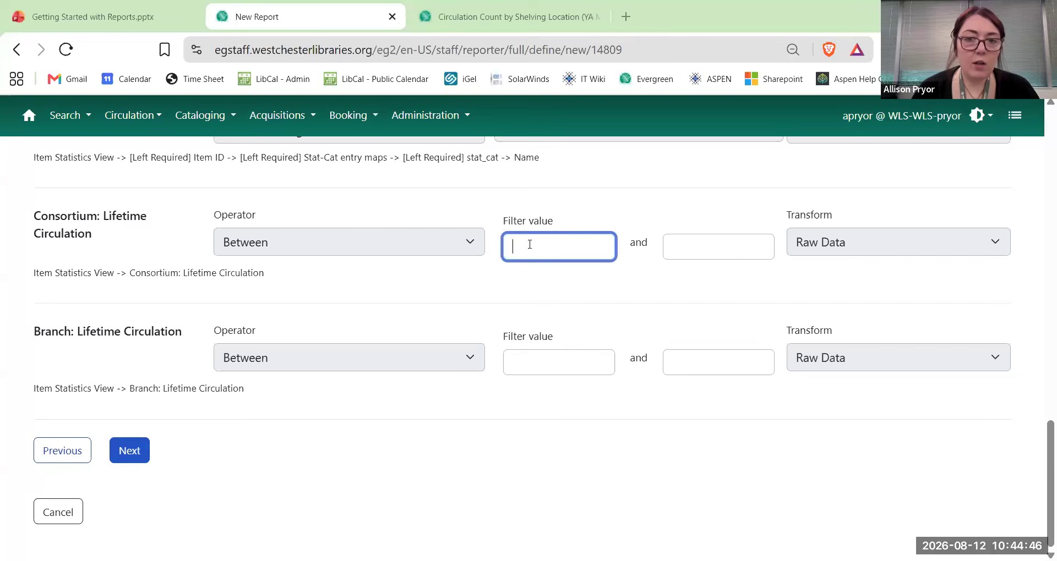
pyautogui.write('2025')
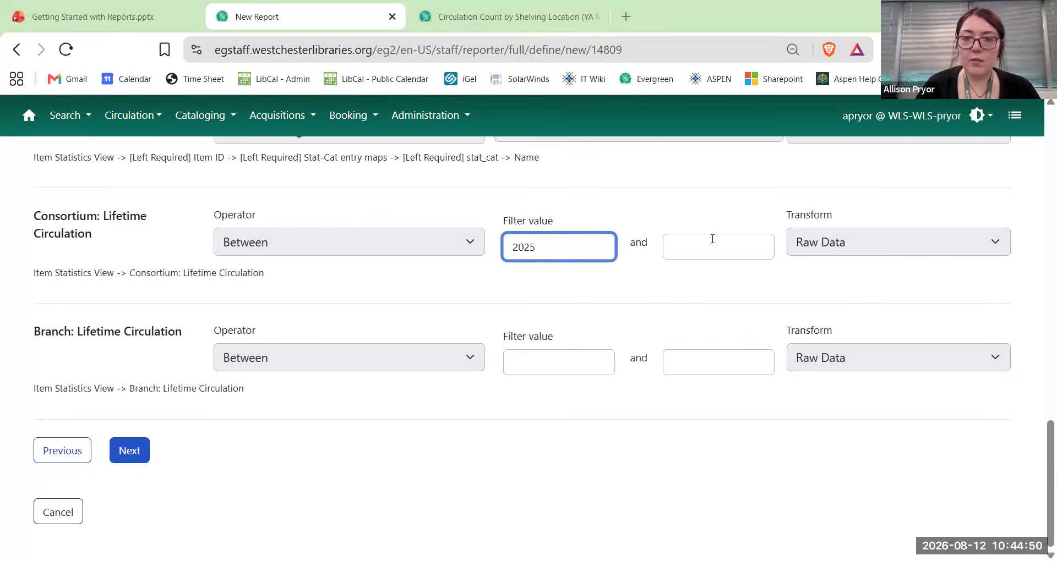
pyautogui.click(712, 238)
pyautogui.write('2026')
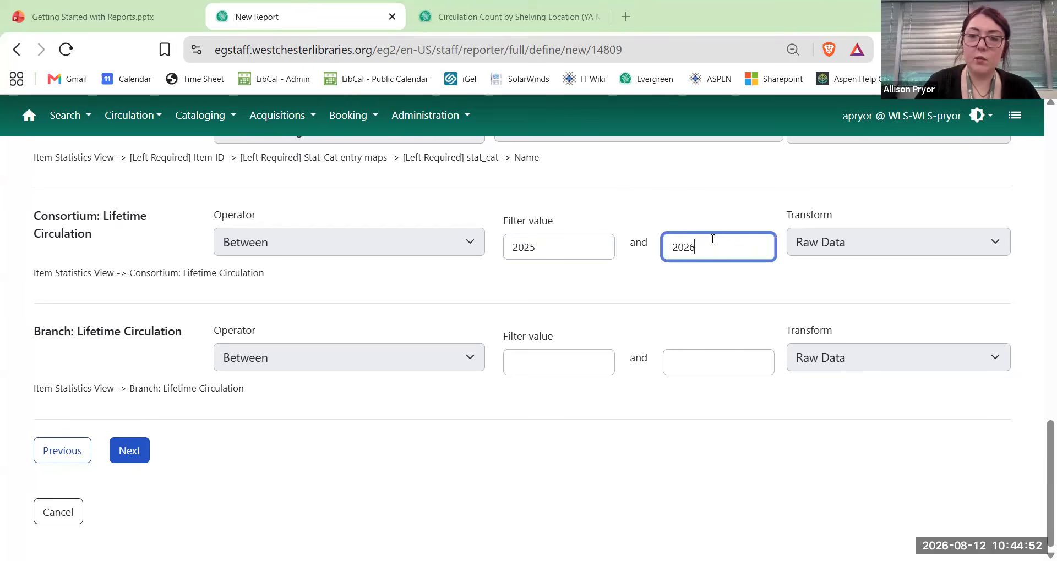
pyautogui.click(557, 248)
pyautogui.write('1')
# Set the Branch: Lifetime Circulation filter range to between 2021 and 2026.
pyautogui.click(553, 359)
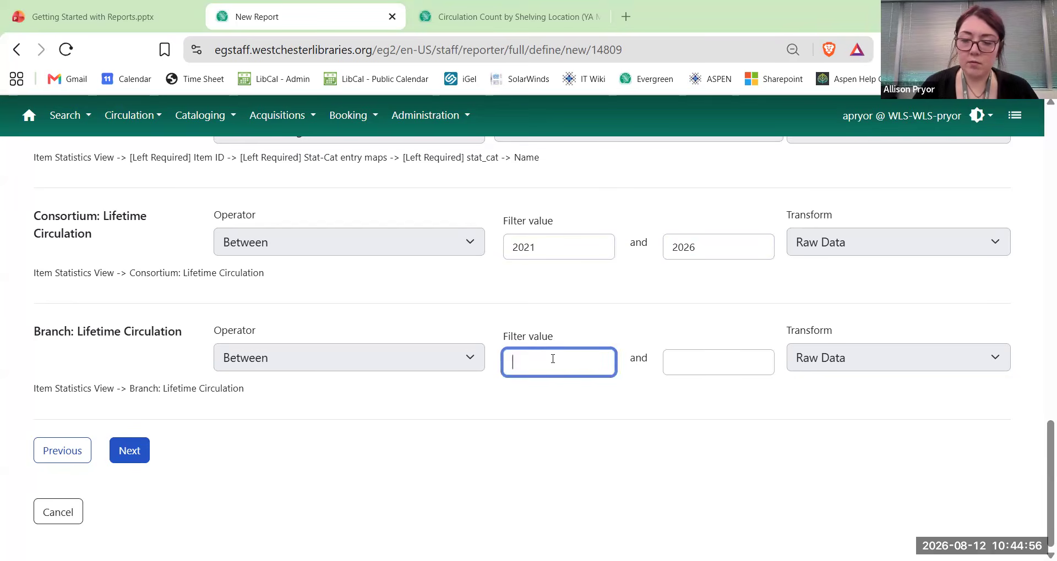
pyautogui.click(727, 365)
pyautogui.write('2026')
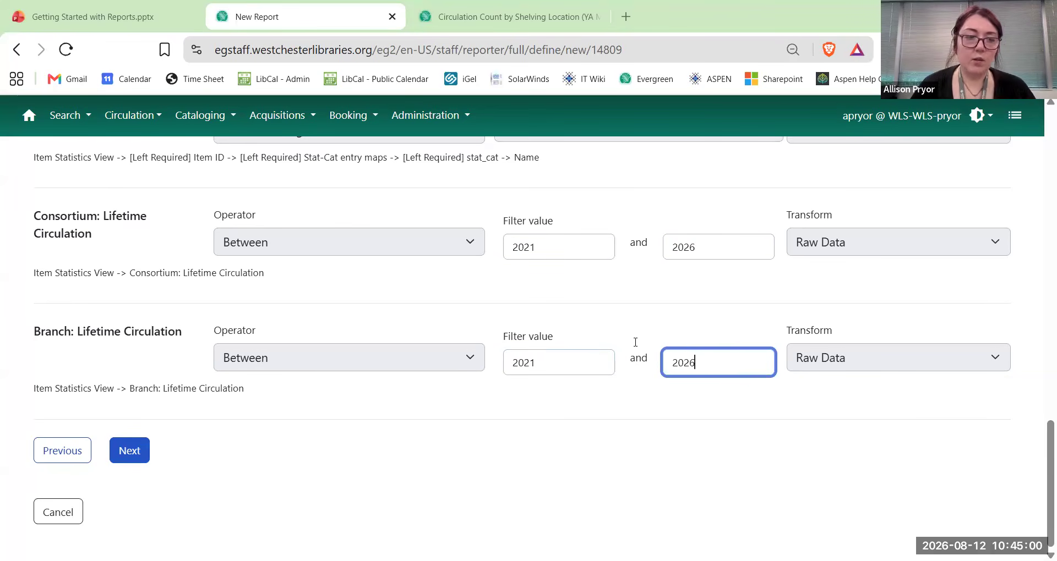
# Use Training- Circulation as both the report and output folder, and save the report to run now.
pyautogui.click(131, 458)
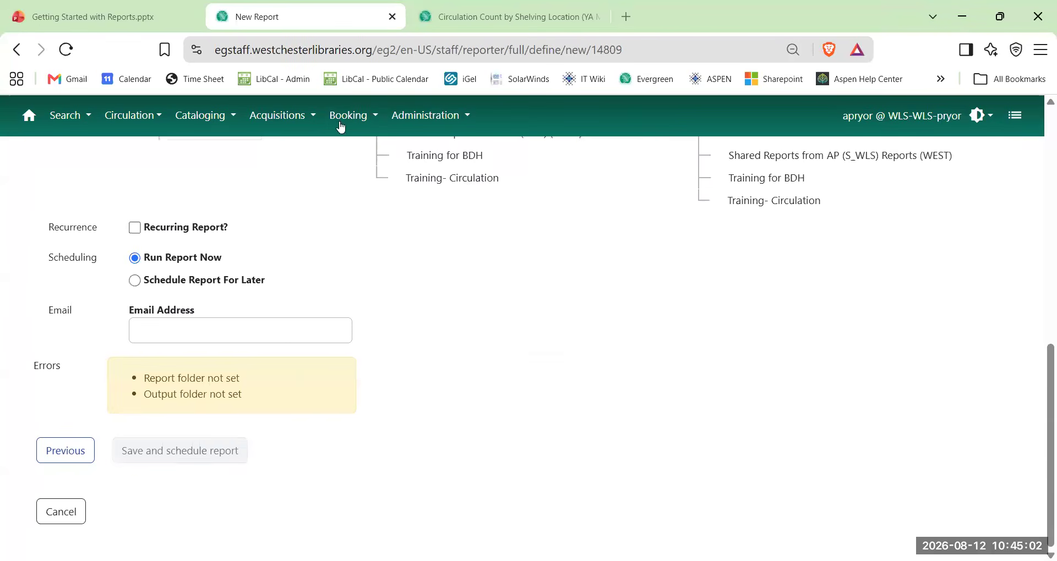
pyautogui.click(465, 182)
pyautogui.click(763, 207)
pyautogui.click(135, 451)
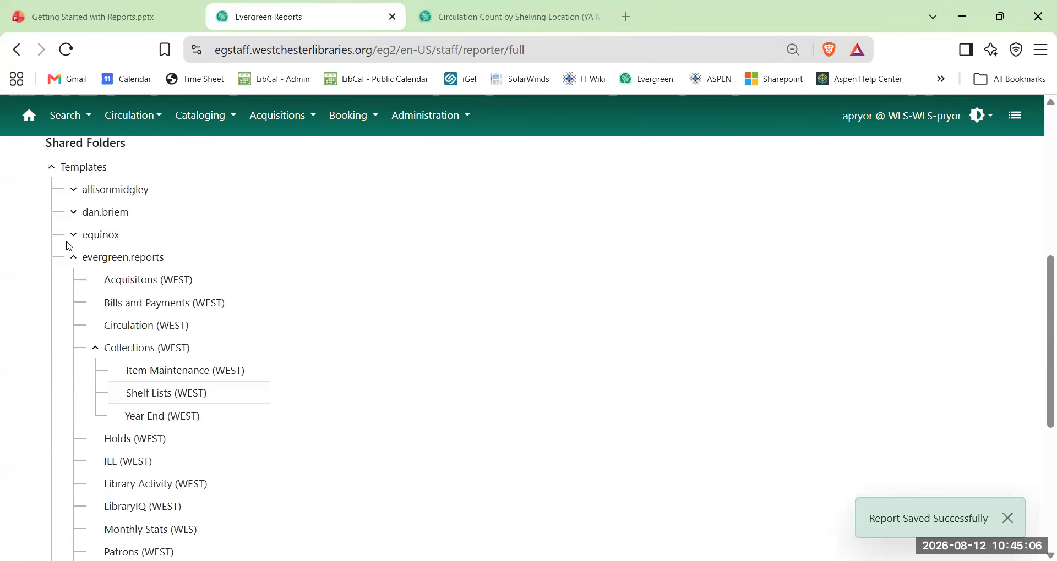
# Collapse the shared and personal template folders and expand Outputs under My Folders.
pyautogui.click(52, 167)
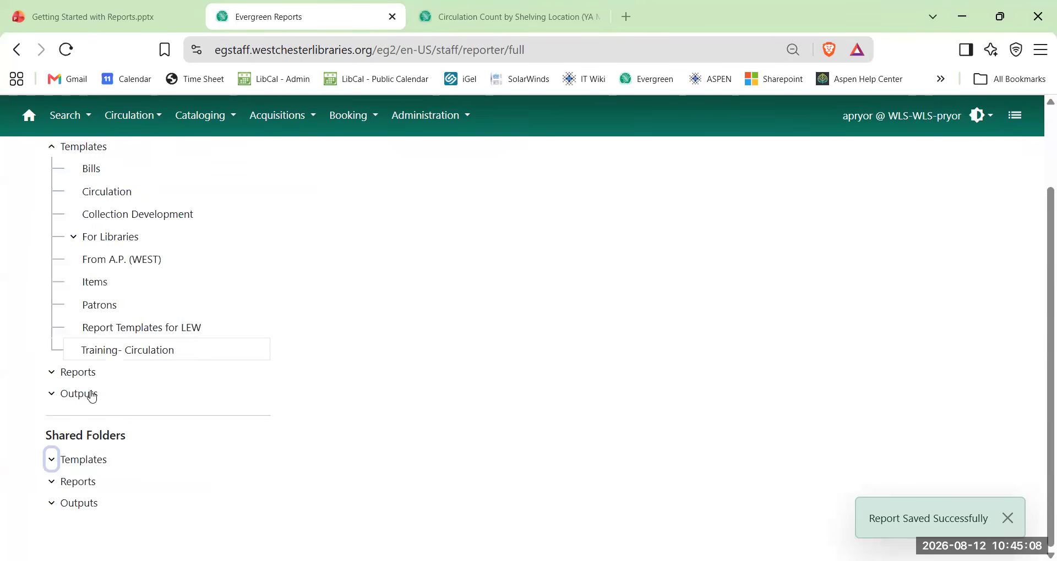
pyautogui.click(53, 147)
pyautogui.click(53, 292)
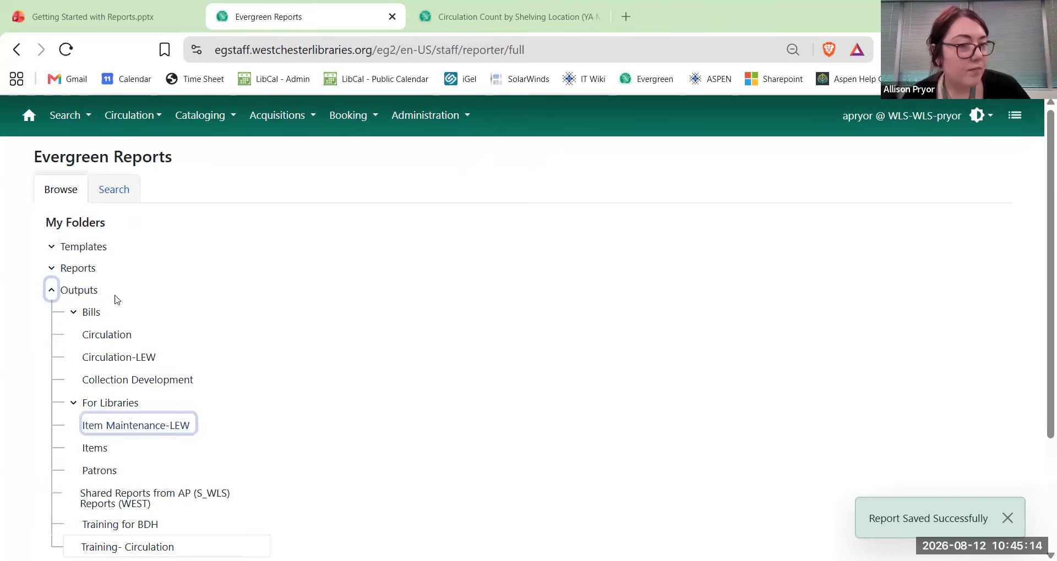
# Open the Training- Circulation output folder and check the already open Circulation Count by Shelving Location (YA Materials) output.
pyautogui.scroll(-3, 241, 358)
pyautogui.click(124, 393)
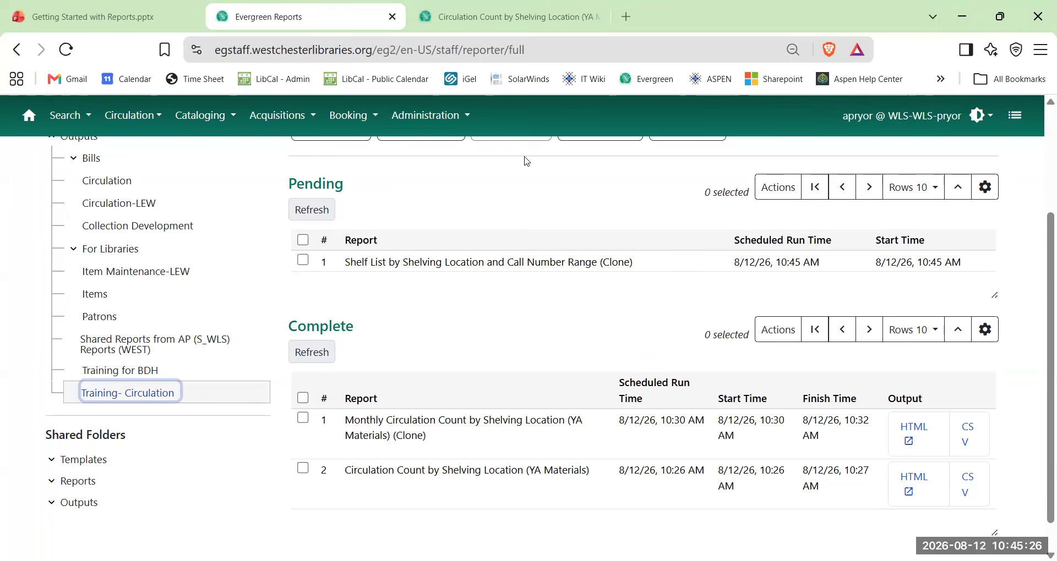
pyautogui.click(472, 19)
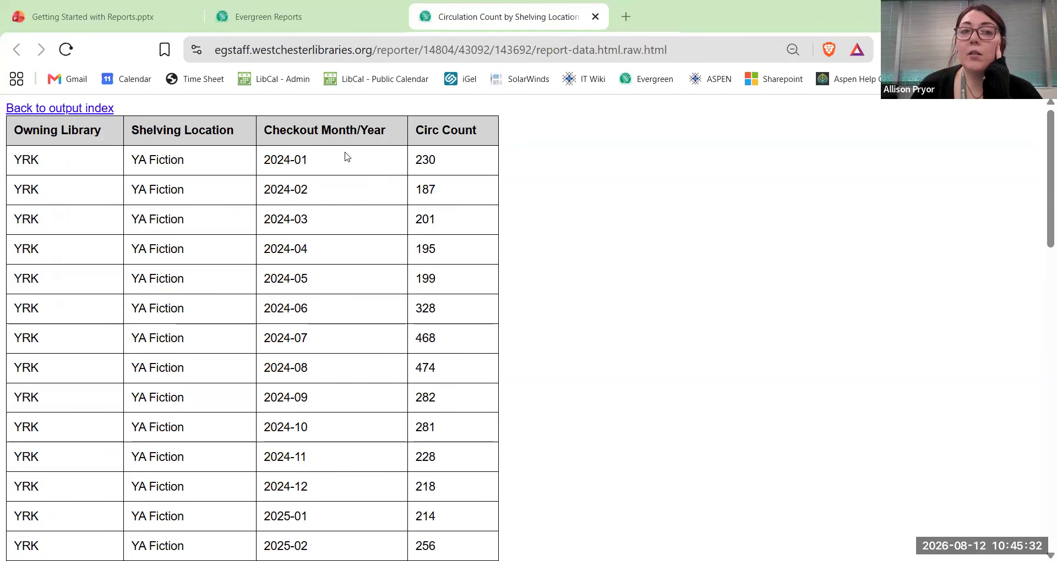
pyautogui.click(290, 25)
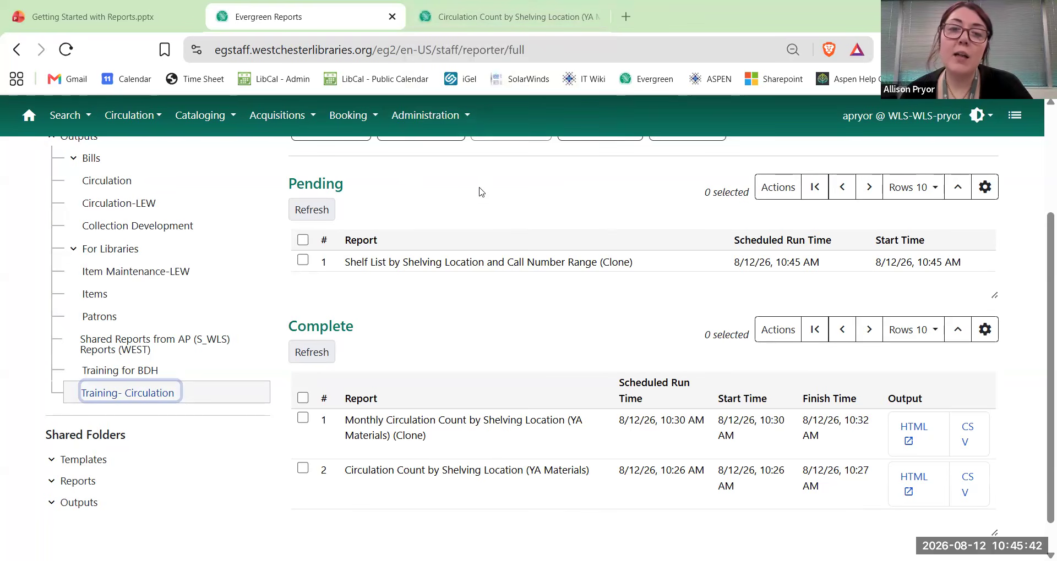
pyautogui.click(529, 14)
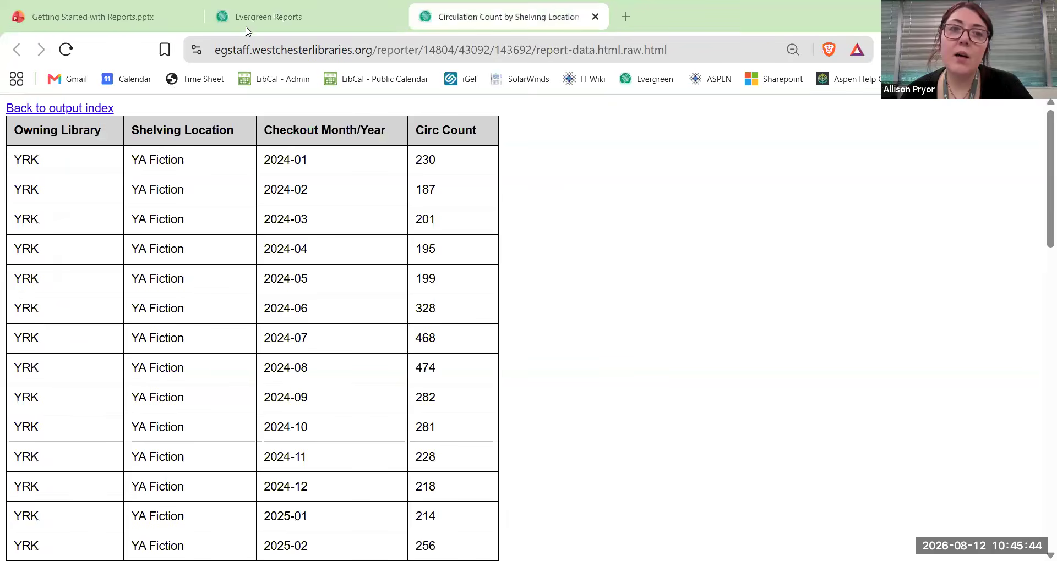
pyautogui.click(246, 22)
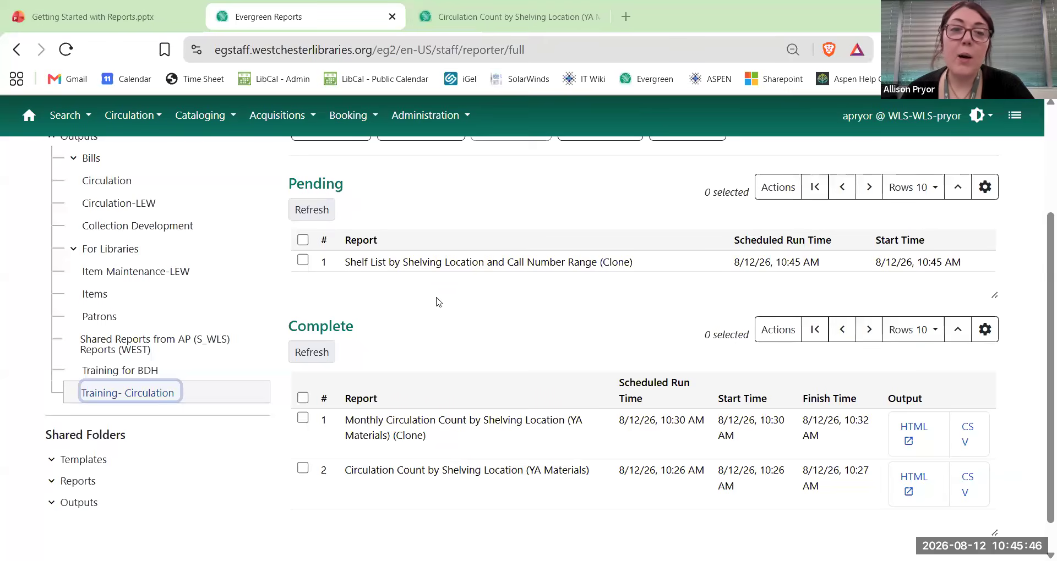
# Refresh the pending and completed outputs, and view the HTML output of Shelf List by Shelving Location and Call Number Range (Clone).
pyautogui.scroll(3, 453, 301)
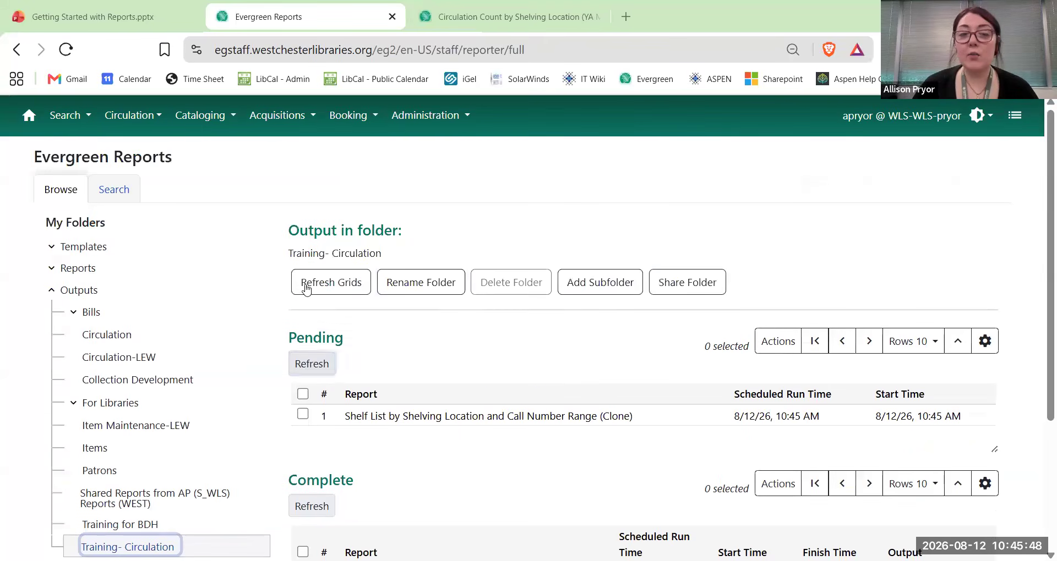
pyautogui.click(309, 267)
pyautogui.scroll(-4, 312, 278)
pyautogui.click(312, 266)
pyautogui.scroll(-2, 152, 380)
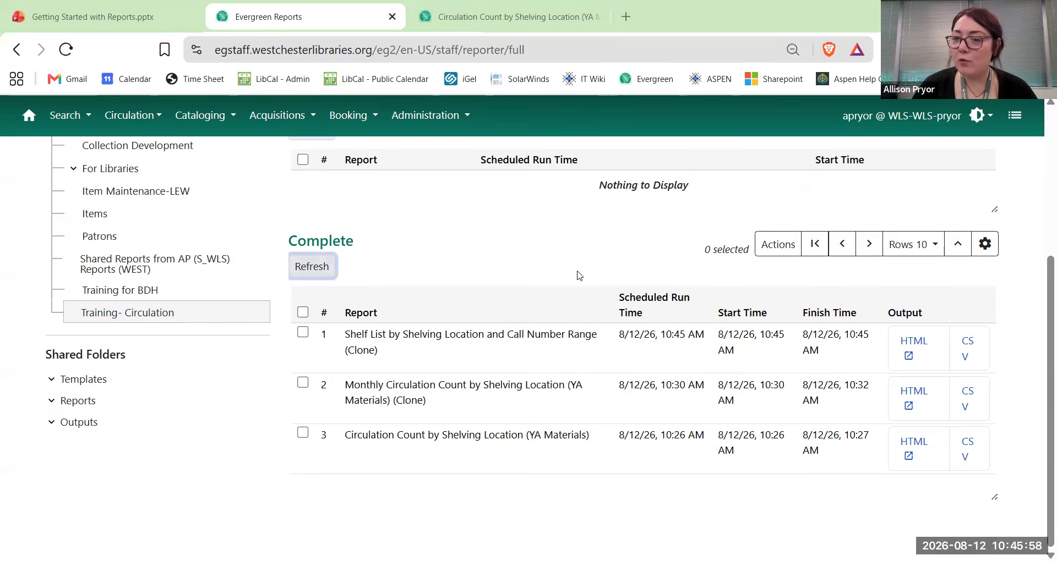
pyautogui.click(914, 341)
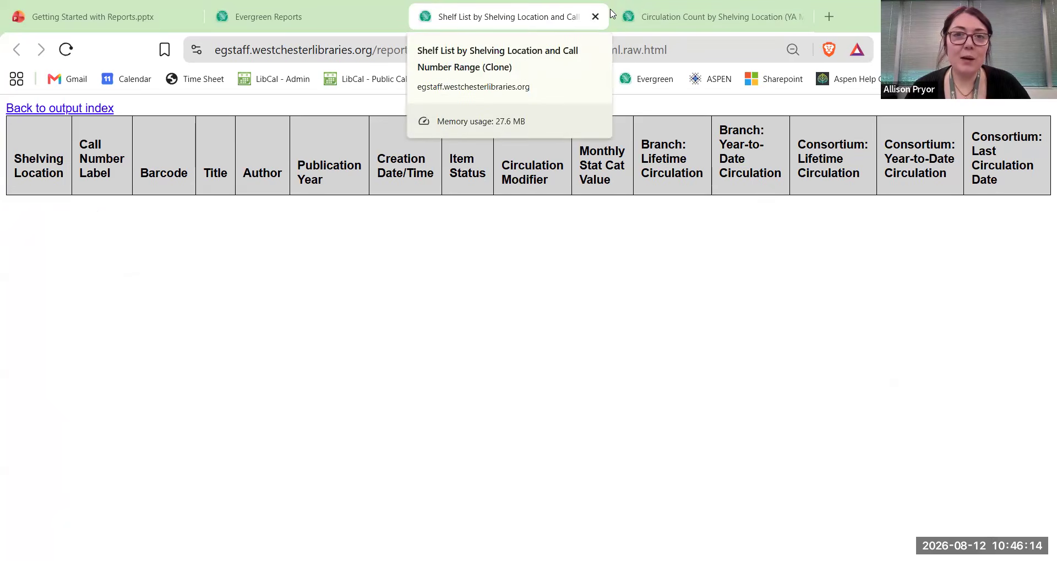
pyautogui.click(595, 17)
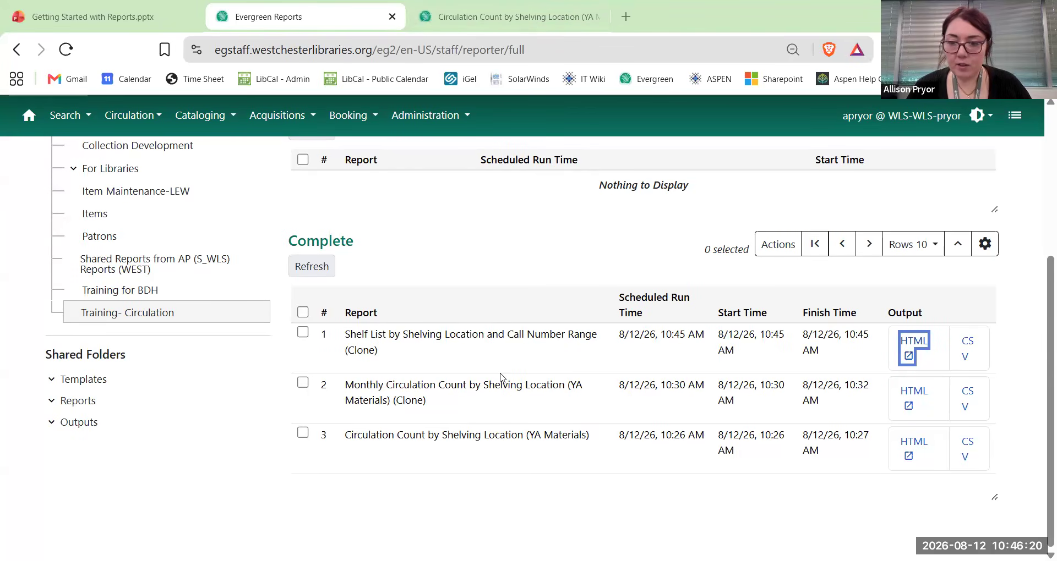
# View the HTML output of Monthly Circulation Count by Shelving Location (YA Materials) (Clone), and close the open circulation outputs.
pyautogui.click(322, 384)
pyautogui.click(908, 401)
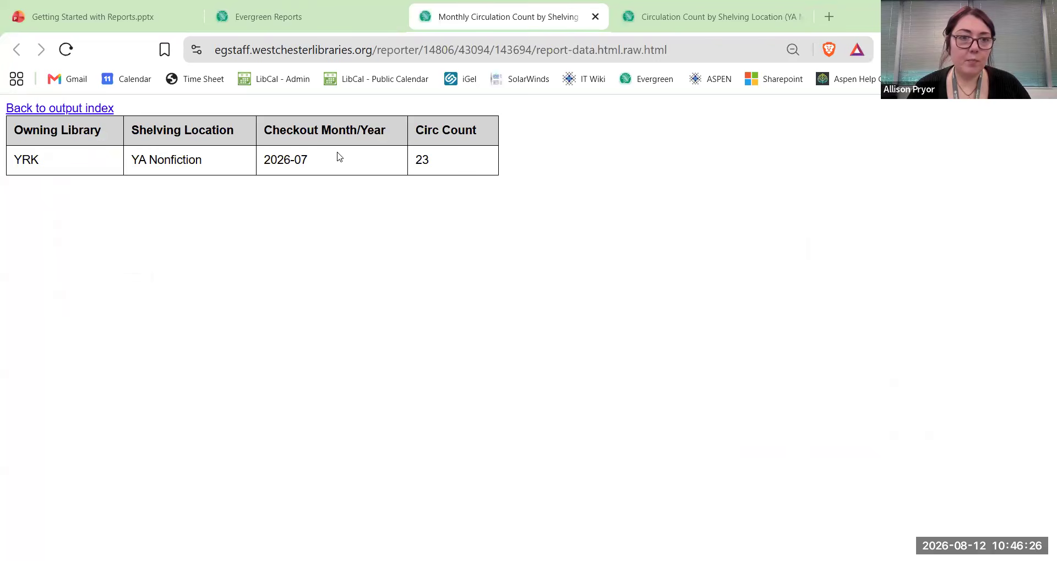
pyautogui.click(596, 17)
pyautogui.click(596, 17)
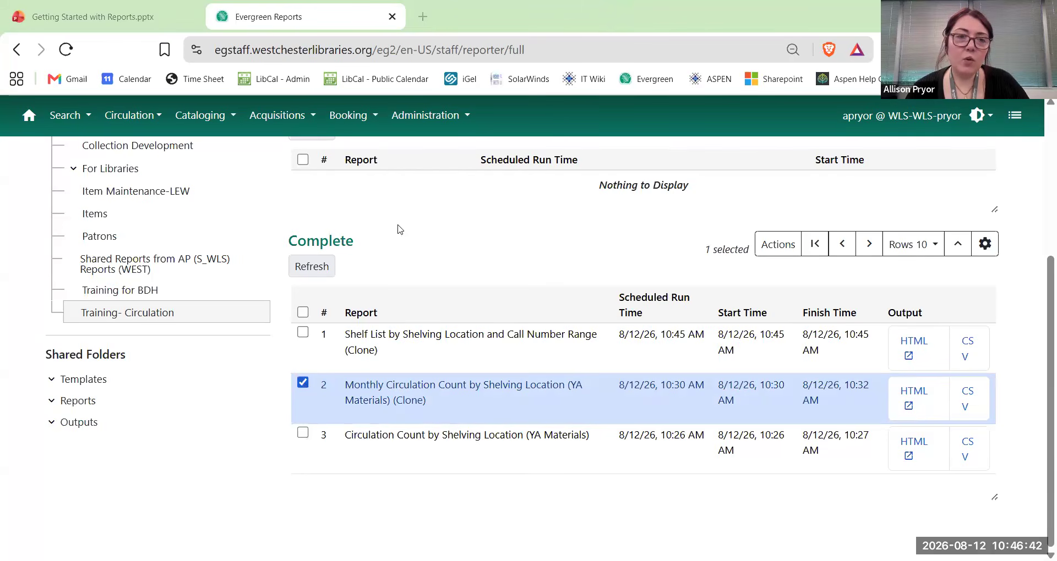
pyautogui.press('space')
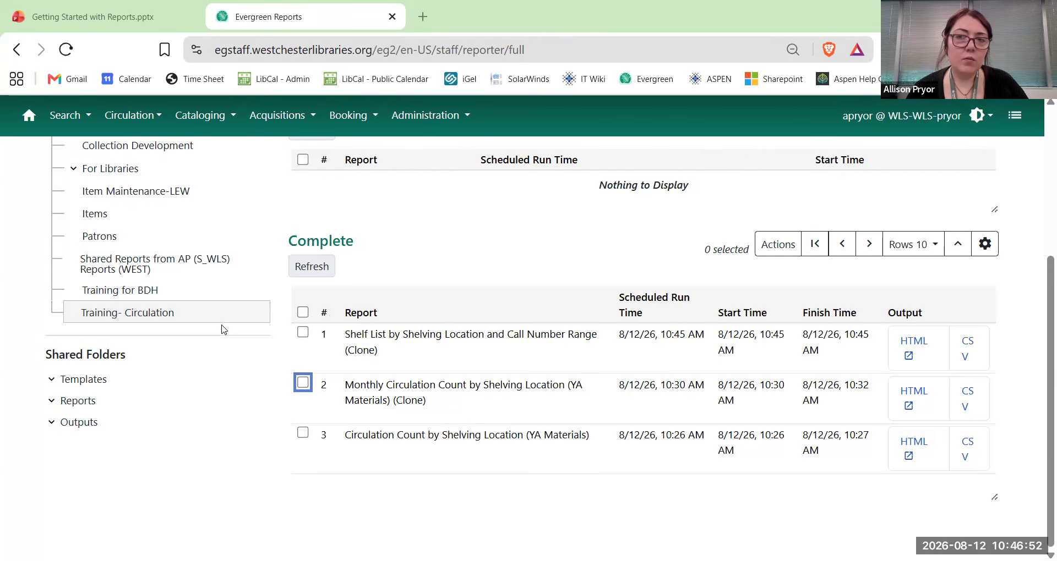
pyautogui.click(427, 507)
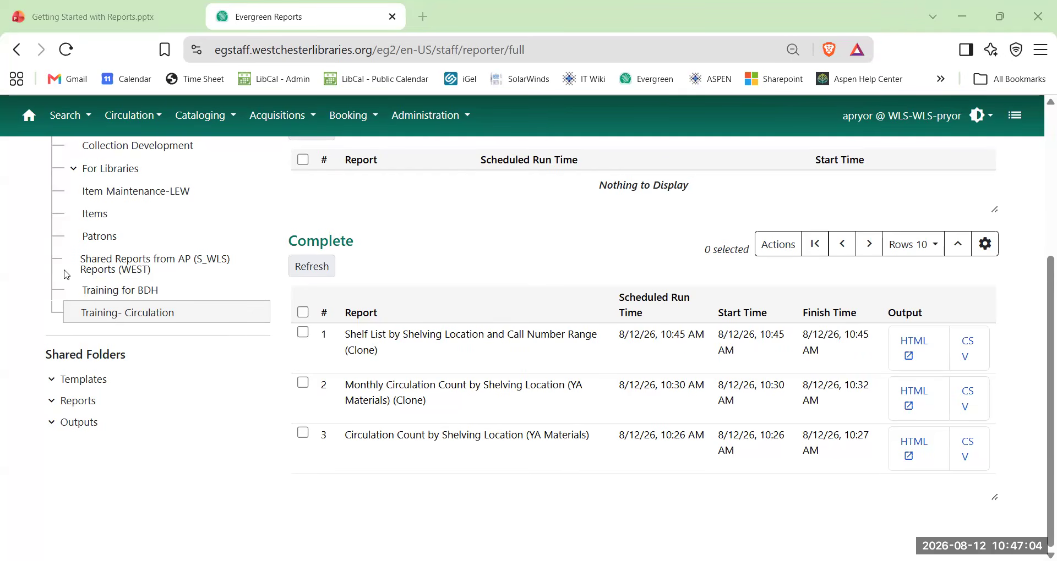
# Expand the shared templates and open the Shelf Lists (WEST) folder under evergreen.reports Collections (WEST).
pyautogui.scroll(2, 67, 274)
pyautogui.scroll(-2, 67, 274)
pyautogui.click(52, 379)
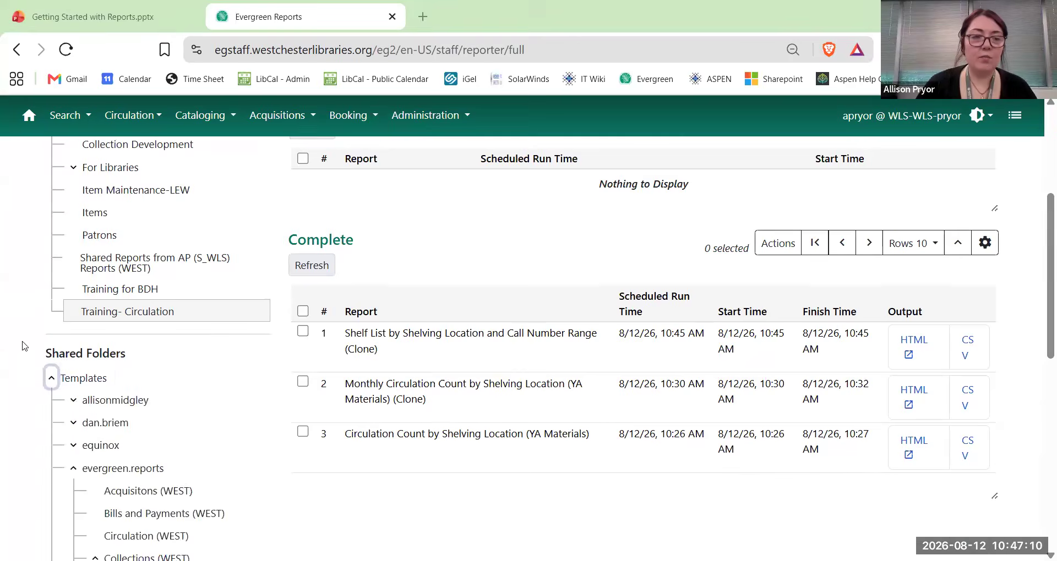
pyautogui.scroll(-4, 132, 442)
pyautogui.click(139, 446)
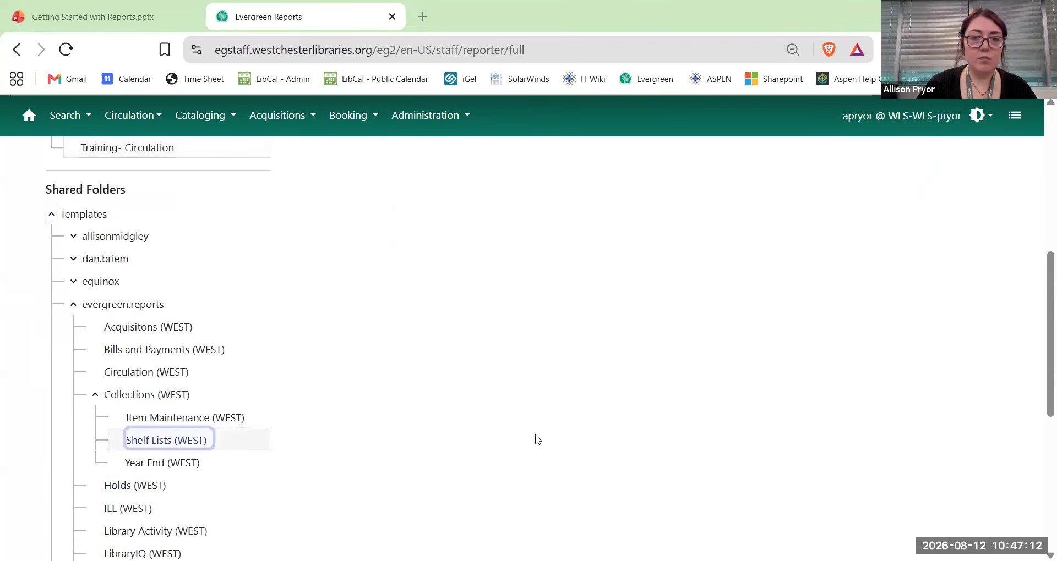
pyautogui.scroll(3, 530, 430)
pyautogui.scroll(1, 525, 421)
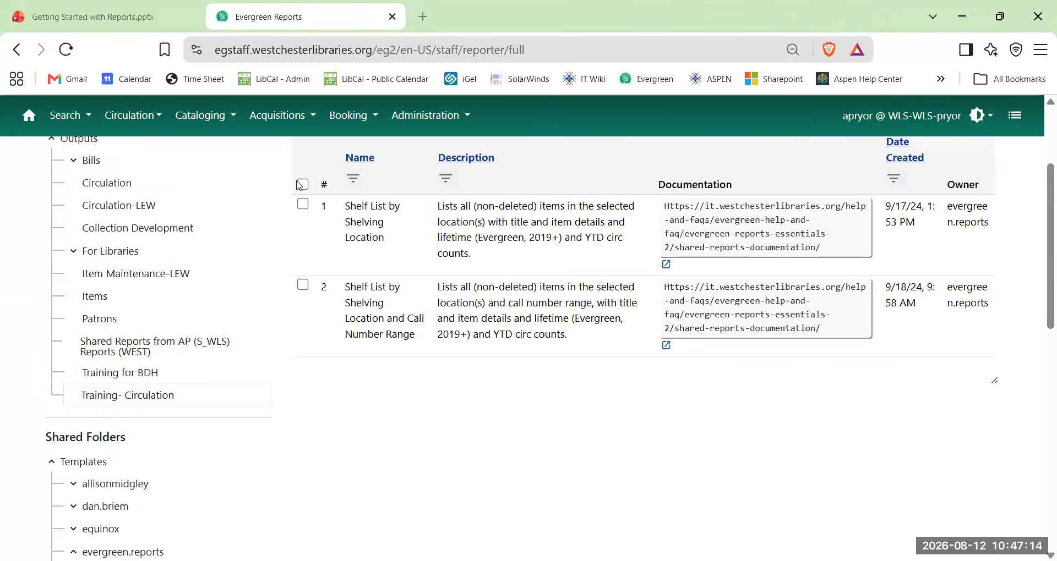
pyautogui.click(424, 210)
pyautogui.scroll(3, 531, 204)
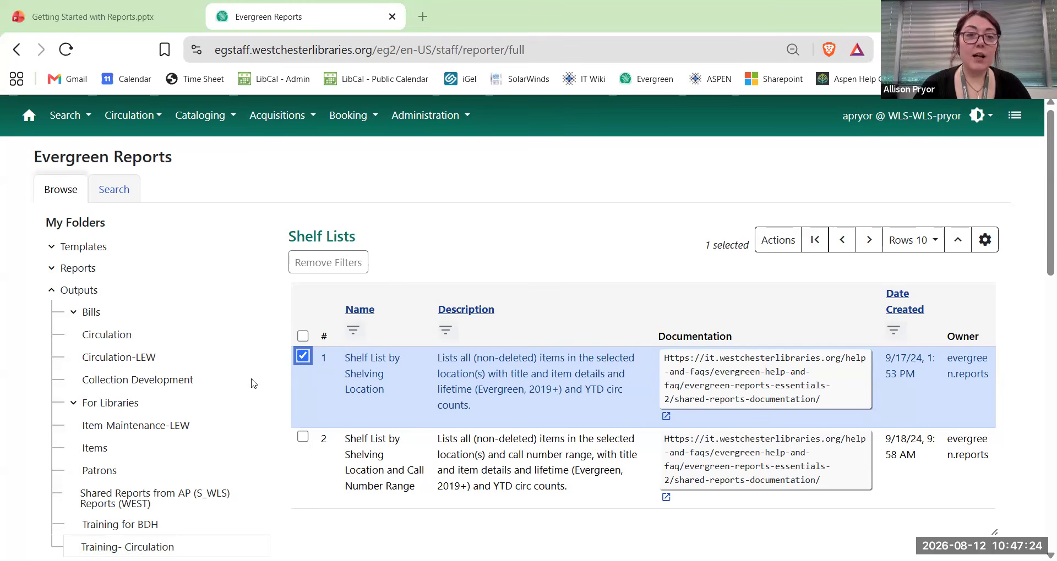
pyautogui.click(303, 359)
# Open the shared Item Maintenance (WEST) template folder and look through its report templates.
pyautogui.scroll(-3, 220, 331)
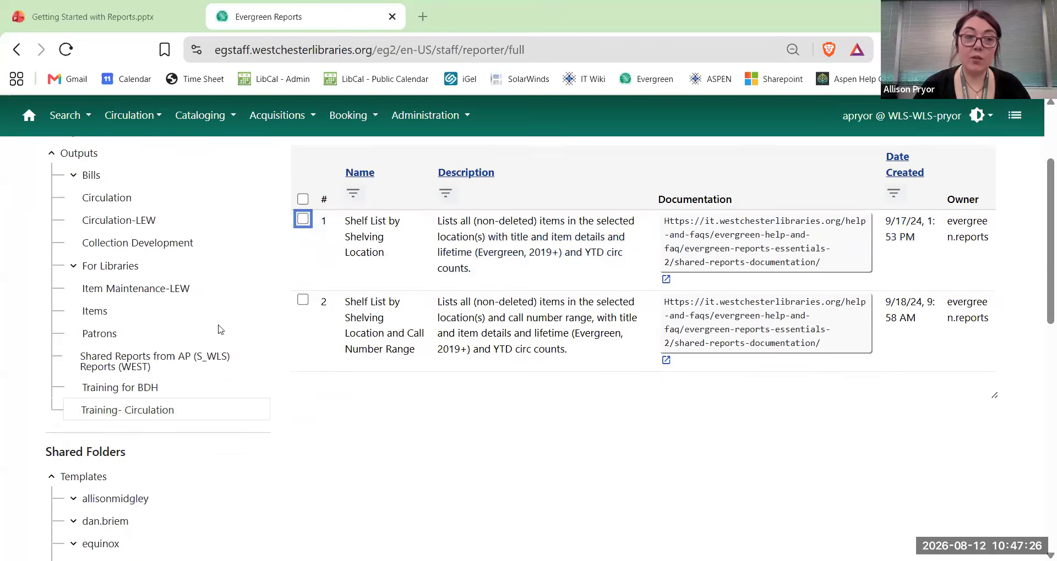
pyautogui.scroll(-6, 190, 334)
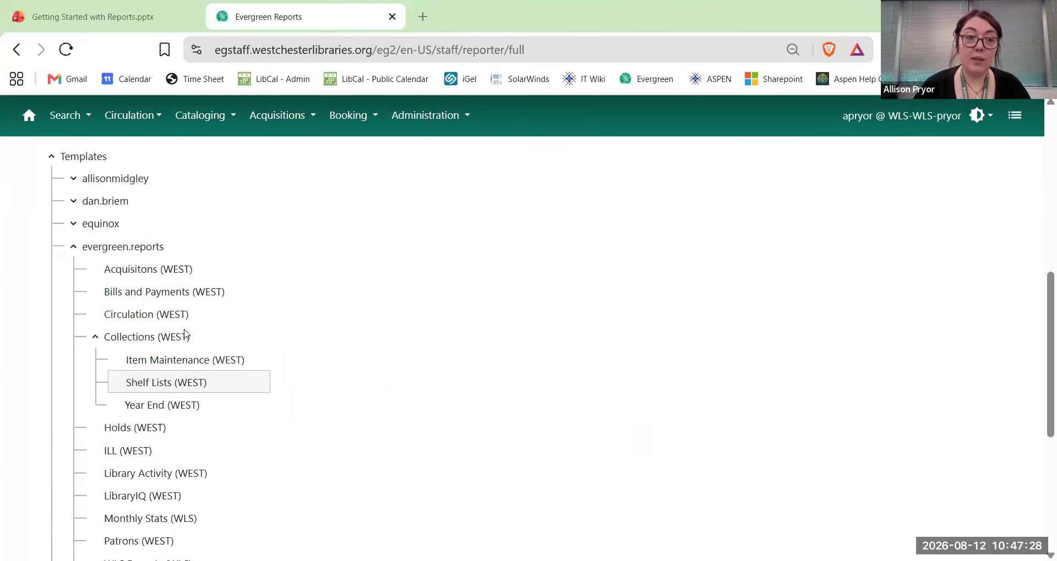
pyautogui.click(174, 329)
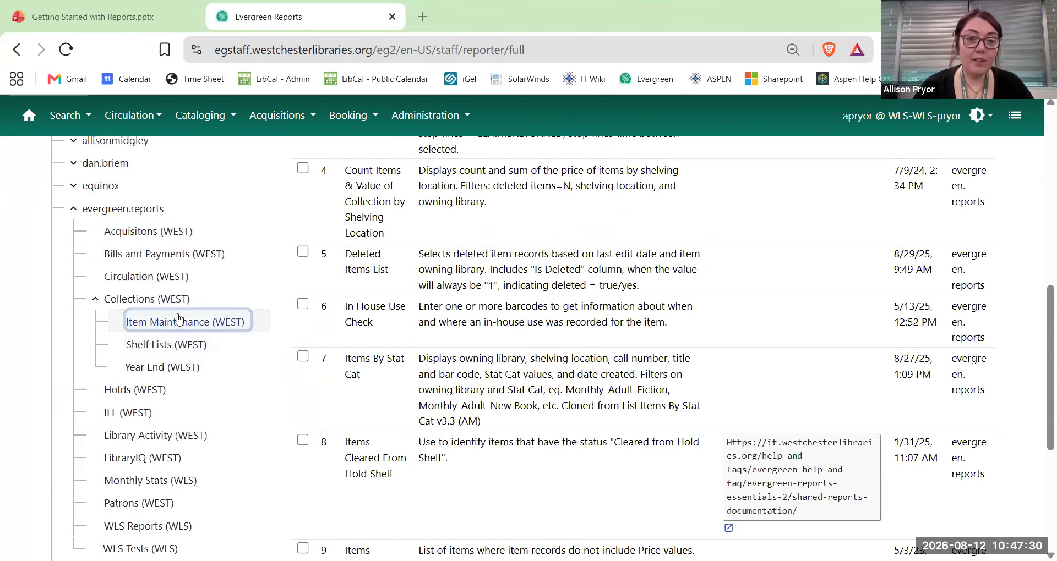
pyautogui.scroll(-5, 408, 347)
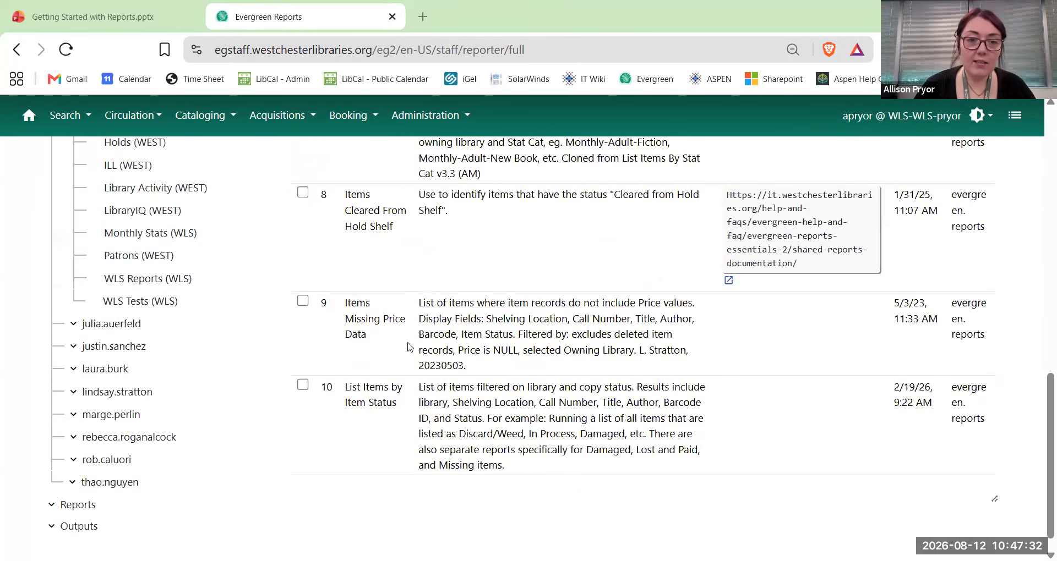
pyautogui.scroll(5, 408, 347)
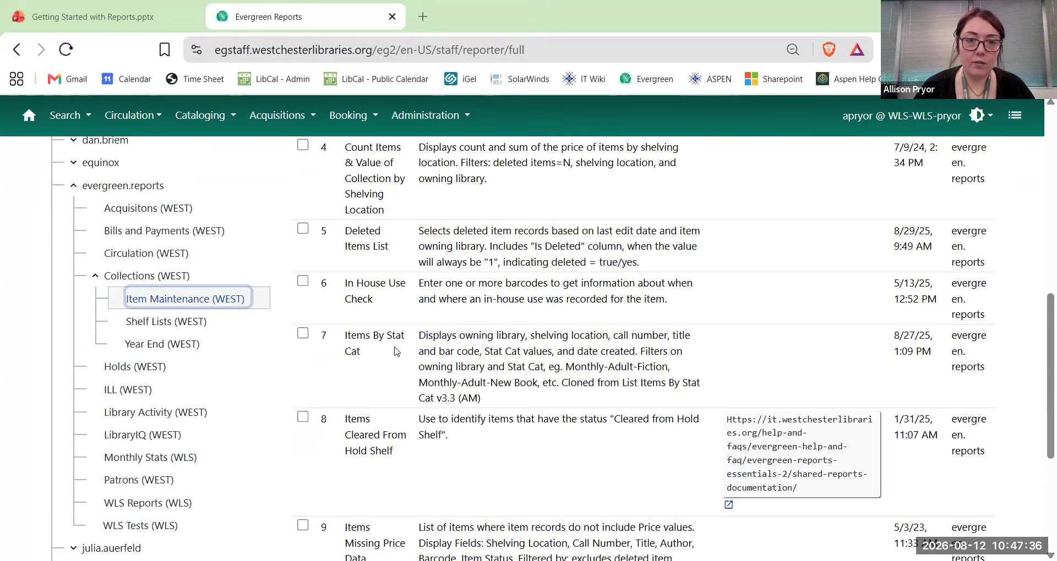
pyautogui.scroll(3, 396, 351)
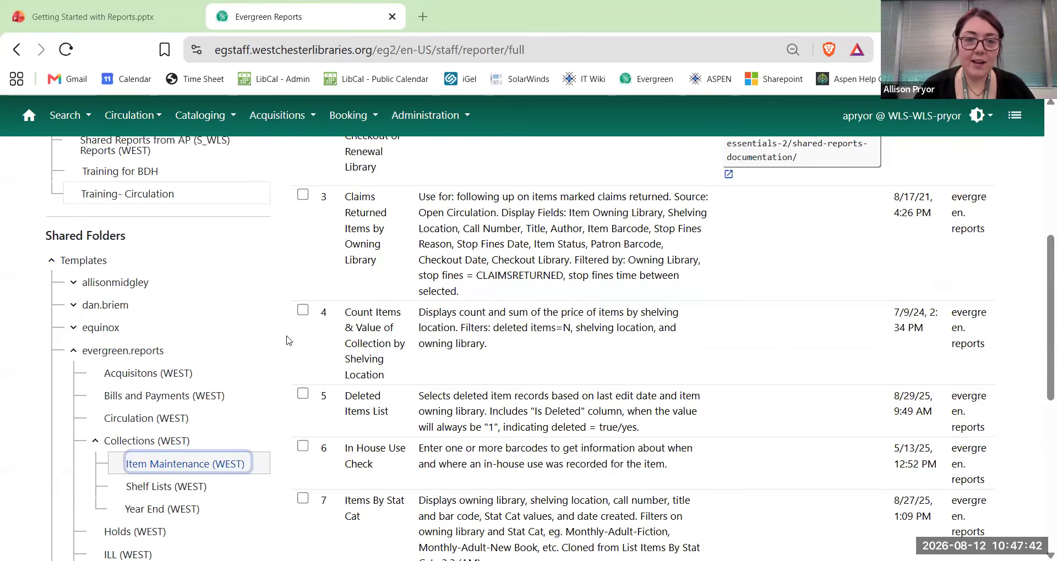
# Clone the Count Items & Value of Collection by Shelving Location template into the Training- Circulation folder.
pyautogui.click(302, 311)
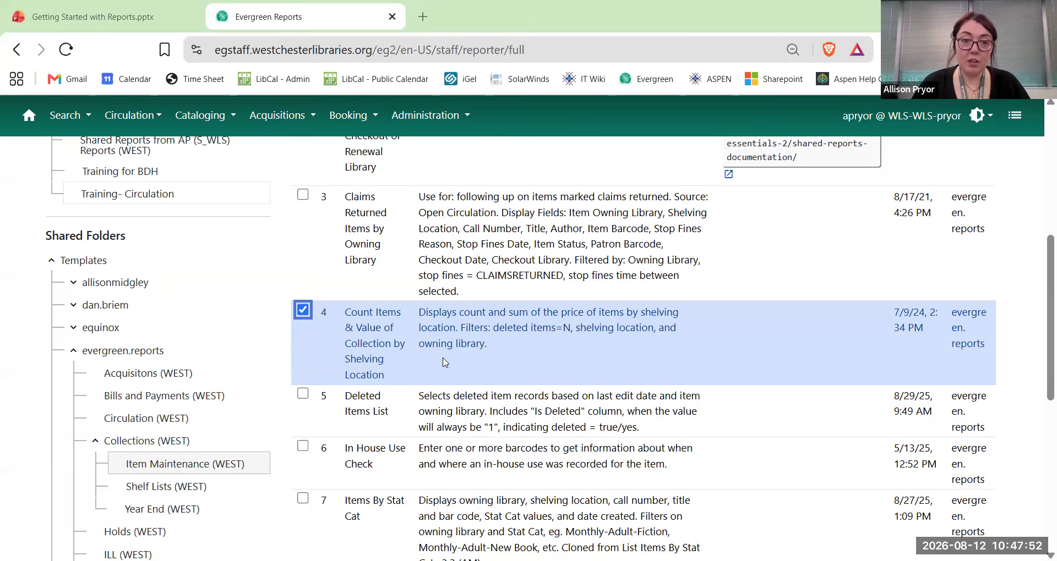
pyautogui.scroll(6, 461, 354)
pyautogui.click(778, 240)
pyautogui.click(727, 272)
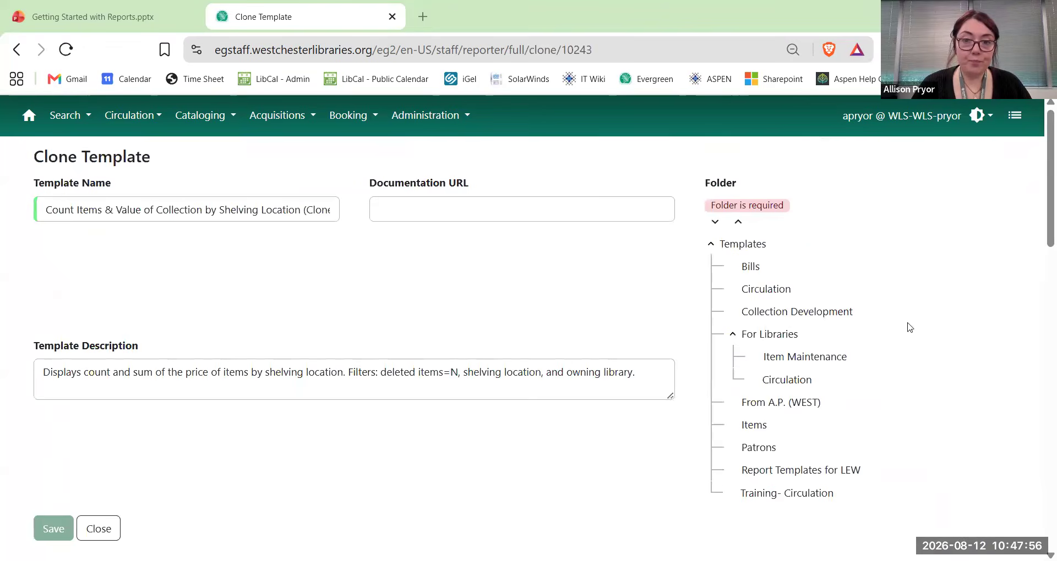
pyautogui.click(773, 494)
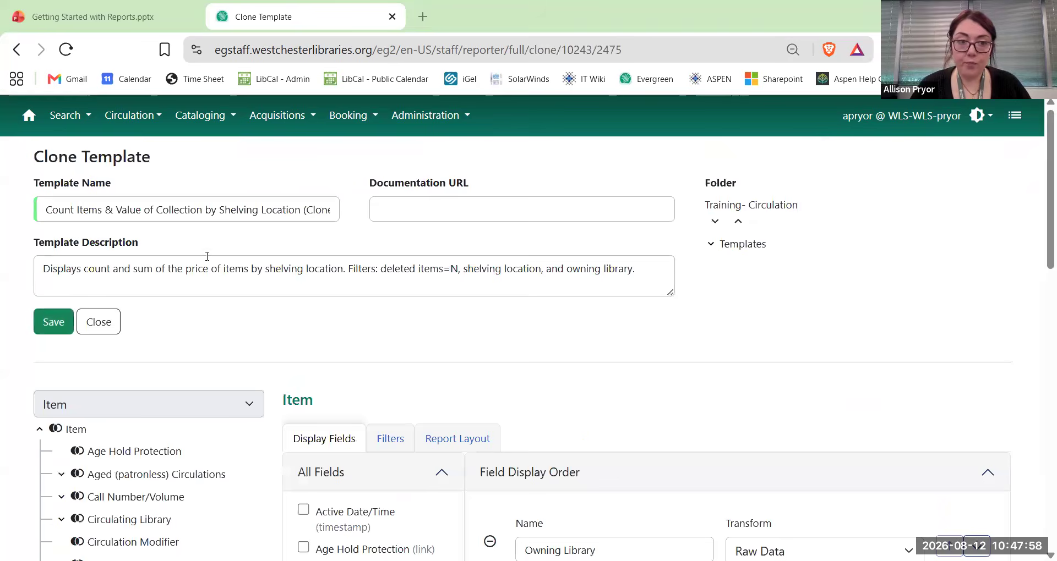
# Rename the template Count Items Shelving Location (Clone) and remove the Price field from its display fields.
pyautogui.moveTo(104, 210); pyautogui.dragTo(219, 210)
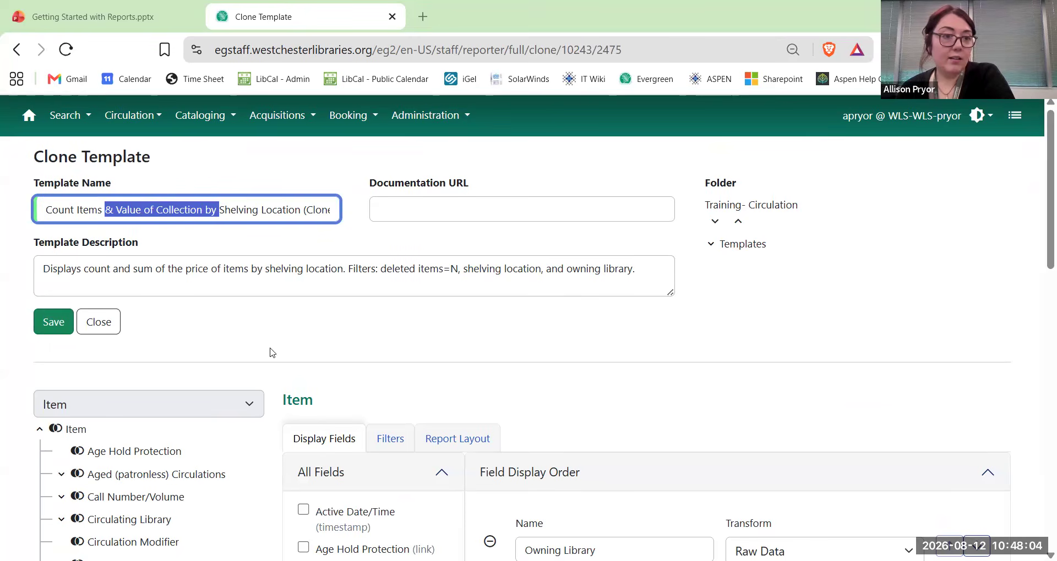
pyautogui.press('BackSpace')
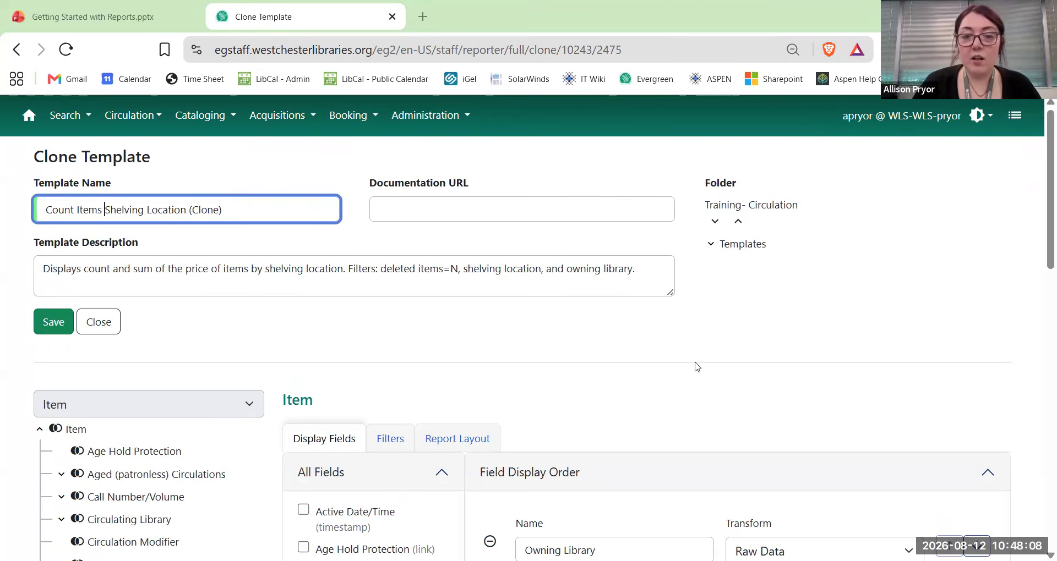
pyautogui.scroll(-8, 695, 365)
pyautogui.scroll(-4, 694, 365)
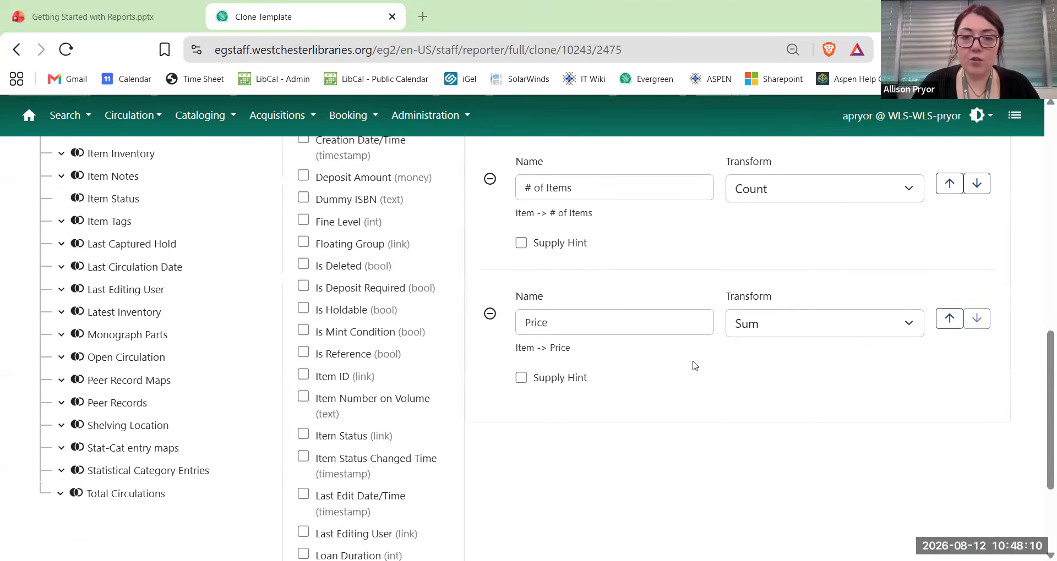
pyautogui.click(490, 300)
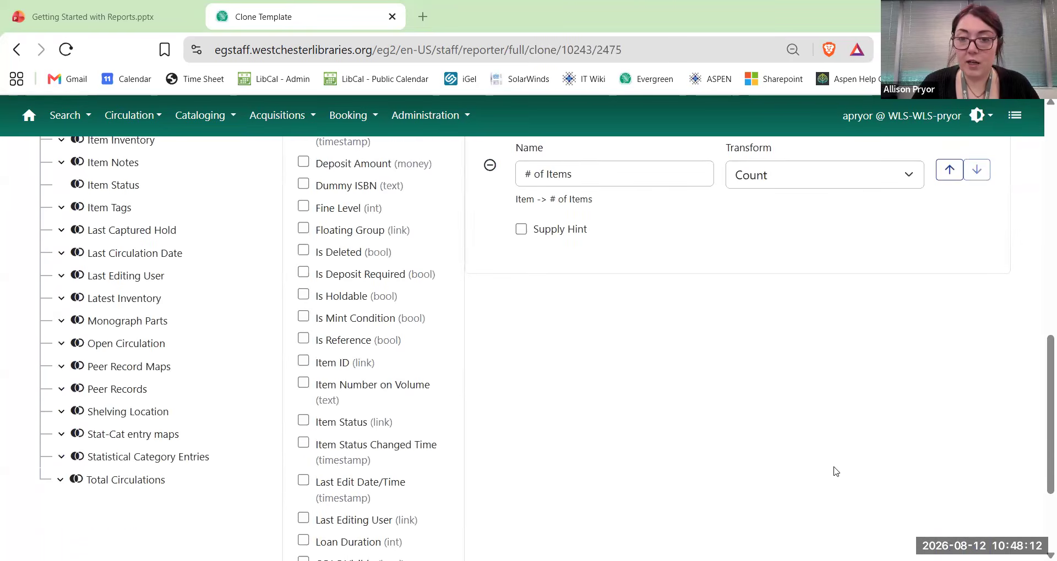
# Review the cloned template's Is Deleted, Location ID and Owning Library filters, and save the template.
pyautogui.scroll(12, 791, 448)
pyautogui.click(389, 272)
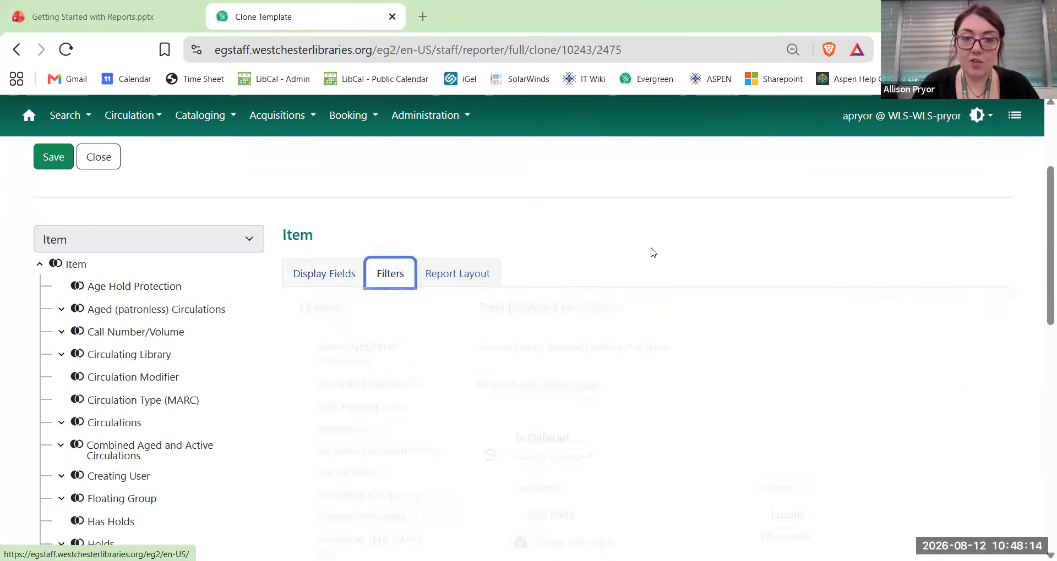
pyautogui.scroll(-5, 692, 259)
pyautogui.scroll(-2, 692, 260)
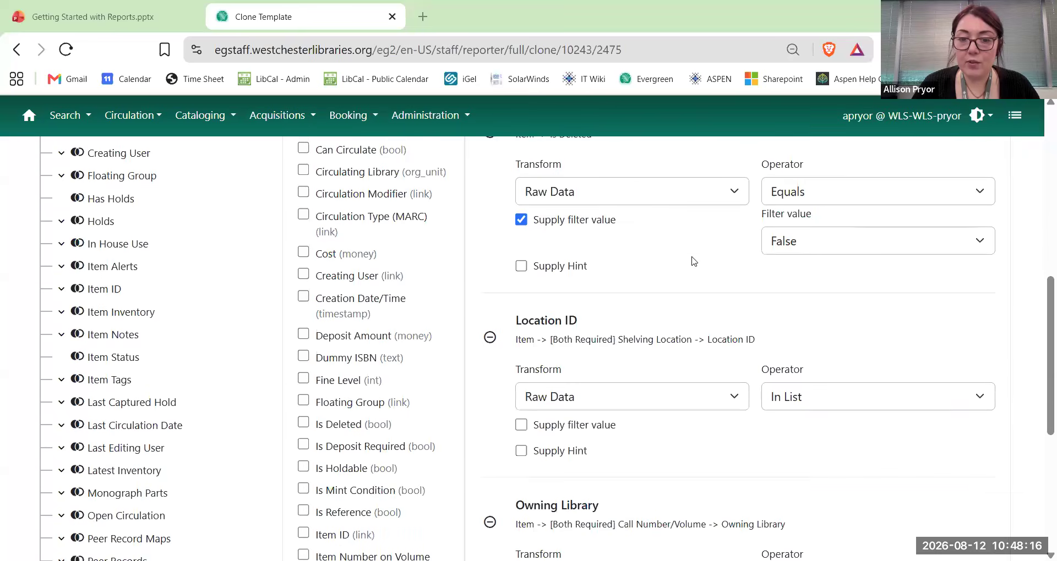
pyautogui.scroll(2, 642, 236)
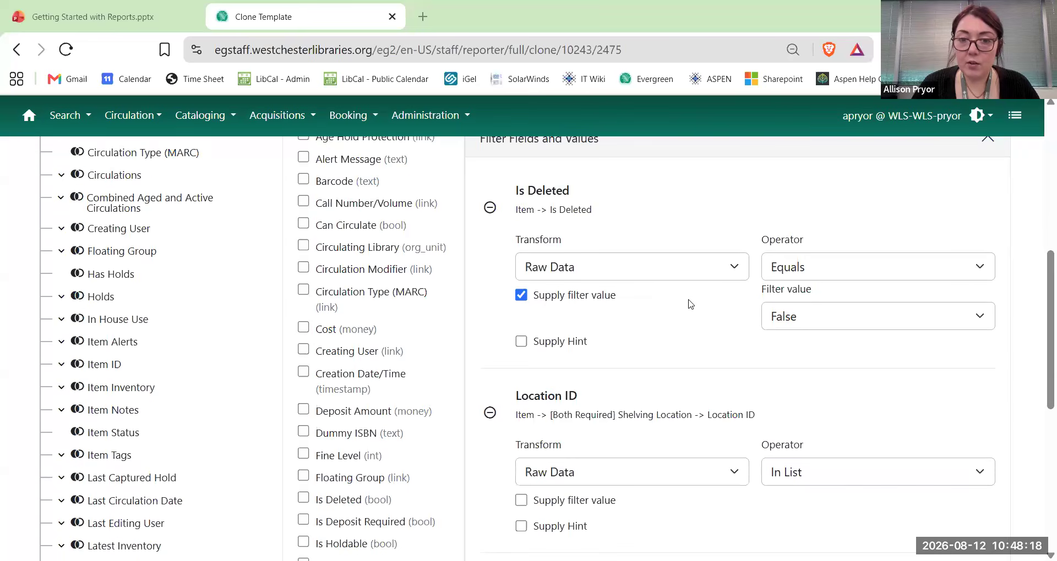
pyautogui.scroll(-5, 690, 304)
pyautogui.scroll(-2, 684, 302)
pyautogui.scroll(15, 683, 300)
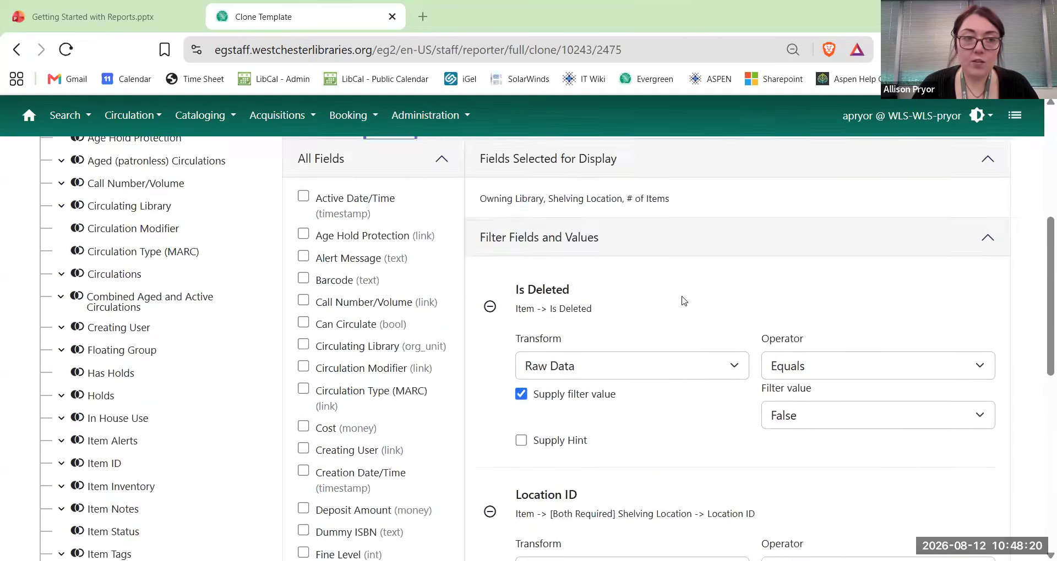
pyautogui.click(44, 325)
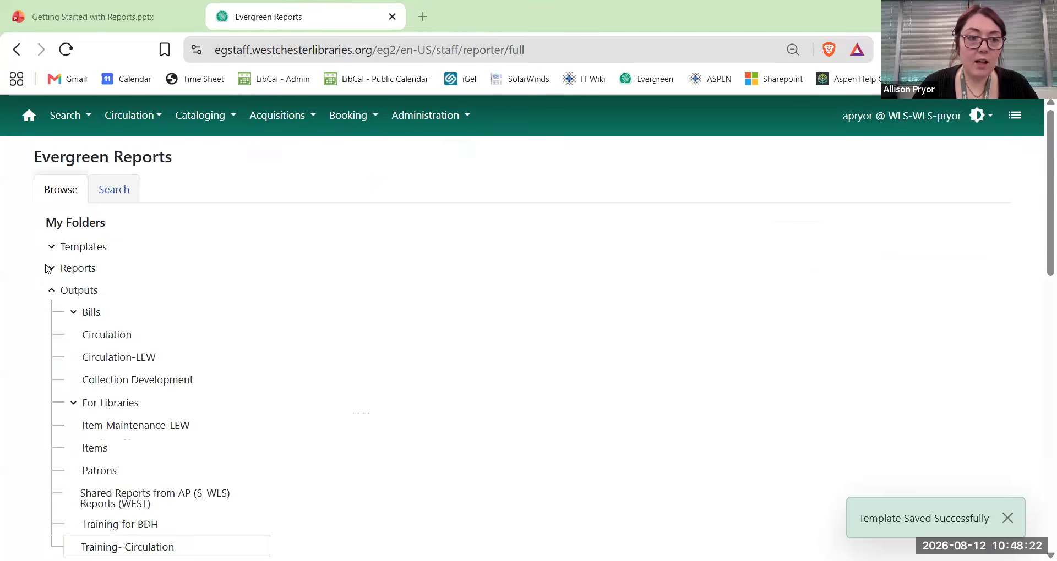
# Start a new report from the Count Items Shelving Location (Clone) template in the Training- Circulation template folder.
pyautogui.click(134, 448)
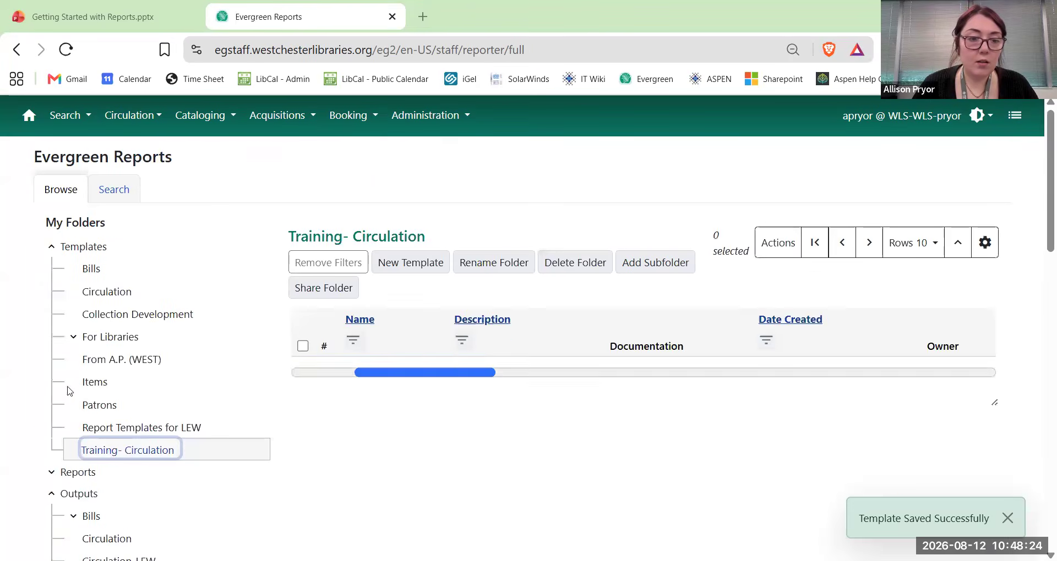
pyautogui.scroll(-2, 587, 420)
pyautogui.scroll(-4, 587, 419)
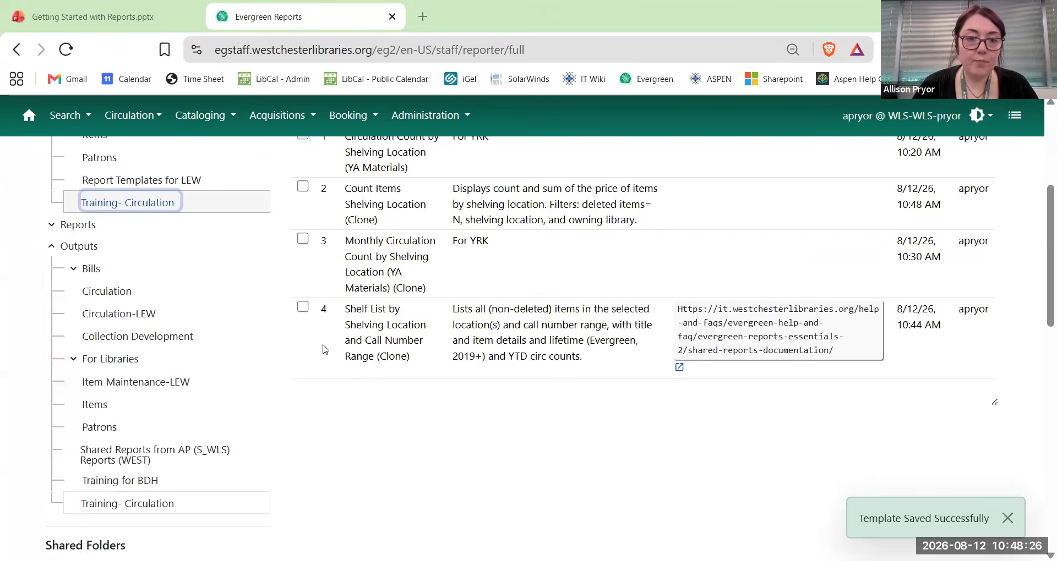
pyautogui.click(303, 187)
pyautogui.scroll(3, 769, 194)
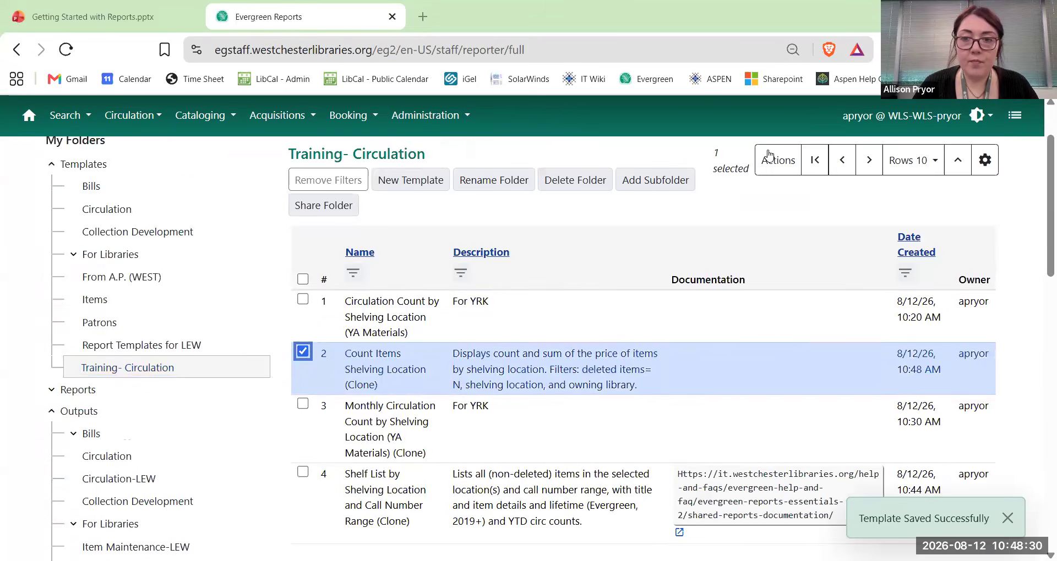
pyautogui.click(778, 160)
pyautogui.click(715, 264)
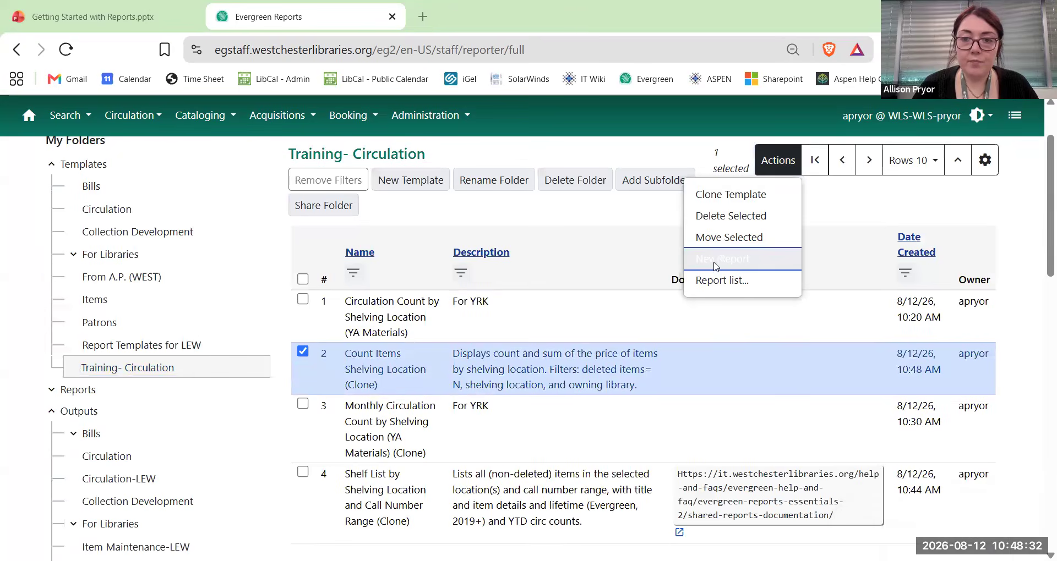
# Filter the item count report to the Biography (WEST) shelving location and Somers Library as the owning library.
pyautogui.scroll(-5, 523, 338)
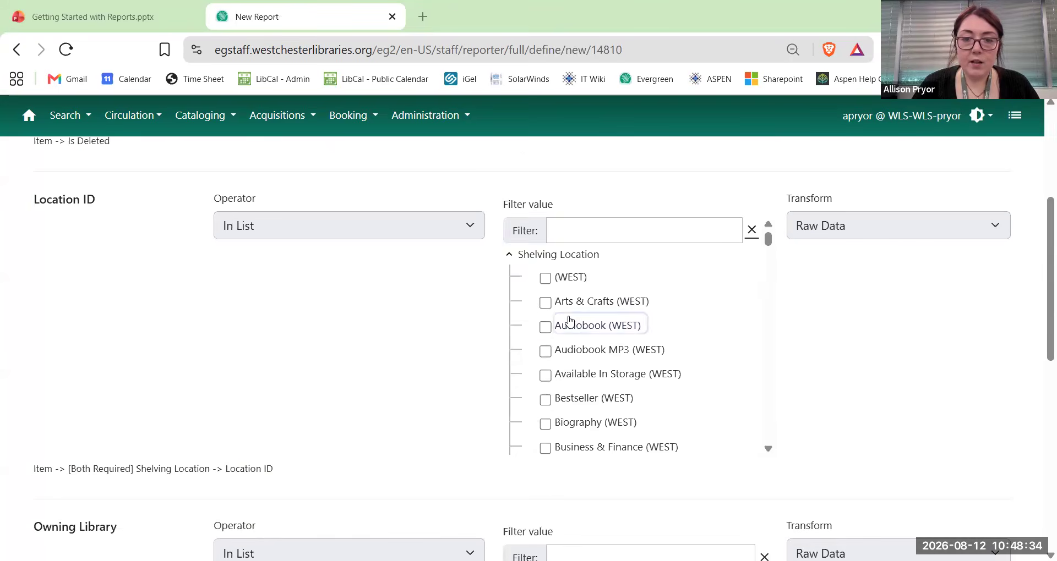
pyautogui.click(545, 342)
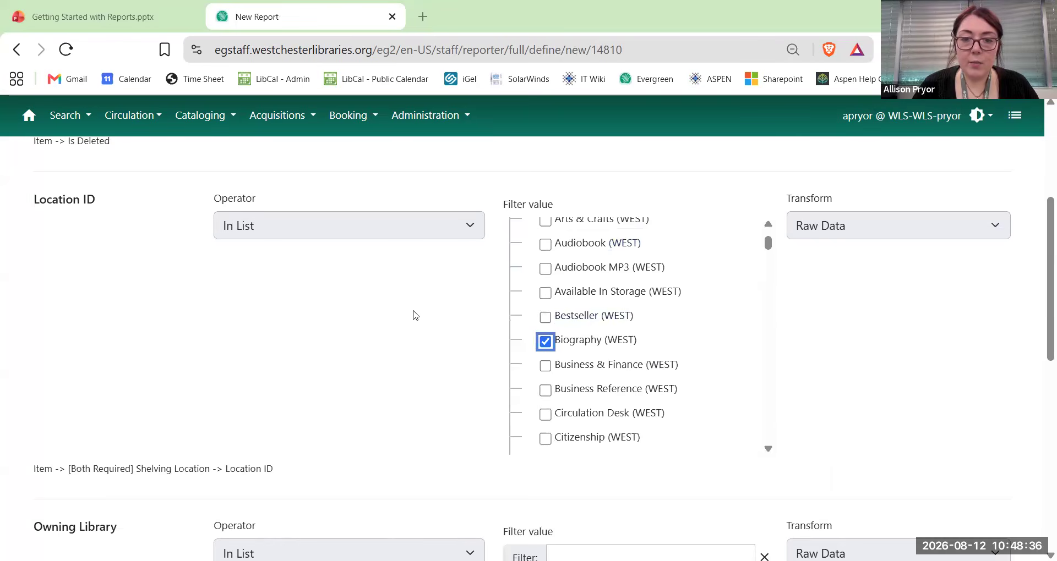
pyautogui.scroll(-7, 415, 315)
pyautogui.scroll(-5, 616, 329)
pyautogui.scroll(-10, 617, 329)
pyautogui.click(552, 322)
pyautogui.click(584, 346)
pyautogui.scroll(-2, 448, 340)
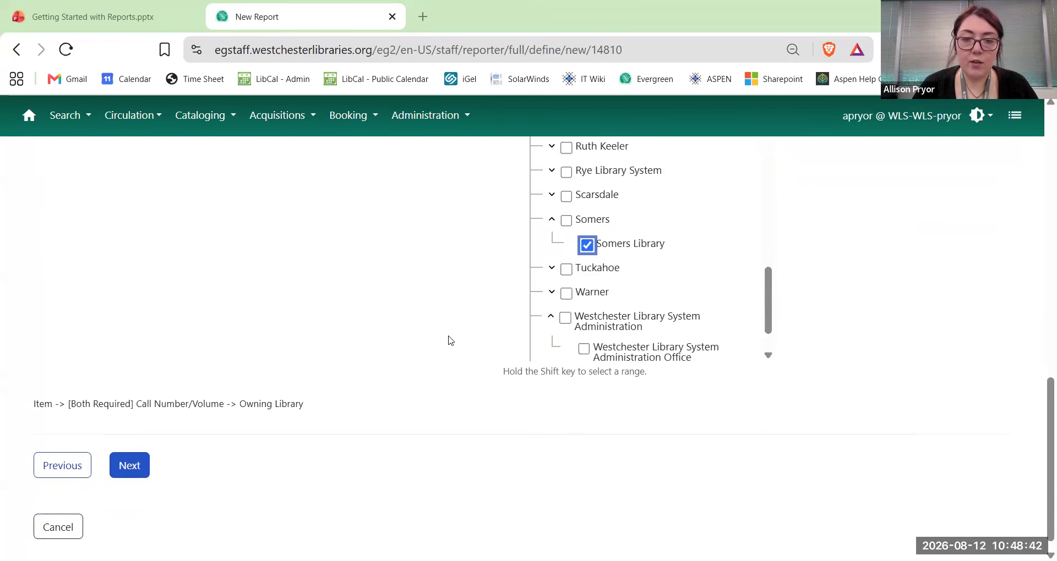
# Set Training- Circulation as both the report and output folder, and save the report to run immediately.
pyautogui.click(144, 454)
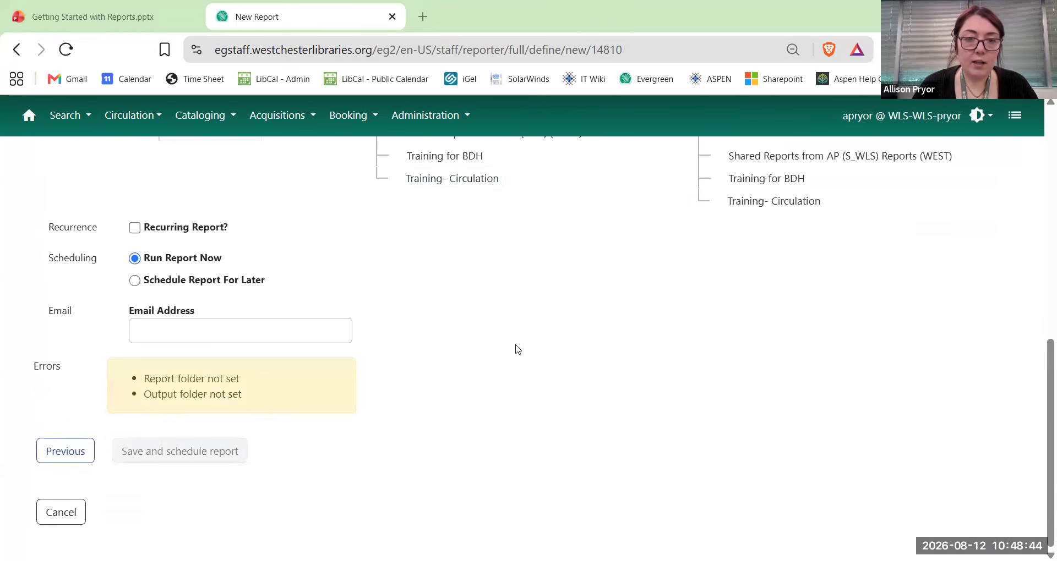
pyautogui.click(473, 185)
pyautogui.click(743, 226)
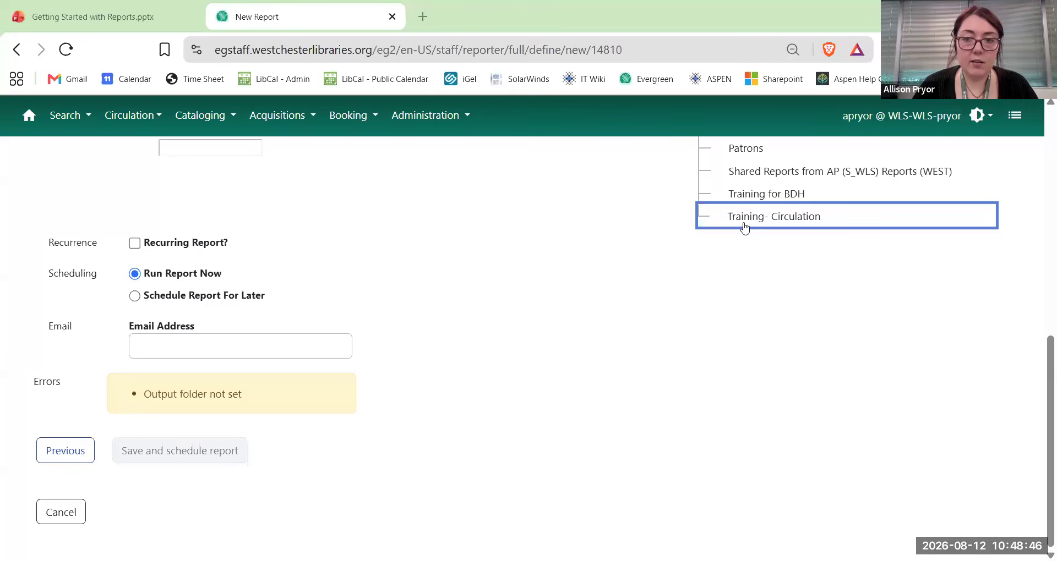
pyautogui.click(161, 457)
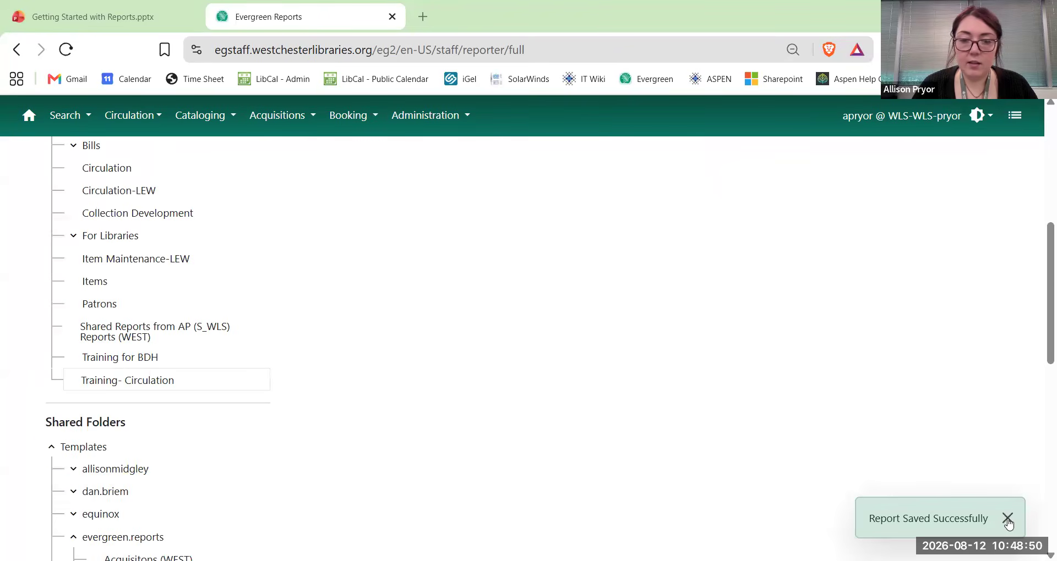
# Open the Training- Circulation output folder and refresh its pending and complete report lists.
pyautogui.scroll(3, 30, 308)
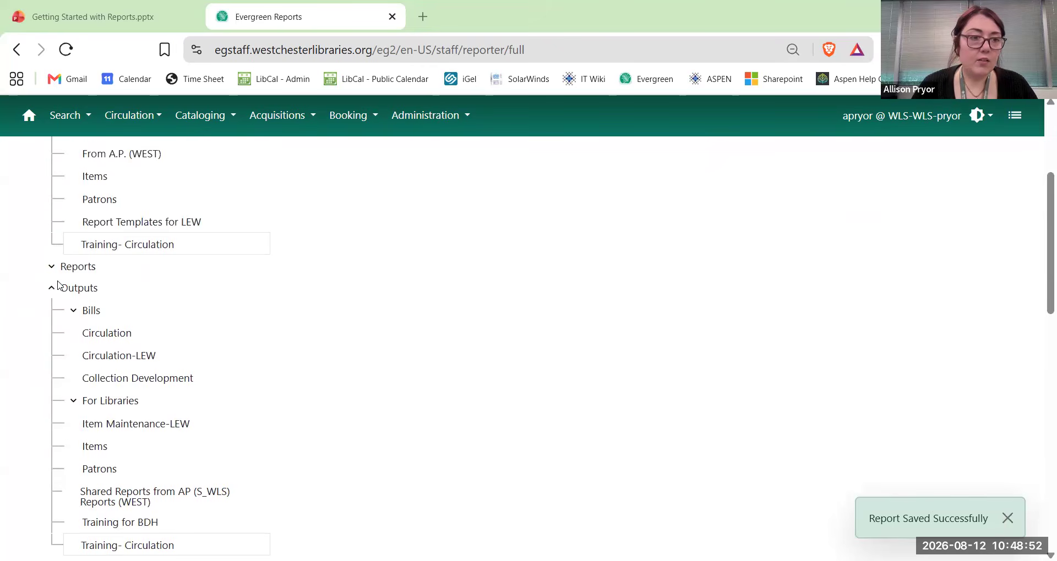
pyautogui.scroll(-3, 121, 380)
pyautogui.click(142, 392)
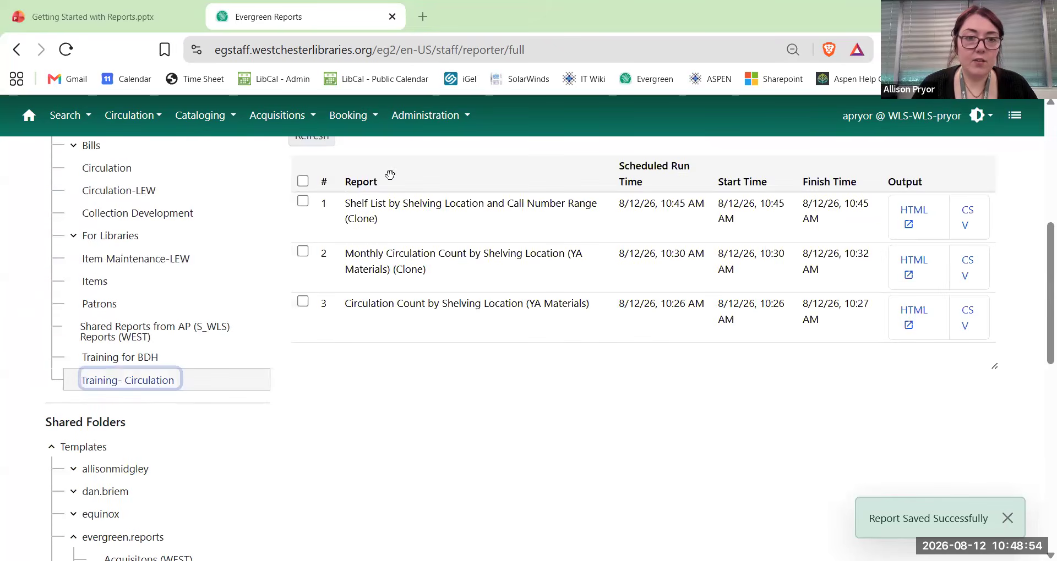
pyautogui.scroll(3, 307, 161)
pyautogui.click(308, 161)
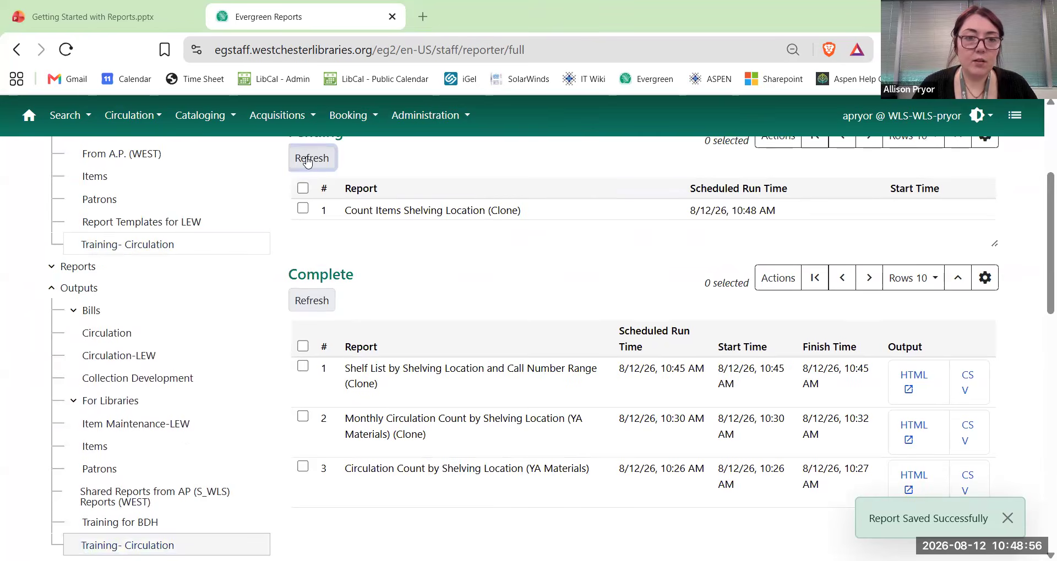
pyautogui.click(310, 301)
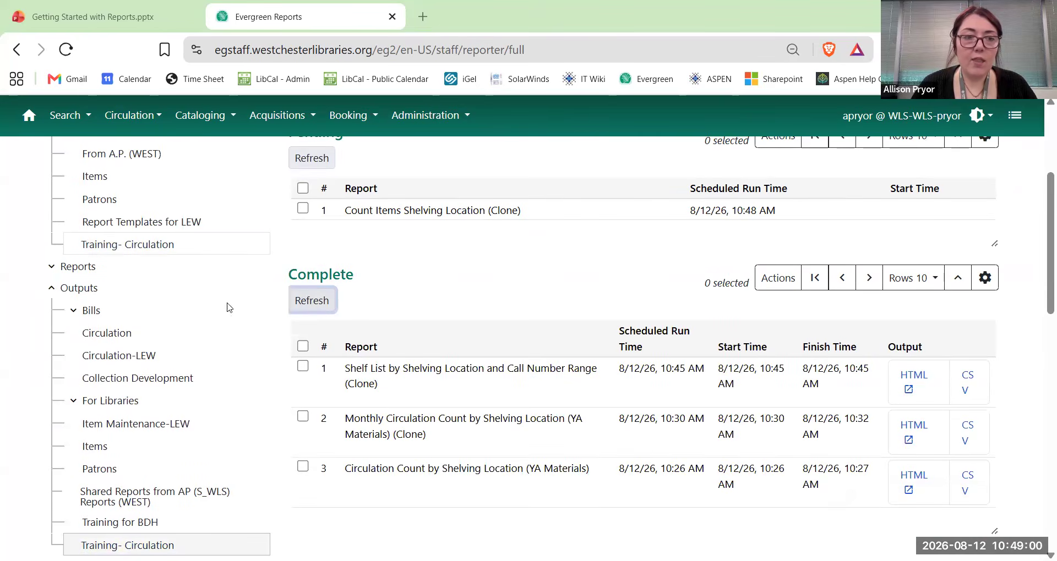
# Start cloning the Shelf List by Shelving Location template from the shared Shelf Lists (WEST) folder.
pyautogui.click(52, 289)
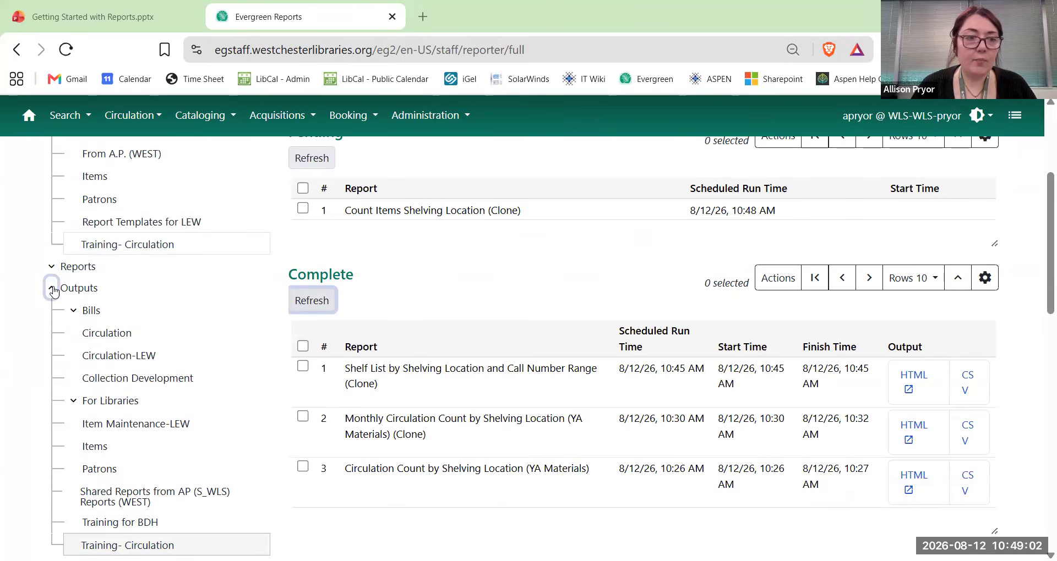
pyautogui.scroll(-5, 34, 282)
pyautogui.click(151, 339)
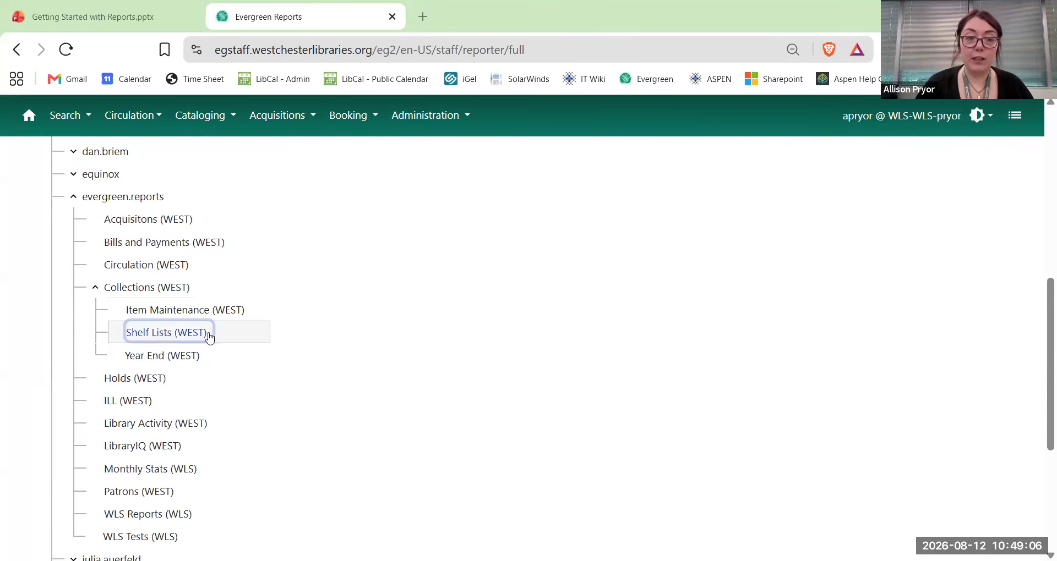
pyautogui.scroll(5, 410, 363)
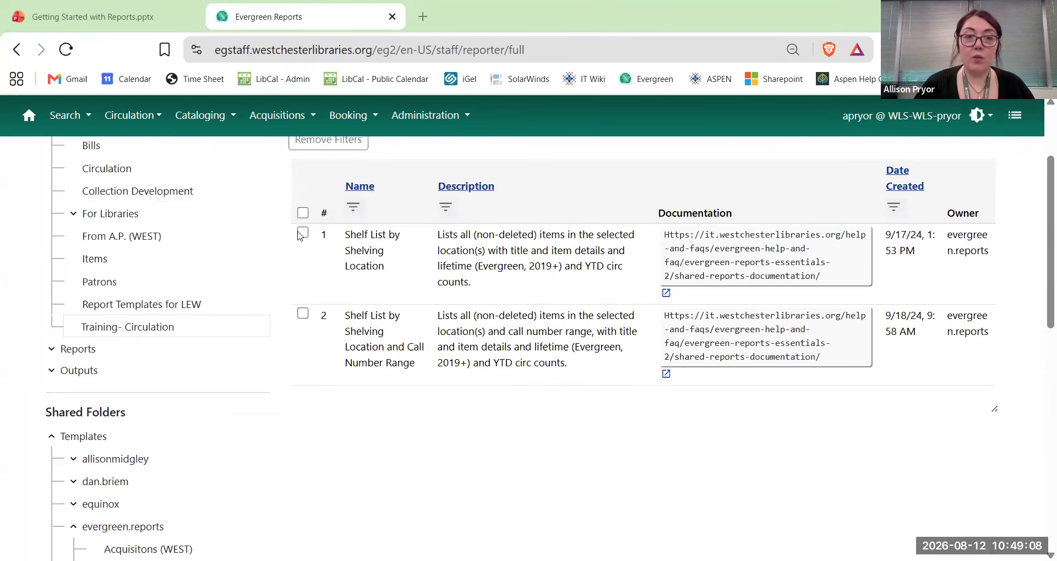
pyautogui.click(303, 234)
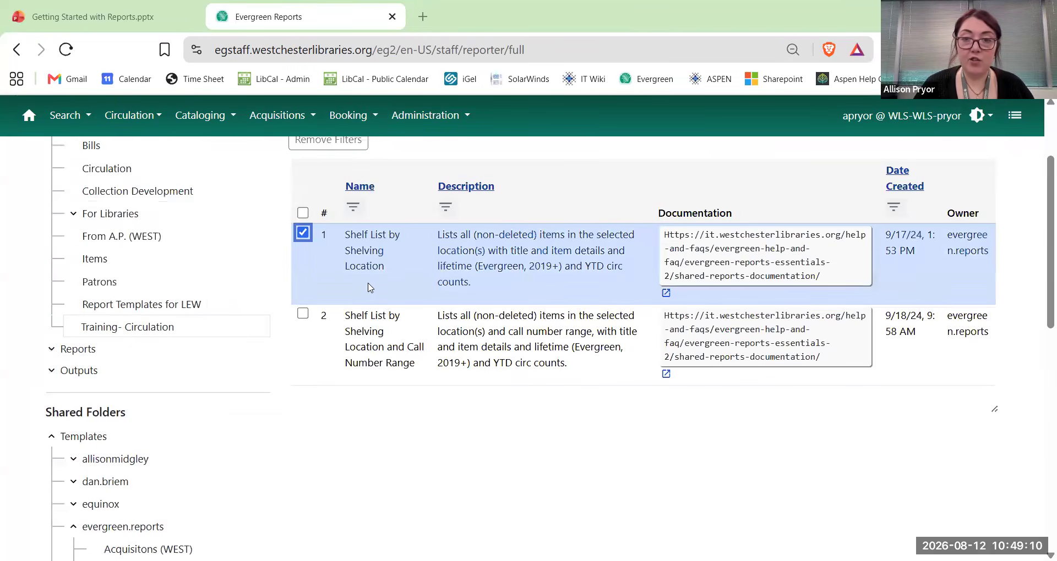
pyautogui.scroll(2, 649, 275)
pyautogui.click(778, 199)
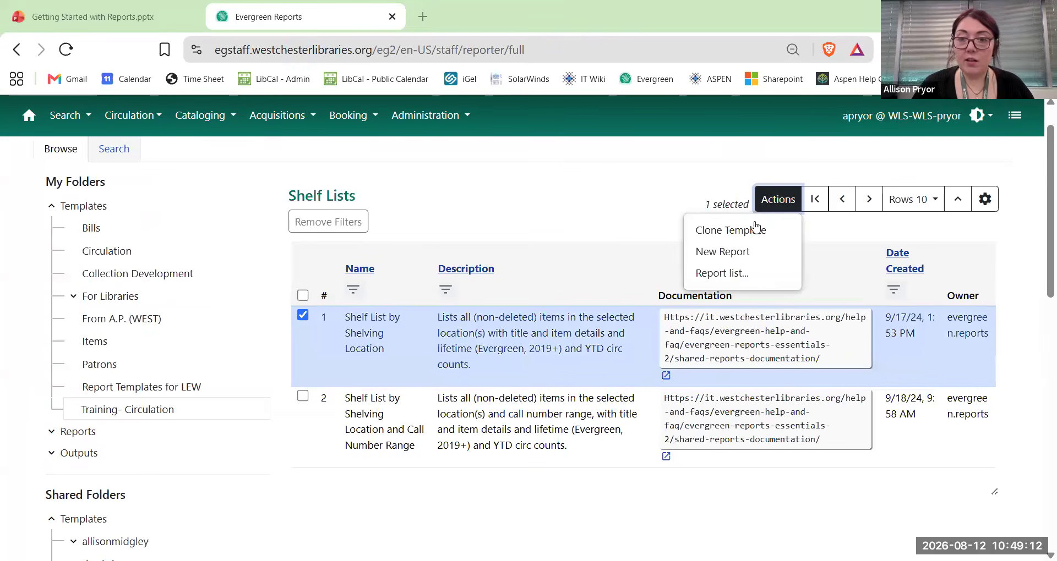
pyautogui.click(727, 231)
# Name the cloned template Weeding, place it in the Training- Circulation folder, and save it.
pyautogui.scroll(1, 113, 259)
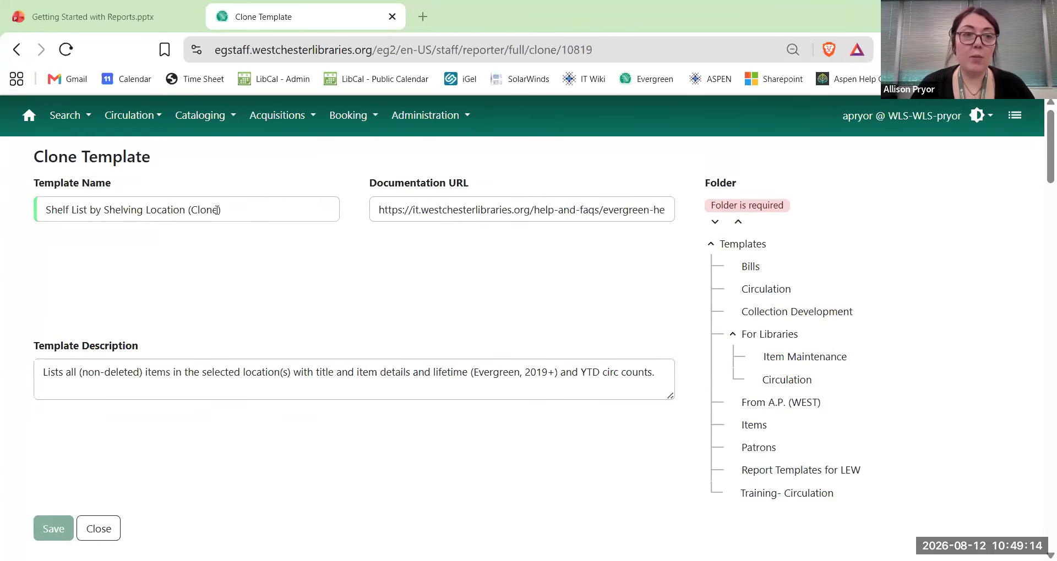
pyautogui.moveTo(223, 210); pyautogui.dragTo(43, 211)
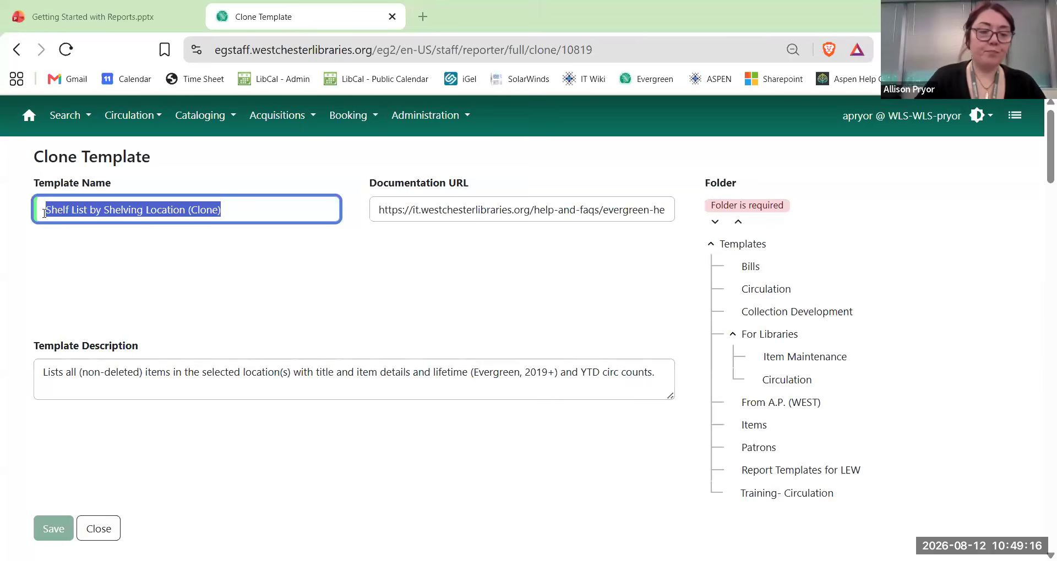
pyautogui.write('Weeding')
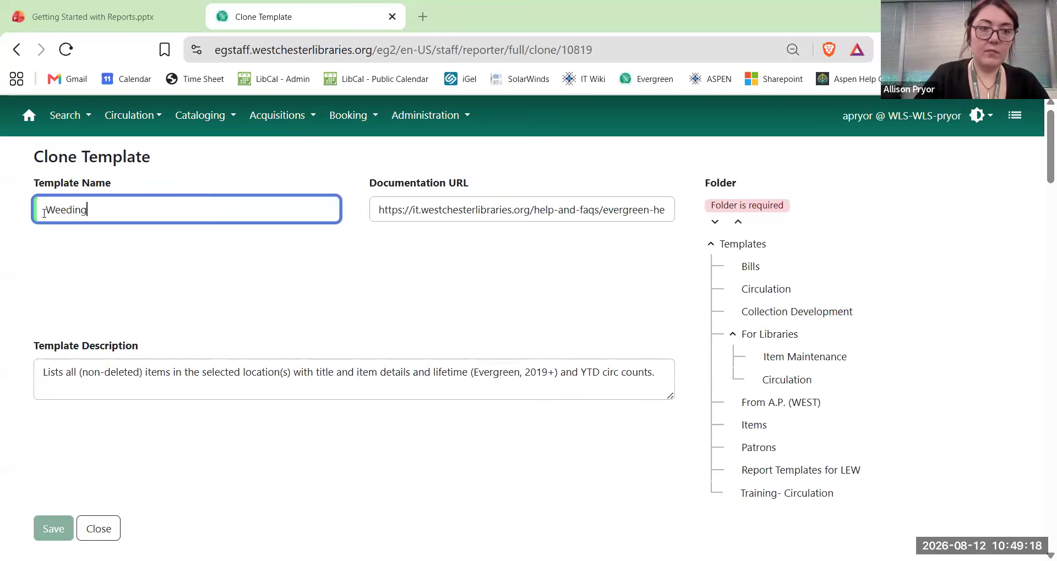
pyautogui.click(790, 494)
pyautogui.scroll(-1, 219, 273)
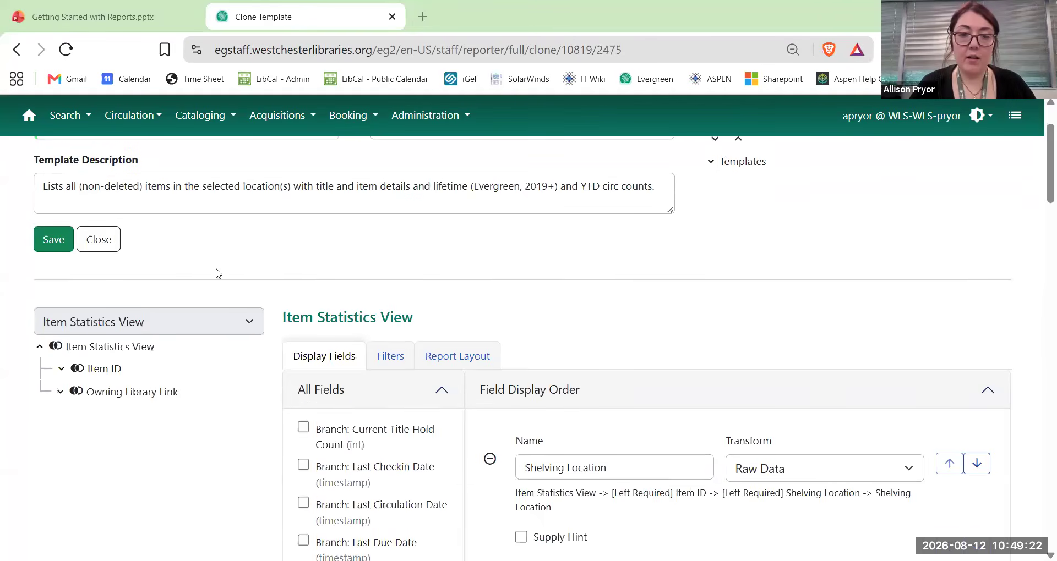
pyautogui.click(47, 243)
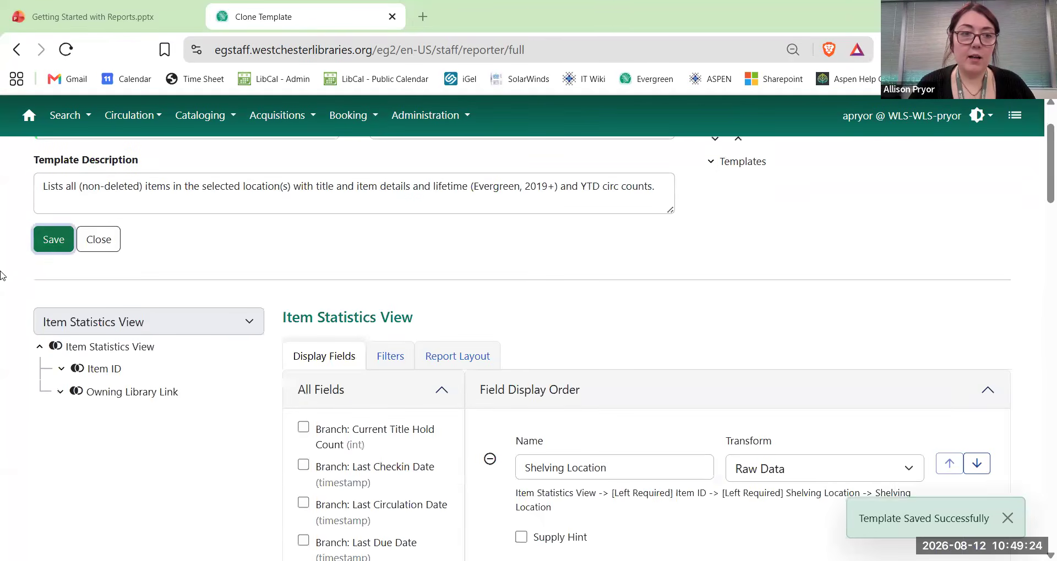
# Start a new report from the Weeding template in the Training- Circulation template folder.
pyautogui.click(234, 371)
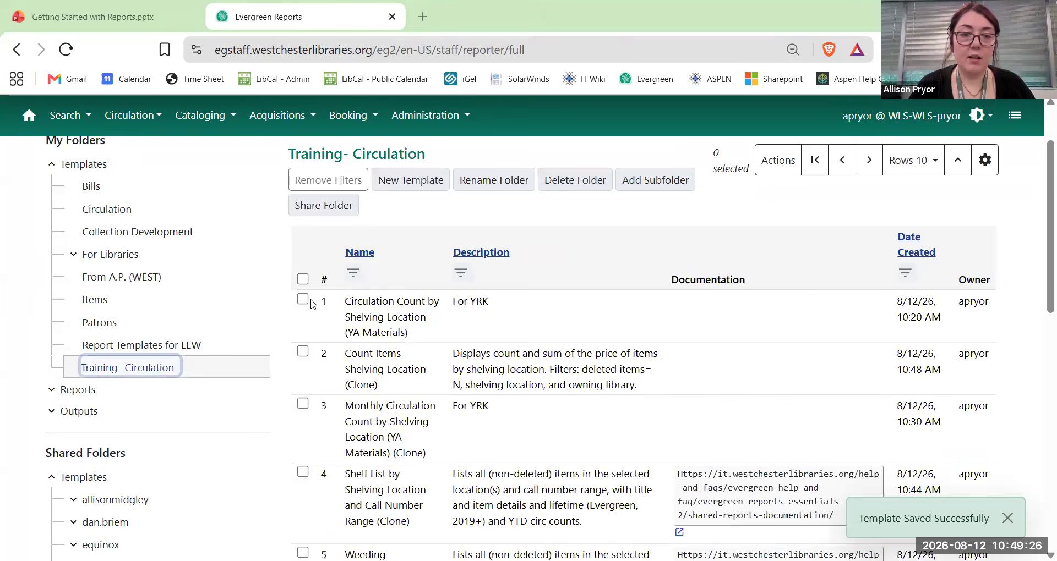
pyautogui.scroll(-5, 539, 388)
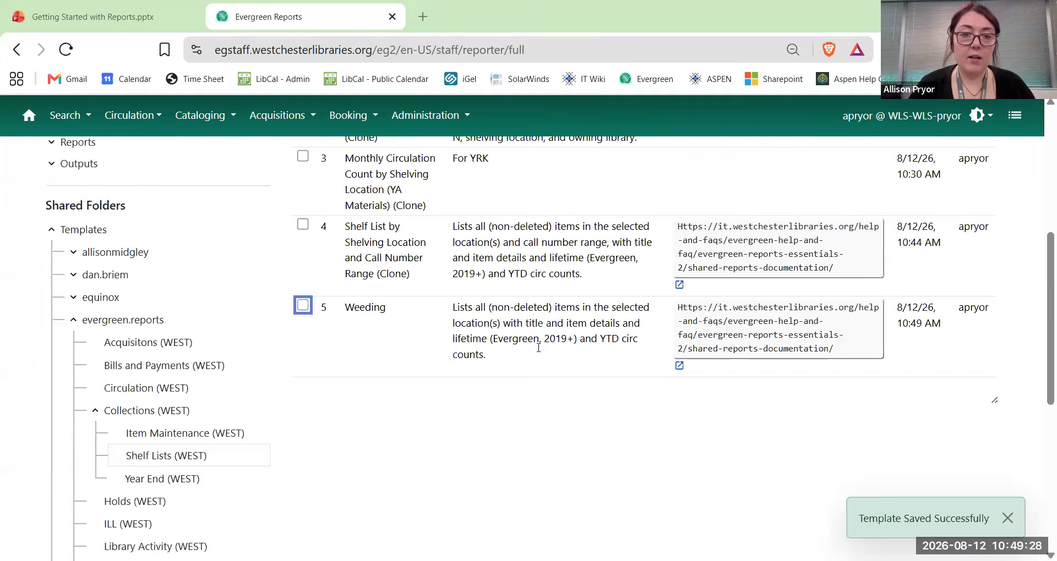
pyautogui.click(302, 302)
pyautogui.scroll(4, 608, 372)
pyautogui.scroll(2, 607, 372)
pyautogui.click(778, 243)
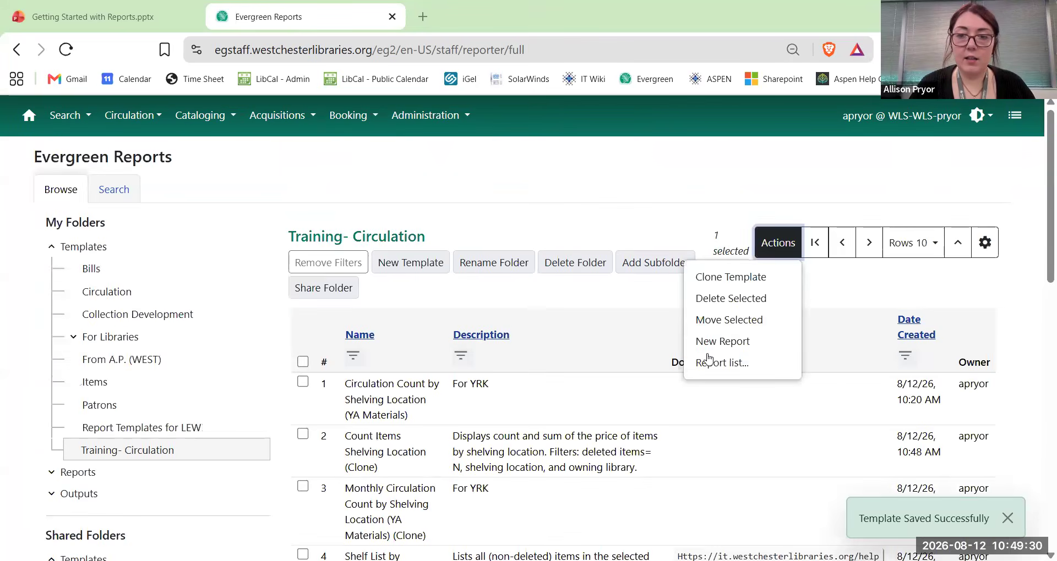
pyautogui.click(743, 352)
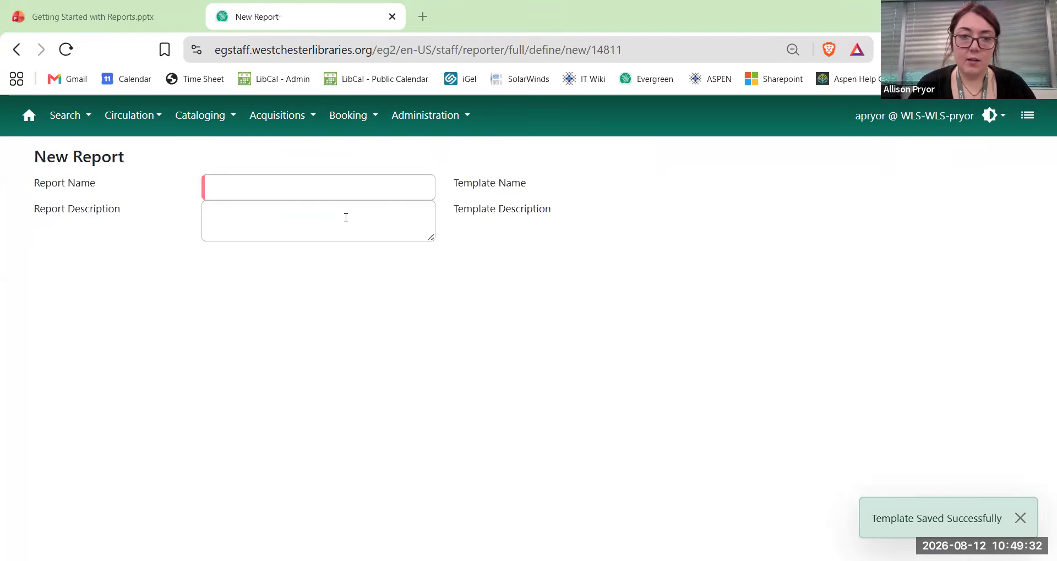
# Filter the new report's Location ID to the Large Print (WEST) shelving location.
pyautogui.scroll(-1, 707, 390)
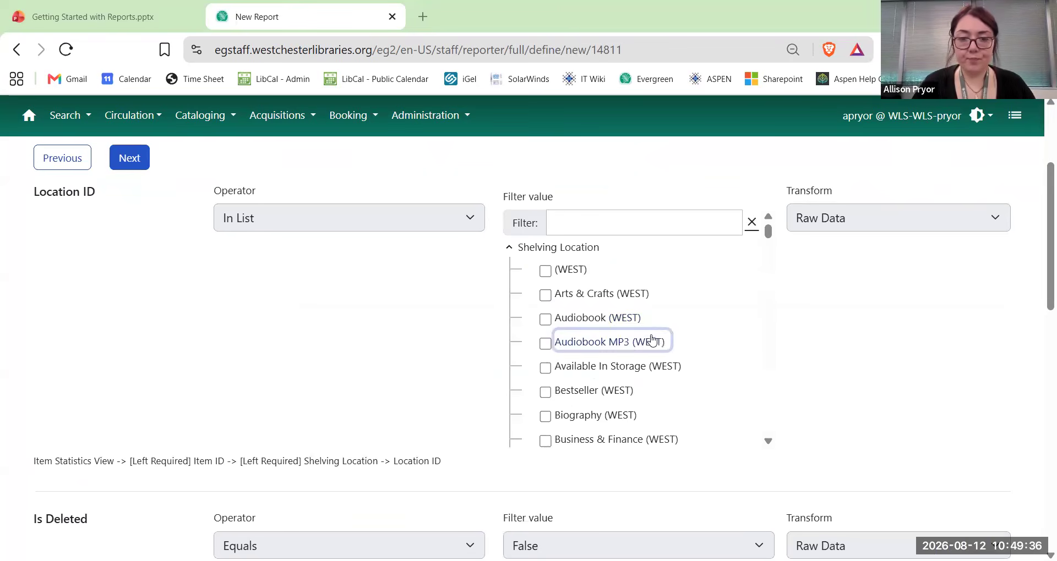
pyautogui.scroll(-2, 592, 295)
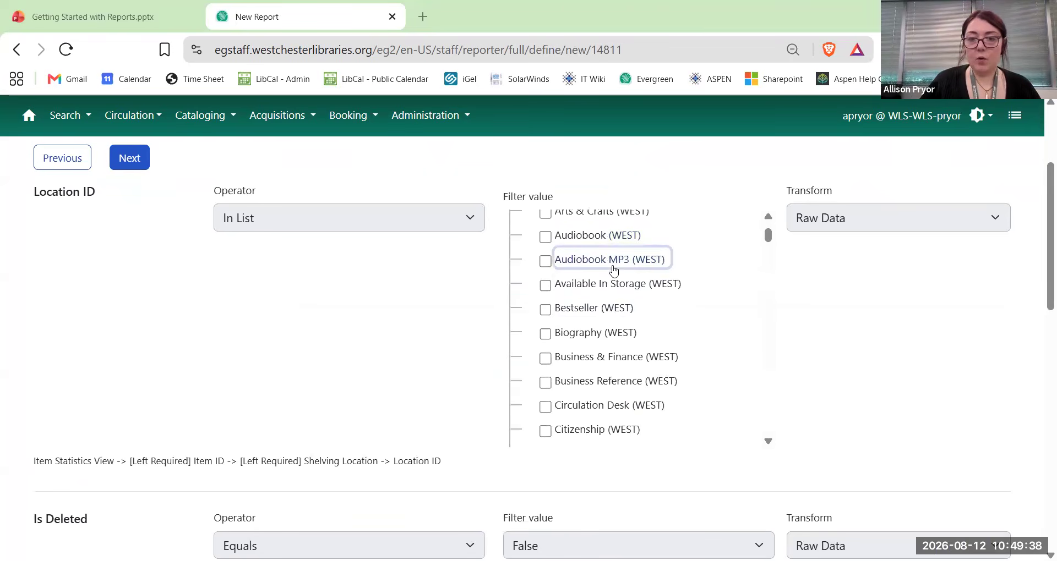
pyautogui.scroll(-7, 613, 267)
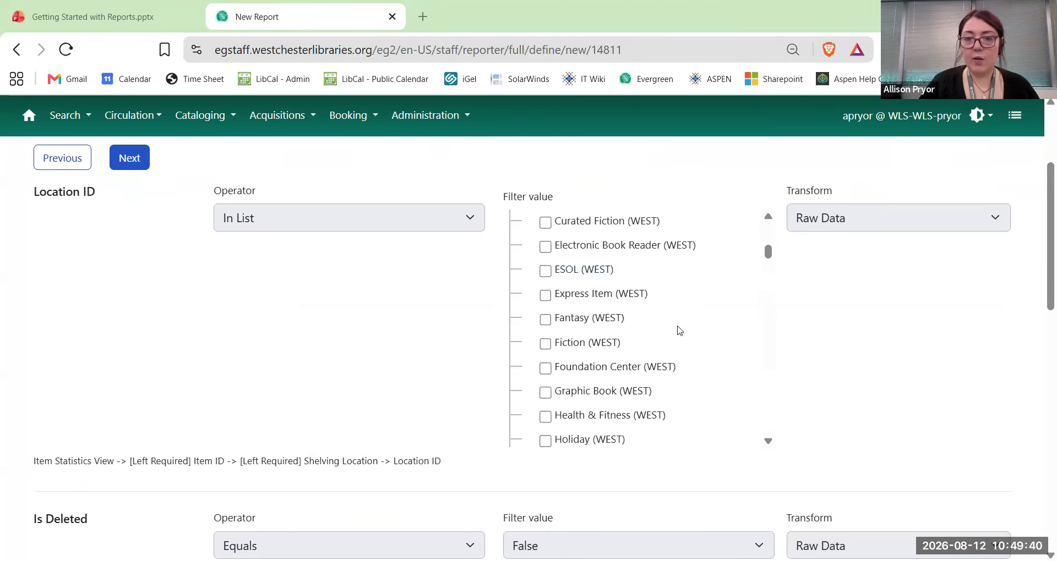
pyautogui.scroll(-2, 679, 328)
pyautogui.scroll(-9, 679, 328)
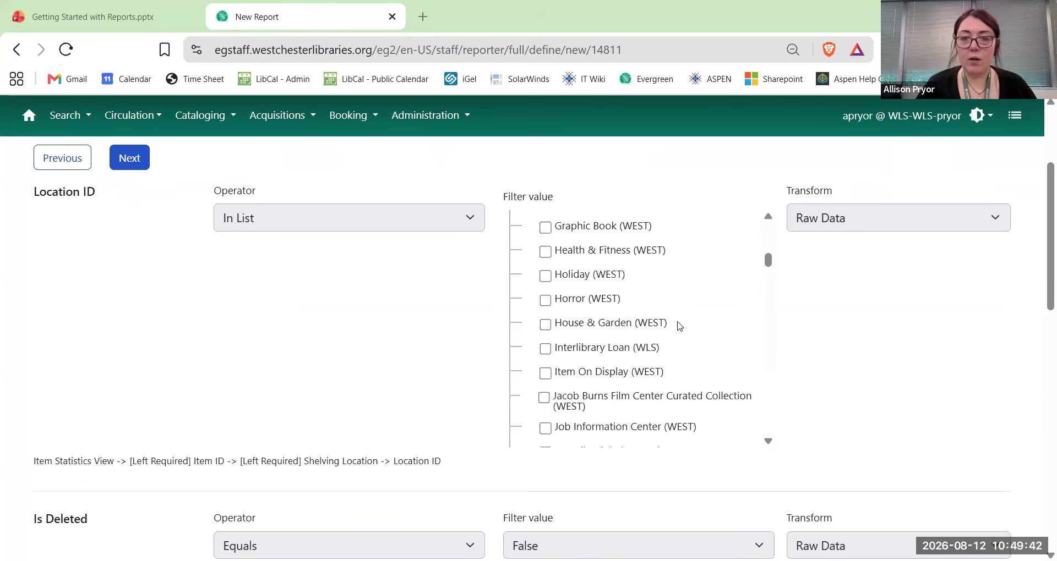
pyautogui.scroll(-20, 679, 325)
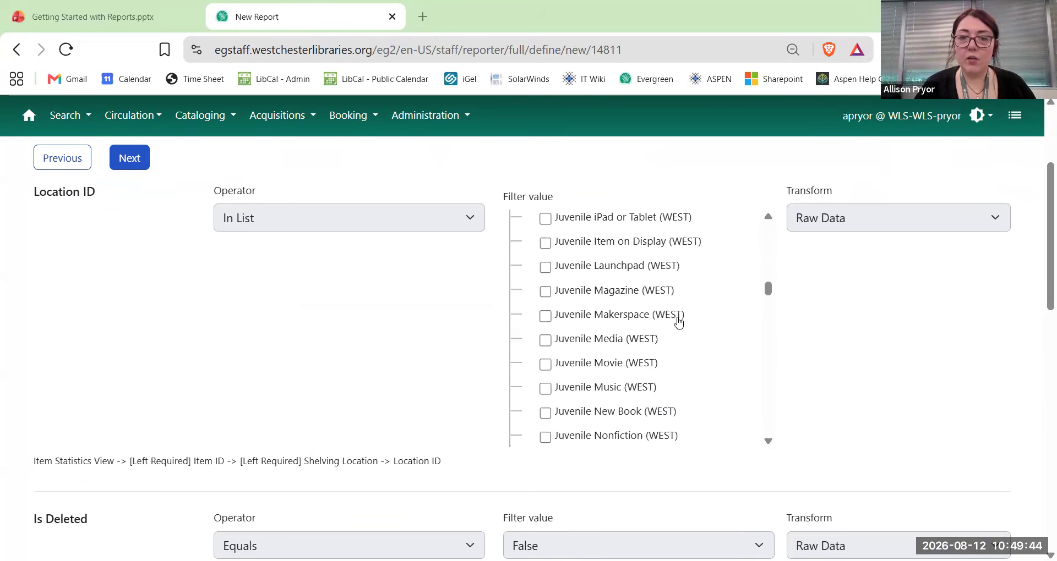
pyautogui.scroll(20, 682, 325)
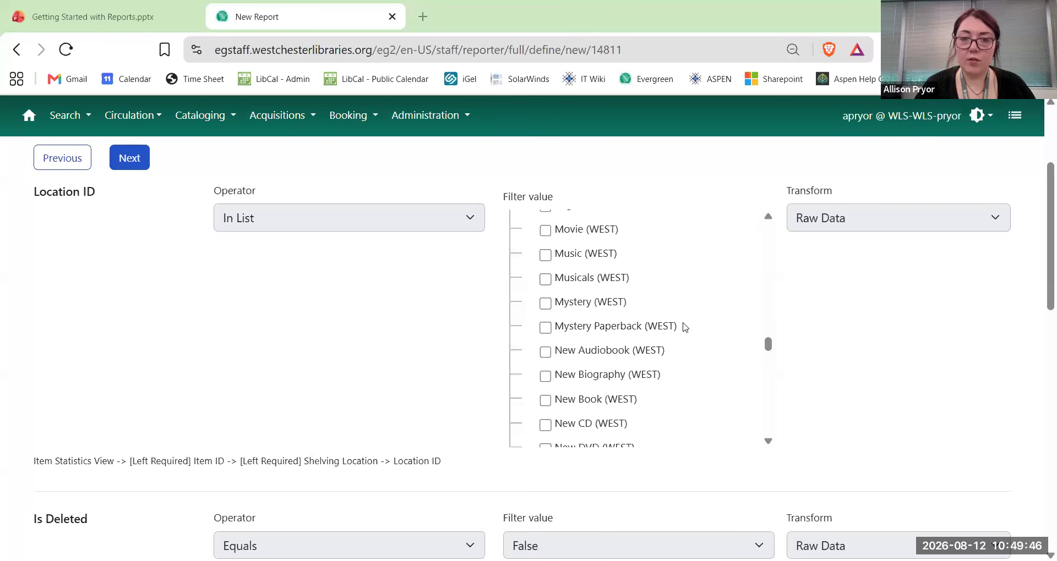
pyautogui.scroll(3, 611, 324)
pyautogui.scroll(-10, 609, 324)
pyautogui.scroll(3, 560, 282)
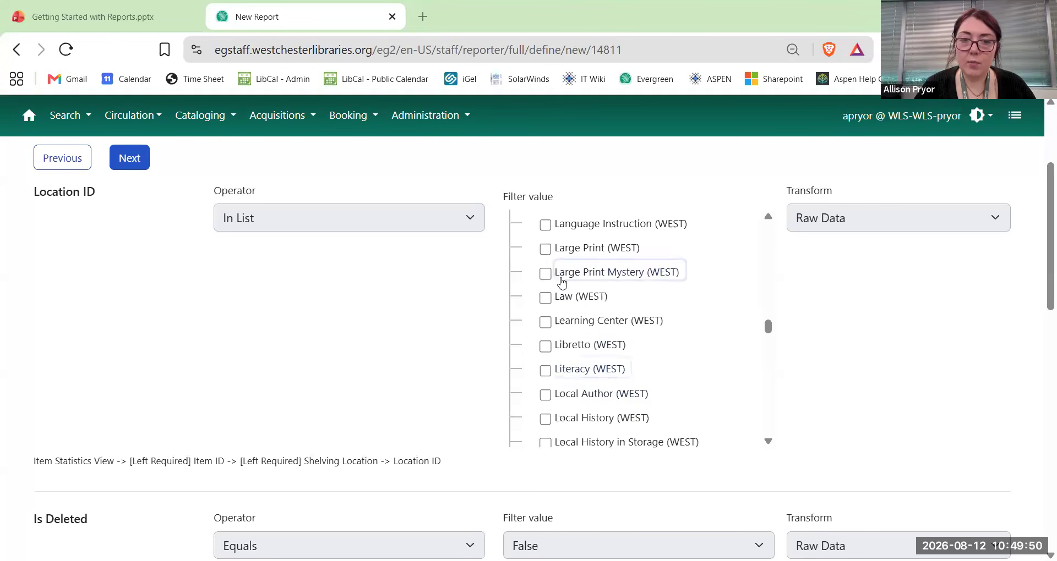
pyautogui.click(545, 249)
pyautogui.click(545, 273)
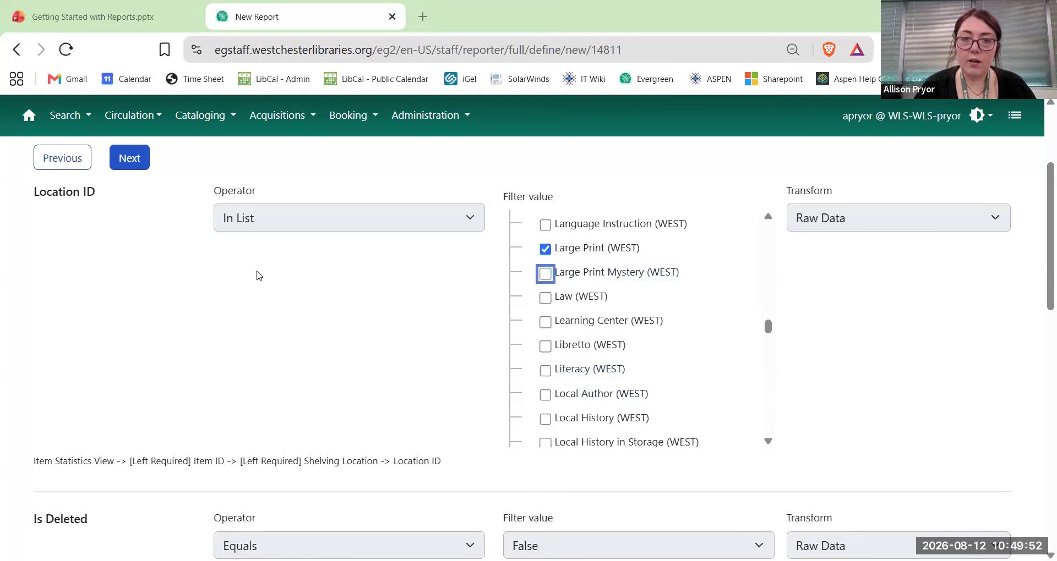
# Set the Organizational Unit ID filter to Warner Library and continue to the report's output options.
pyautogui.scroll(-2, 356, 319)
pyautogui.scroll(-4, 358, 318)
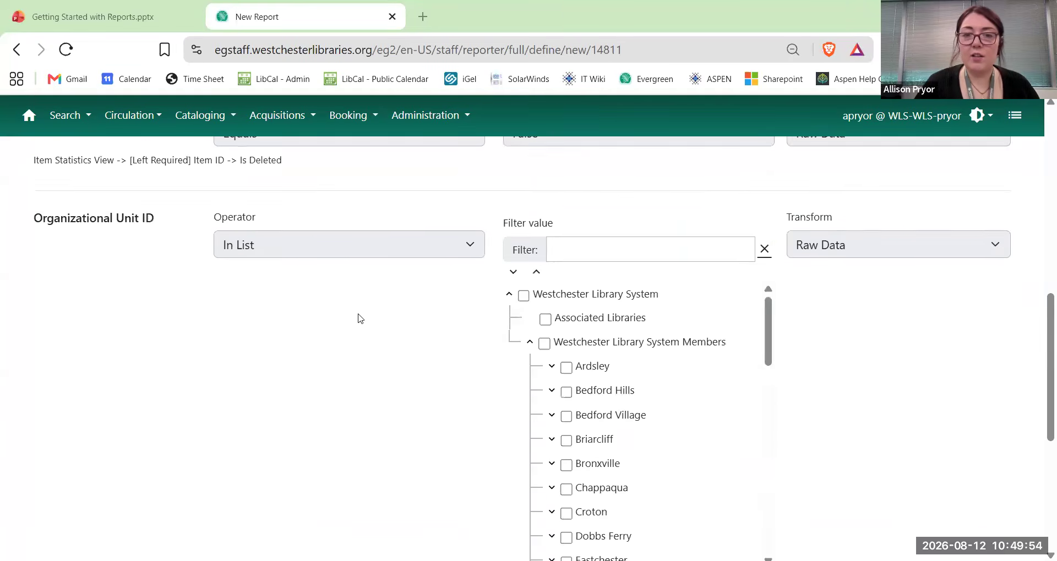
pyautogui.scroll(-4, 358, 319)
pyautogui.scroll(-10, 606, 198)
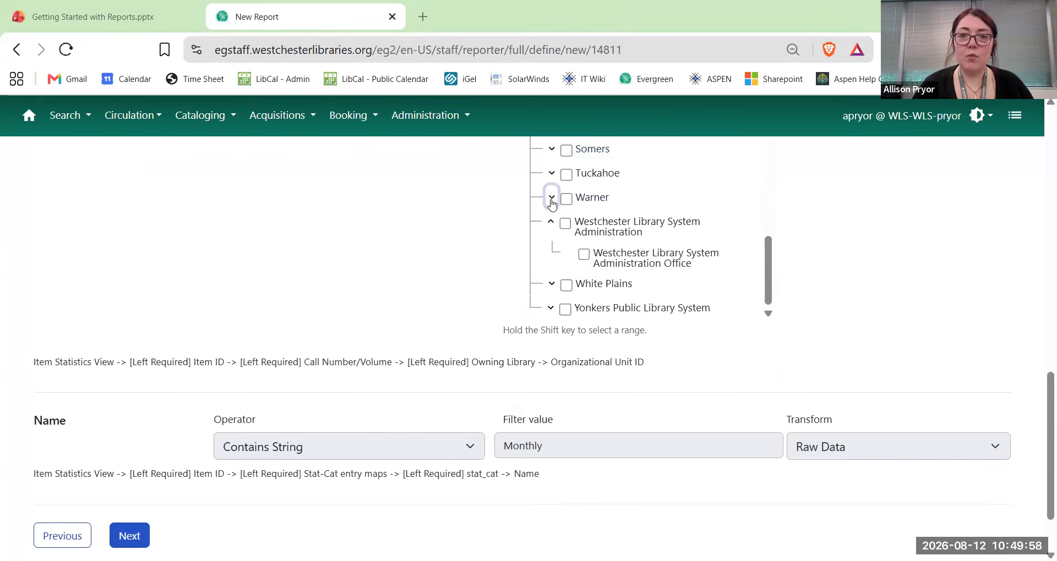
pyautogui.click(551, 198)
pyautogui.press('space')
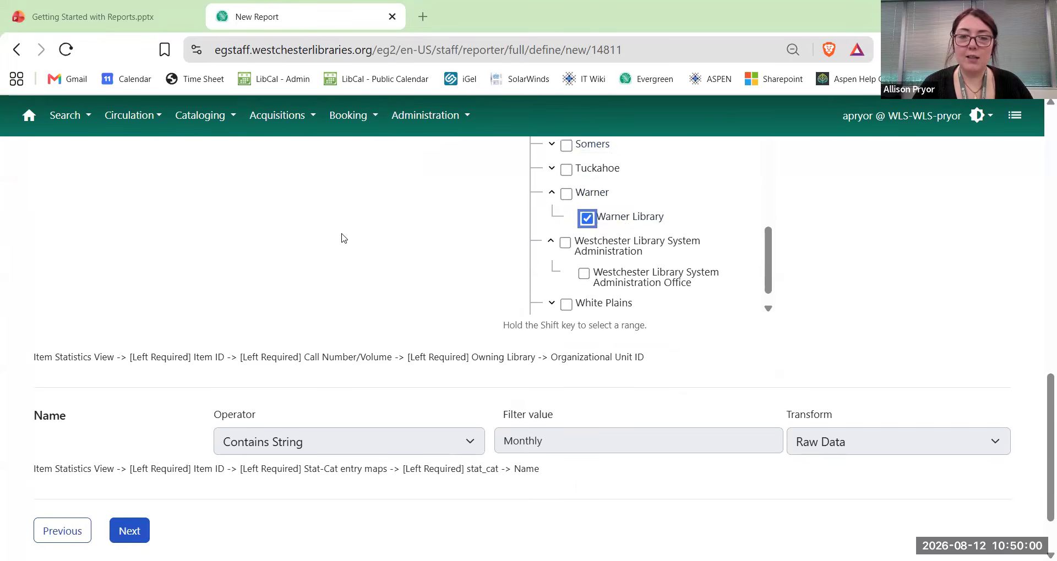
pyautogui.scroll(-2, 231, 353)
pyautogui.click(147, 453)
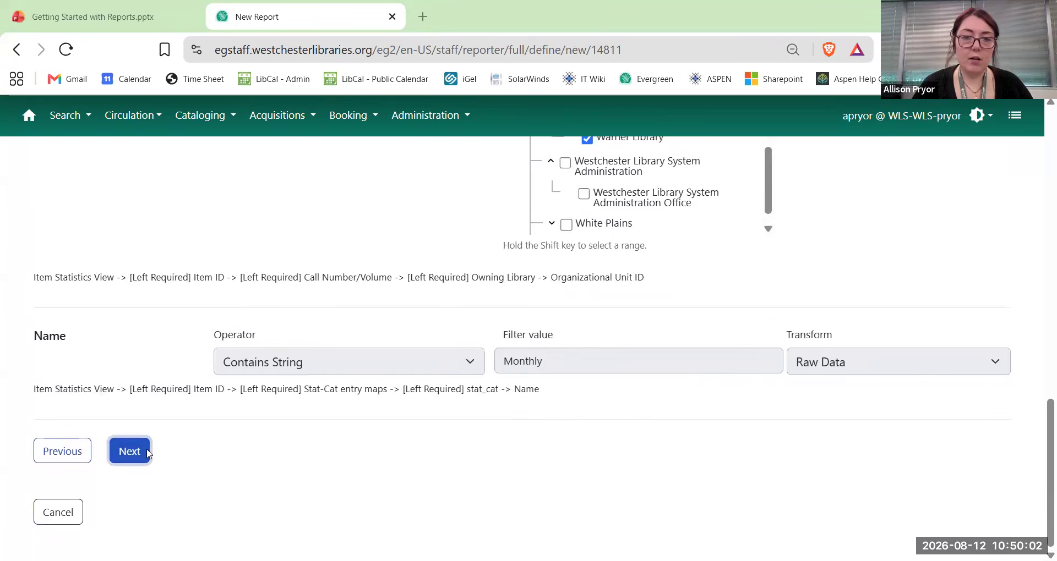
# Choose Training- Circulation as both the report and output folder, and save the report to run immediately.
pyautogui.scroll(5, 551, 385)
pyautogui.click(434, 426)
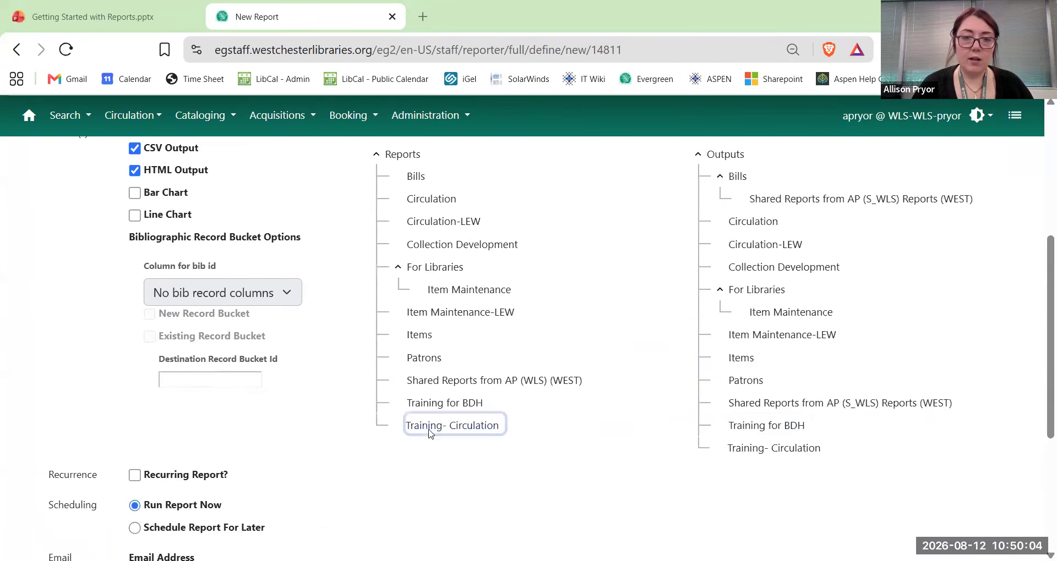
pyautogui.click(787, 447)
pyautogui.scroll(-1, 63, 383)
pyautogui.scroll(-1, 63, 384)
pyautogui.click(142, 452)
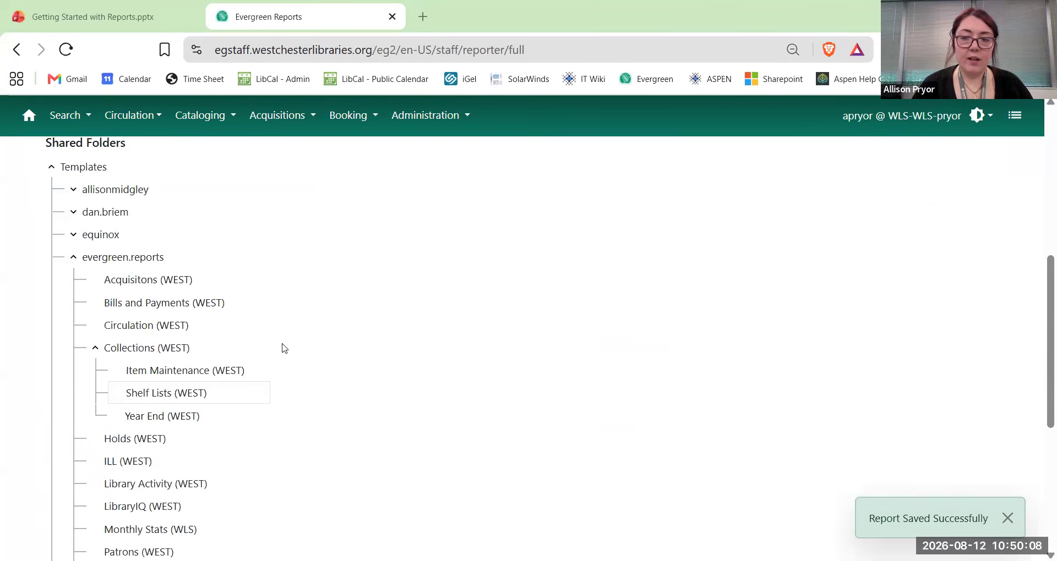
# Collapse the shared and personal Templates trees and open the Training- Circulation output folder.
pyautogui.click(53, 169)
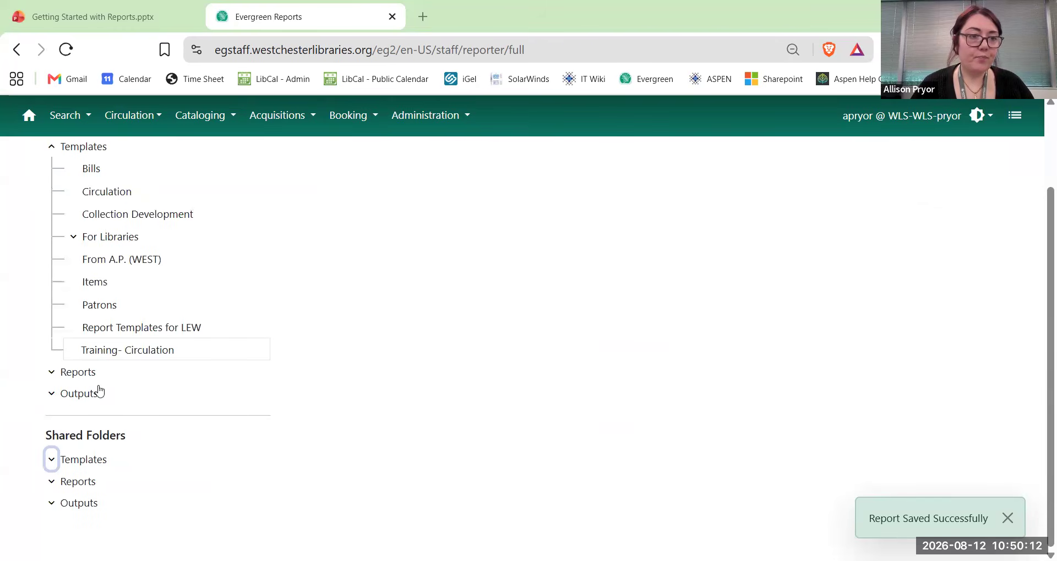
pyautogui.click(52, 147)
pyautogui.click(53, 287)
pyautogui.scroll(-3, 166, 354)
pyautogui.click(125, 402)
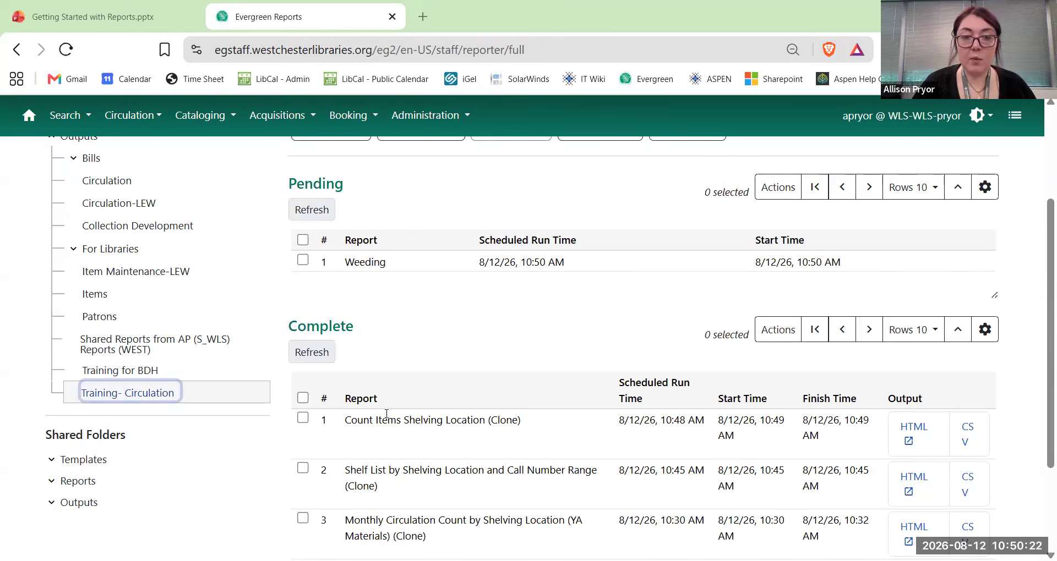
# View the HTML output of Count Items Shelving Location (Clone), close it, and refresh the pending and complete report lists.
pyautogui.click(914, 427)
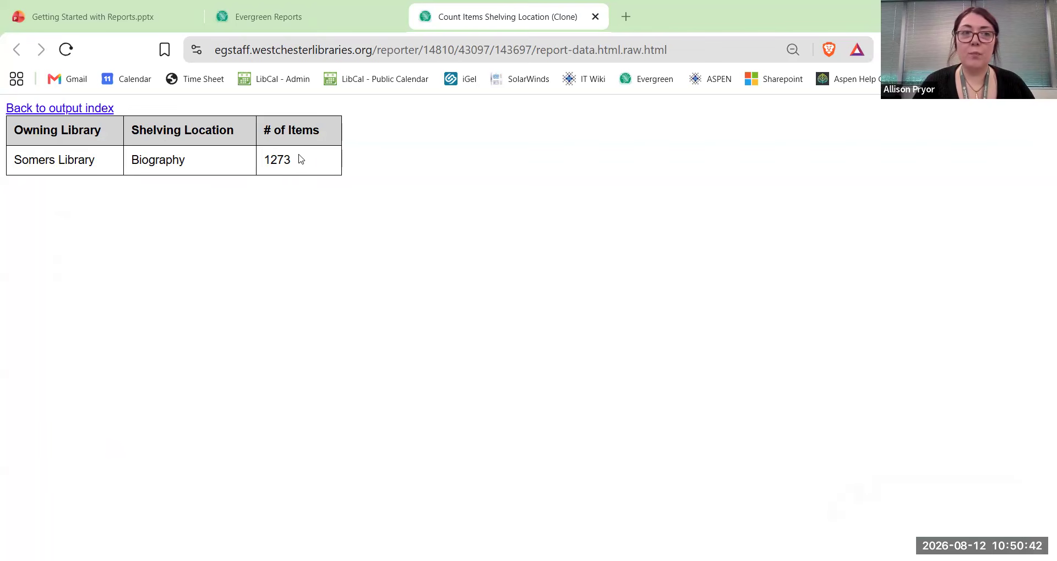
pyautogui.click(596, 16)
pyautogui.click(312, 210)
pyautogui.click(311, 347)
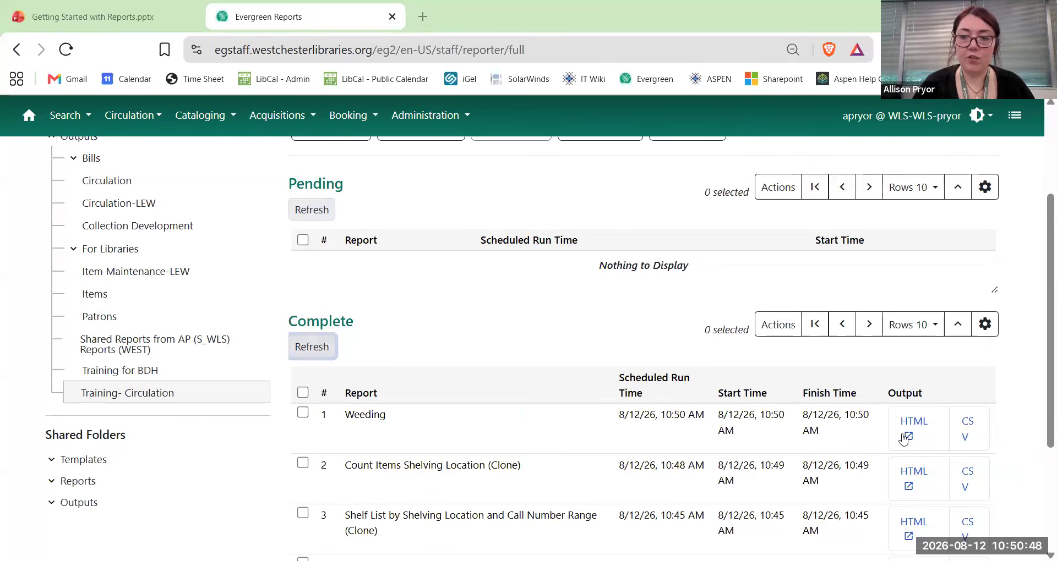
# Open the completed Weeding report's HTML output and look through its item rows.
pyautogui.click(905, 436)
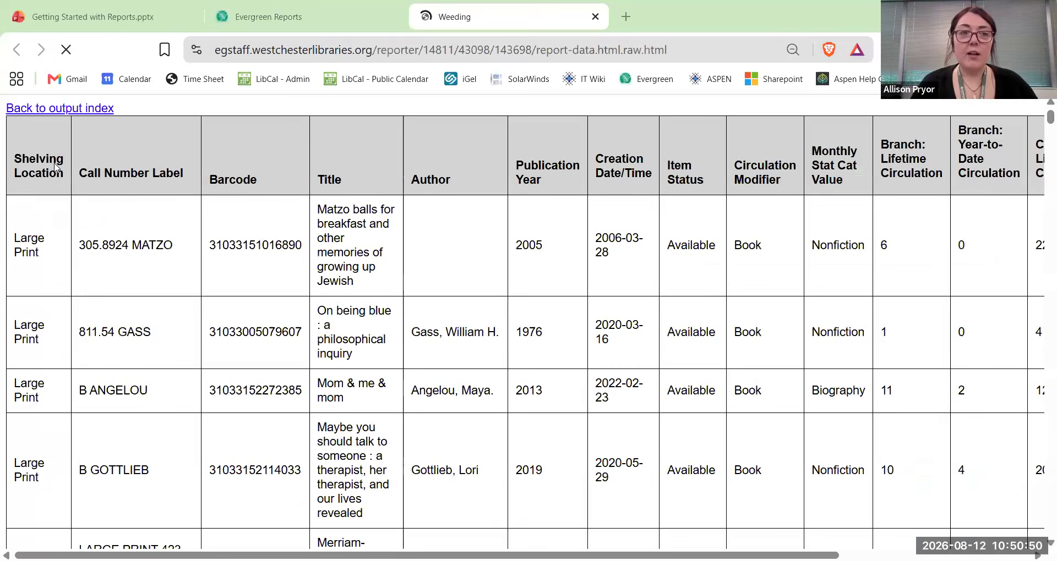
pyautogui.scroll(-2, 696, 361)
pyautogui.scroll(2, 696, 366)
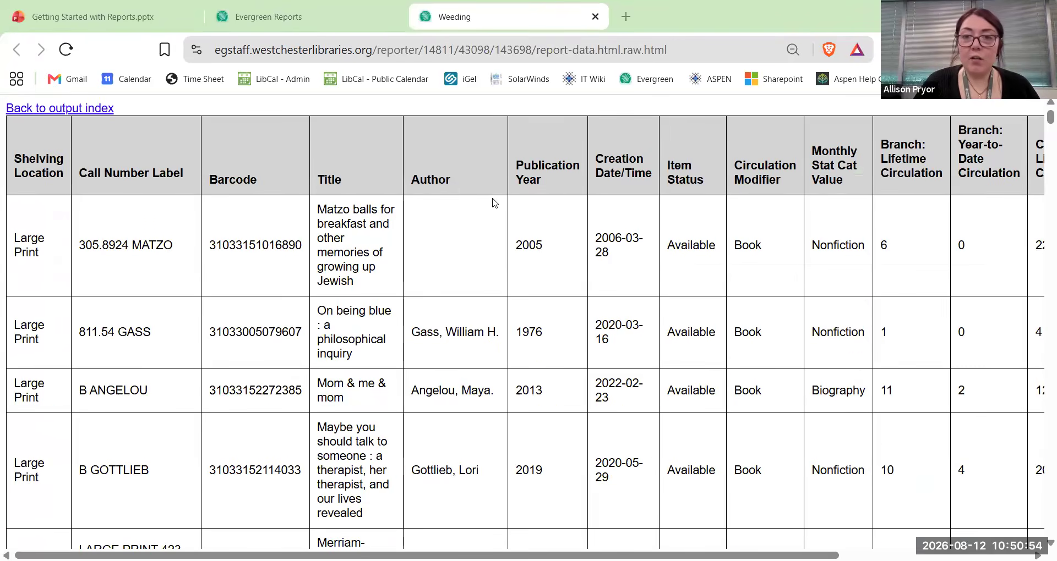
pyautogui.scroll(-5, 834, 349)
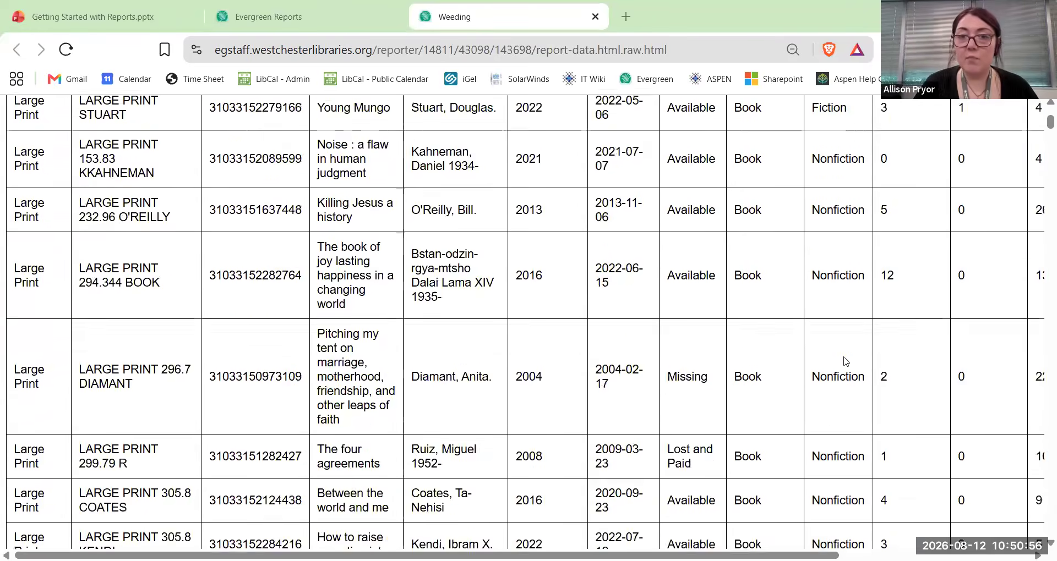
pyautogui.scroll(5, 836, 355)
# Start downloading the Weeding report's CSV output and choose the Documents > Evergreen > Reports folder as its destination.
pyautogui.click(88, 109)
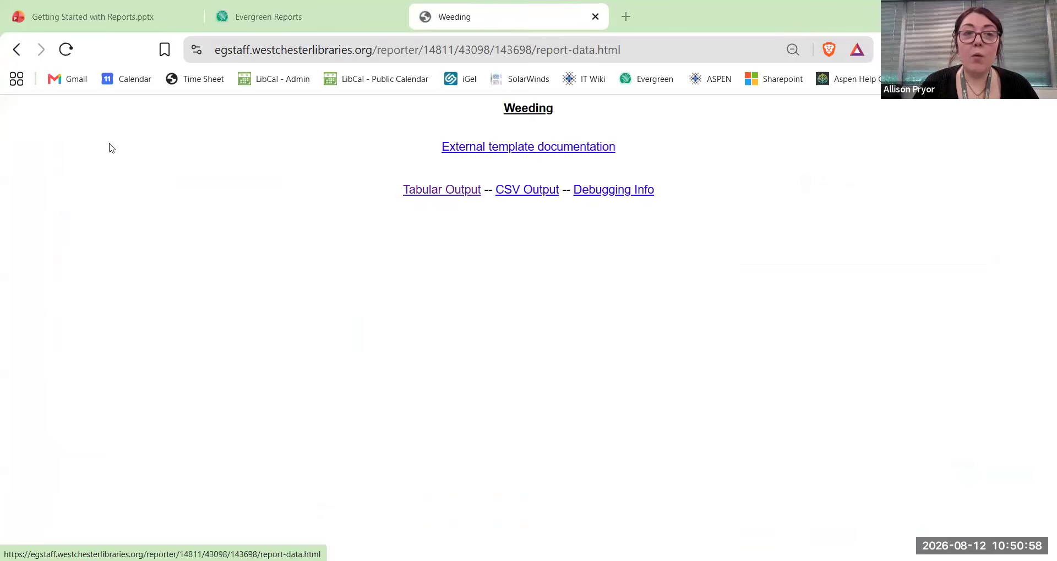
pyautogui.click(509, 200)
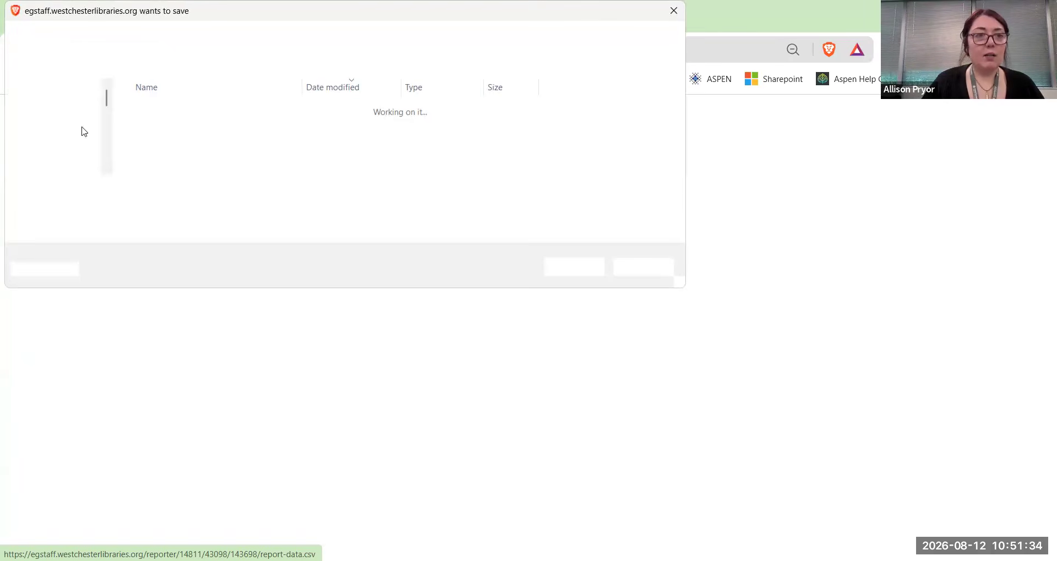
pyautogui.scroll(-2, 44, 138)
pyautogui.click(23, 136)
pyautogui.scroll(-1, 52, 132)
pyautogui.scroll(-1, 52, 131)
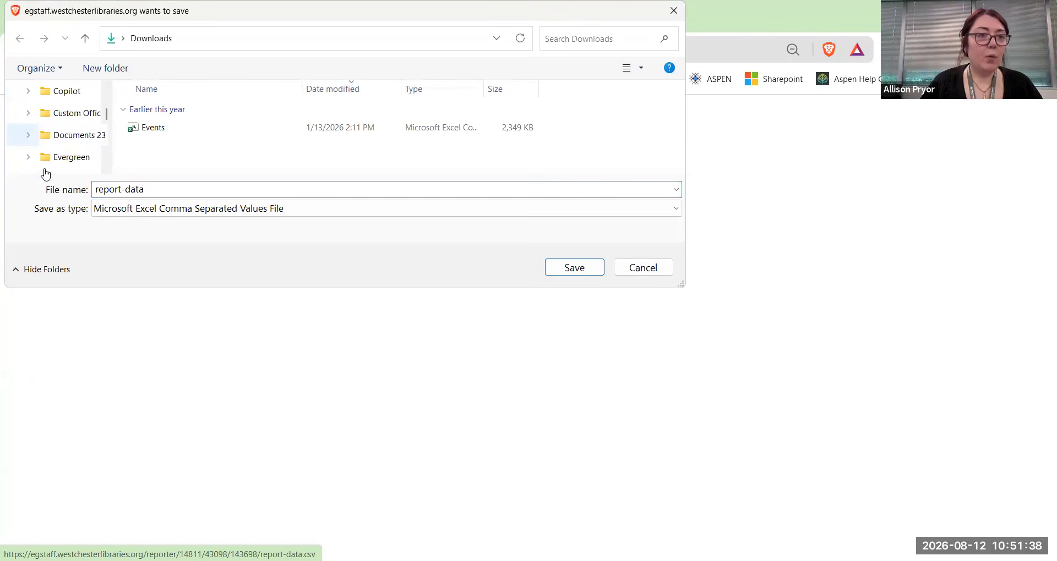
pyautogui.click(28, 158)
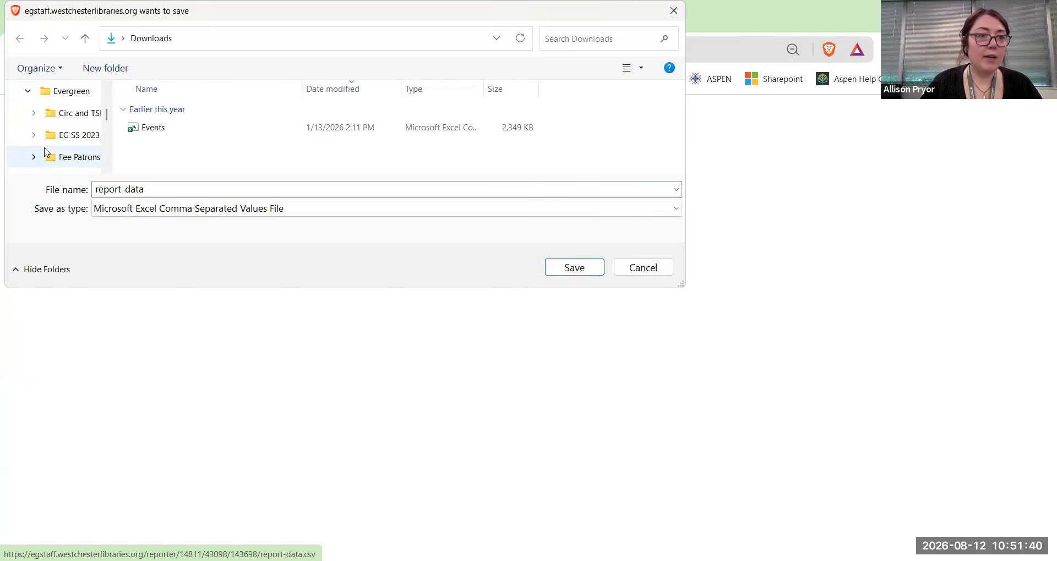
pyautogui.scroll(-1, 60, 140)
pyautogui.scroll(-1, 65, 137)
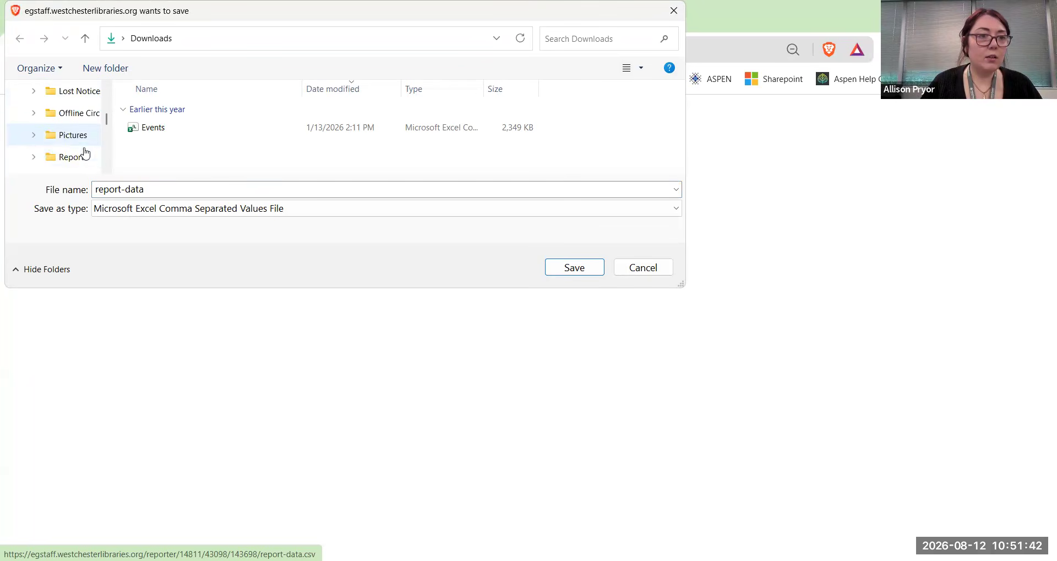
pyautogui.click(80, 157)
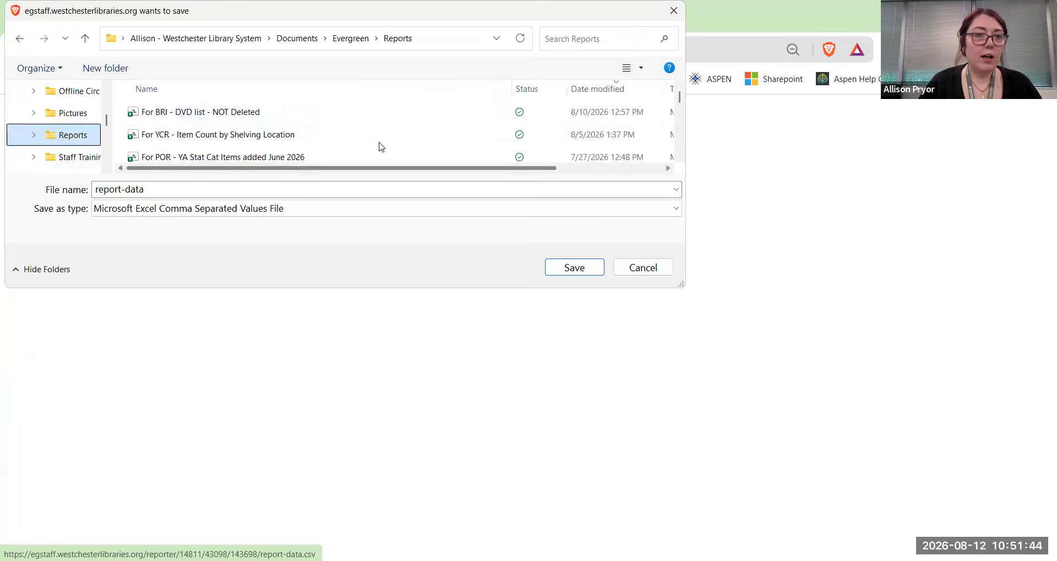
pyautogui.scroll(-1, 407, 135)
pyautogui.scroll(1, 410, 133)
# Name the CSV file For WNR-Weeding Large Print and save it.
pyautogui.click(176, 188)
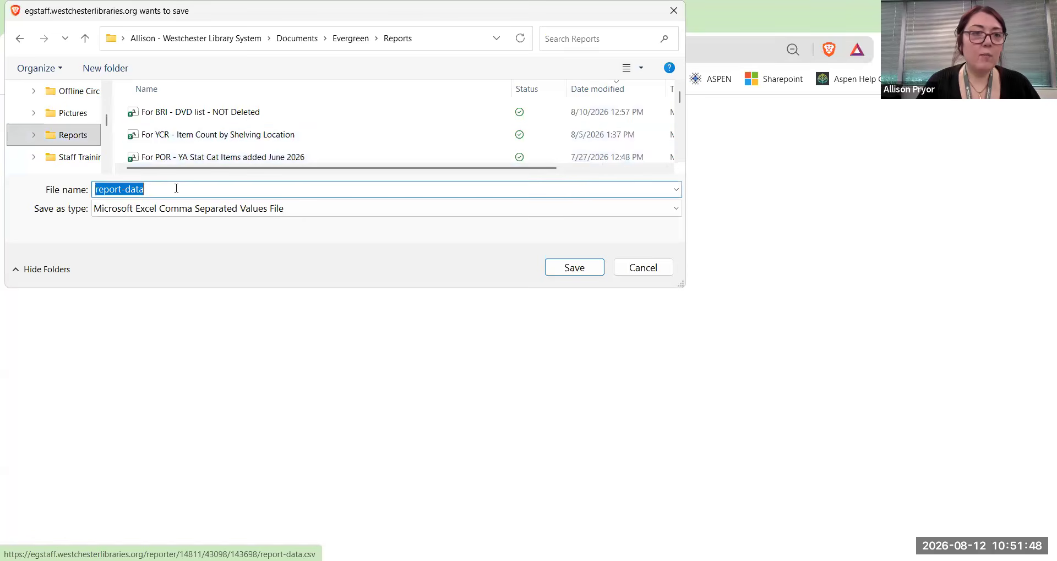
pyautogui.press('BackSpace')
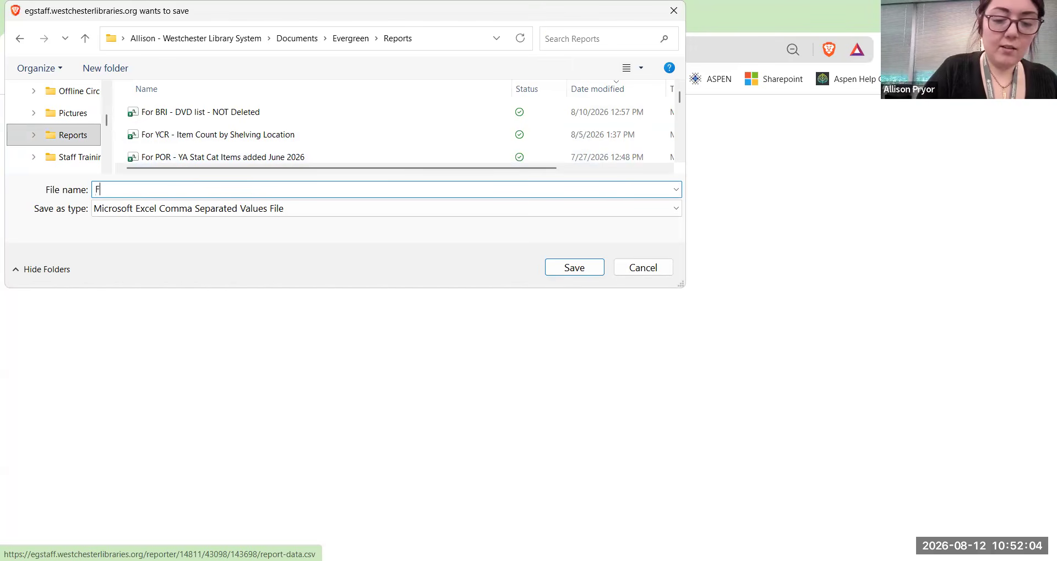
pyautogui.write('or W')
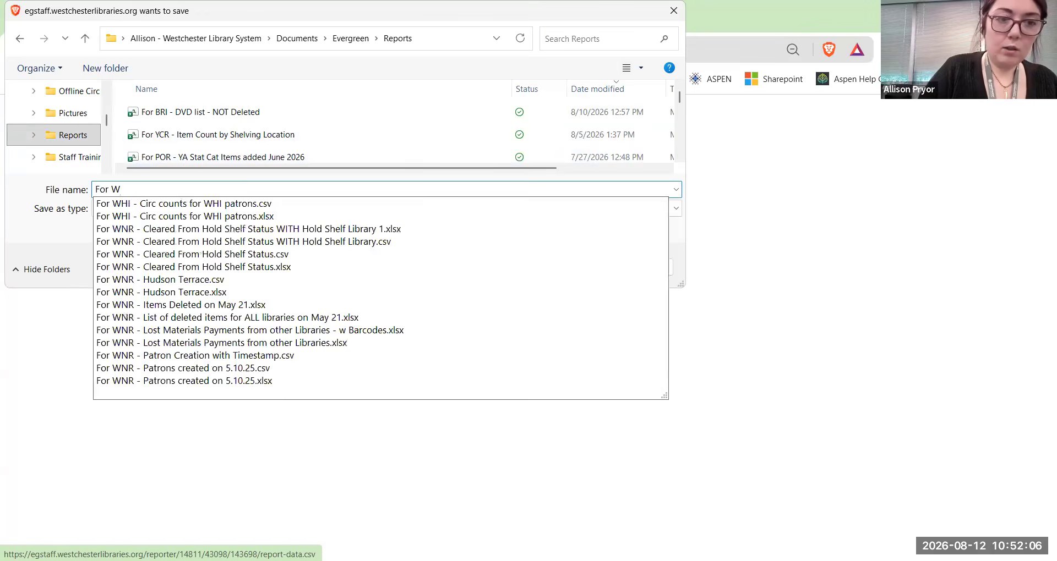
pyautogui.write('NR-Weeding Large Pr')
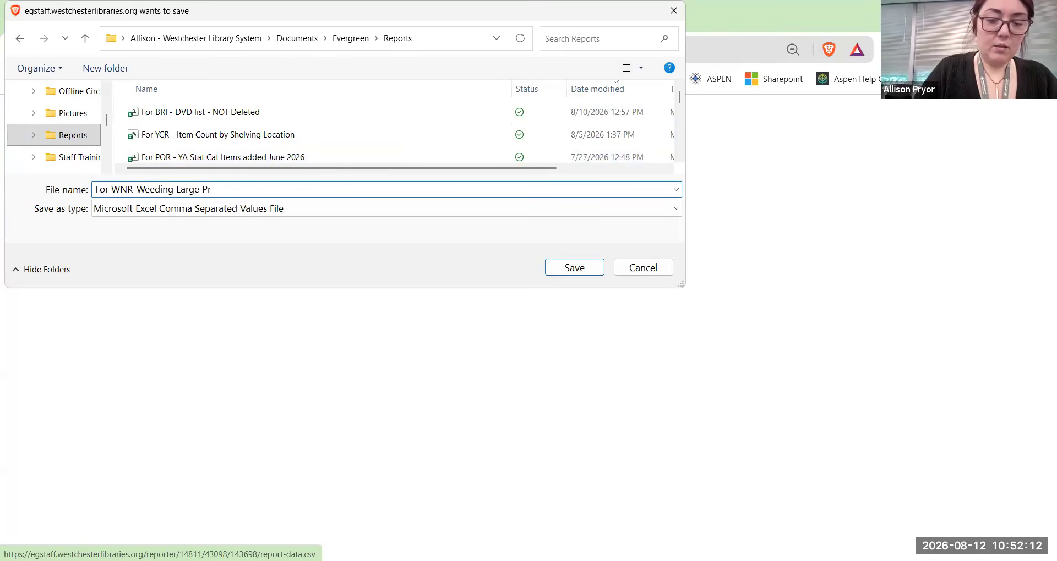
pyautogui.write('int')
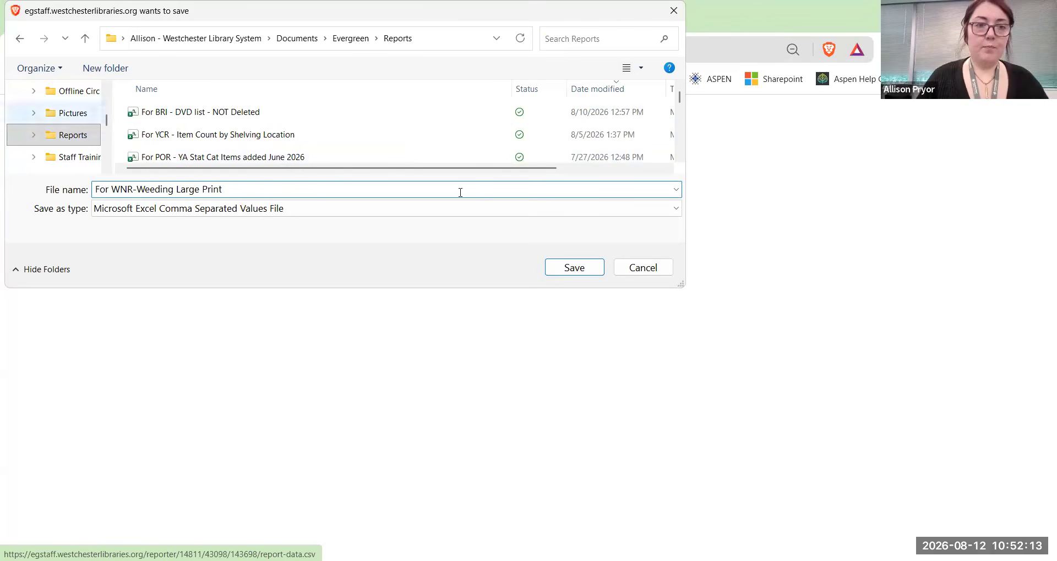
pyautogui.click(592, 267)
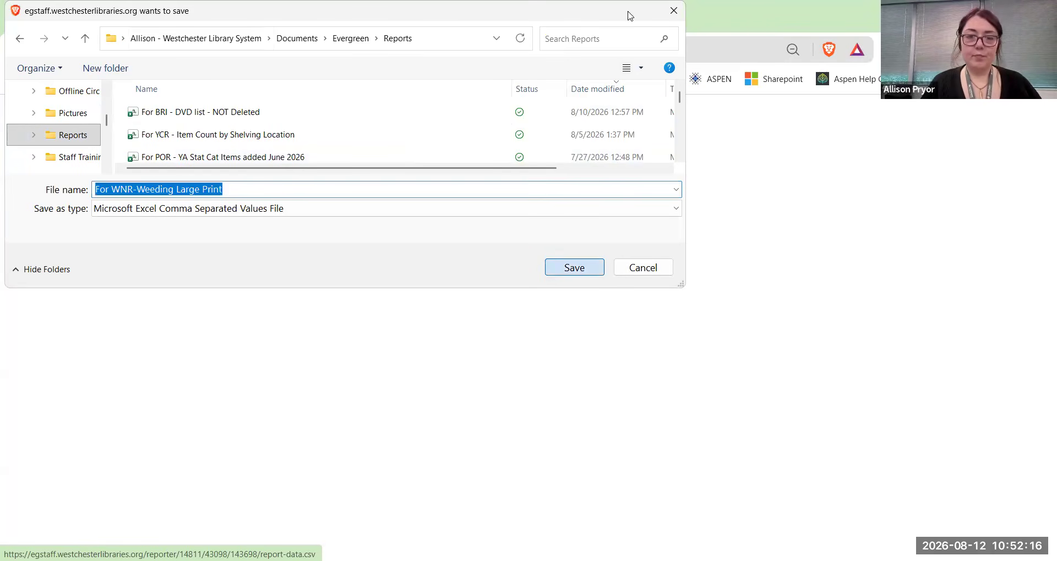
# Switch to Microsoft 365 Copilot in a new browser tab and display its Microsoft 365 app launcher.
pyautogui.click(631, 16)
pyautogui.click(777, 83)
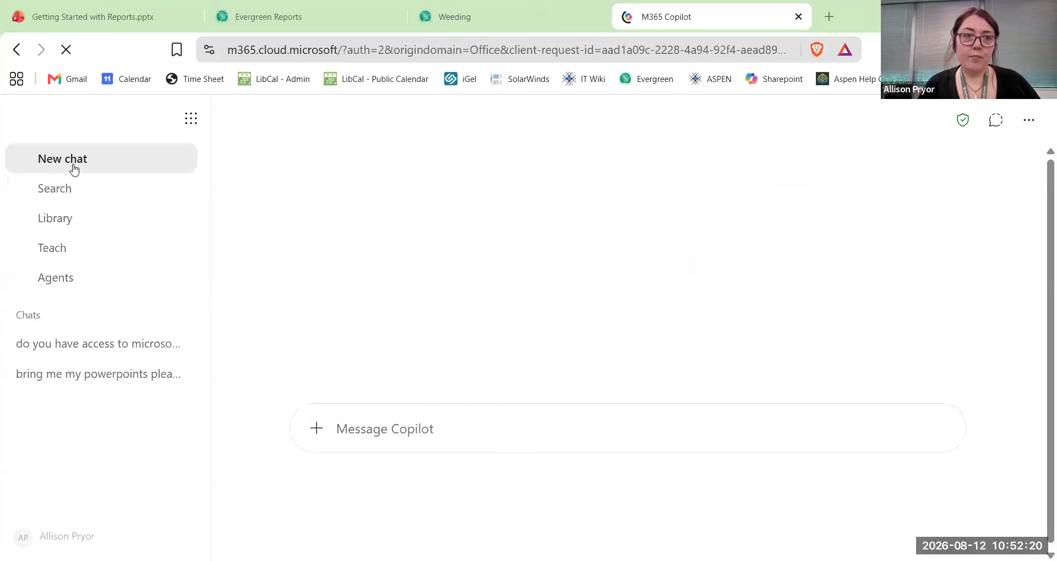
pyautogui.click(190, 124)
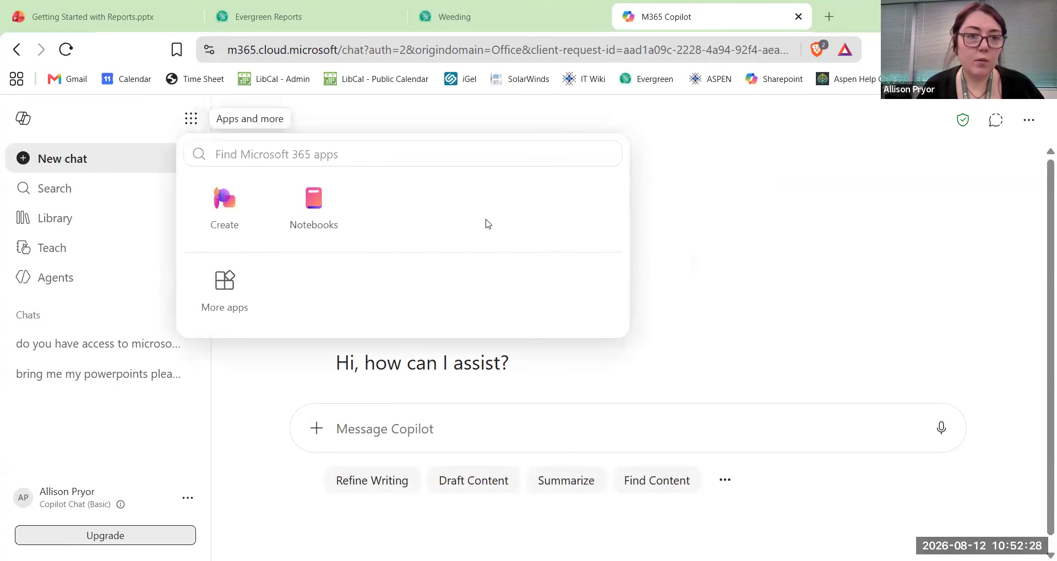
# Switch to Excel for the web from Microsoft 365 and sign in with the existing account.
pyautogui.moveTo(328, 190); pyautogui.dragTo(402, 159)
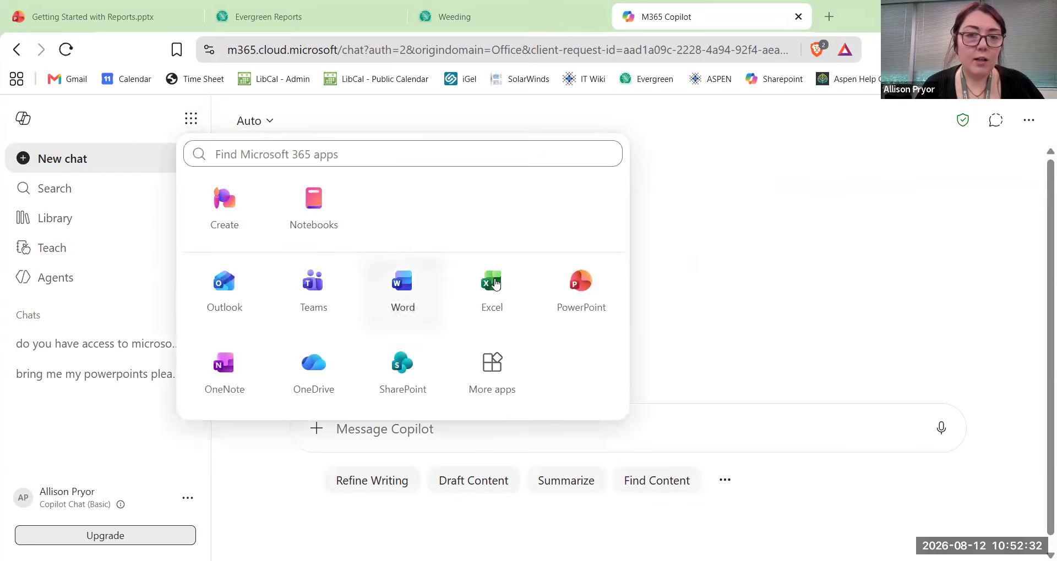
pyautogui.click(494, 283)
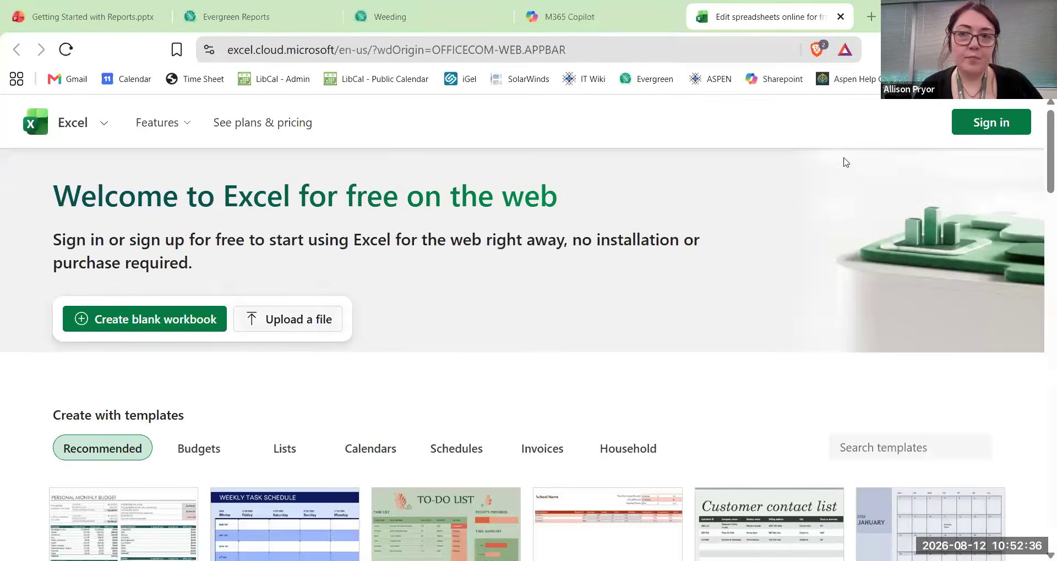
pyautogui.click(983, 121)
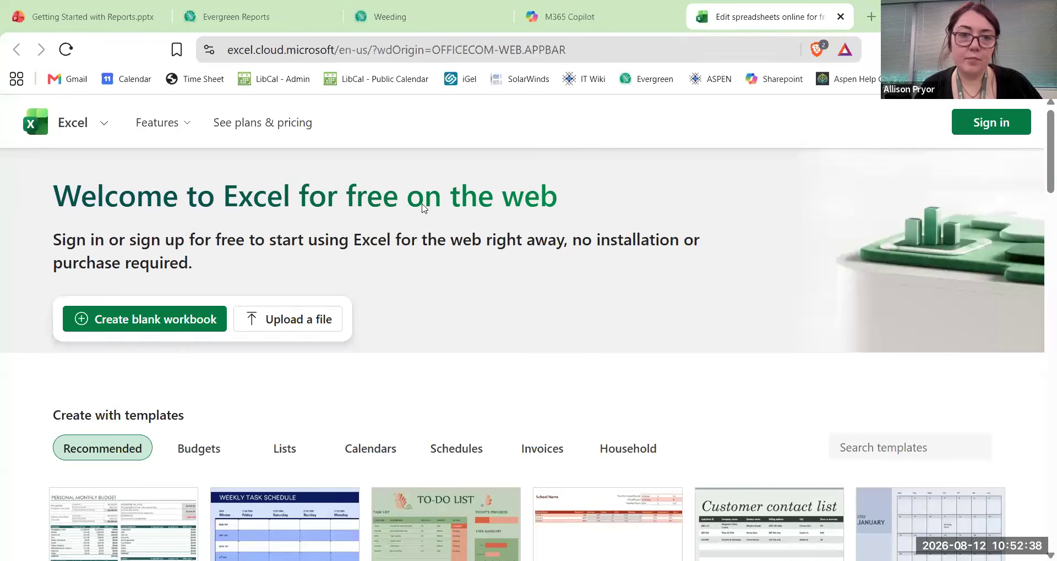
pyautogui.click(573, 308)
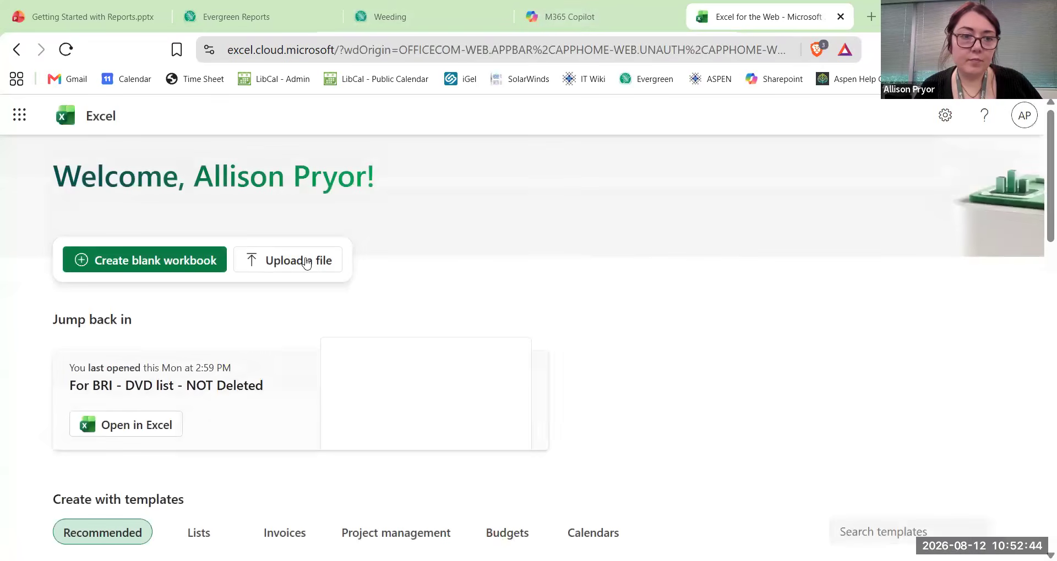
# Upload the For WNR-Weeding Large Print file from the Reports folder and open it as a workbook.
pyautogui.click(300, 260)
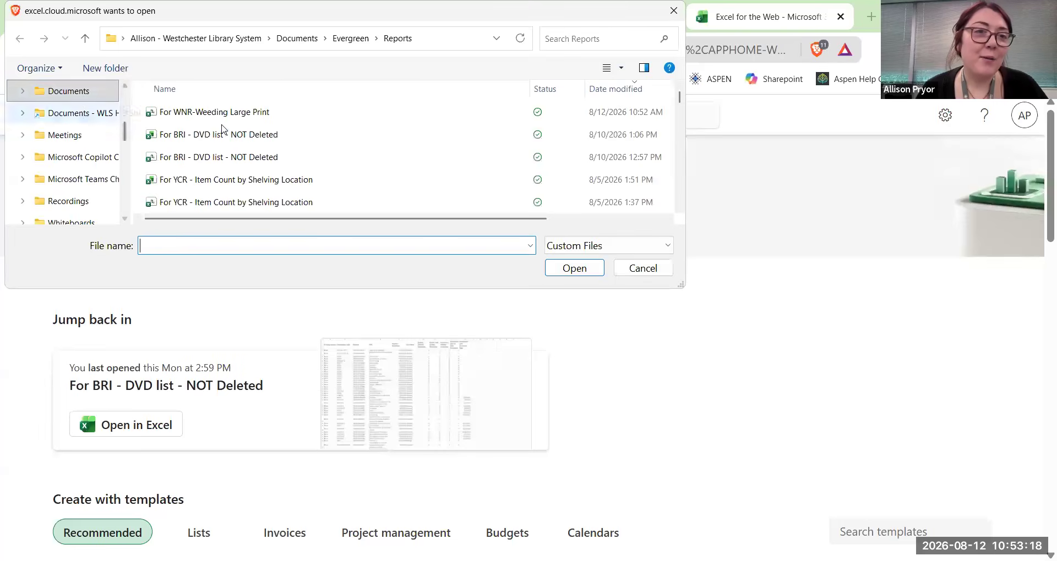
pyautogui.click(231, 111)
pyautogui.click(579, 274)
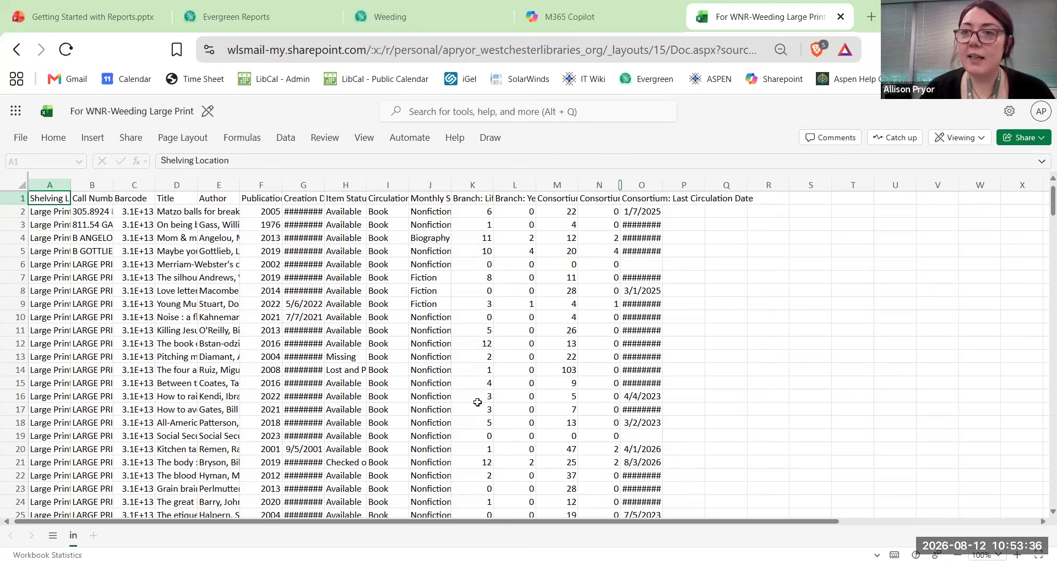
# Change the Weeding workbook from Viewing to Editing mode so that changes can be made.
pyautogui.click(946, 140)
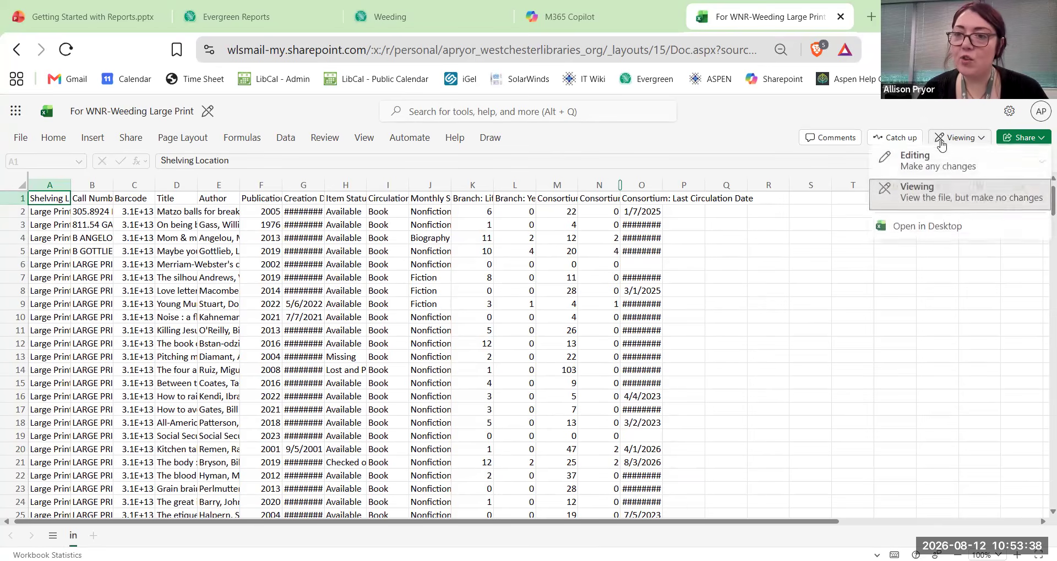
pyautogui.click(924, 170)
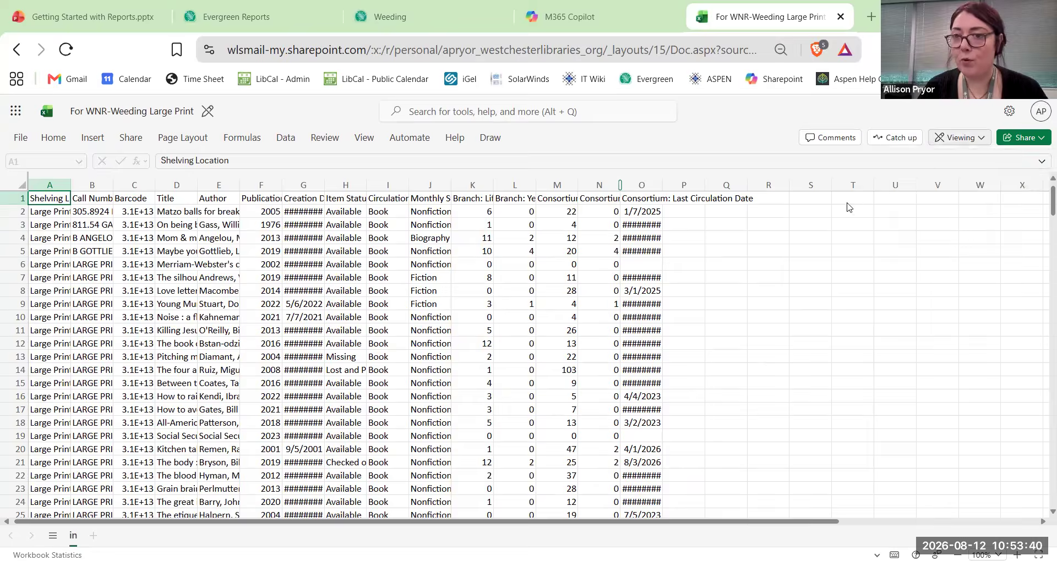
pyautogui.click(518, 365)
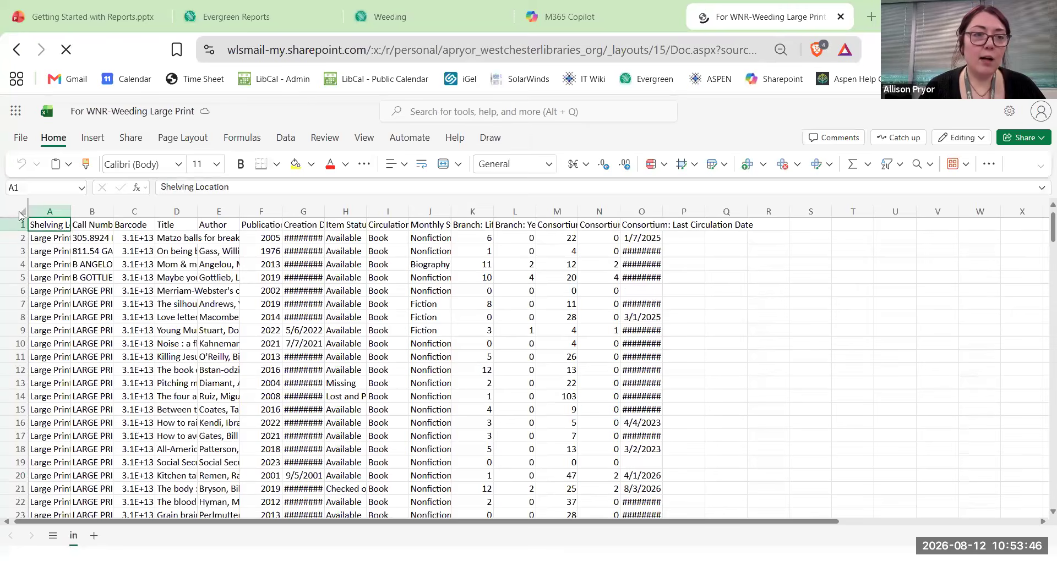
# Widen all columns of the sheet uniformly to about twice their current width.
pyautogui.click(22, 211)
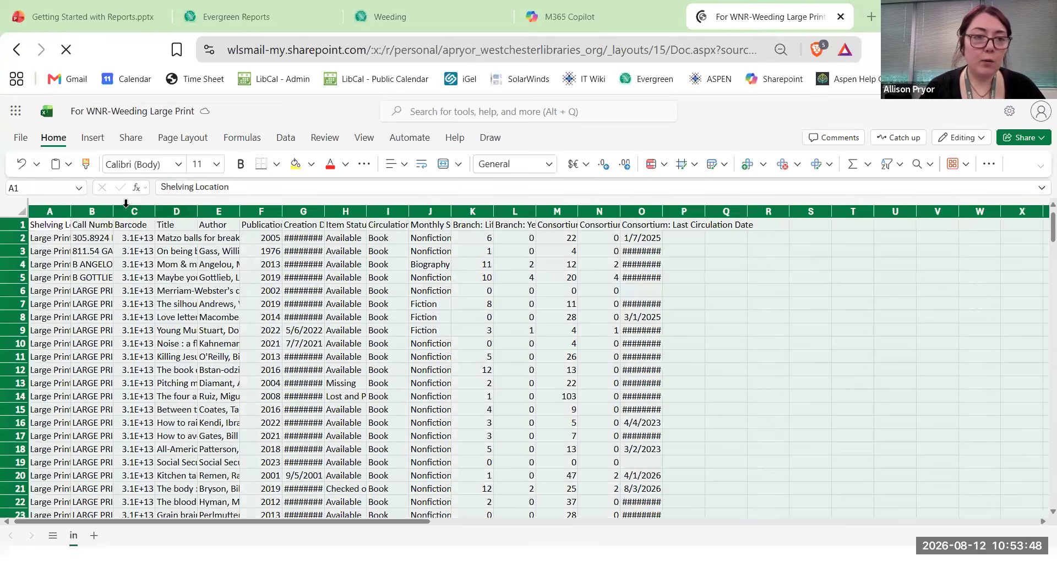
pyautogui.moveTo(71, 210); pyautogui.dragTo(118, 215)
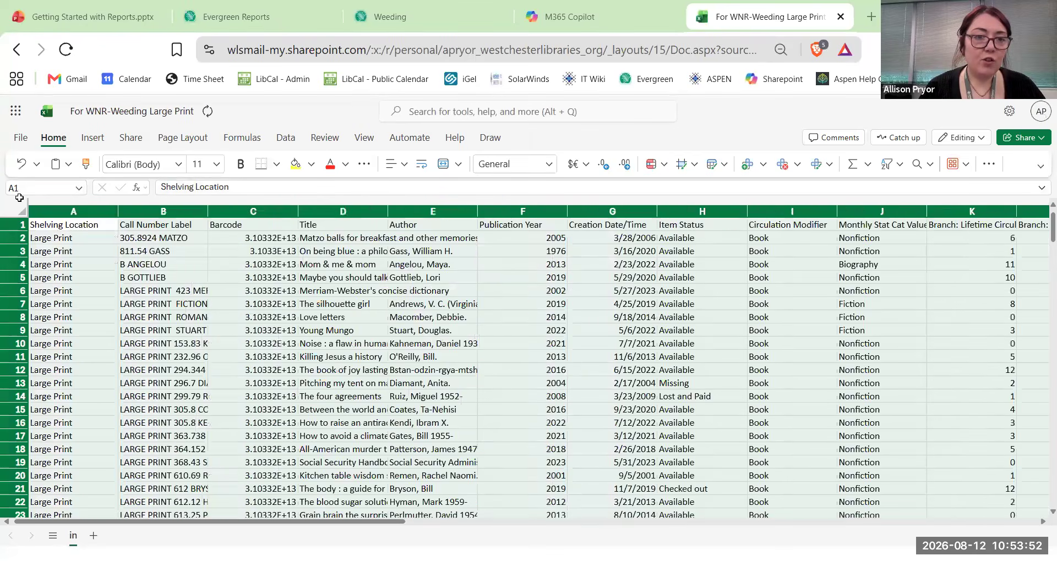
pyautogui.click(428, 237)
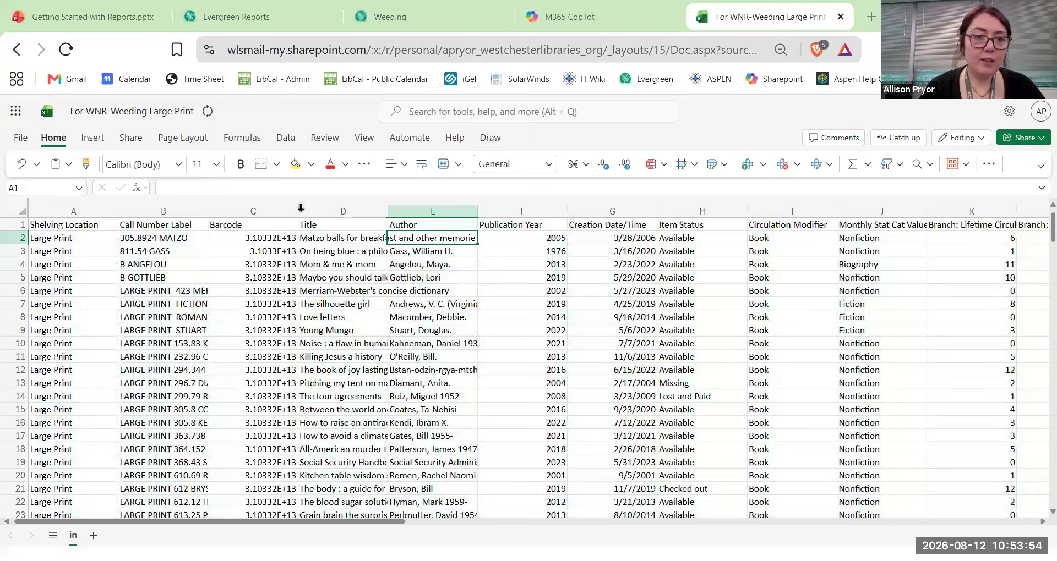
# Format the Barcode column as Number with no decimal places.
pyautogui.click(259, 211)
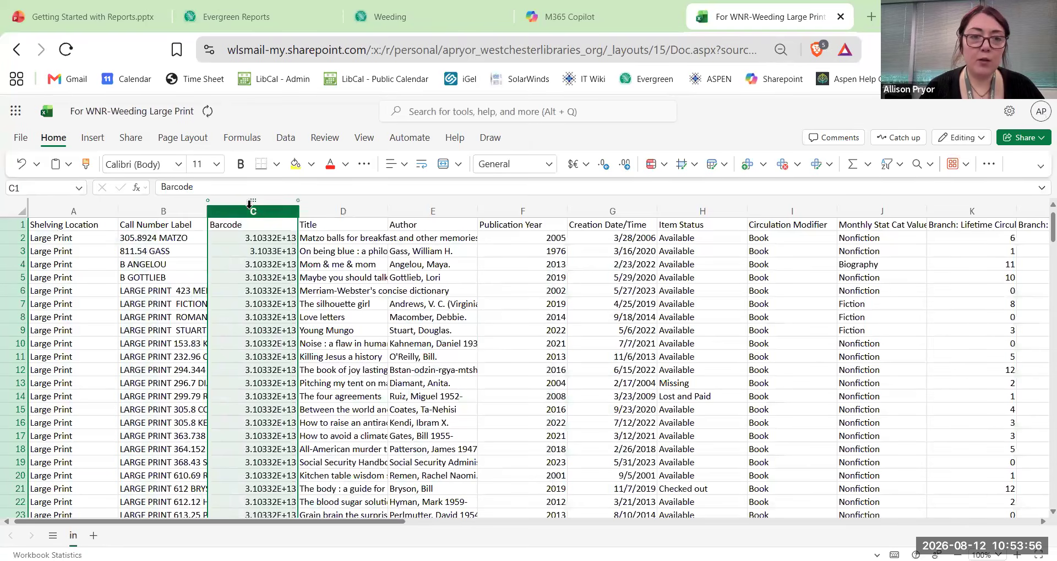
pyautogui.click(551, 165)
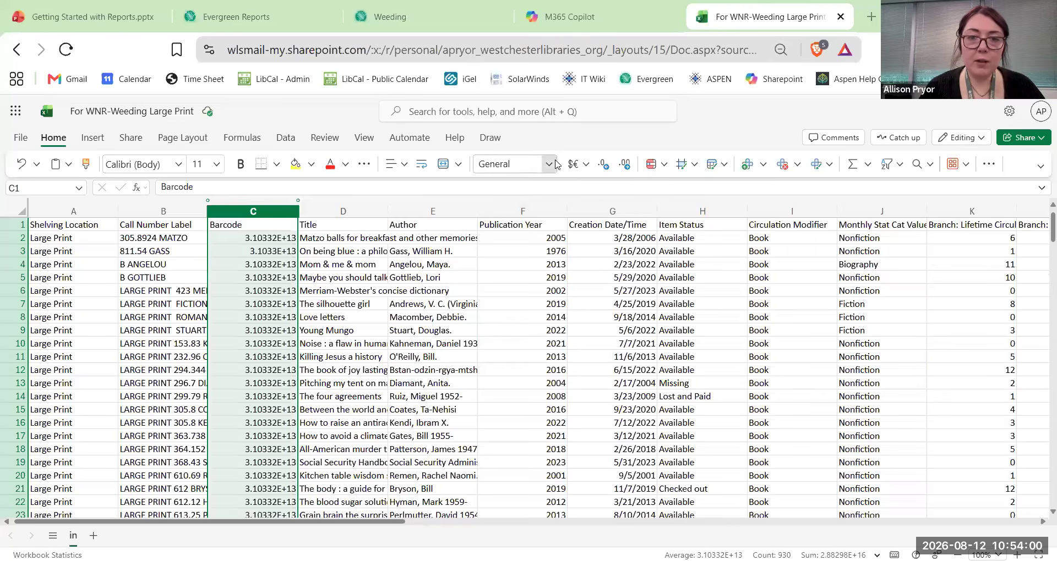
pyautogui.click(542, 205)
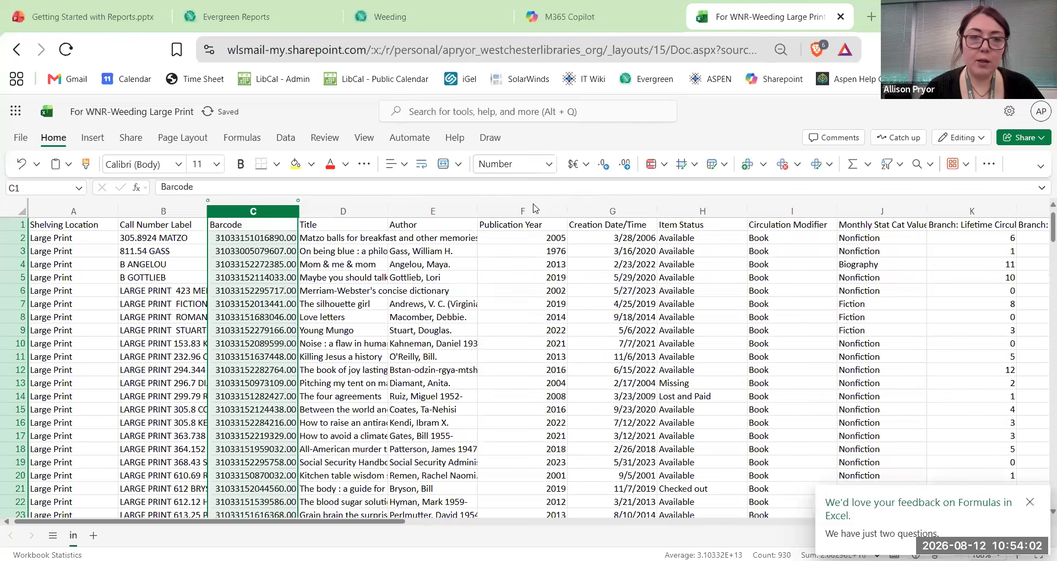
pyautogui.click(601, 168)
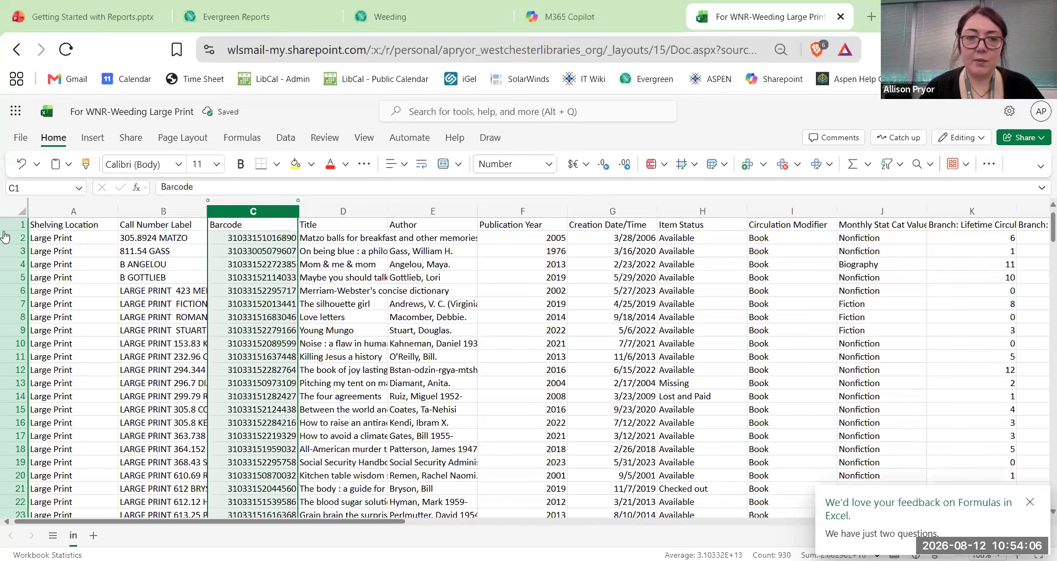
pyautogui.click(703, 334)
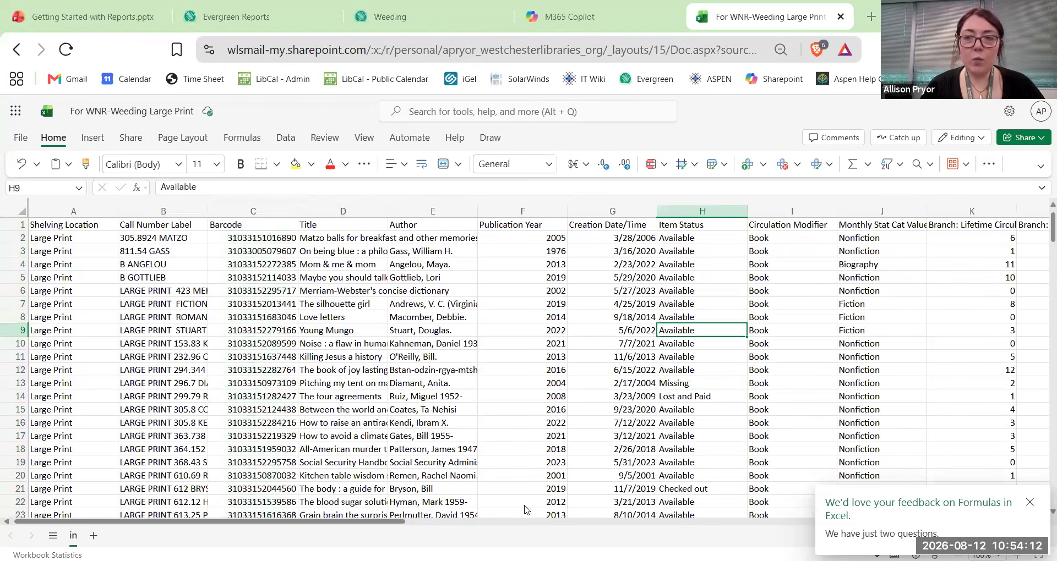
# Set up a custom sort of the whole sheet, with headers, by Branch: Lifetime Circulation in ascending order.
pyautogui.hscroll(10, 524, 509)
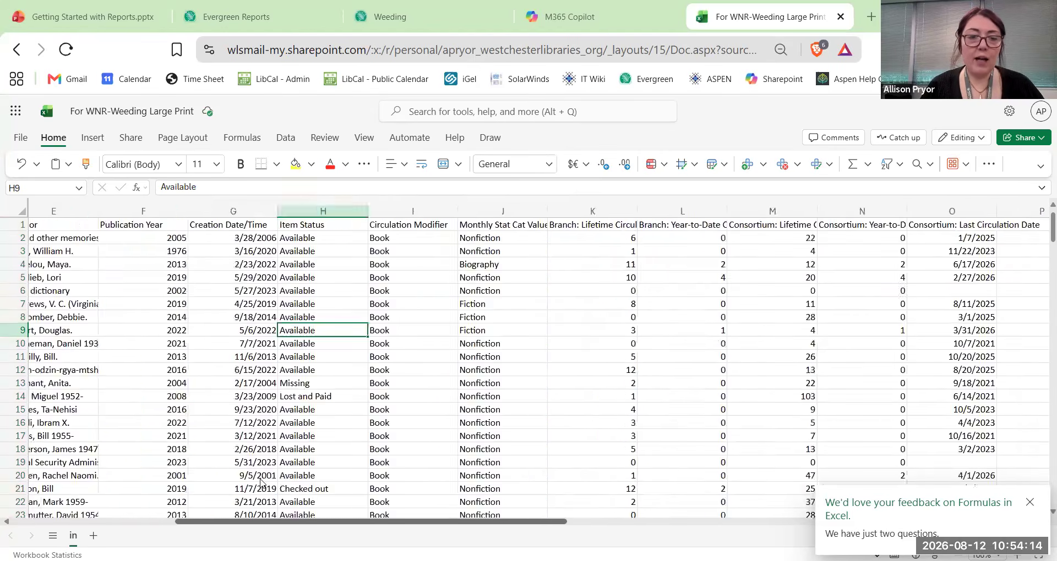
pyautogui.hscroll(-10, 261, 483)
pyautogui.click(22, 212)
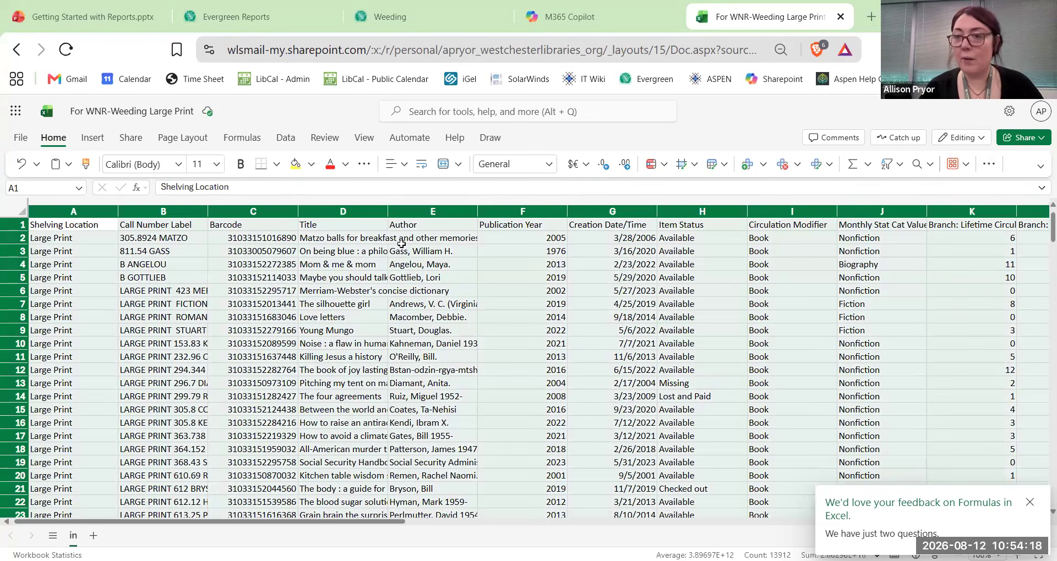
pyautogui.click(900, 165)
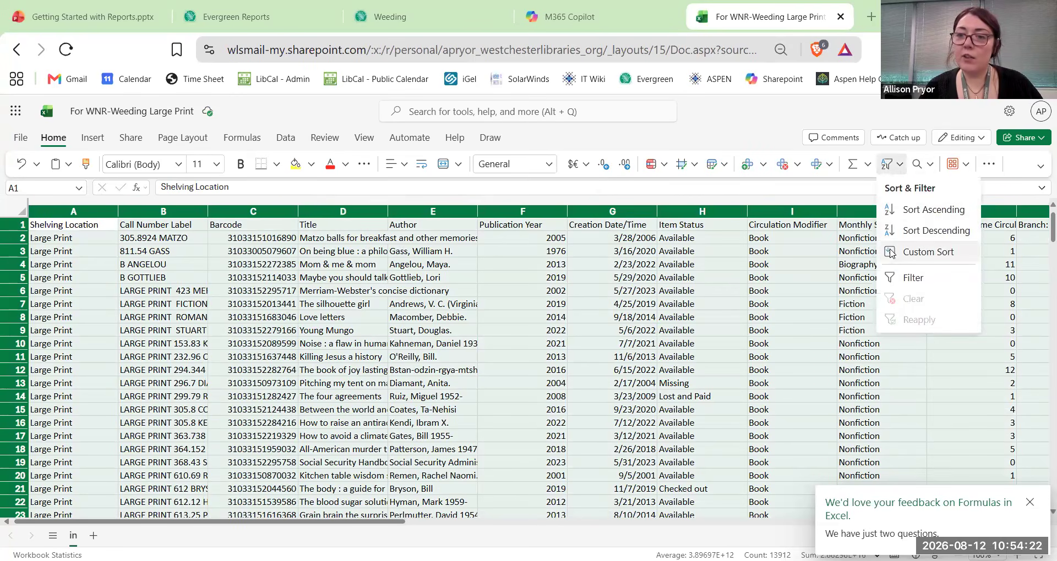
pyautogui.click(919, 254)
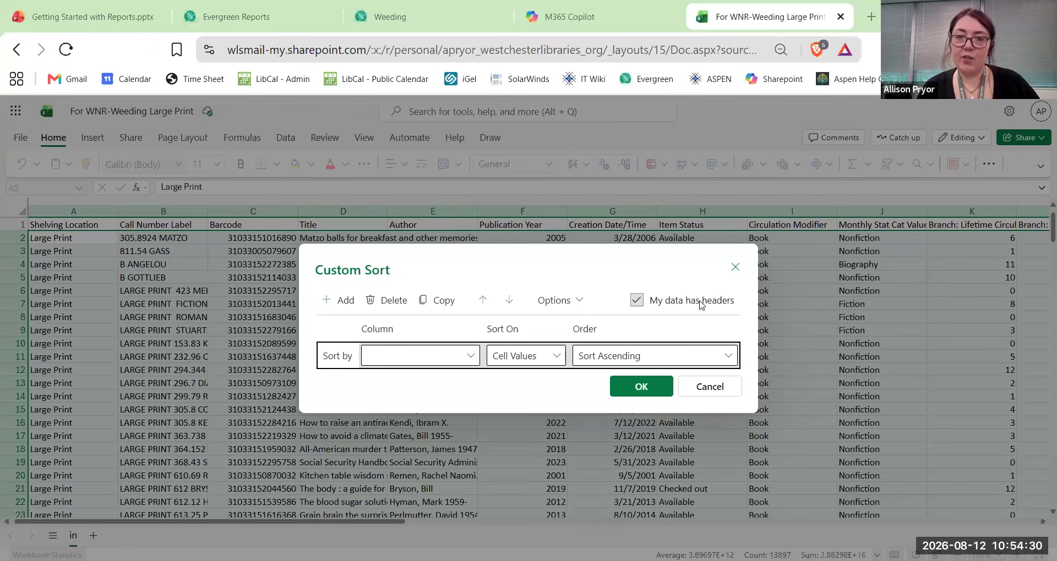
pyautogui.click(472, 356)
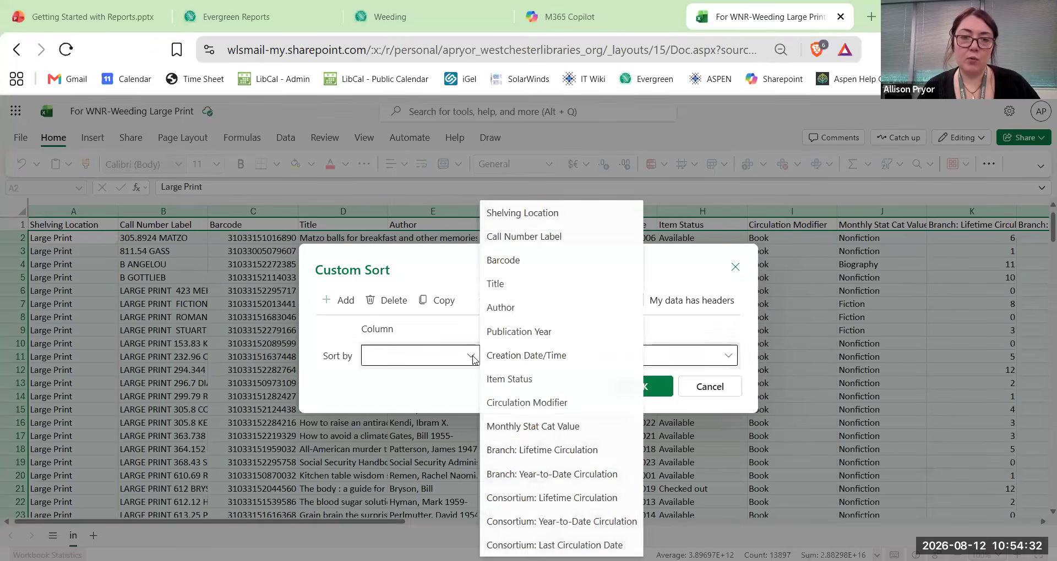
pyautogui.click(552, 449)
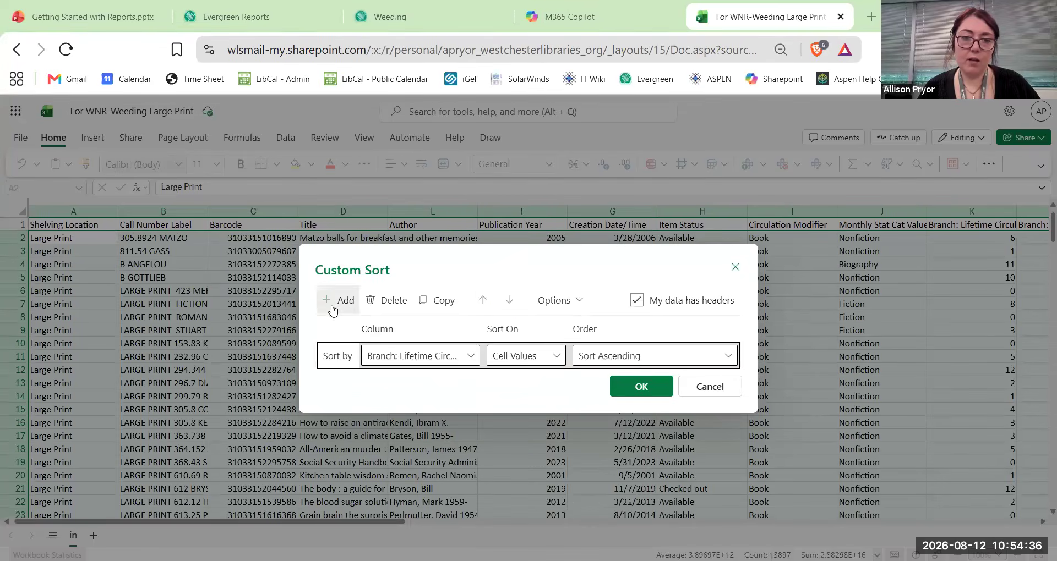
# Add Branch: Year-to-Date Circulation and Consortium: Lifetime Circulation as the next ascending sort levels.
pyautogui.click(340, 300)
pyautogui.click(472, 370)
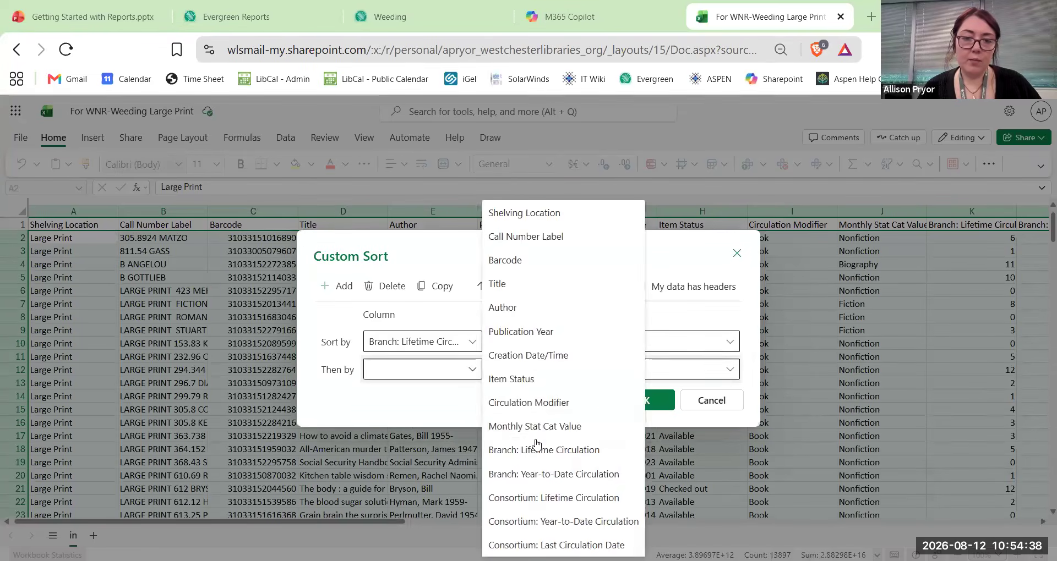
pyautogui.click(572, 474)
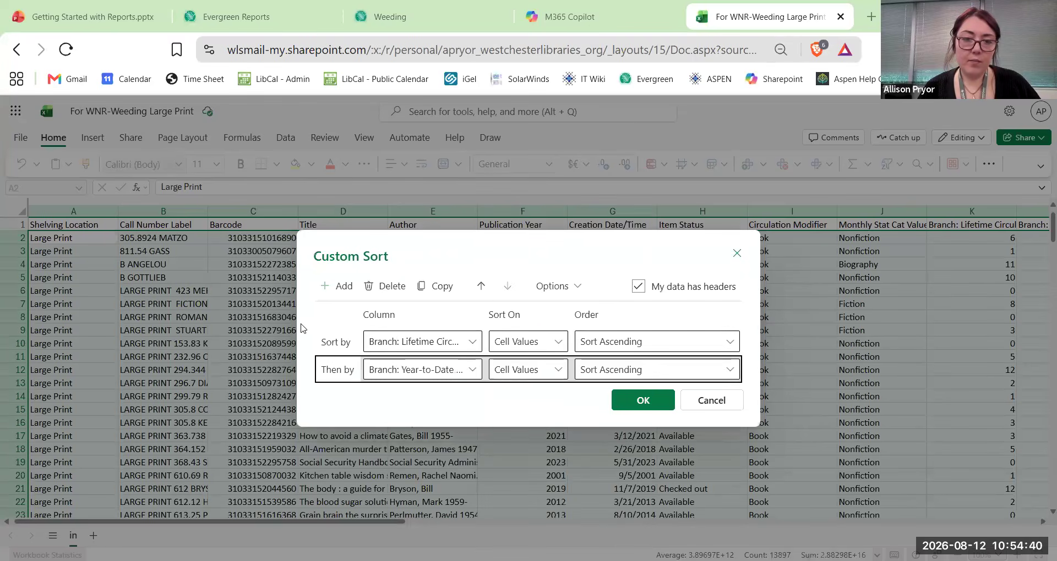
pyautogui.click(334, 286)
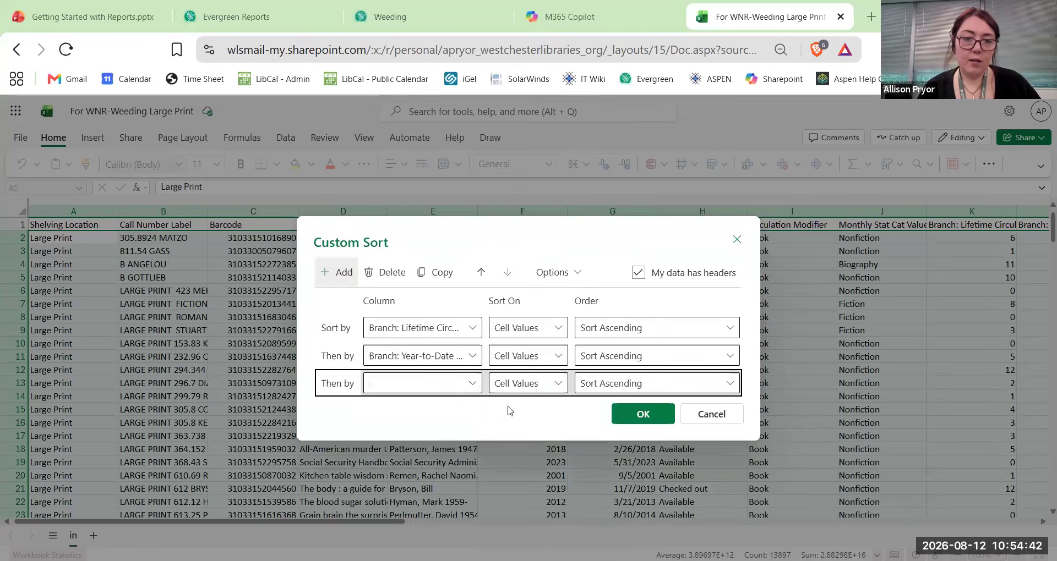
pyautogui.click(452, 390)
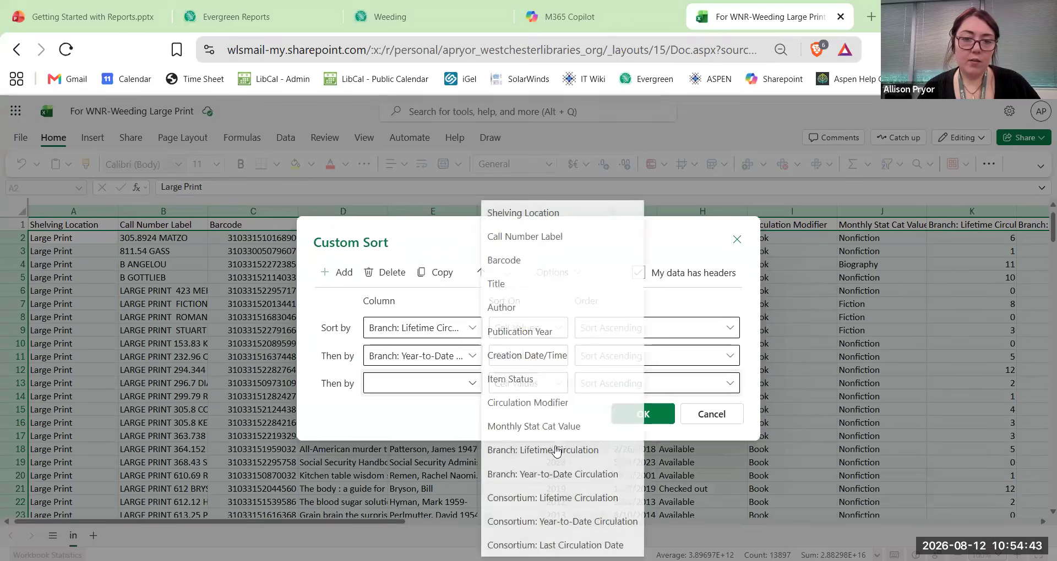
pyautogui.click(587, 504)
# Add Consortium: Year-to-Date Circulation and Consortium: Last Circulation Date as the final ascending sort levels.
pyautogui.click(334, 273)
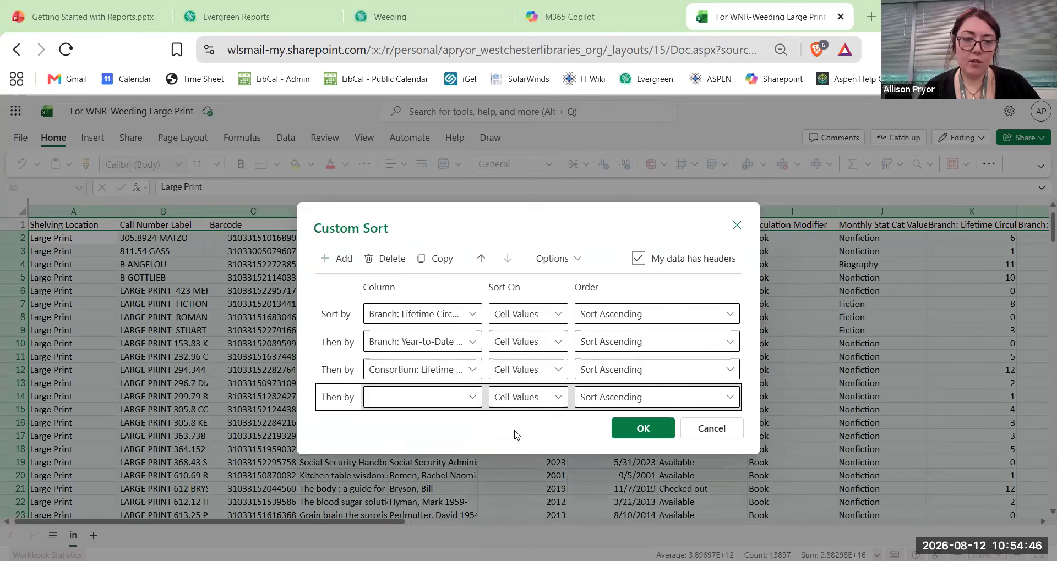
pyautogui.click(455, 400)
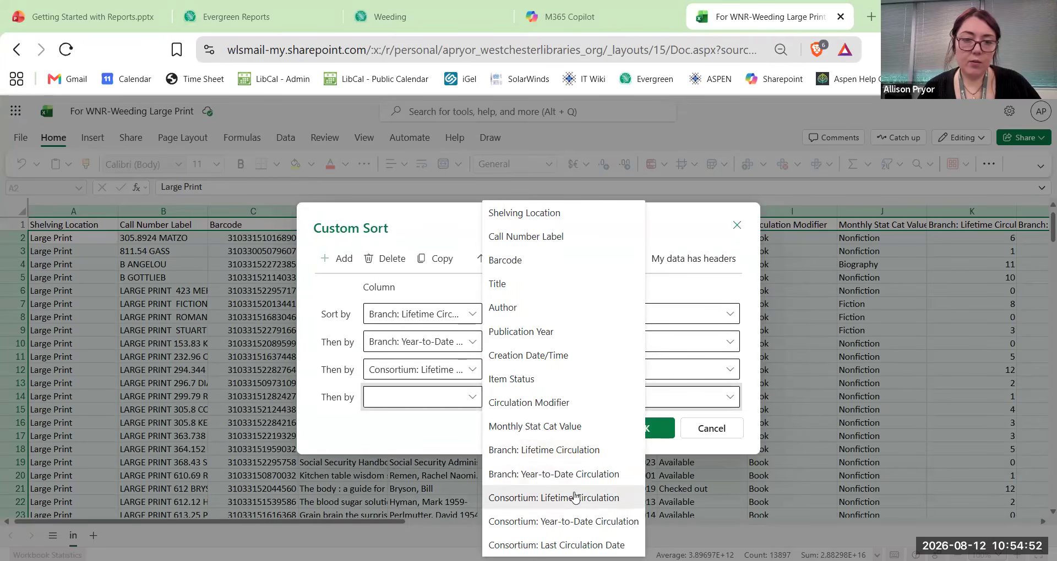
pyautogui.click(580, 520)
pyautogui.click(331, 259)
pyautogui.click(465, 397)
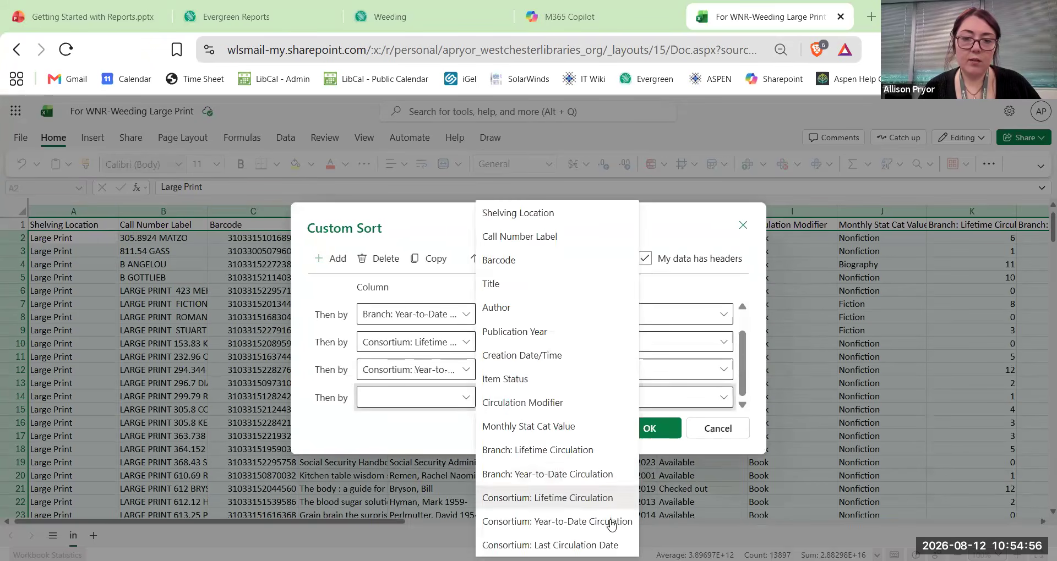
pyautogui.click(556, 545)
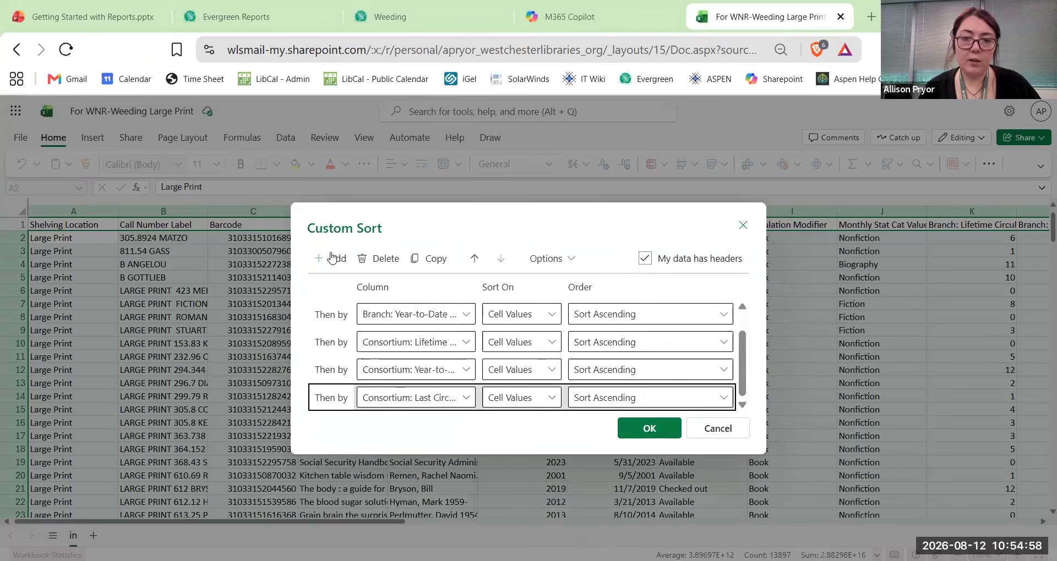
# Check the order choices for Branch: Year-to-Date Circulation, keep Sort Ascending, and apply the custom sort.
pyautogui.click(678, 313)
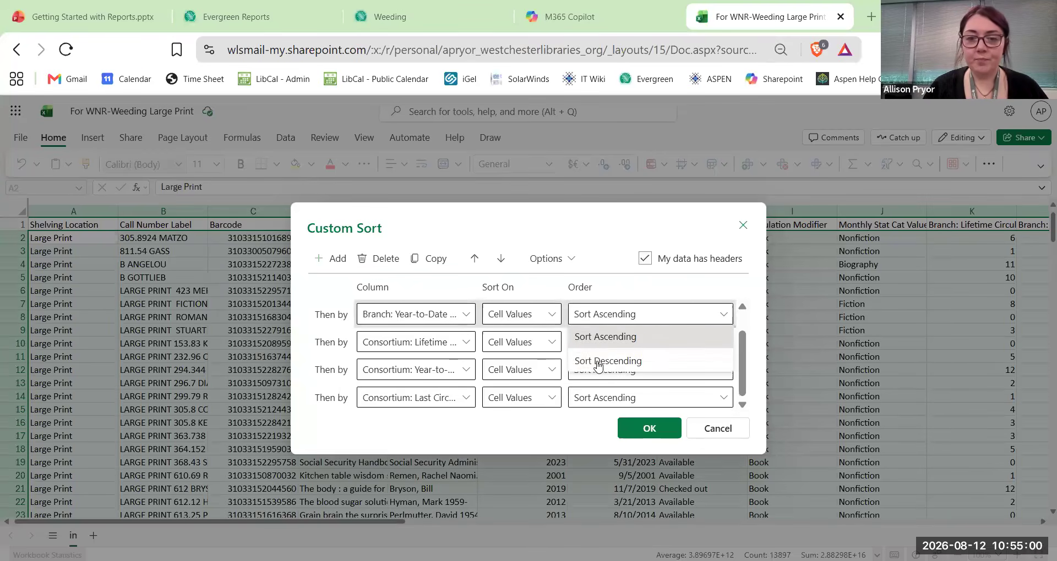
pyautogui.click(591, 230)
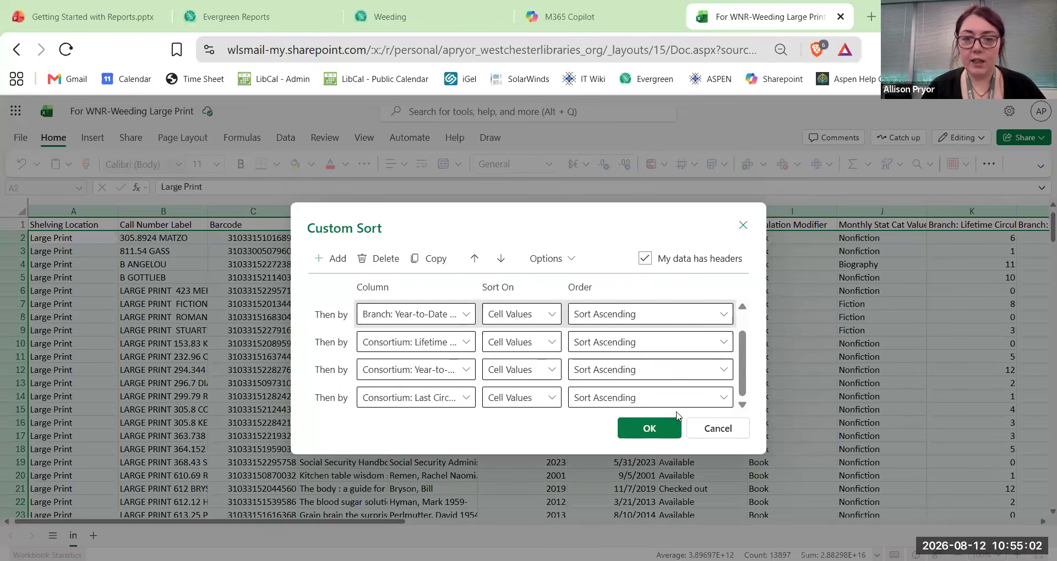
pyautogui.click(649, 428)
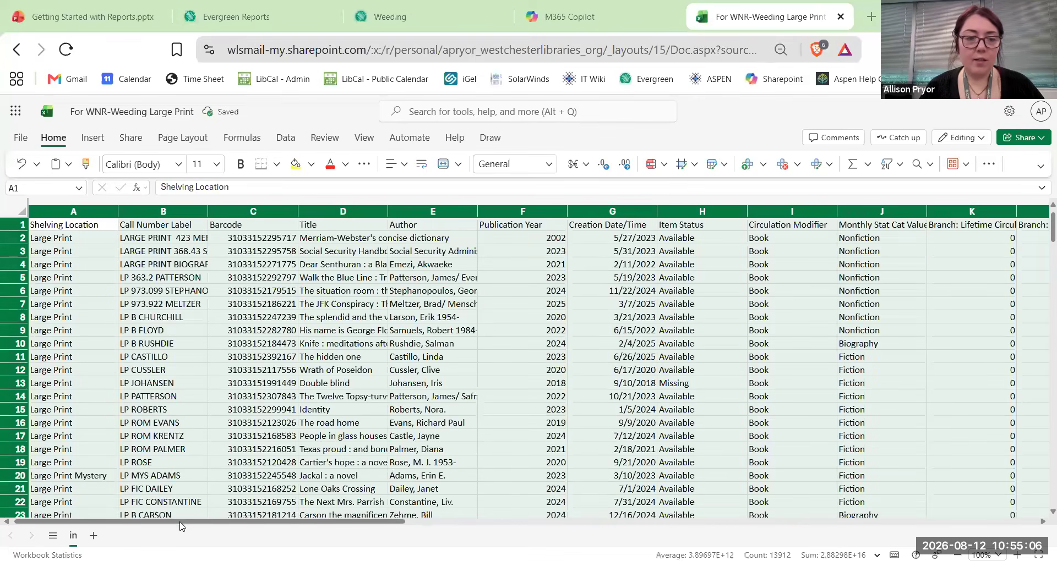
pyautogui.hscroll(10, 182, 526)
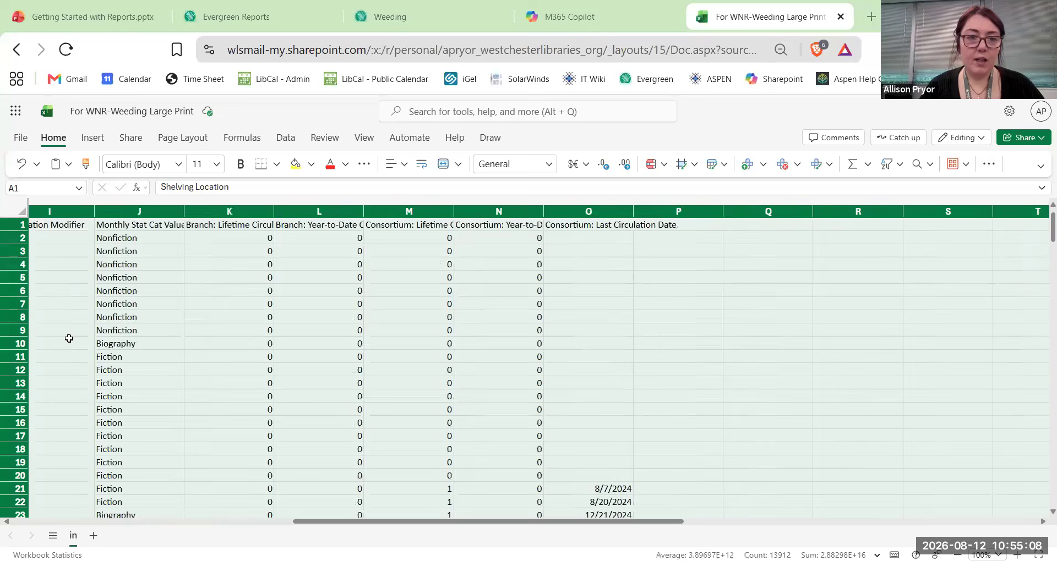
# Examine the sorted rows across the circulation count and last circulation date columns, back to the first columns.
pyautogui.scroll(-20, 69, 338)
pyautogui.scroll(15, 99, 361)
pyautogui.scroll(5, 100, 361)
pyautogui.scroll(-20, 102, 363)
pyautogui.scroll(-4, 106, 369)
pyautogui.scroll(-20, 108, 371)
pyautogui.scroll(20, 115, 375)
pyautogui.scroll(20, 120, 380)
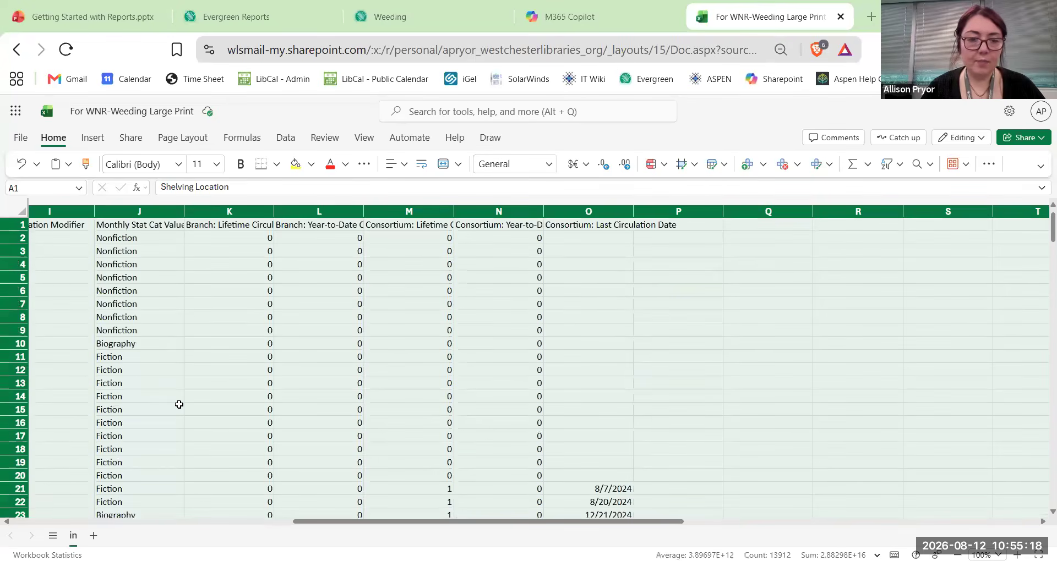
pyautogui.hscroll(-8, 179, 404)
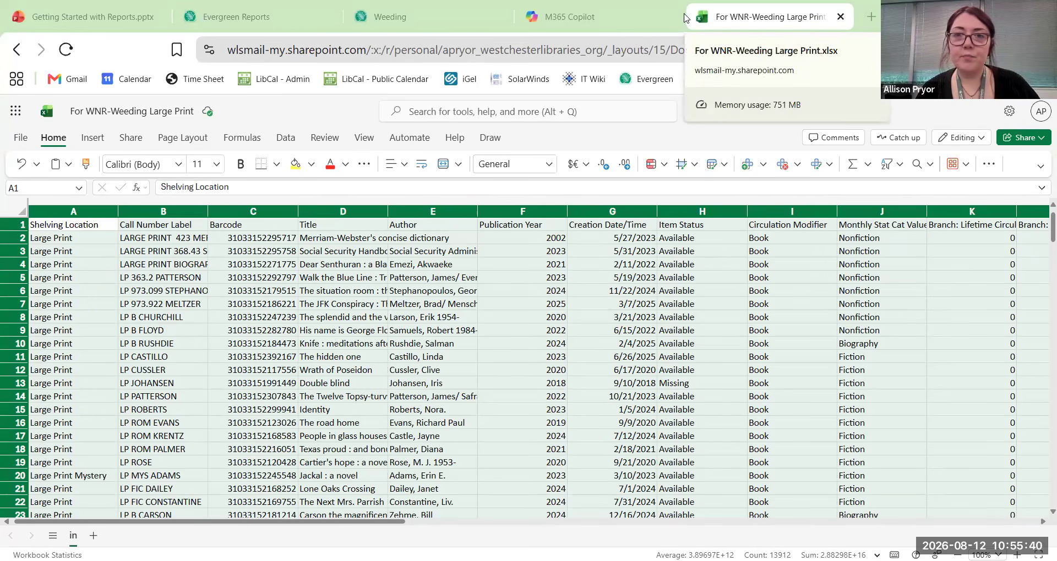
# Close the M365 Copilot, Weeding Large Print workbook and Weeding output pages to return to Evergreen Reports.
pyautogui.middleClick(528, 20)
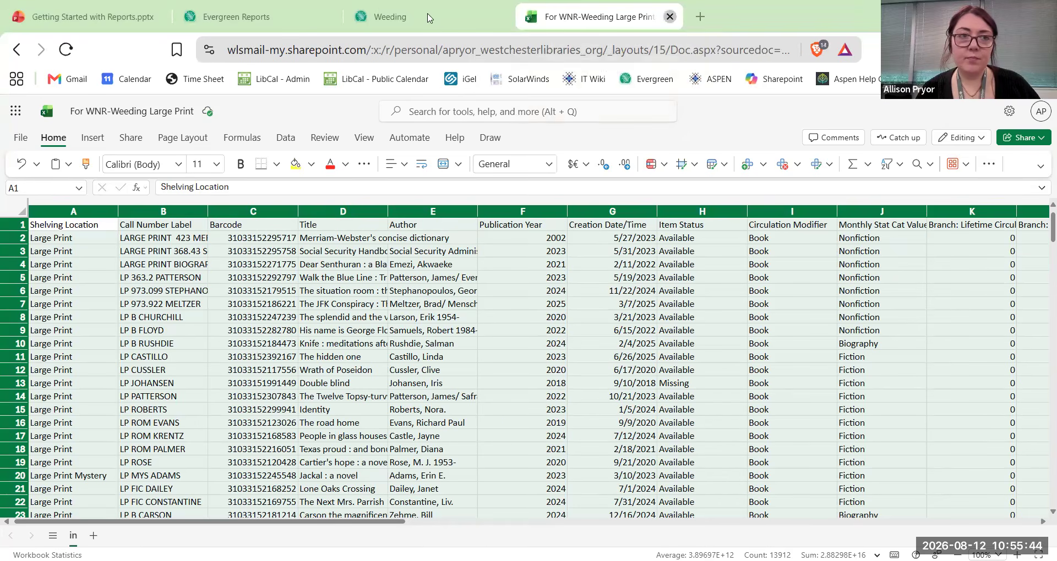
pyautogui.click(670, 17)
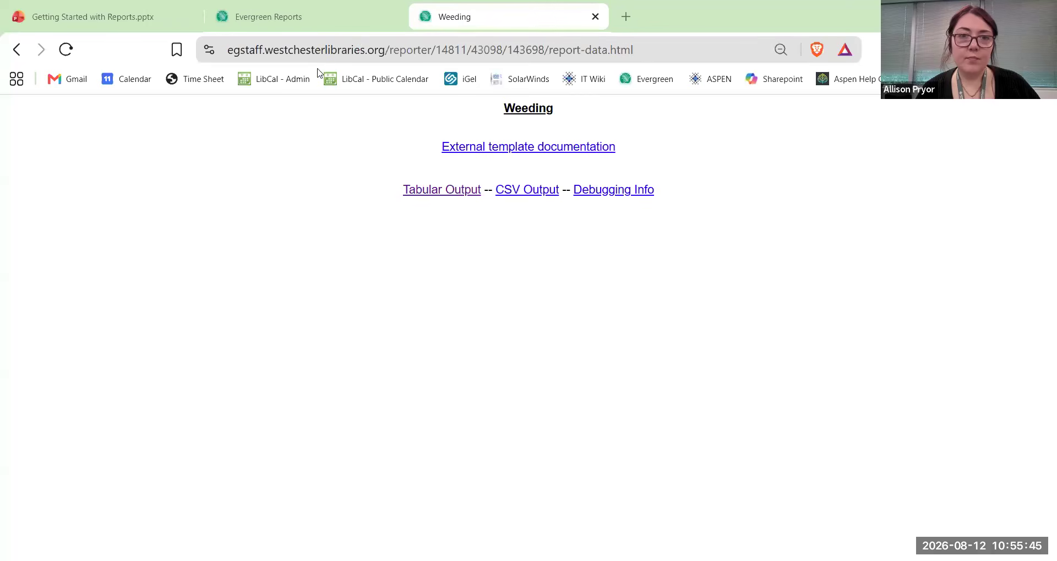
pyautogui.click(595, 17)
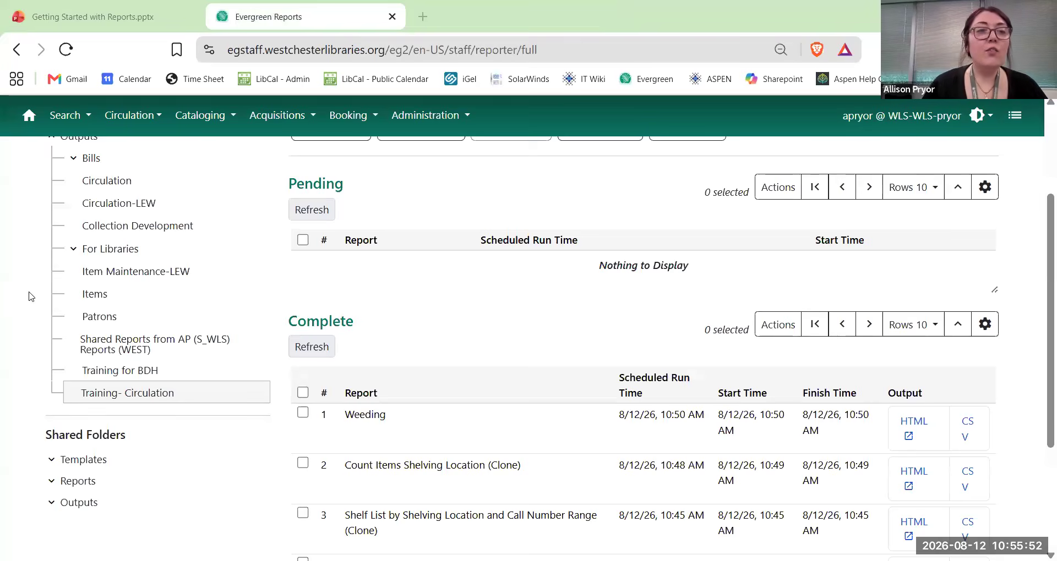
# Collapse the Outputs tree and open the Training- Circulation folder under My Folders' Reports.
pyautogui.scroll(3, 108, 290)
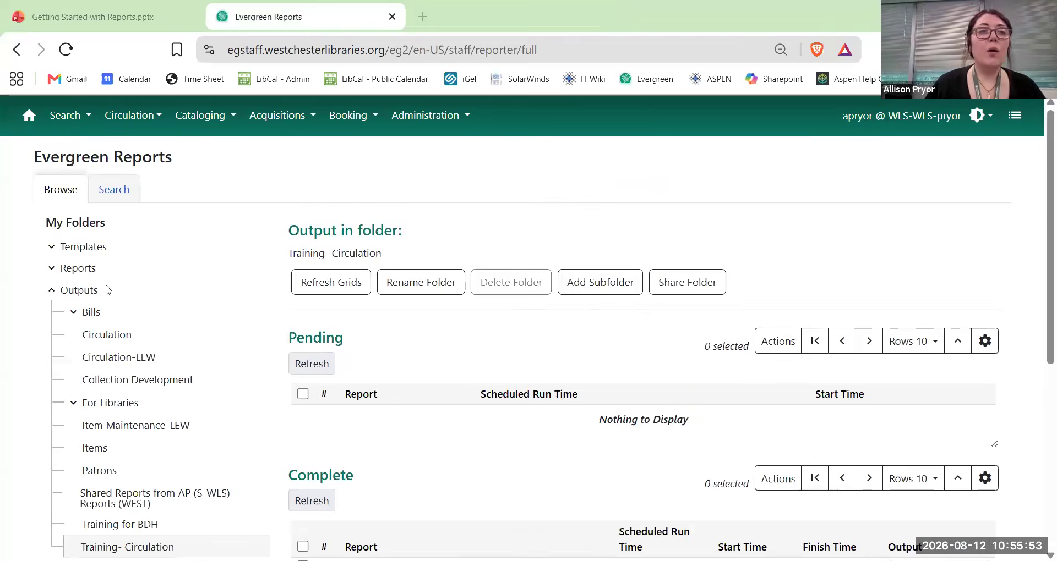
pyautogui.click(47, 282)
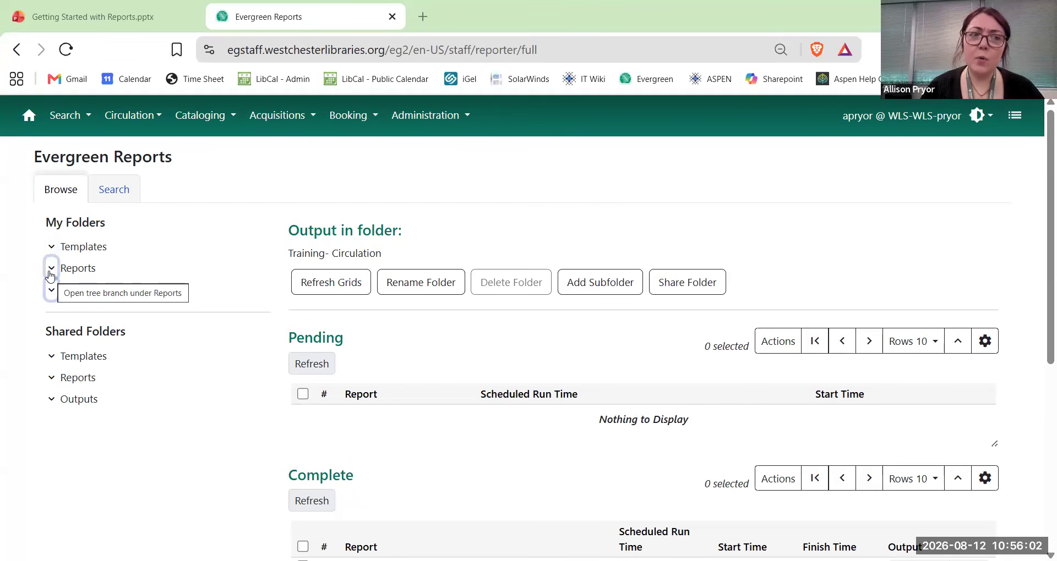
pyautogui.click(50, 270)
pyautogui.click(114, 518)
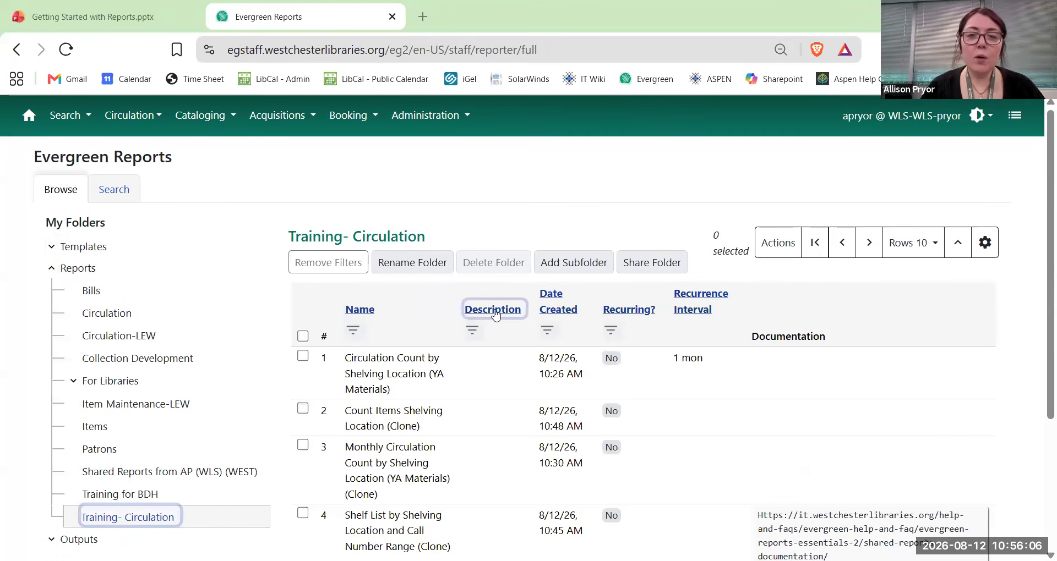
pyautogui.scroll(-2, 496, 311)
pyautogui.scroll(2, 495, 312)
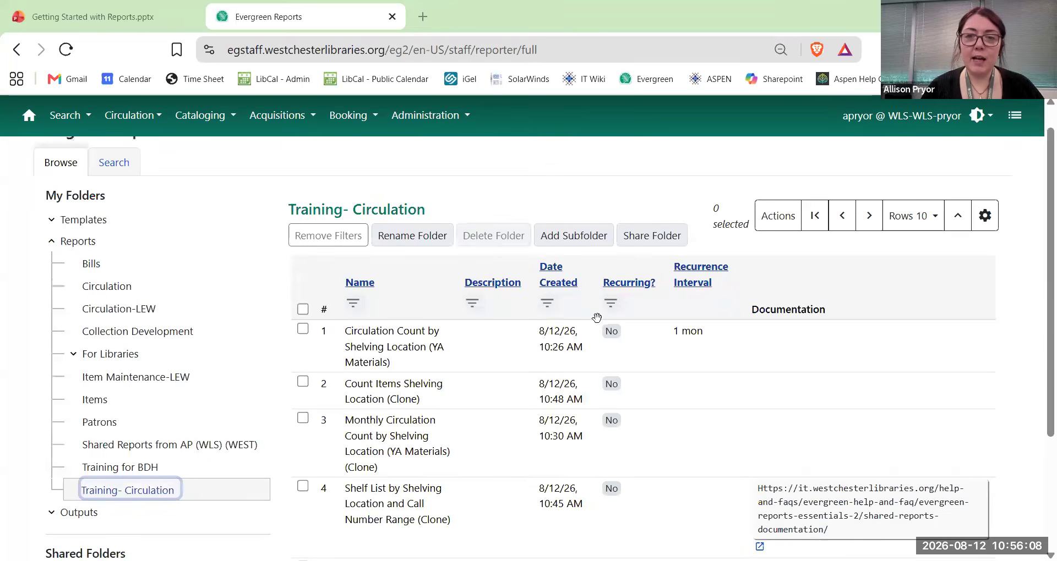
# Check which columns the Training- Circulation report list can show, including the recurrence interval.
pyautogui.click(360, 287)
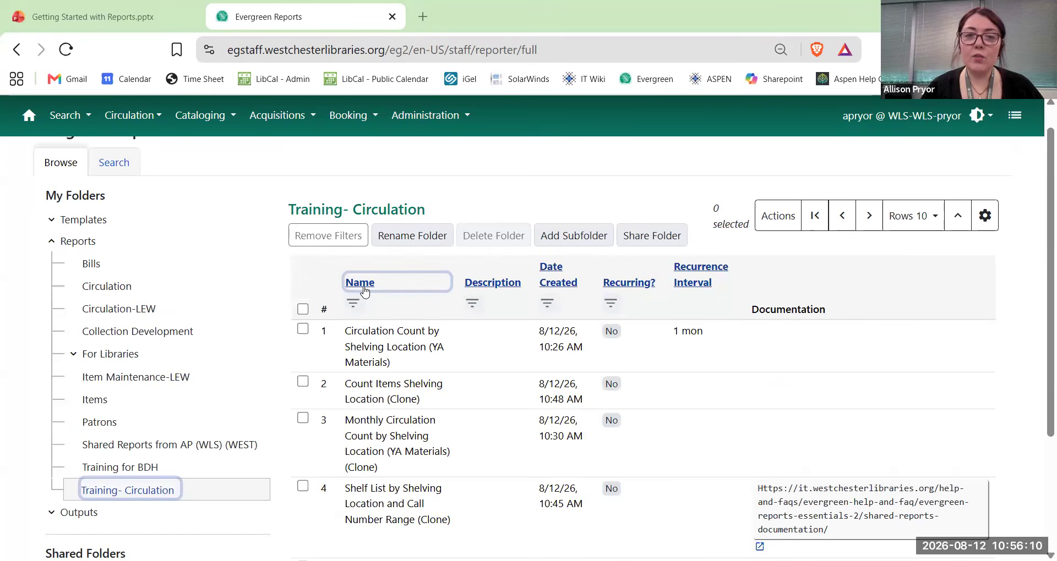
pyautogui.click(985, 215)
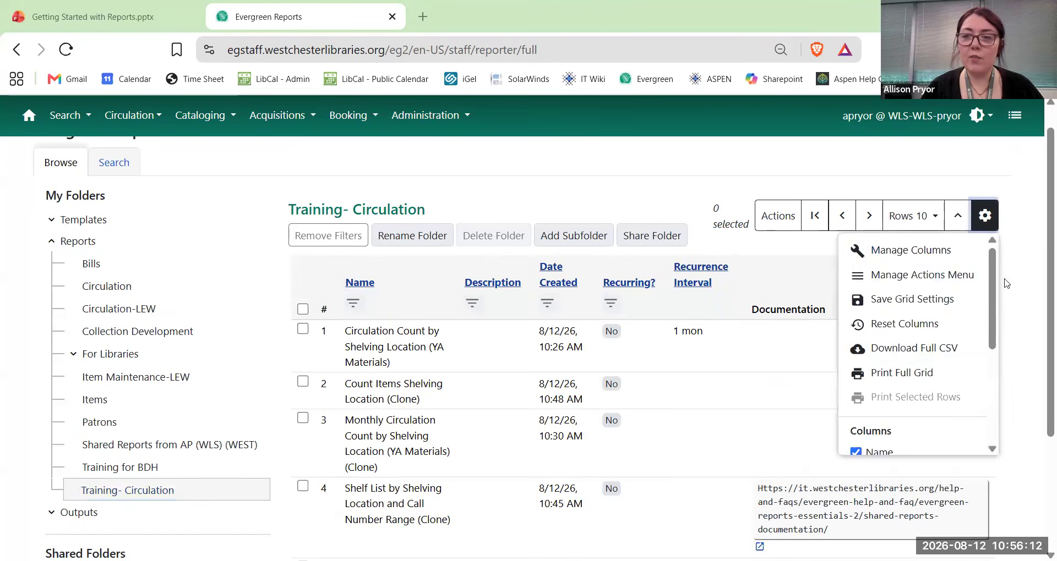
pyautogui.scroll(-4, 956, 319)
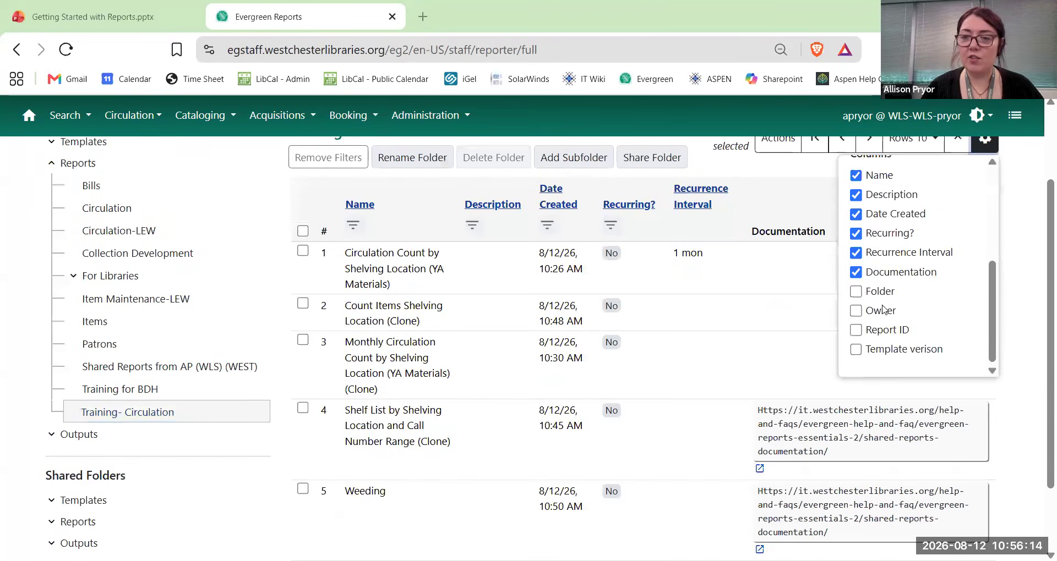
pyautogui.click(1022, 236)
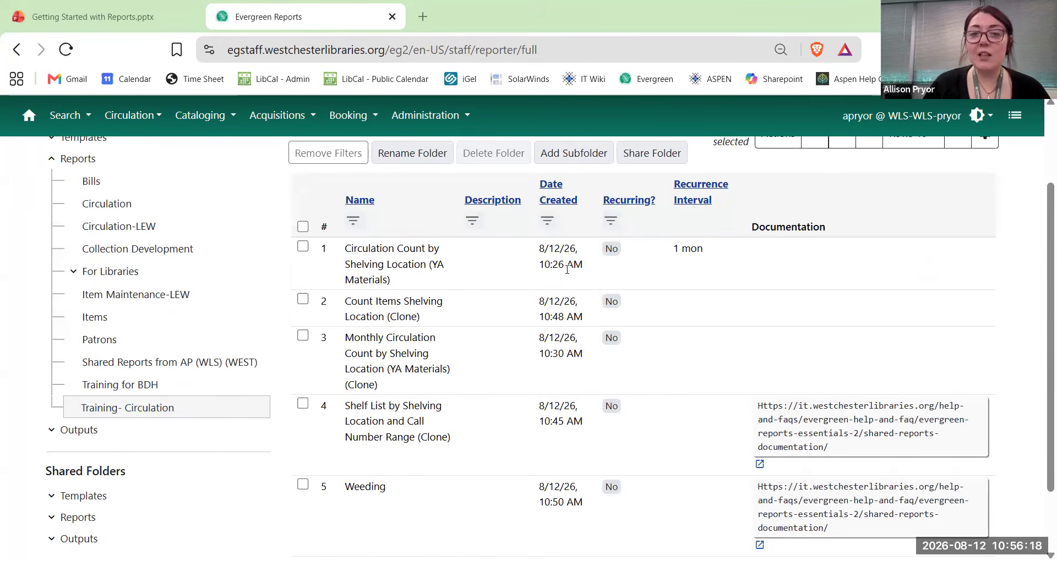
pyautogui.click(708, 201)
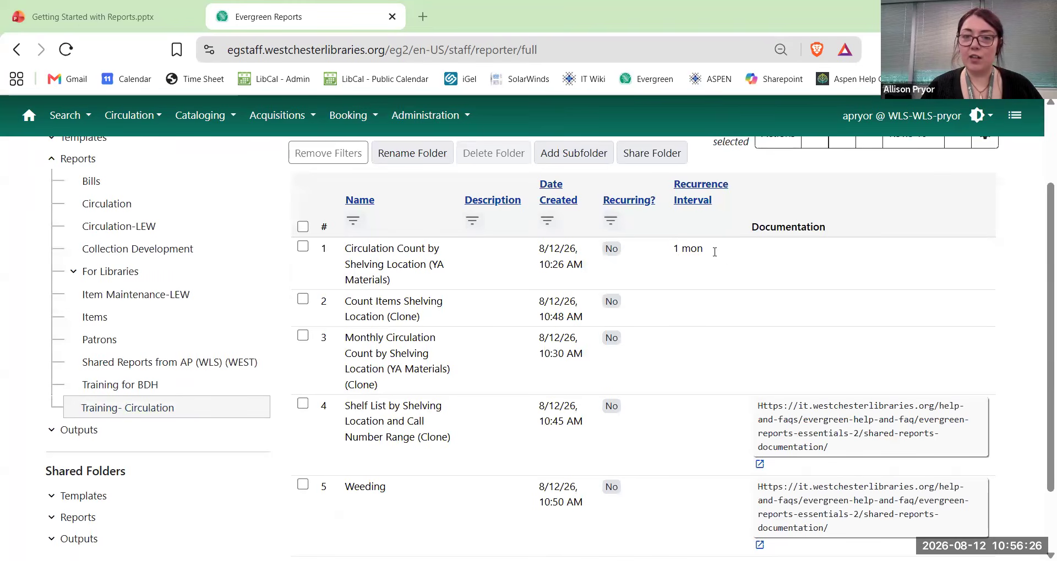
# Open a clone of the Circulation Count by Shelving Location (YA Materials) report and look over its filters.
pyautogui.click(303, 246)
pyautogui.scroll(1, 448, 290)
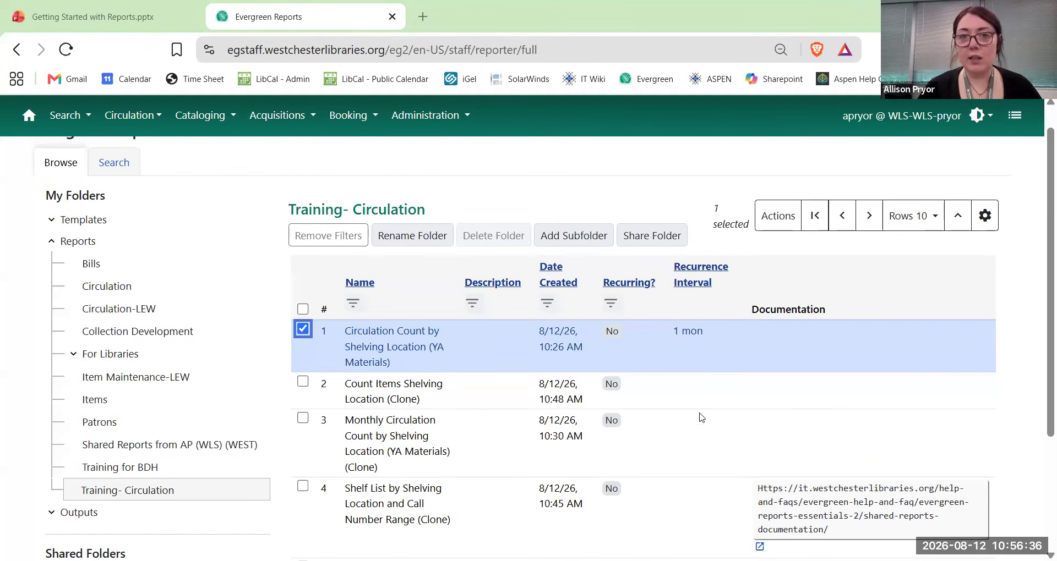
pyautogui.click(772, 217)
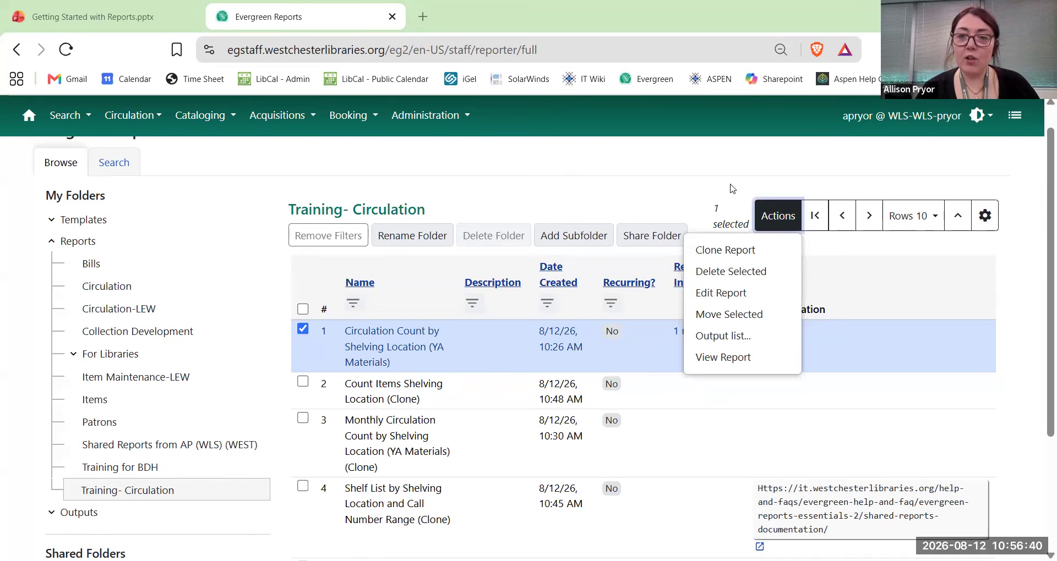
pyautogui.click(737, 253)
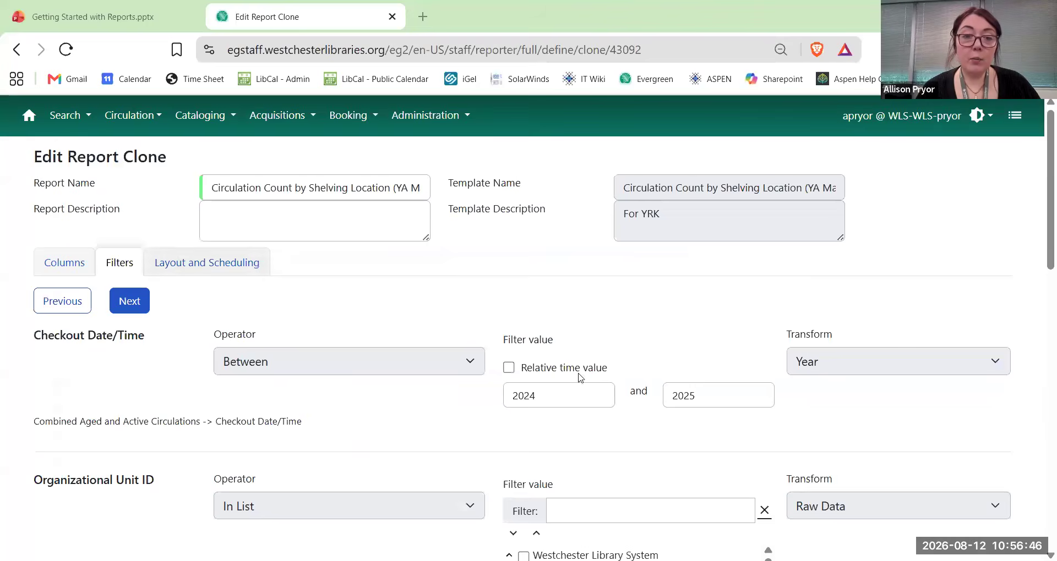
pyautogui.scroll(-3, 385, 308)
pyautogui.scroll(-10, 337, 318)
pyautogui.scroll(10, 334, 316)
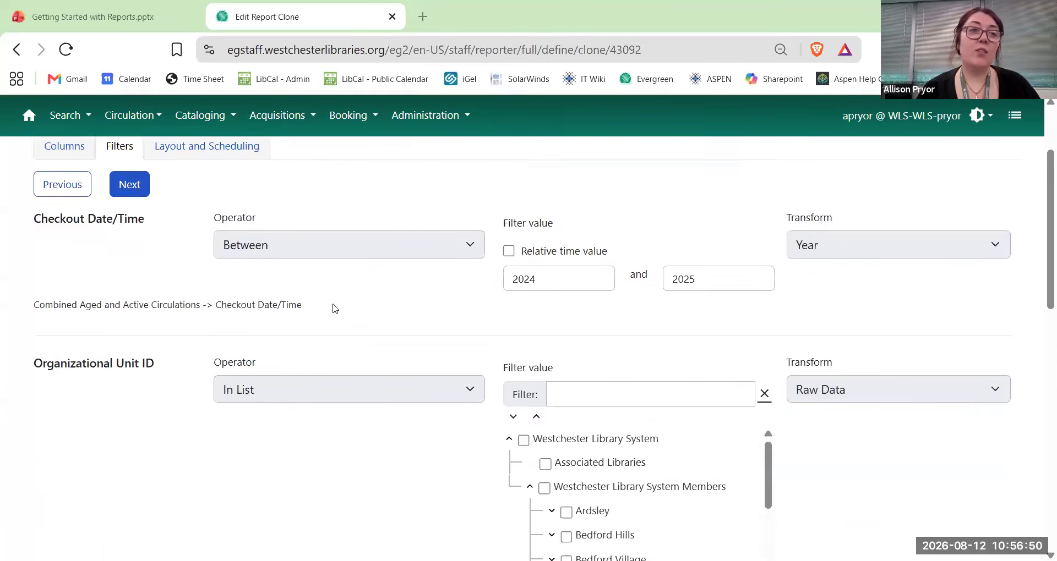
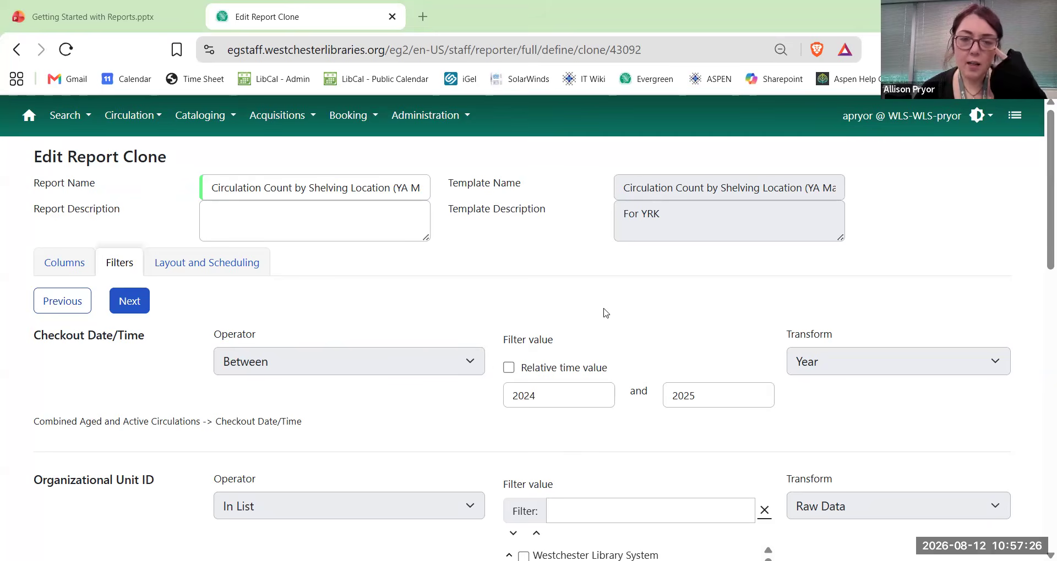
# Examine the clone's Checkout Date/Time year range and the libraries chosen in its Organizational Unit ID filter.
pyautogui.scroll(-4, 603, 312)
pyautogui.scroll(-3, 460, 358)
pyautogui.scroll(-6, 677, 274)
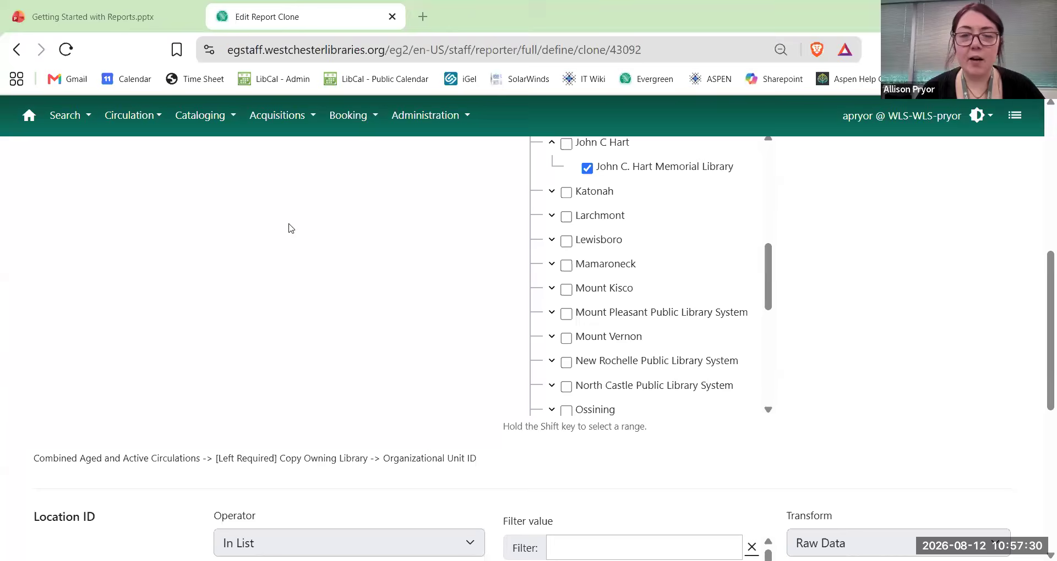
pyautogui.scroll(-4, 290, 228)
pyautogui.scroll(15, 293, 228)
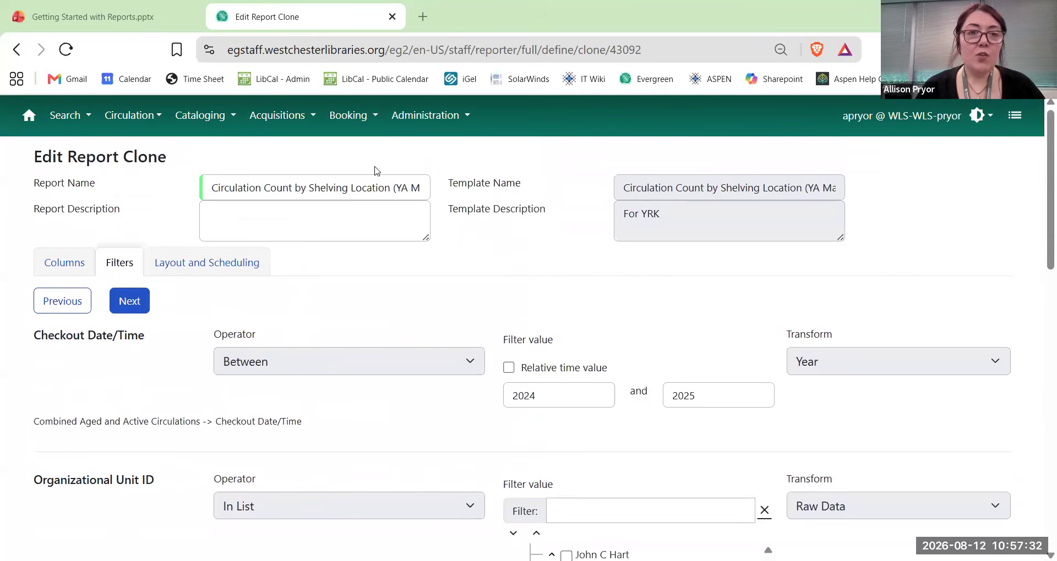
pyautogui.scroll(-2, 526, 266)
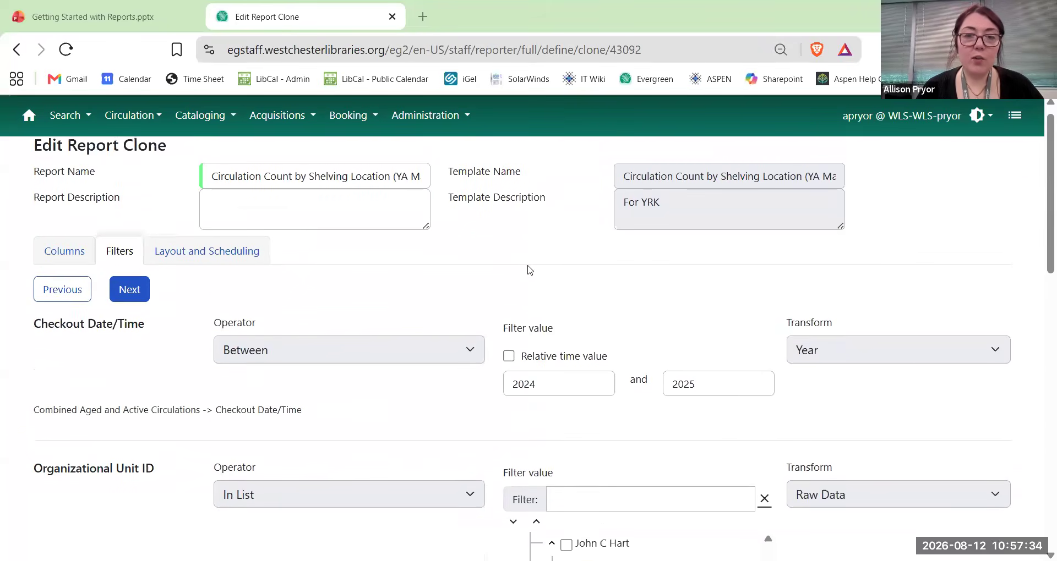
pyautogui.click(550, 316)
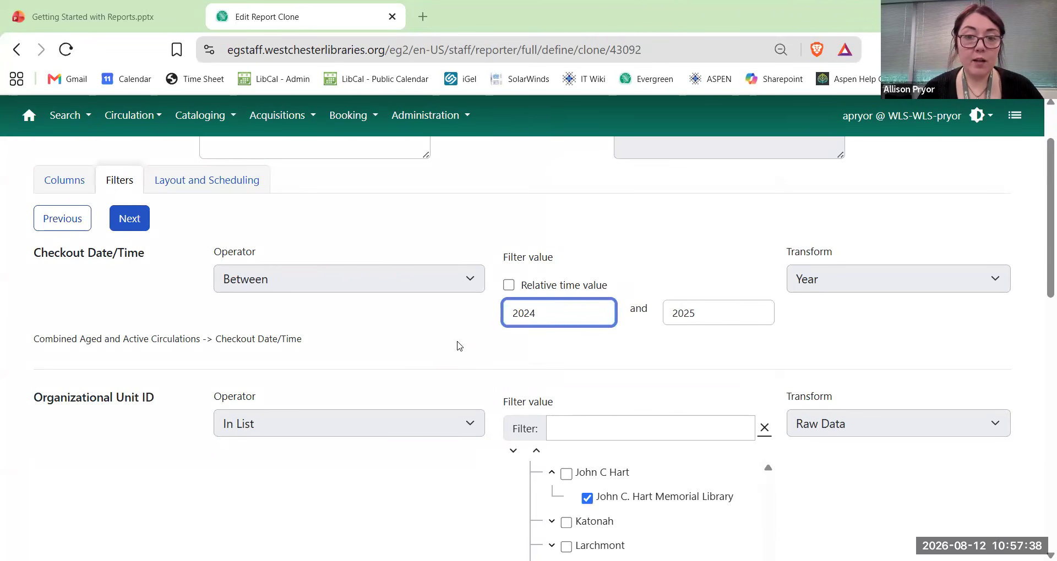
pyautogui.scroll(-4, 456, 342)
pyautogui.scroll(4, 457, 342)
pyautogui.scroll(2, 462, 292)
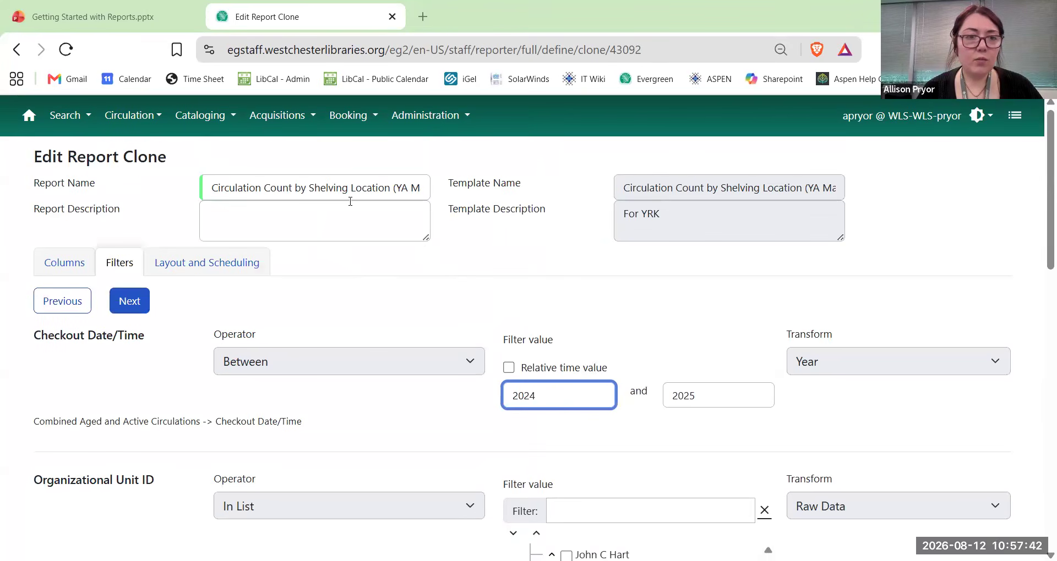
# Review the clone's Organizational Unit ID and Location ID filters, and return to the reports list without saving.
pyautogui.scroll(-6, 465, 361)
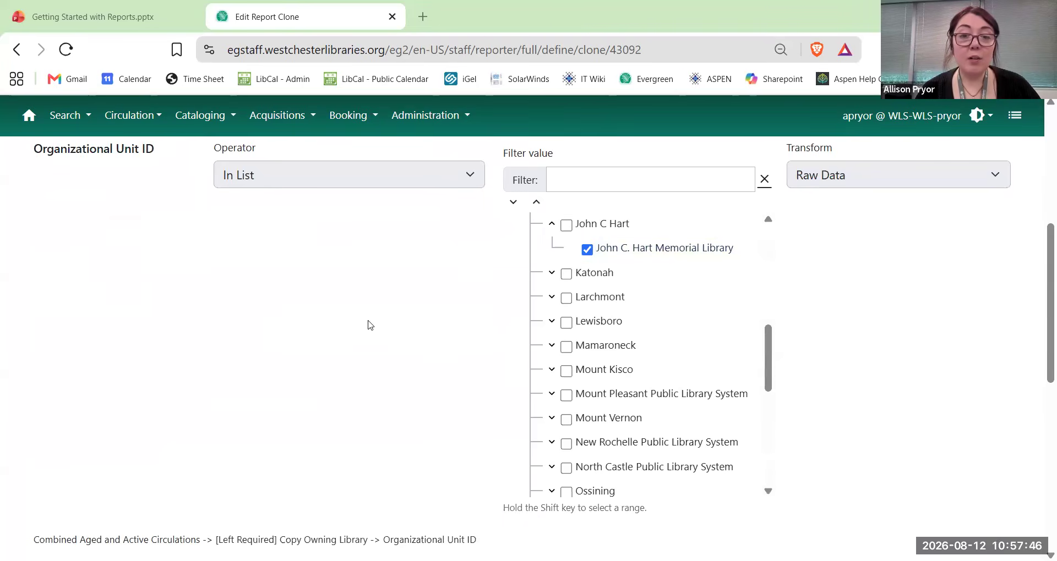
pyautogui.scroll(-6, 365, 324)
pyautogui.scroll(-5, 514, 216)
pyautogui.scroll(-10, 556, 272)
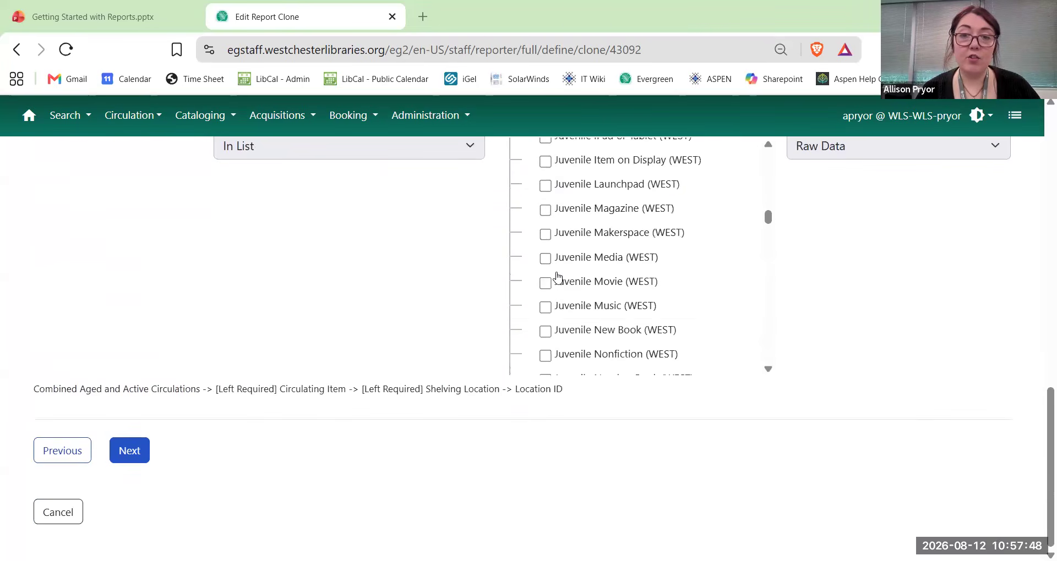
pyautogui.scroll(8, 237, 313)
pyautogui.scroll(3, 255, 323)
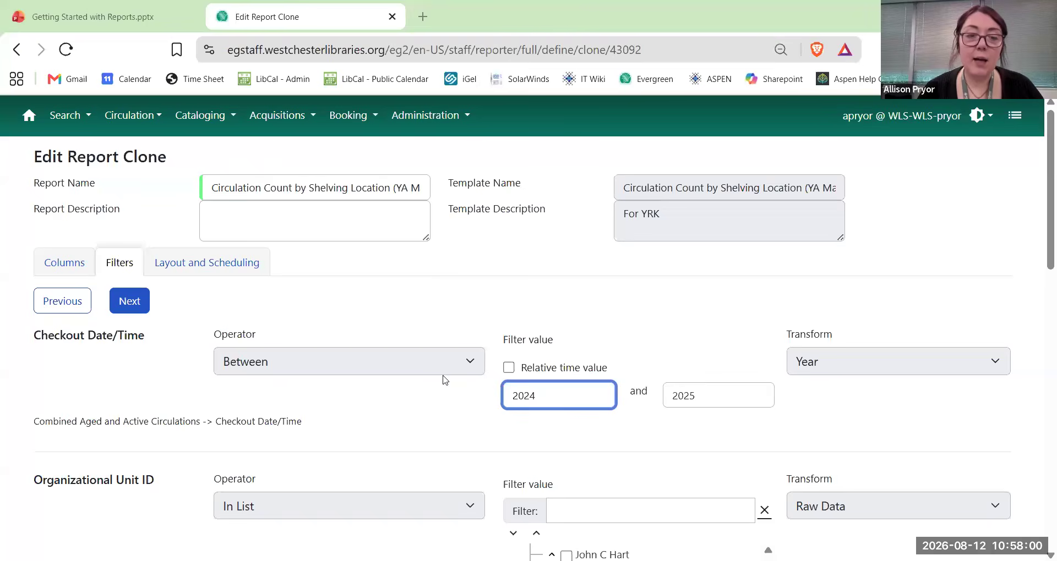
pyautogui.scroll(-10, 557, 352)
pyautogui.scroll(10, 259, 292)
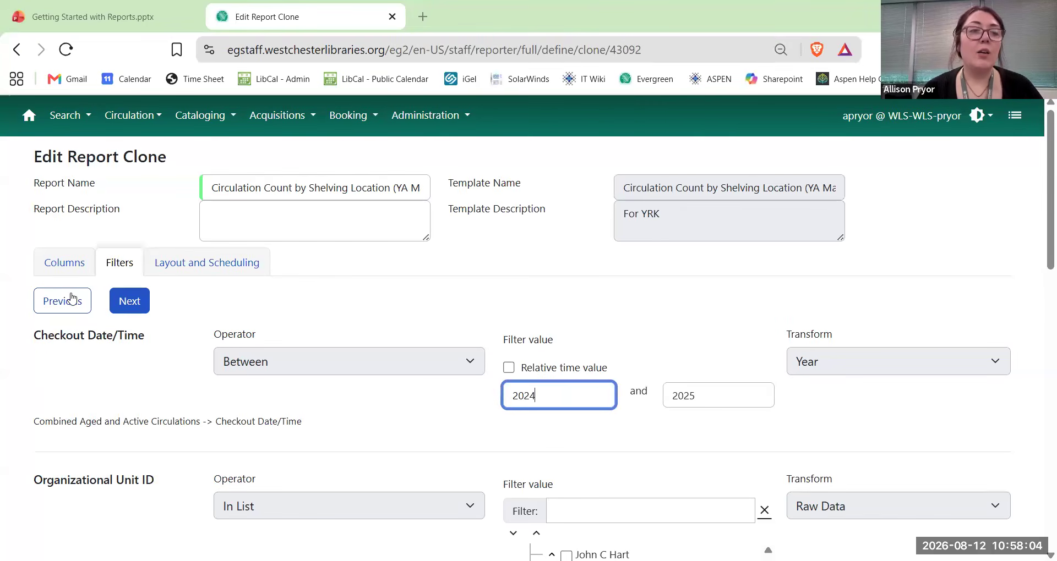
pyautogui.click(53, 311)
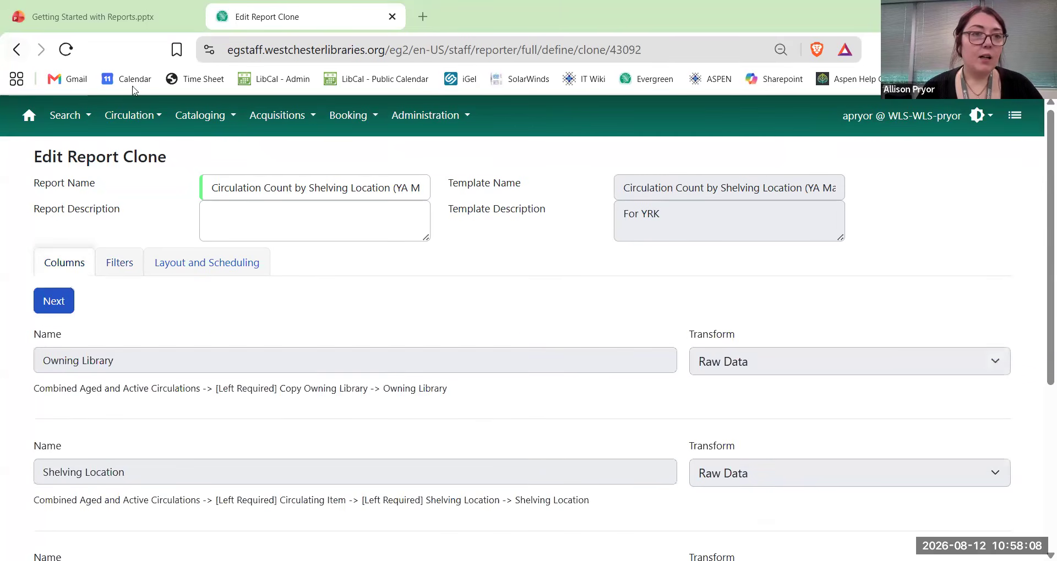
pyautogui.hotkey('alt', 'Left')
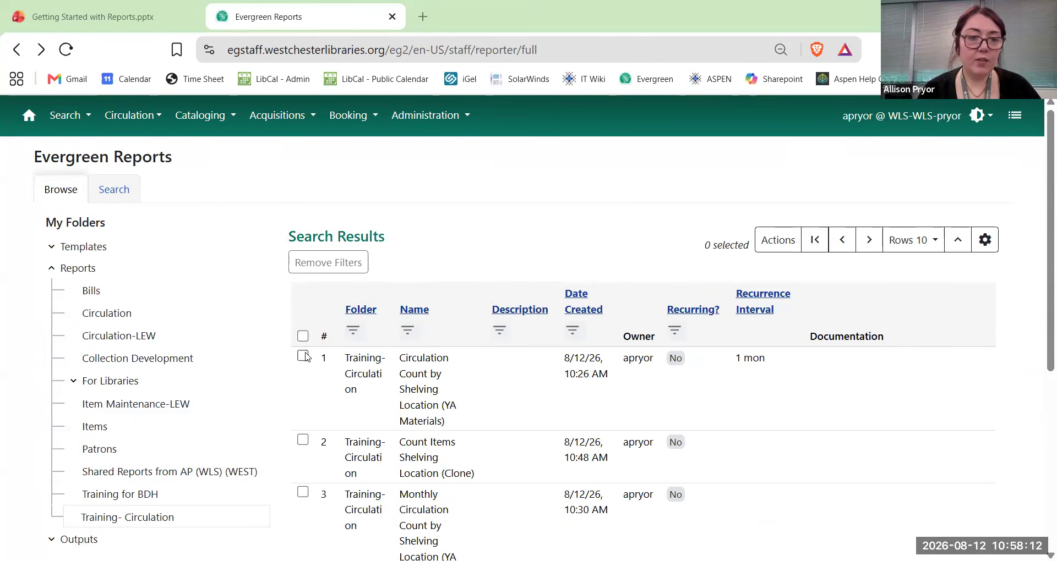
# Select the Count Items Shelving Location (Clone) report and check which actions are available for it.
pyautogui.click(309, 438)
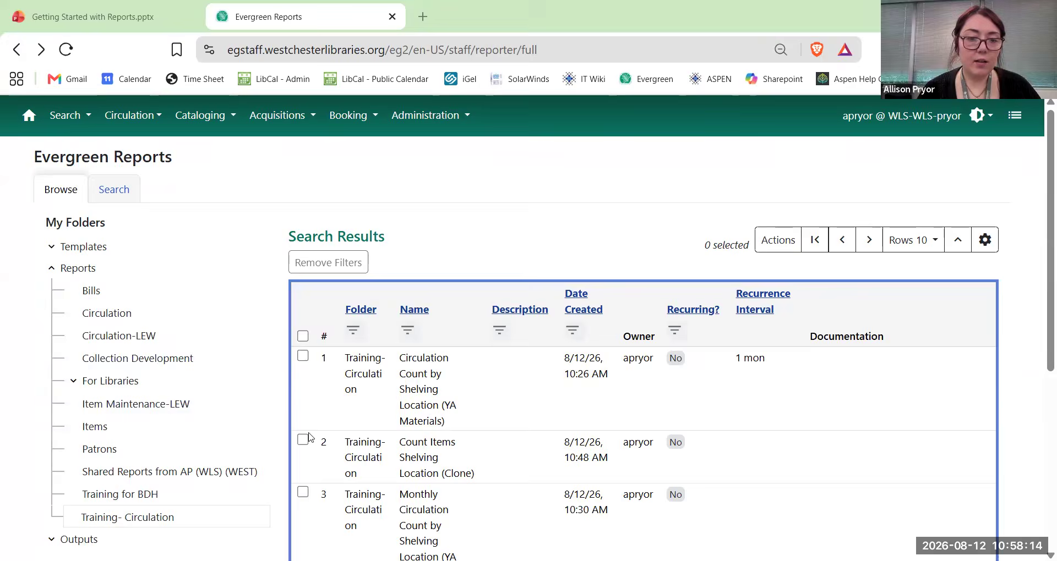
pyautogui.click(303, 440)
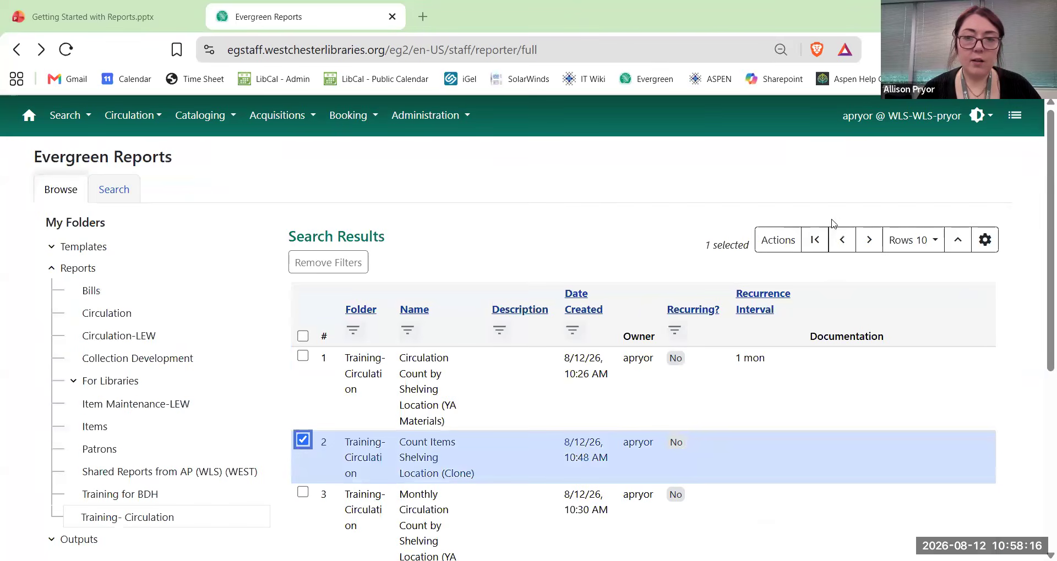
pyautogui.click(778, 240)
pyautogui.click(527, 218)
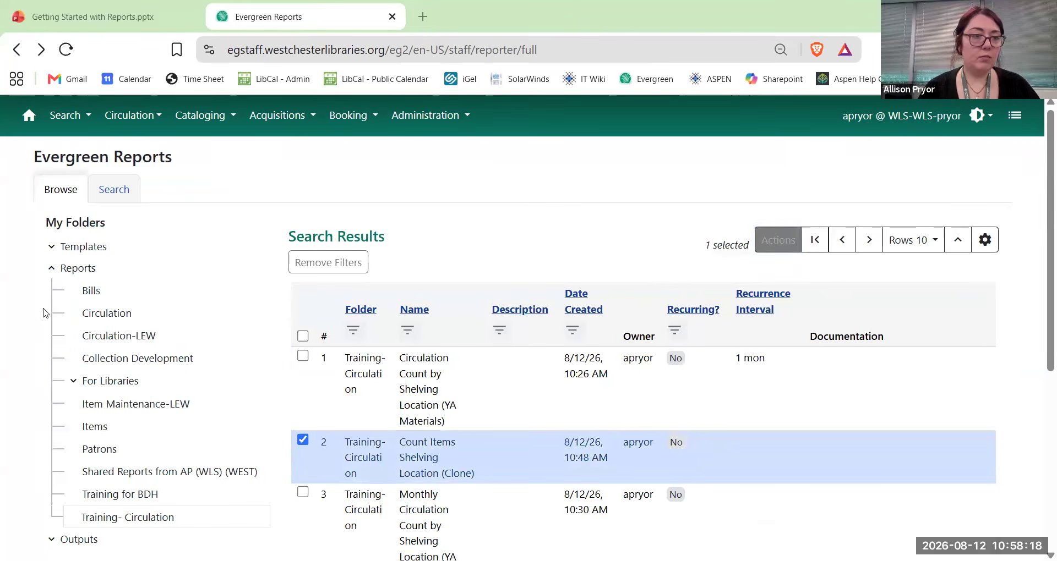
pyautogui.click(772, 240)
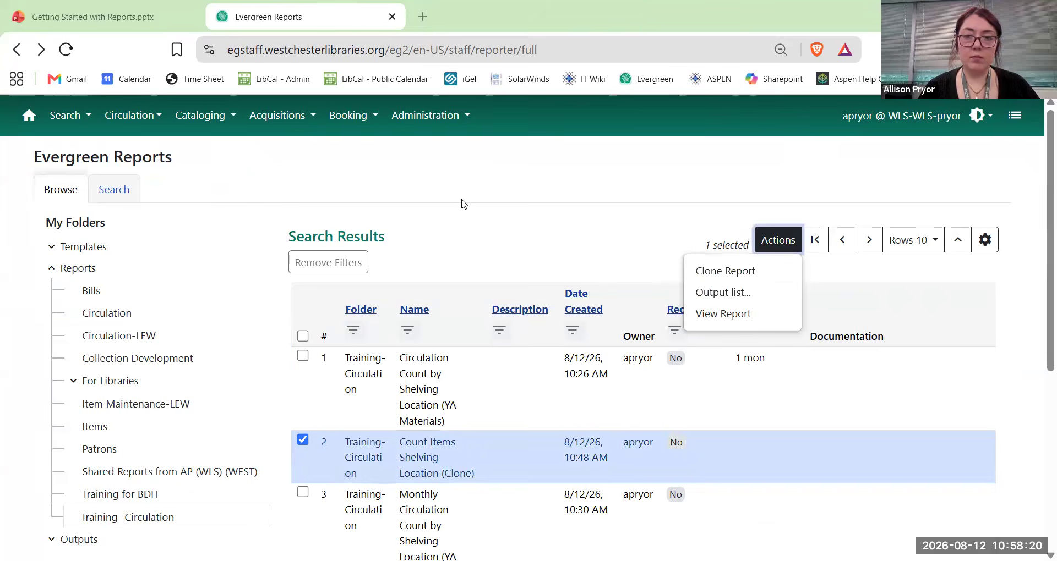
pyautogui.scroll(-5, 512, 223)
pyautogui.scroll(3, 512, 222)
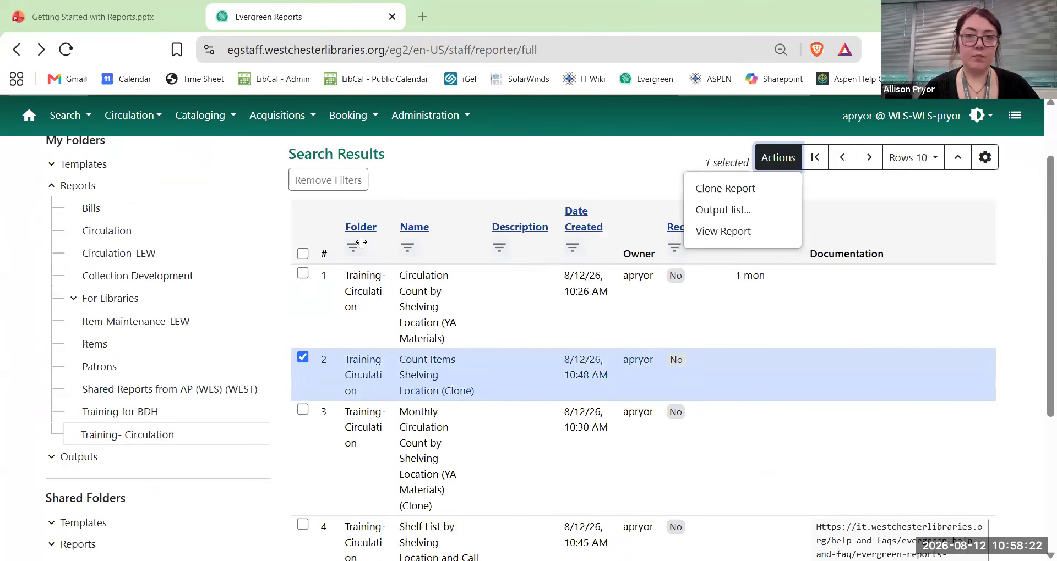
# Open the Count Items Shelving Location (Clone) report for editing from the Training- Circulation folder under My Folders reports.
pyautogui.click(303, 357)
pyautogui.click(51, 186)
pyautogui.click(51, 185)
pyautogui.click(120, 436)
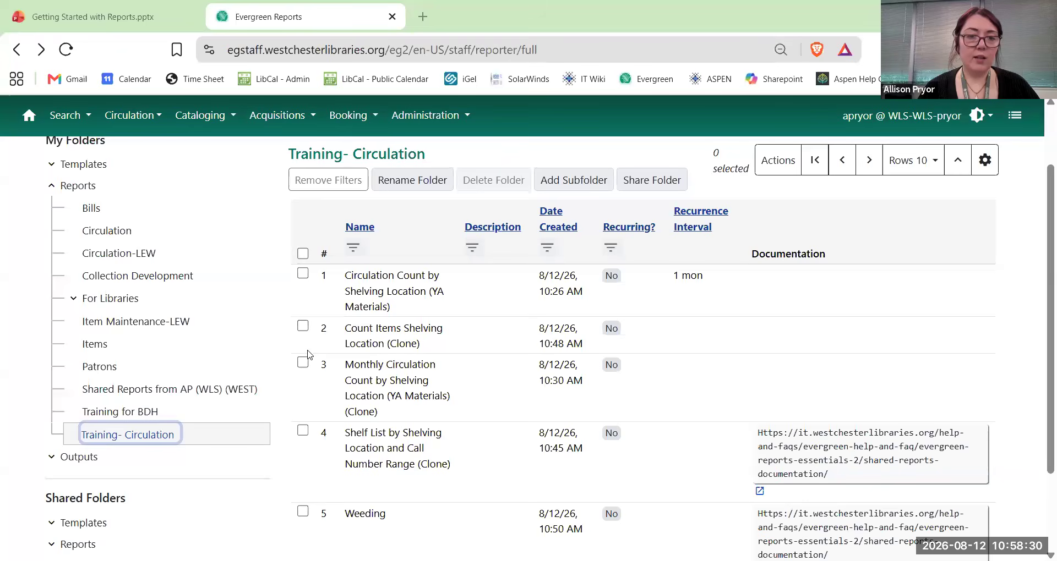
pyautogui.click(303, 326)
pyautogui.click(786, 150)
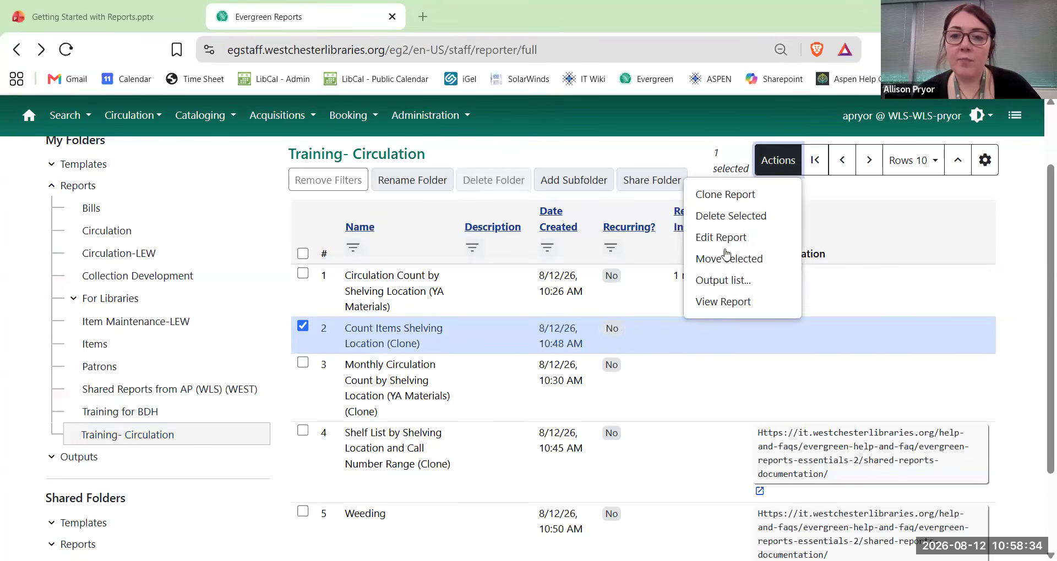
pyautogui.click(263, 222)
# Examine the report's Is Deleted, Location ID and Owning Library filters, and return to the reports list without saving.
pyautogui.scroll(-5, 561, 303)
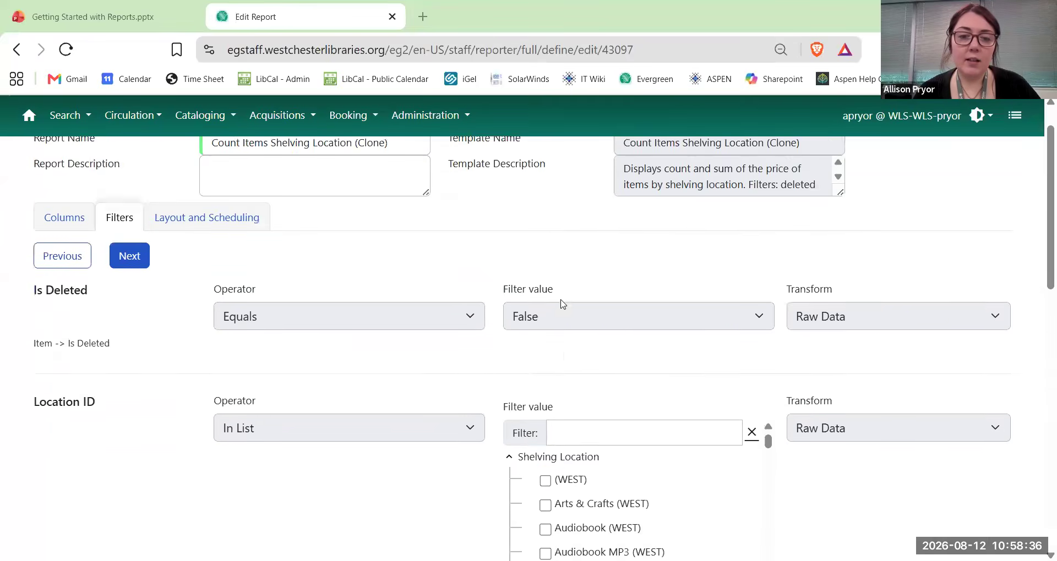
pyautogui.scroll(5, 561, 304)
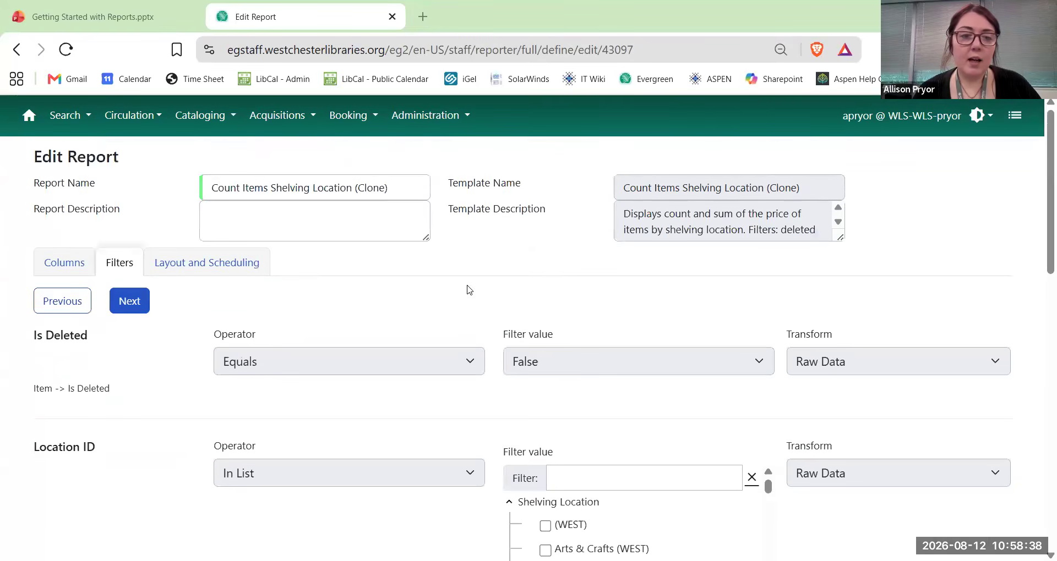
pyautogui.scroll(-15, 467, 290)
pyautogui.scroll(15, 468, 290)
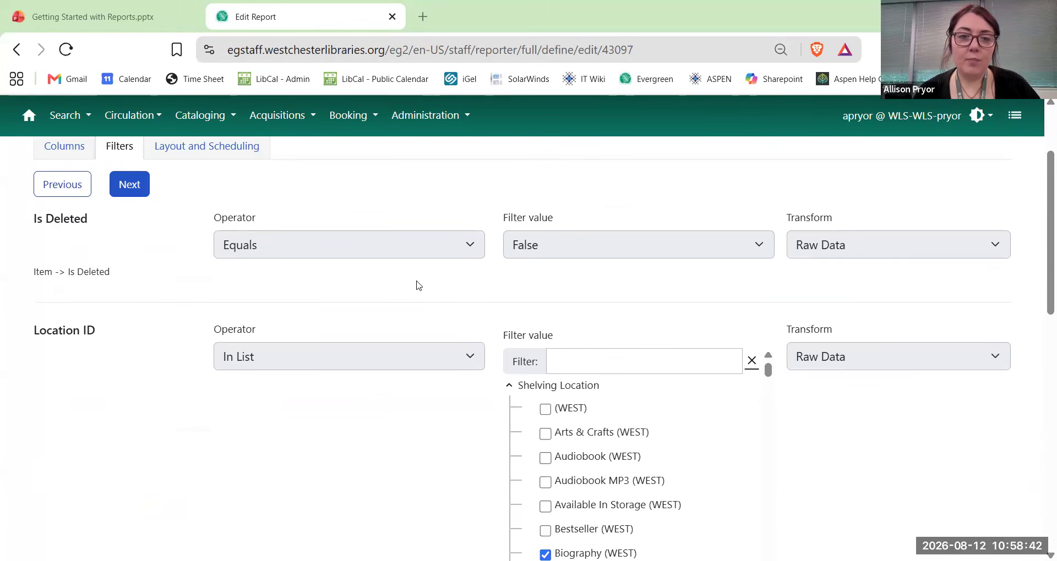
pyautogui.scroll(-10, 347, 272)
pyautogui.scroll(5, 346, 272)
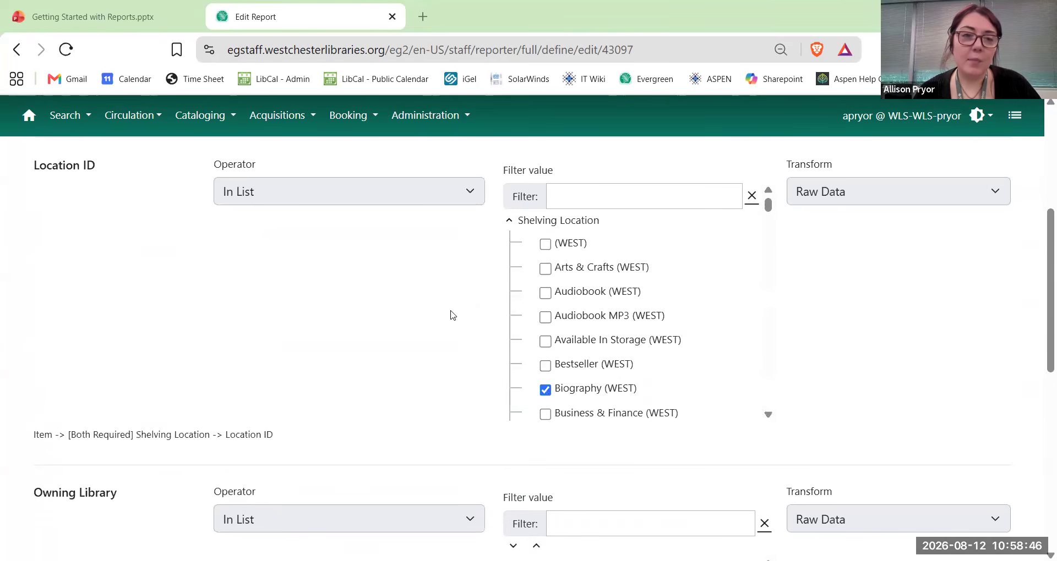
pyautogui.scroll(5, 290, 207)
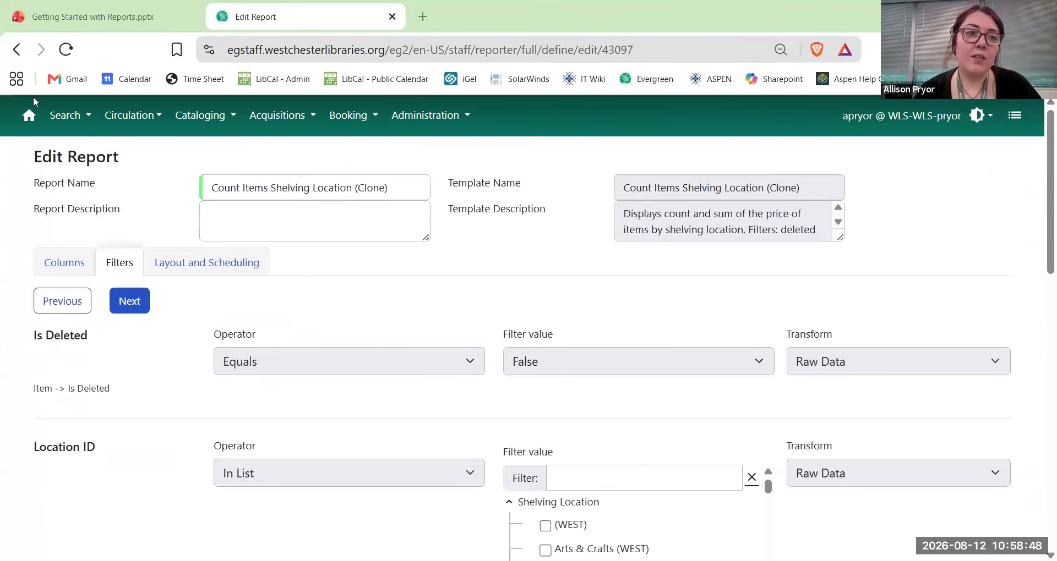
pyautogui.click(17, 50)
# Check the actions offered in the search results without a report selected, and leave all reports unselected.
pyautogui.click(780, 164)
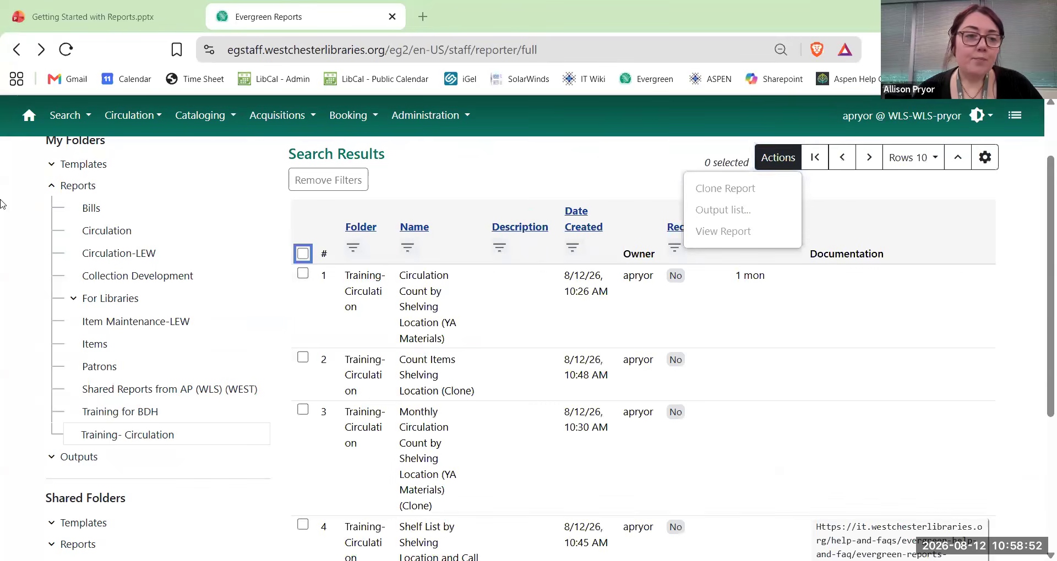
pyautogui.click(303, 254)
pyautogui.click(303, 254)
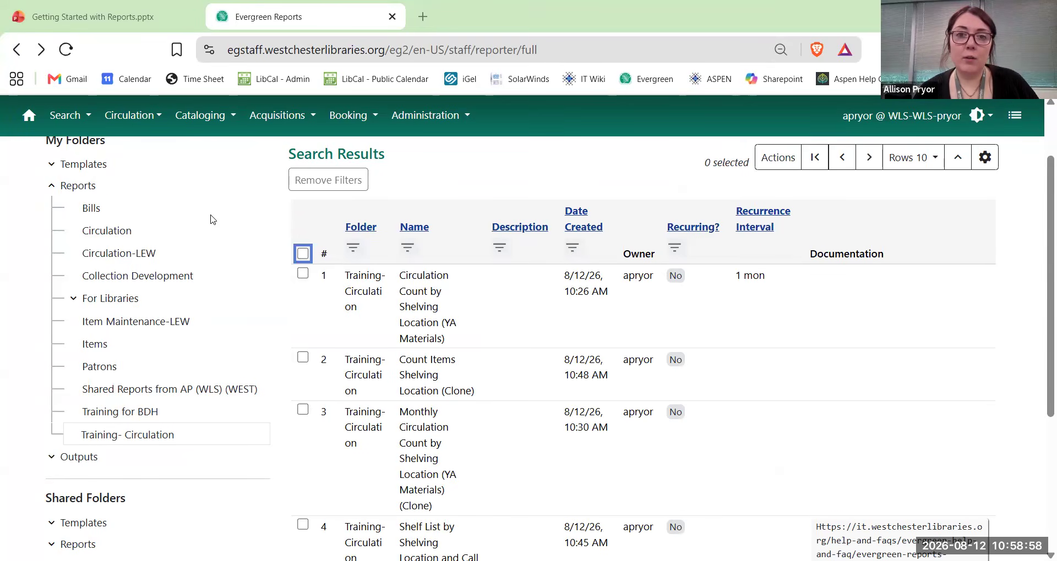
# Expand the Templates folder under My Folders to look over its subfolders beside the report folders, and collapse it again.
pyautogui.click(51, 167)
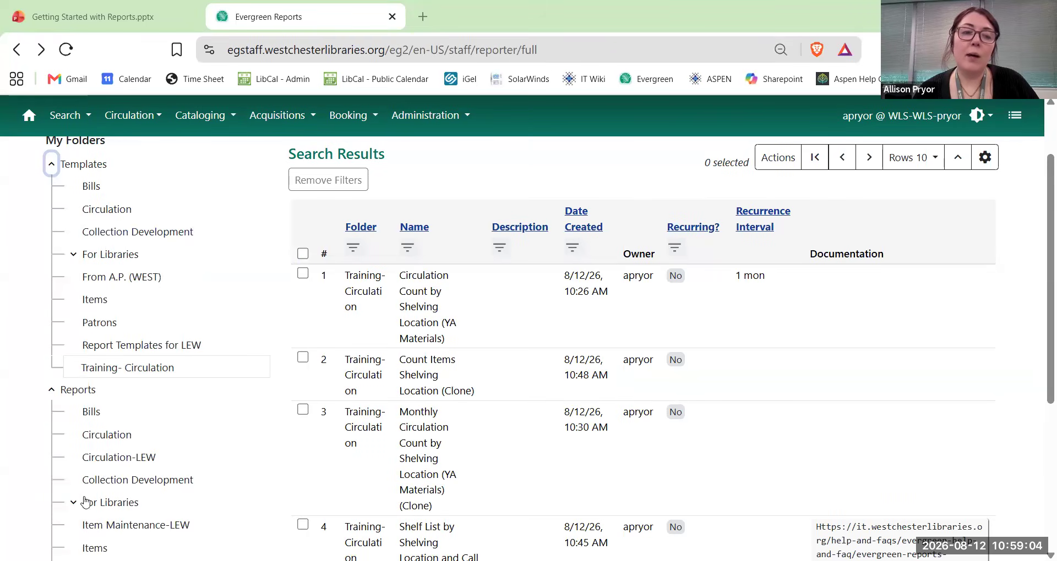
pyautogui.click(92, 463)
pyautogui.click(102, 438)
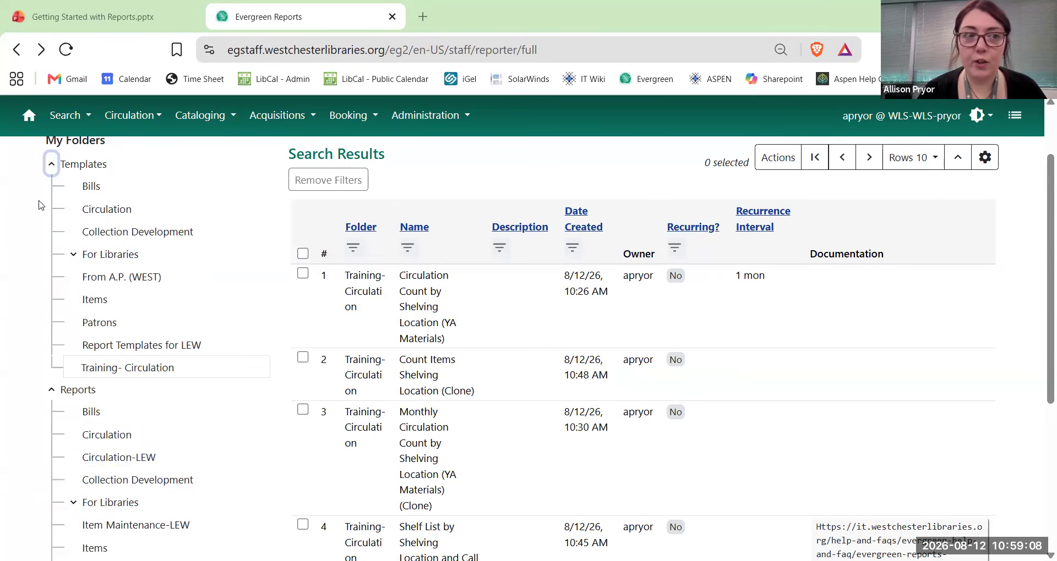
pyautogui.click(51, 166)
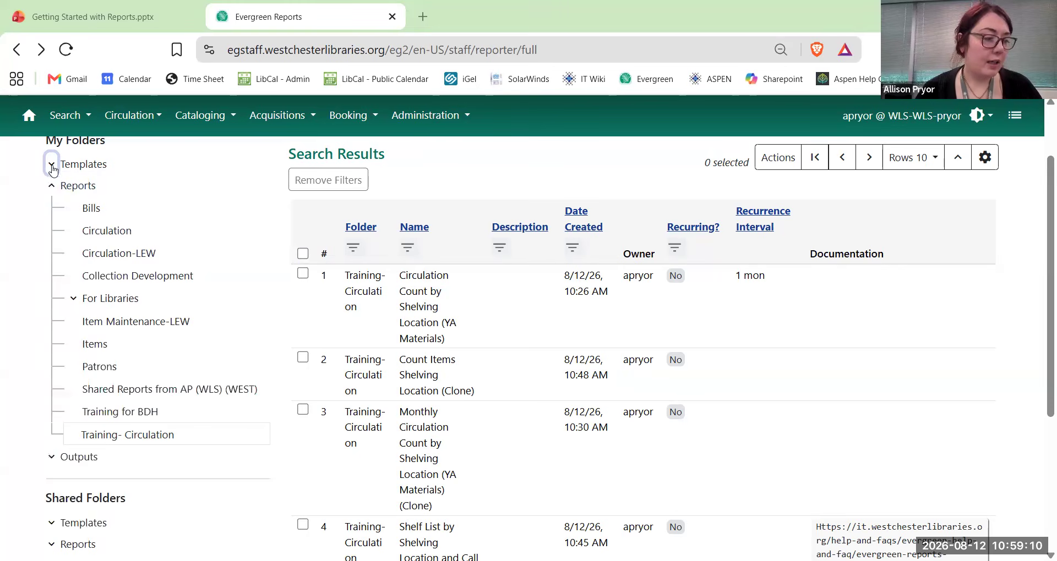